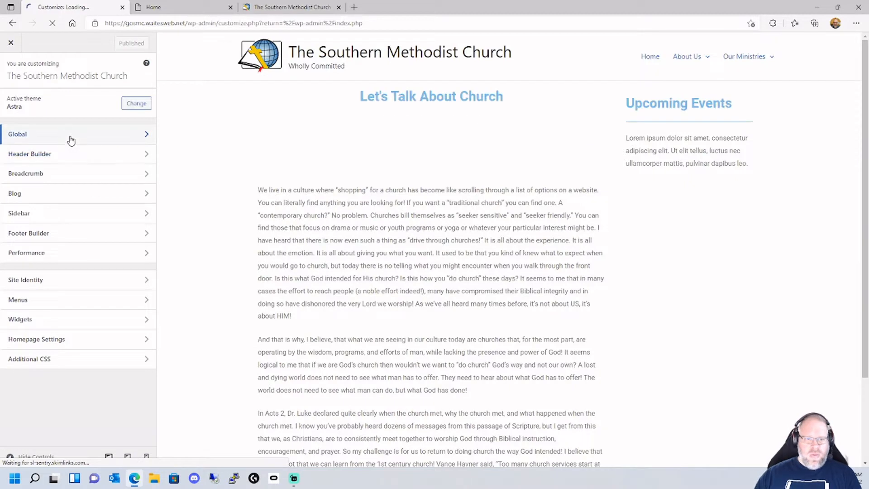
Select Palette 1 in the theme's global color settings and open the palette's second color for editing.
{"action": "left_click", "coordinate": [70, 138]}
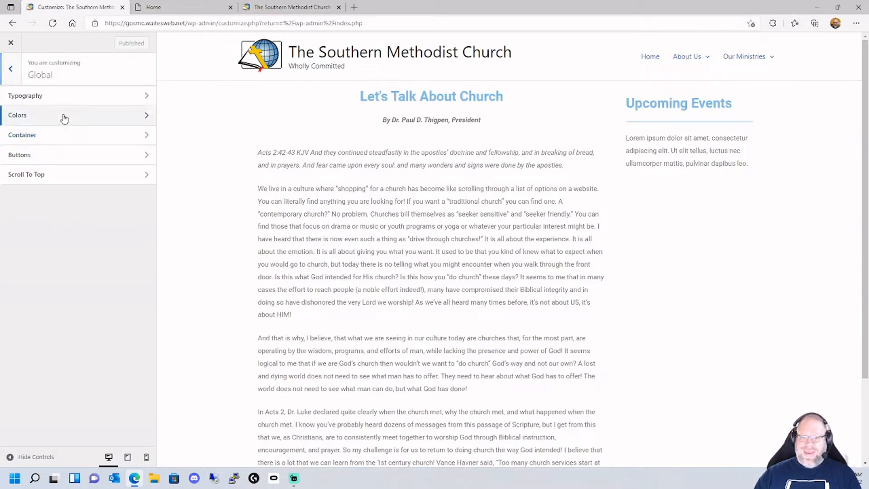
{"action": "left_click", "coordinate": [64, 116]}
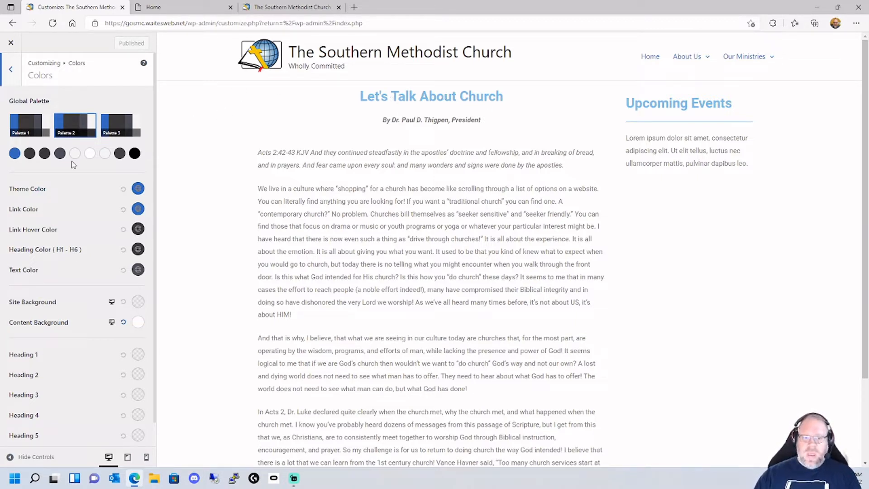
{"action": "left_click", "coordinate": [16, 125]}
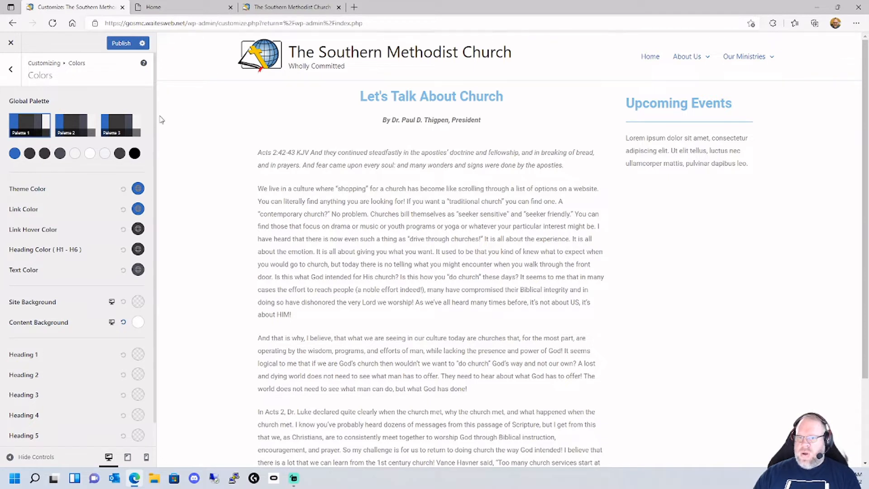
{"action": "left_click", "coordinate": [30, 153]}
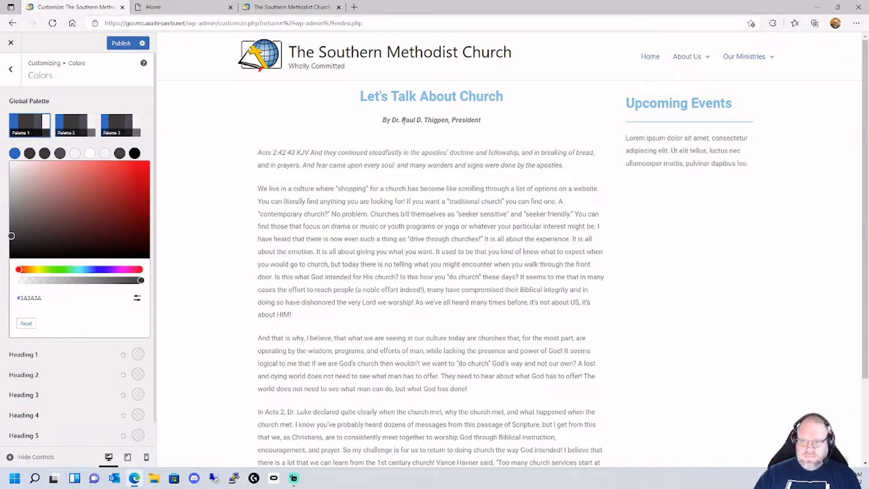
{"action": "left_click_drag", "start_coordinate": [398, 96], "coordinate": [428, 96]}
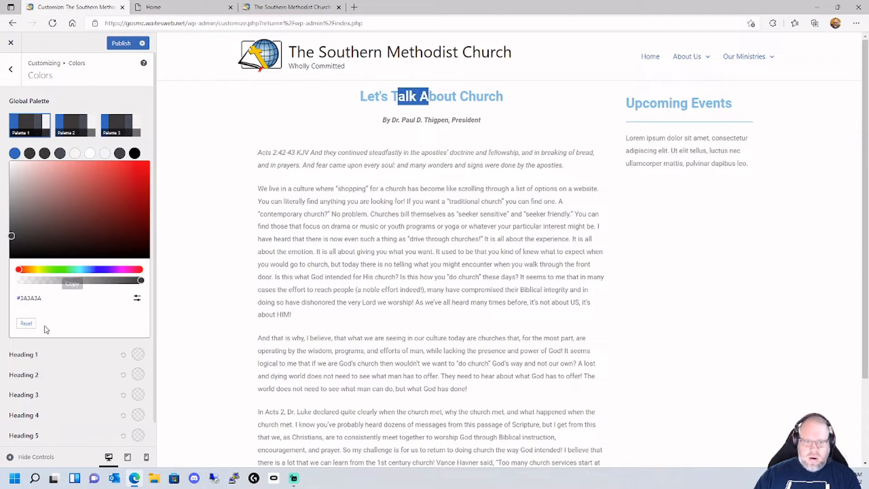
{"action": "left_click", "coordinate": [44, 299]}
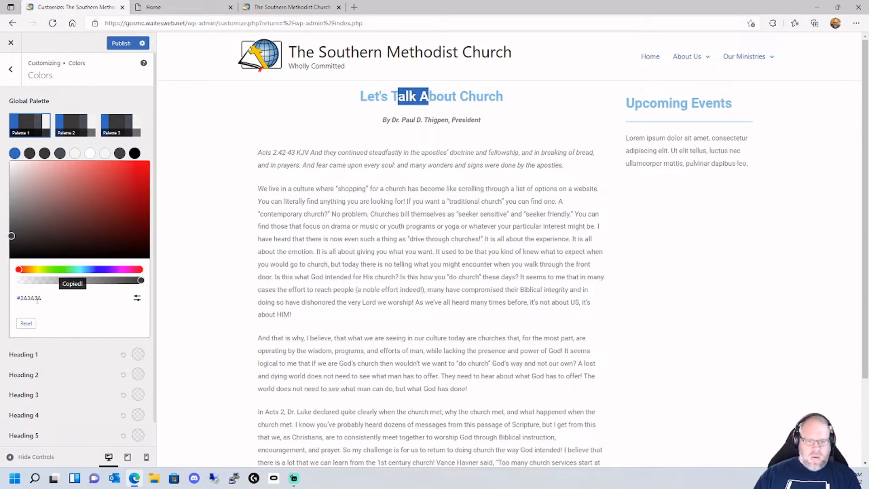
{"action": "left_click", "coordinate": [136, 298]}
{"action": "key", "text": "ctrl+a"}
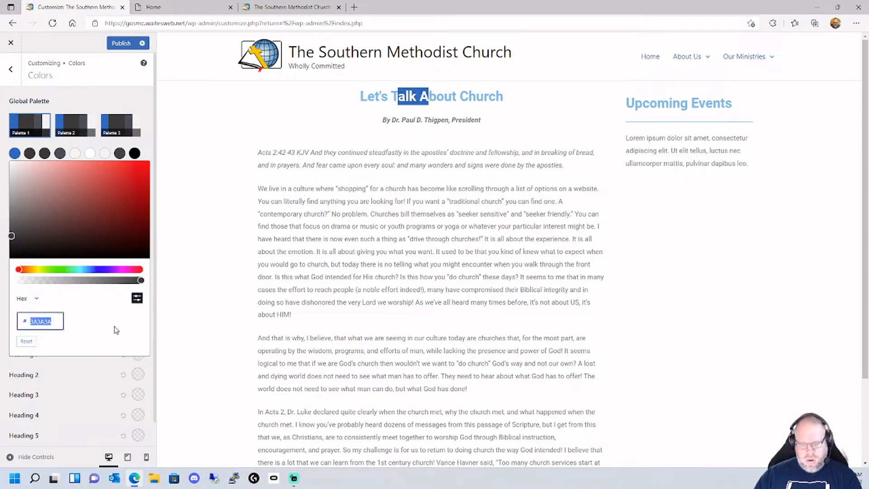
{"action": "type", "text": "#3a3a3a"}
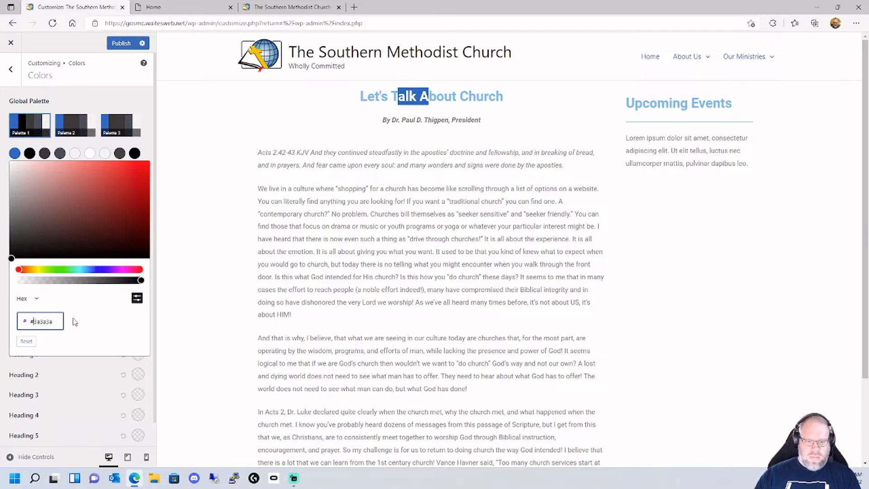
{"action": "key", "text": "BackSpace"}
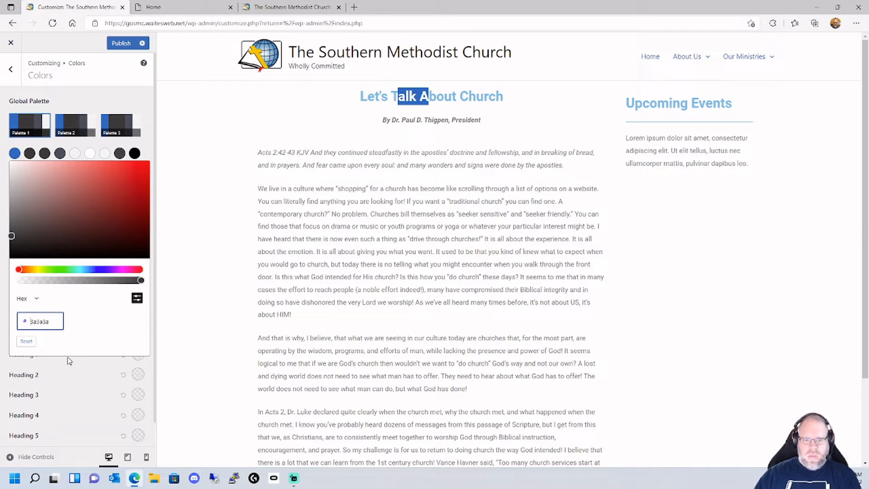
{"action": "left_click", "coordinate": [30, 343]}
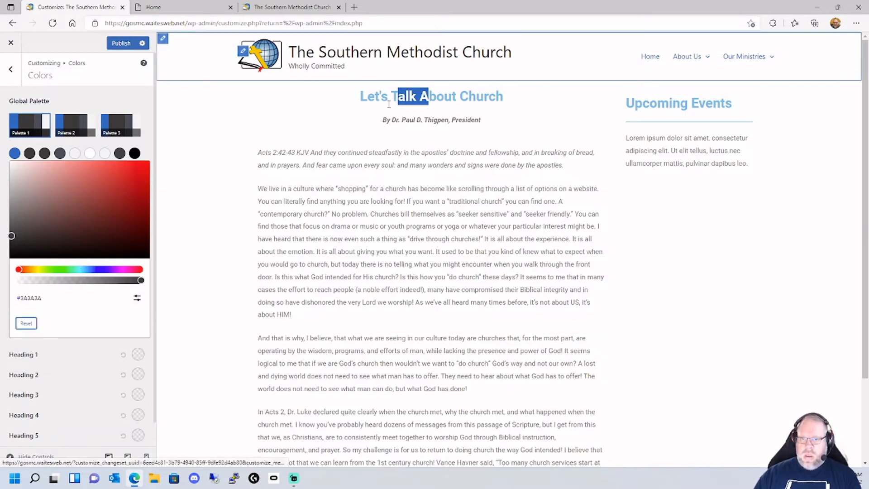
{"action": "left_click", "coordinate": [81, 306]}
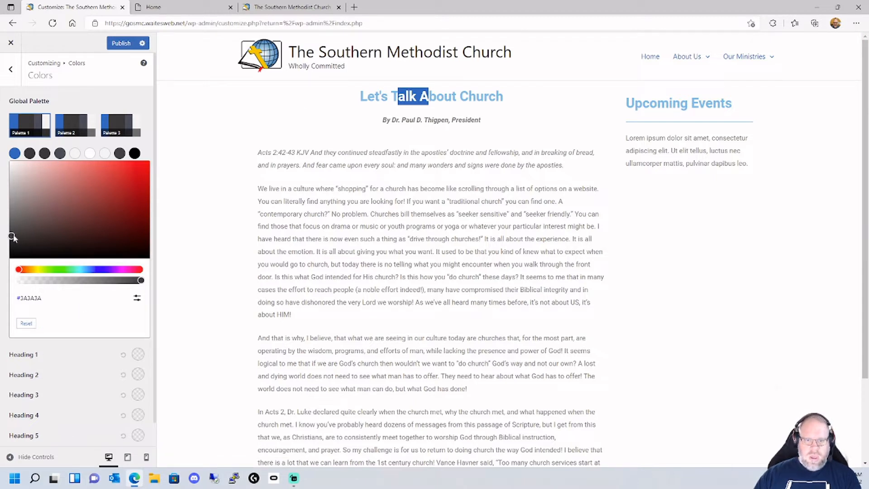
Change Palette 1's second color to a bright, saturated blue.
{"action": "left_click_drag", "start_coordinate": [12, 237], "coordinate": [68, 188]}
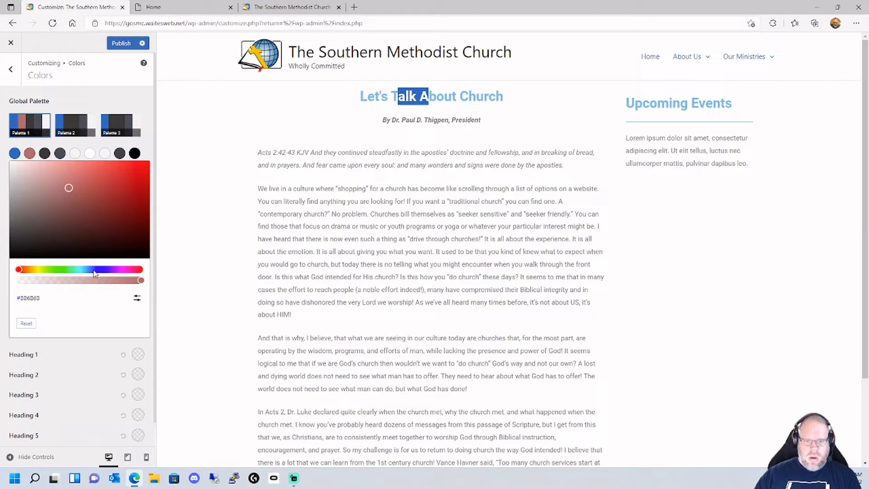
{"action": "left_click_drag", "start_coordinate": [94, 270], "coordinate": [87, 269]}
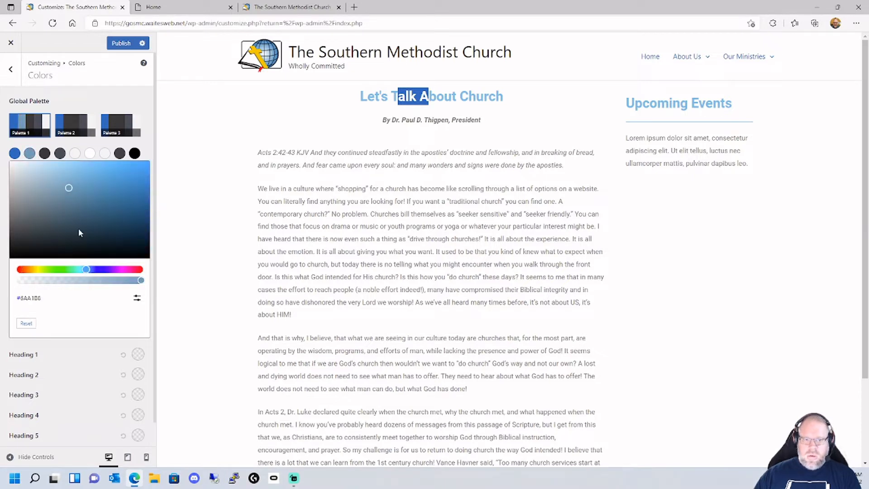
{"action": "mouse_move", "coordinate": [70, 187]}
{"action": "left_mouse_down"}
{"action": "mouse_move", "coordinate": [91, 182]}
{"action": "mouse_move", "coordinate": [111, 195]}
{"action": "mouse_move", "coordinate": [137, 172]}
{"action": "left_mouse_up"}
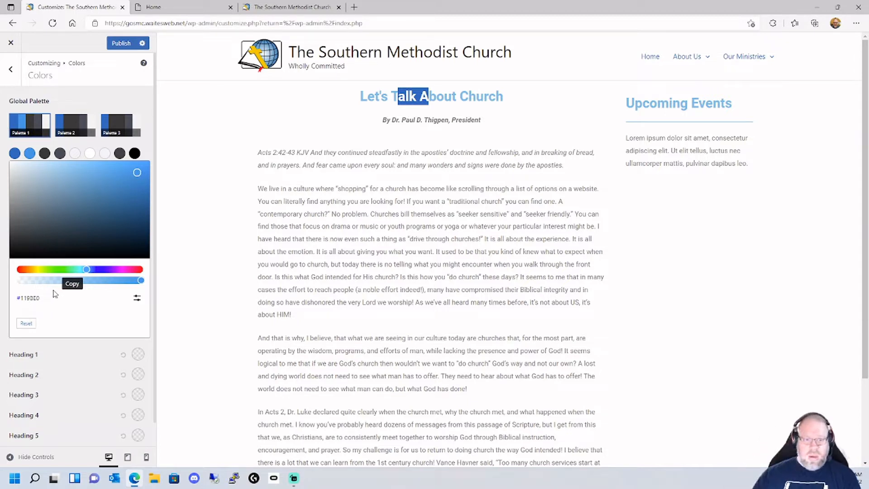
Look through Palette 1's remaining colors and set the eighth one to a golden yellow like the cross in the site logo.
{"action": "left_click", "coordinate": [45, 156]}
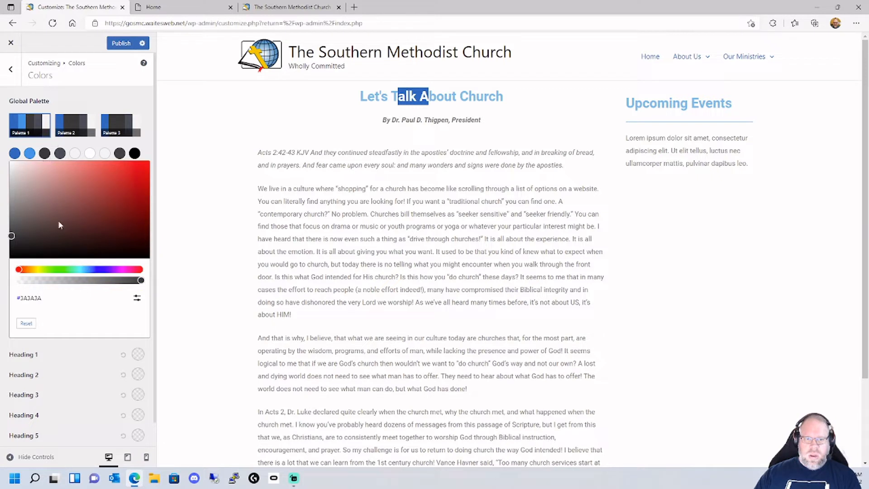
{"action": "left_click", "coordinate": [60, 153]}
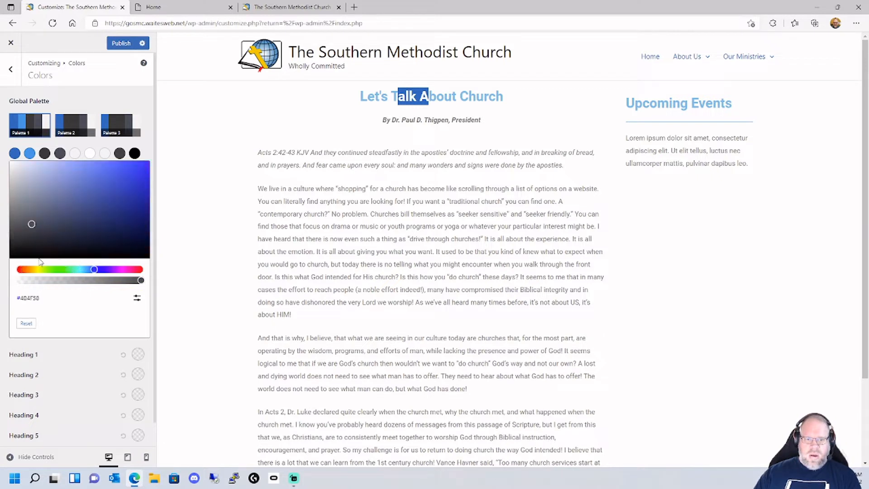
{"action": "left_click", "coordinate": [75, 155]}
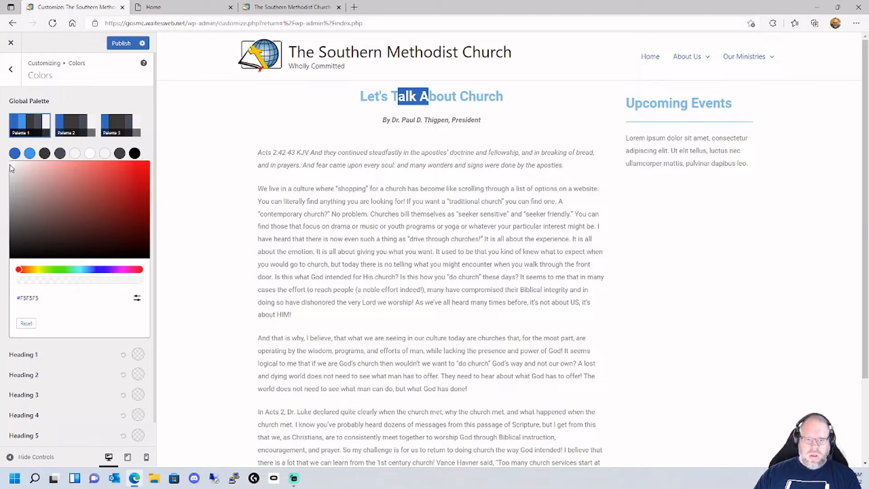
{"action": "left_click", "coordinate": [91, 155]}
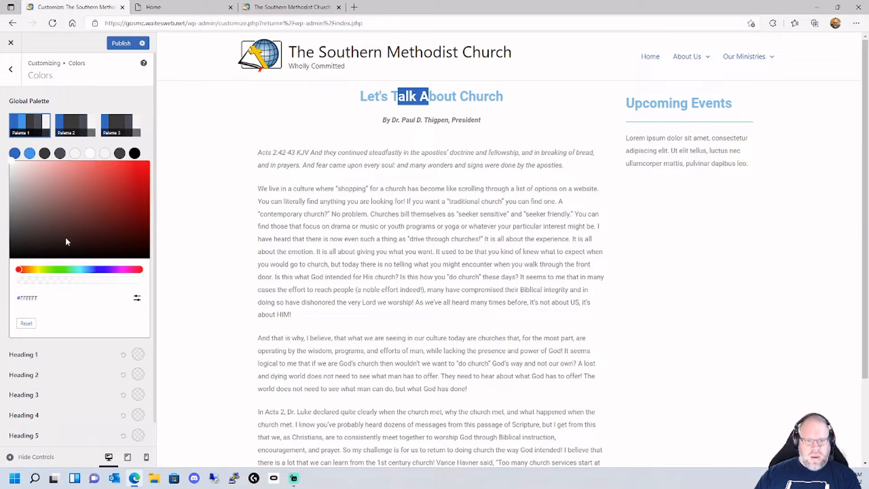
{"action": "left_click", "coordinate": [119, 154]}
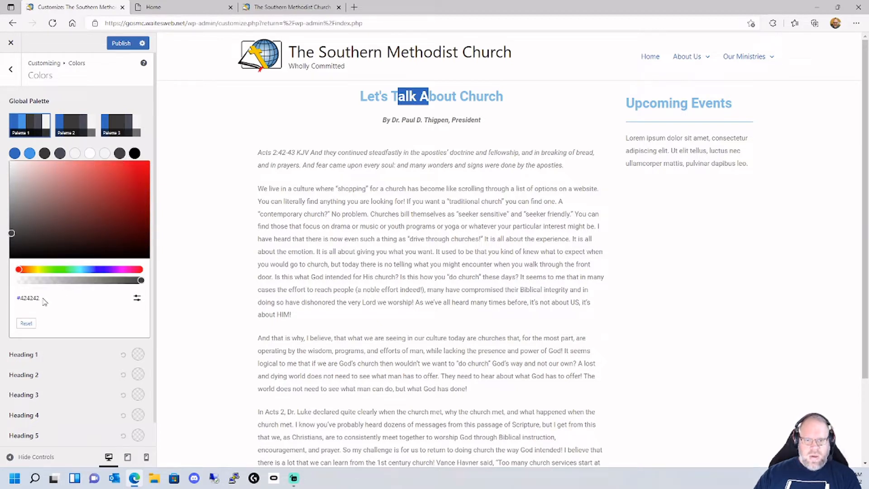
{"action": "left_click_drag", "start_coordinate": [36, 270], "coordinate": [34, 272]}
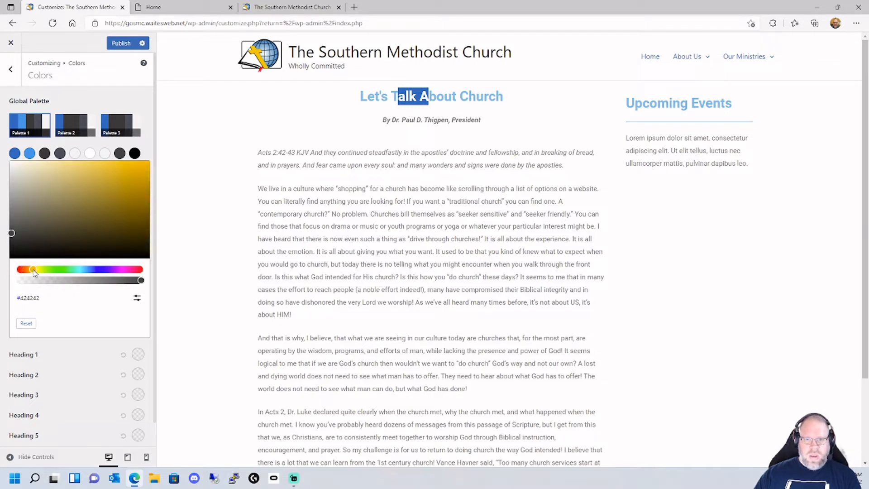
{"action": "left_click", "coordinate": [141, 168]}
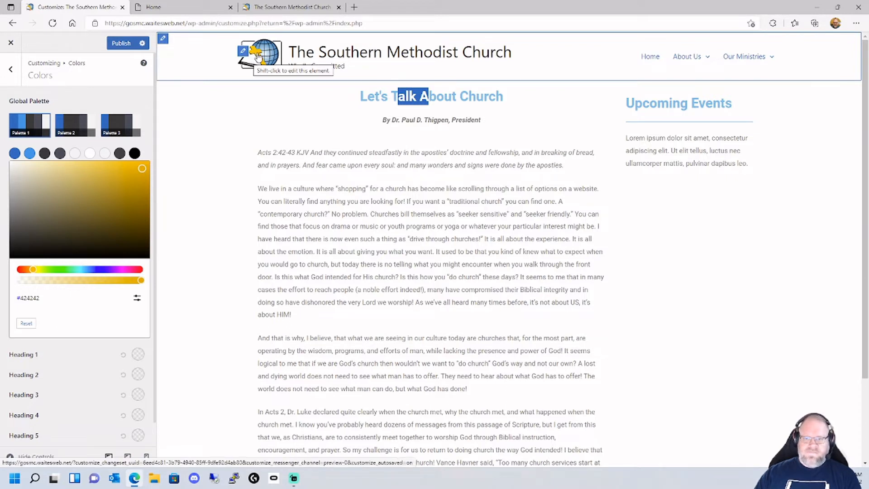
{"action": "left_click_drag", "start_coordinate": [142, 170], "coordinate": [126, 191]}
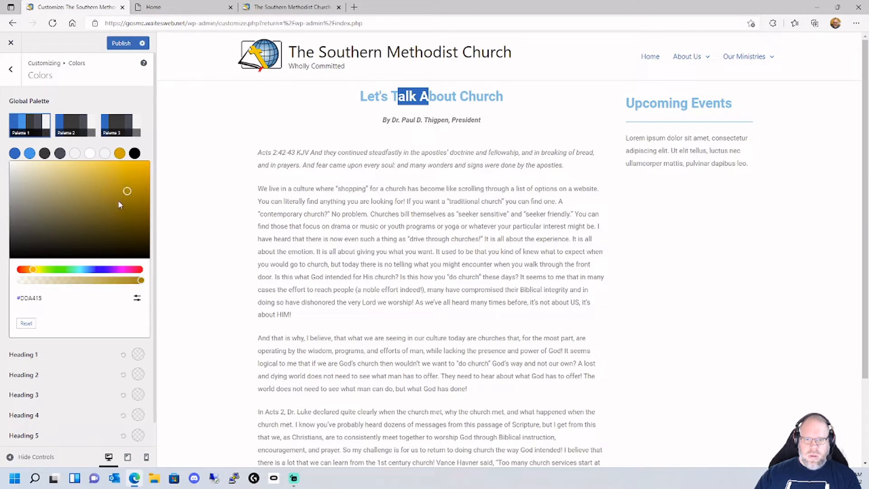
{"action": "left_click", "coordinate": [106, 184]}
{"action": "left_click", "coordinate": [121, 168]}
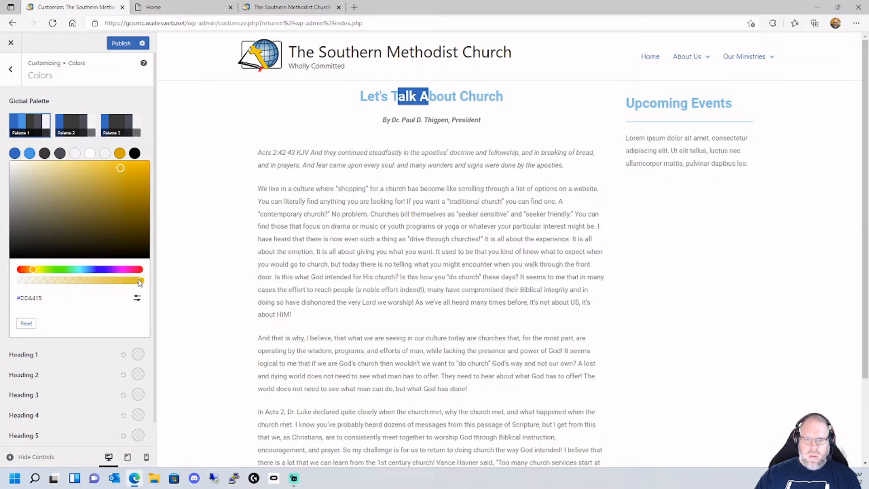
{"action": "left_click", "coordinate": [119, 154]}
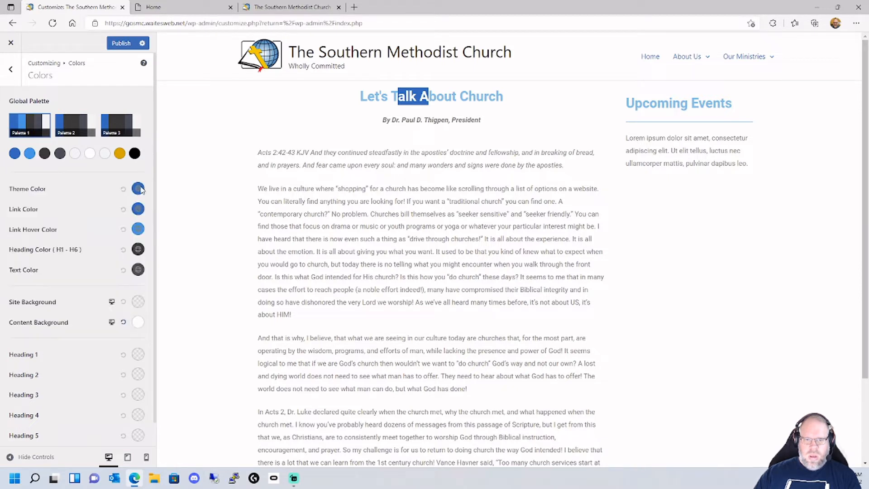
Shift the hue of Palette 1's eighth color from gold toward a purer yellow and try lighter shades of it.
{"action": "left_click", "coordinate": [120, 154]}
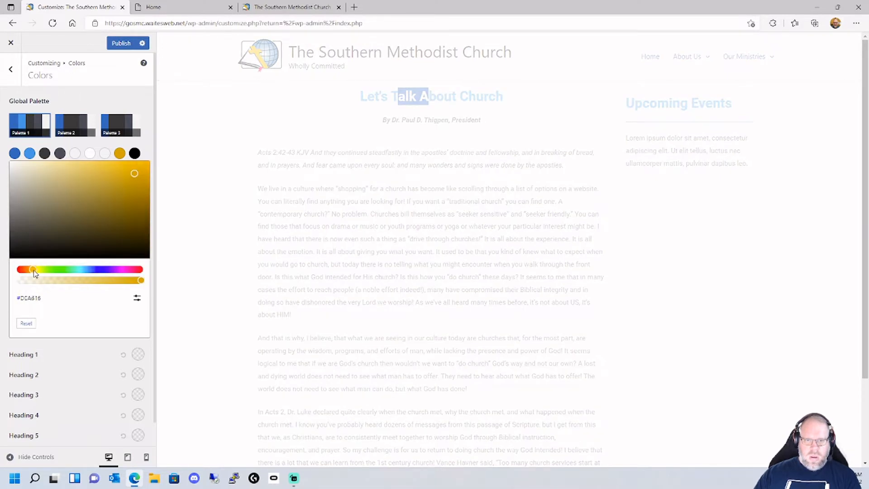
{"action": "left_click_drag", "start_coordinate": [35, 273], "coordinate": [37, 272]}
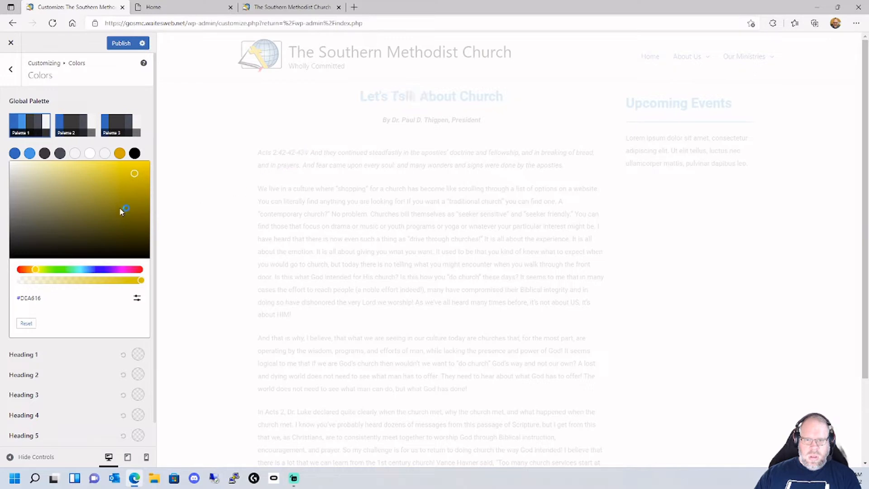
{"action": "left_click", "coordinate": [126, 172]}
{"action": "mouse_move", "coordinate": [139, 190]}
{"action": "left_mouse_down"}
{"action": "mouse_move", "coordinate": [58, 190]}
{"action": "mouse_move", "coordinate": [29, 186]}
{"action": "mouse_move", "coordinate": [25, 176]}
{"action": "left_mouse_up"}
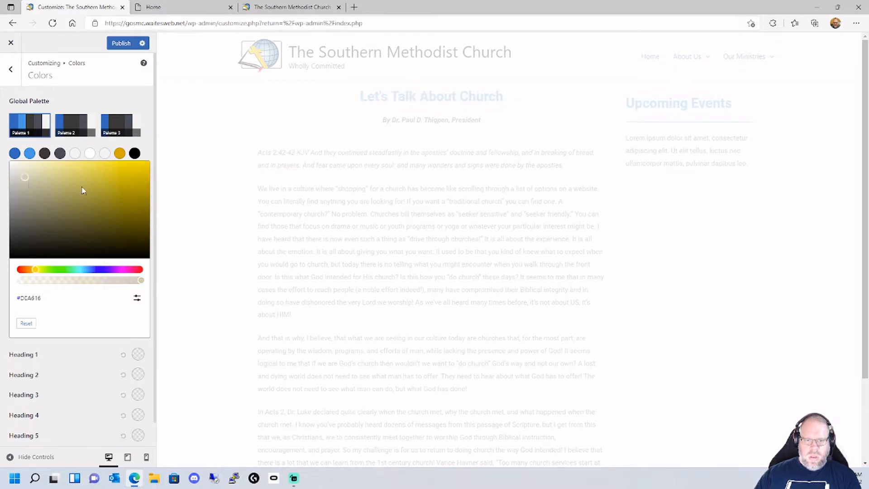
{"action": "left_click", "coordinate": [129, 167]}
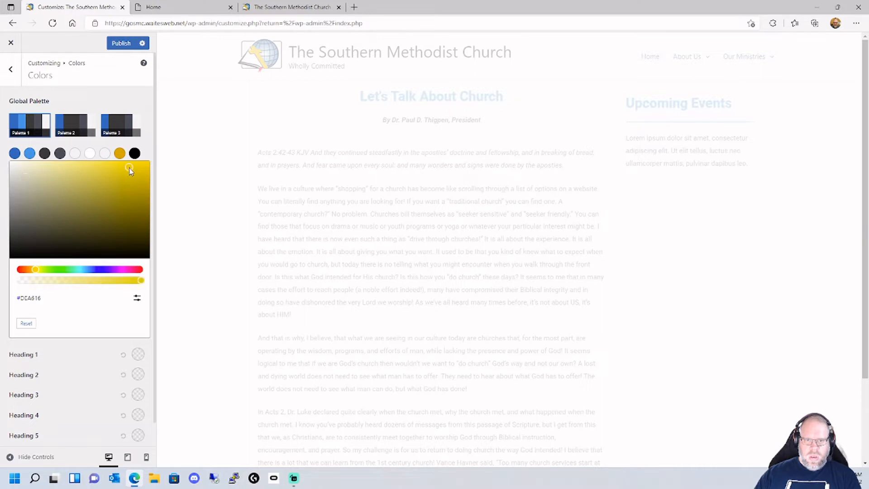
{"action": "left_click", "coordinate": [133, 99]}
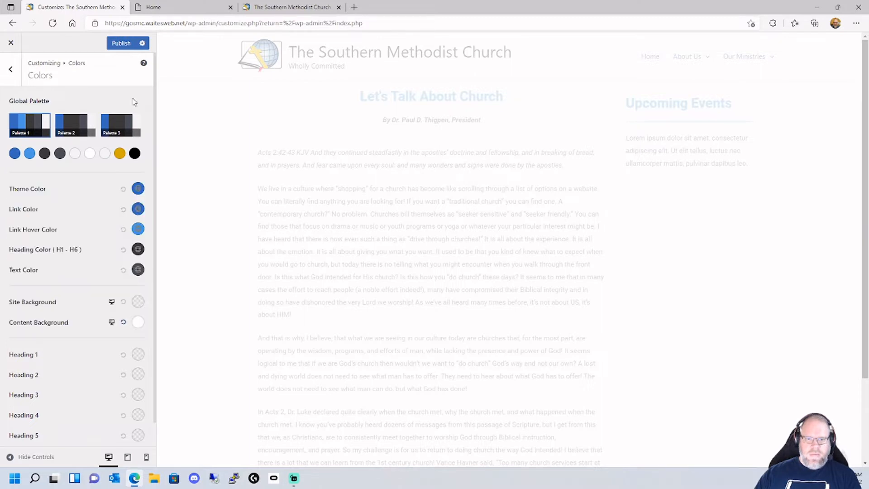
Refine Palette 1's eighth color to a deeper, more saturated gold, trying hues from yellow to orange.
{"action": "left_click", "coordinate": [120, 153]}
{"action": "left_click", "coordinate": [35, 271]}
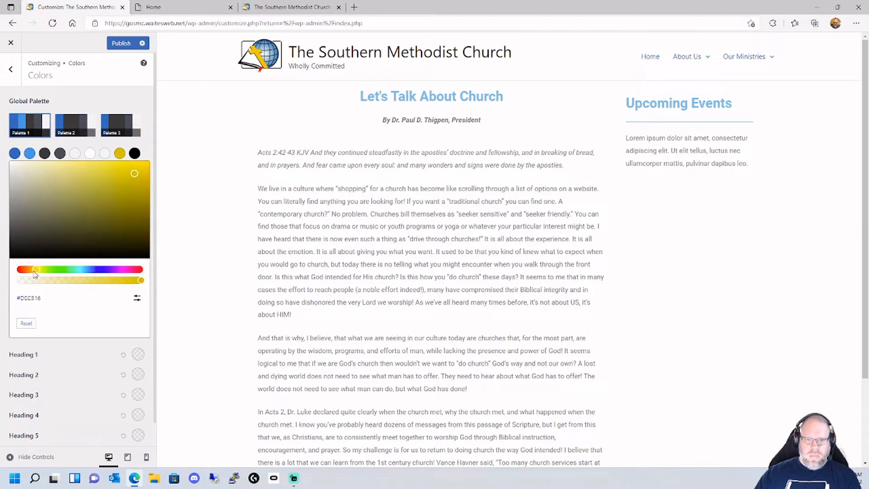
{"action": "left_click_drag", "start_coordinate": [33, 271], "coordinate": [35, 272]}
{"action": "left_click", "coordinate": [132, 172]}
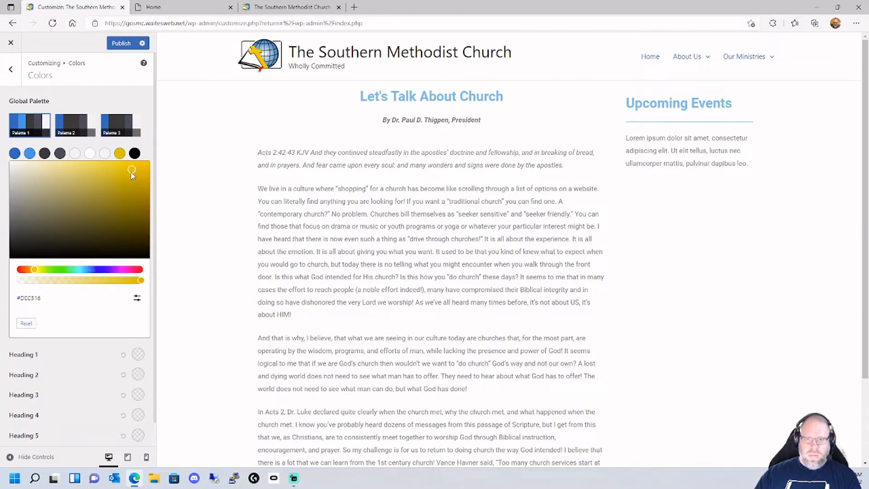
{"action": "left_click", "coordinate": [37, 269]}
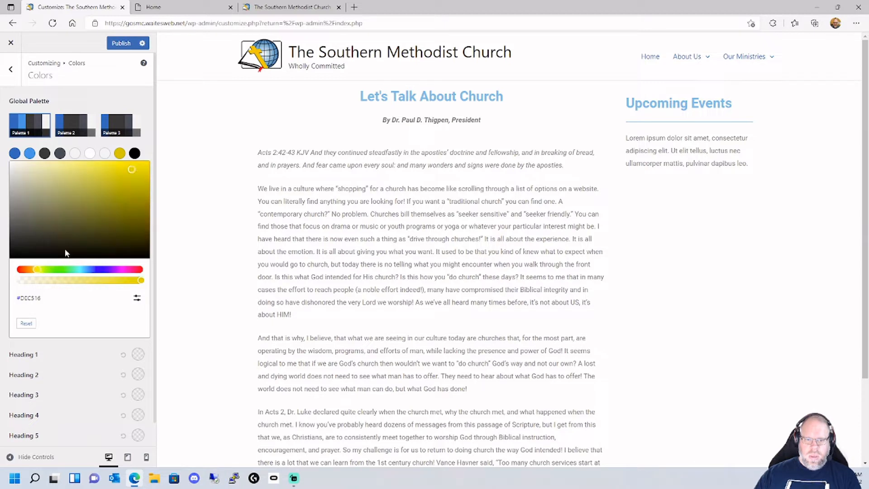
{"action": "left_click", "coordinate": [34, 270]}
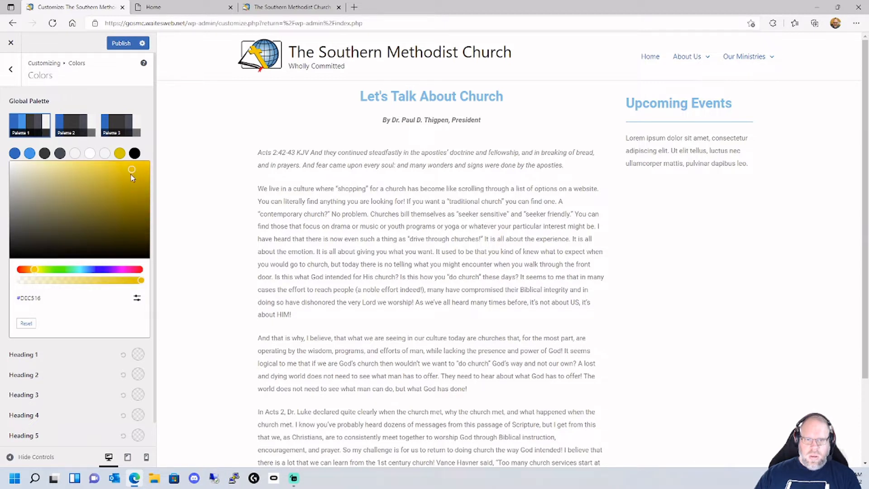
{"action": "left_click_drag", "start_coordinate": [132, 174], "coordinate": [142, 177]}
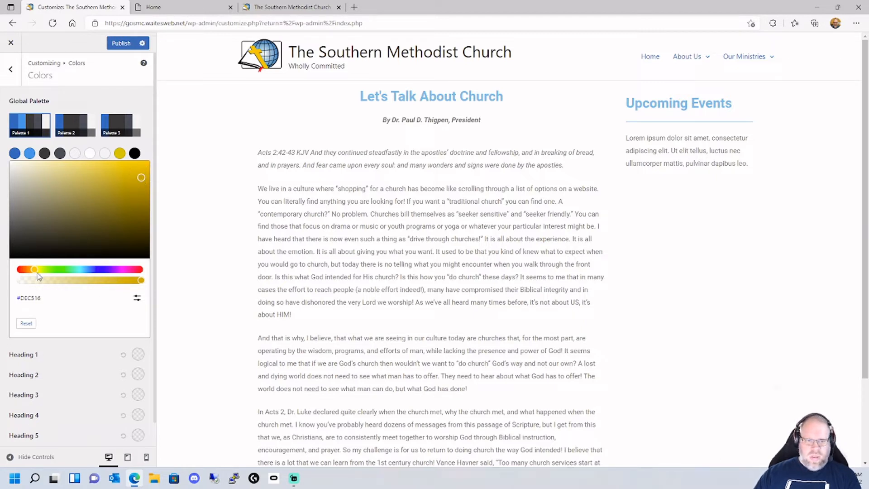
{"action": "left_click_drag", "start_coordinate": [34, 270], "coordinate": [25, 271]}
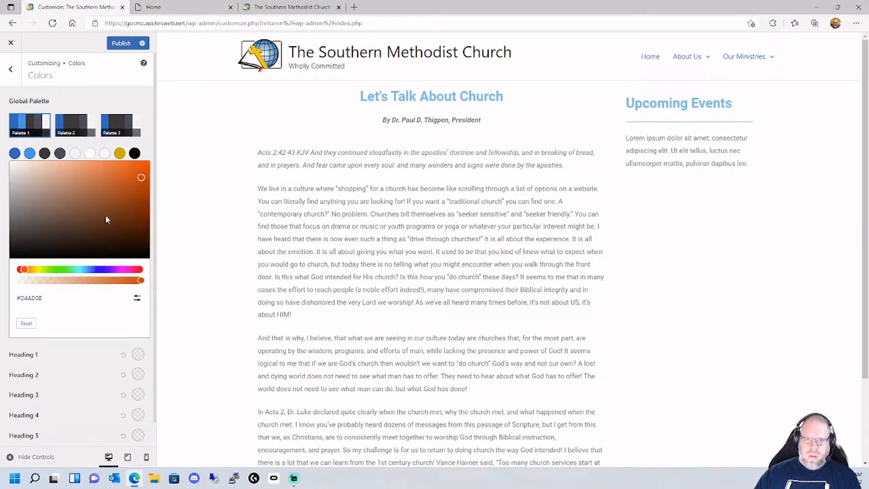
{"action": "left_click", "coordinate": [142, 104]}
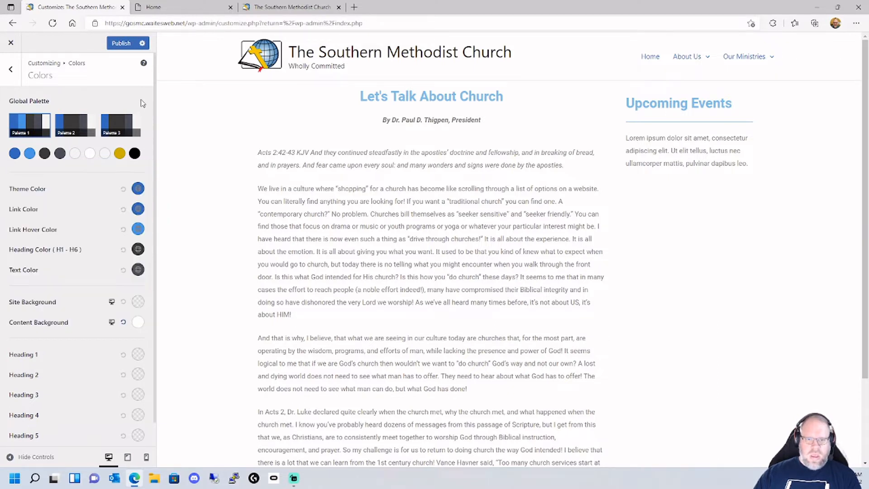
Try near-black and muted olive-gold shades for Palette 1's eighth color, and reset it to its default.
{"action": "left_click", "coordinate": [120, 153]}
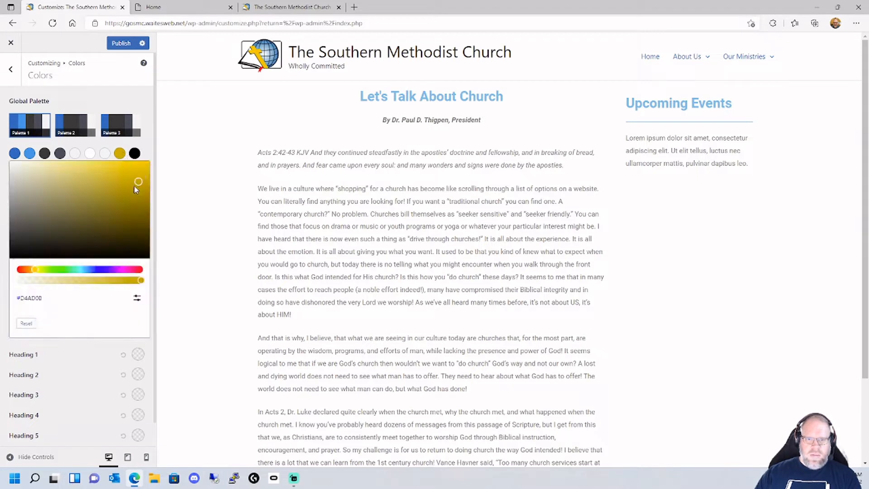
{"action": "left_click_drag", "start_coordinate": [134, 186], "coordinate": [143, 248]}
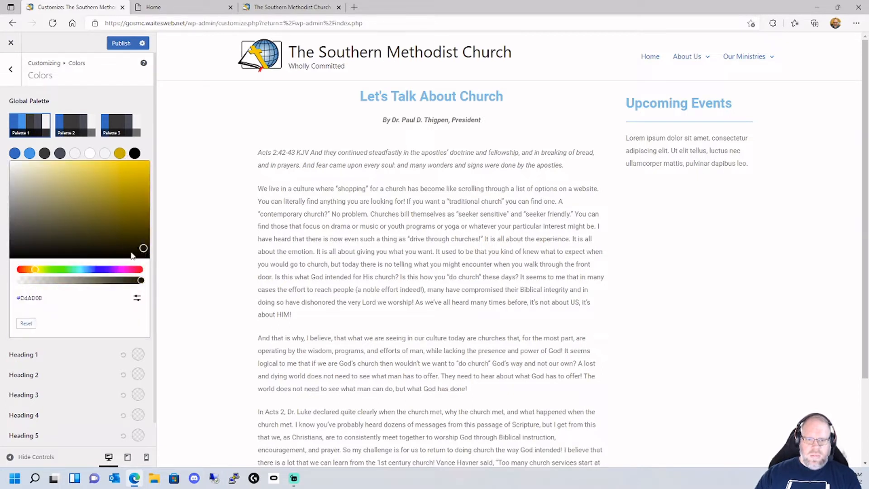
{"action": "left_click", "coordinate": [120, 154]}
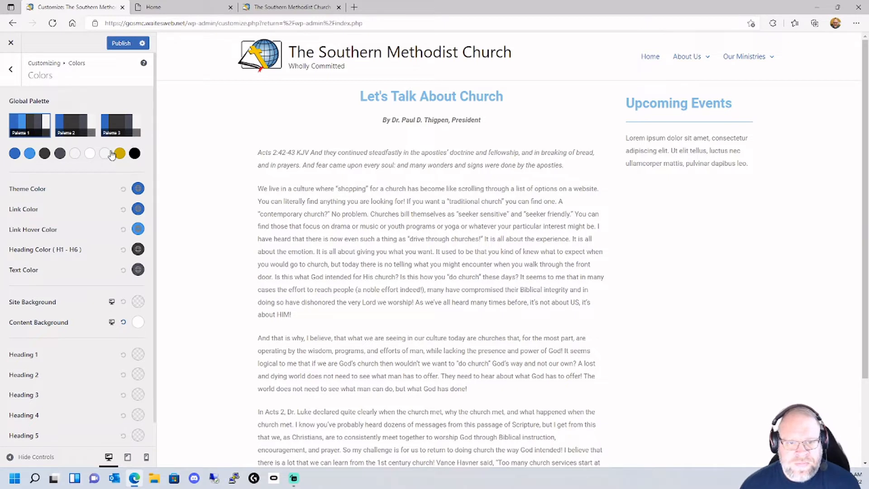
{"action": "left_click", "coordinate": [120, 155]}
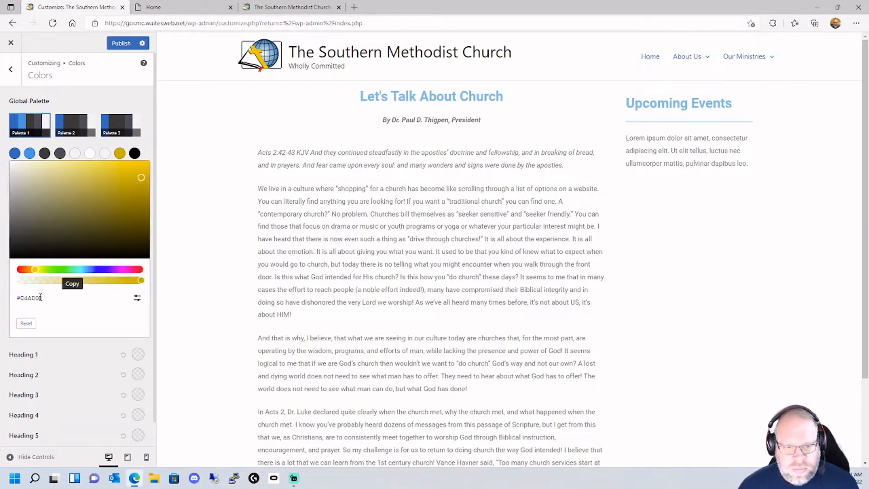
{"action": "left_click", "coordinate": [137, 297]}
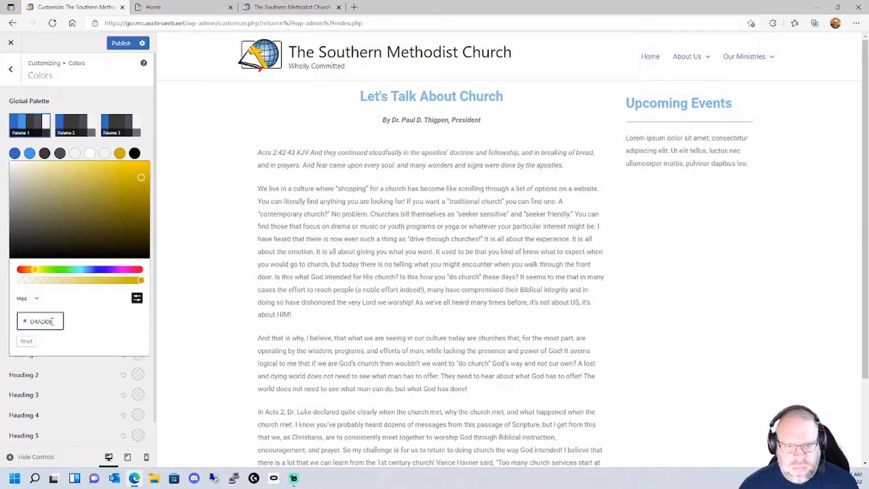
{"action": "left_click_drag", "start_coordinate": [52, 321], "coordinate": [28, 322]}
{"action": "left_click_drag", "start_coordinate": [117, 187], "coordinate": [104, 205]}
{"action": "left_click", "coordinate": [137, 298]}
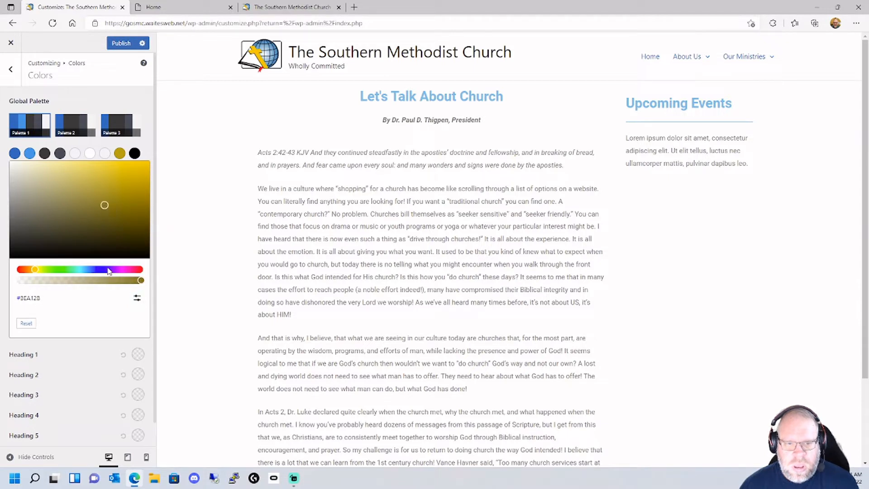
{"action": "left_click", "coordinate": [26, 323]}
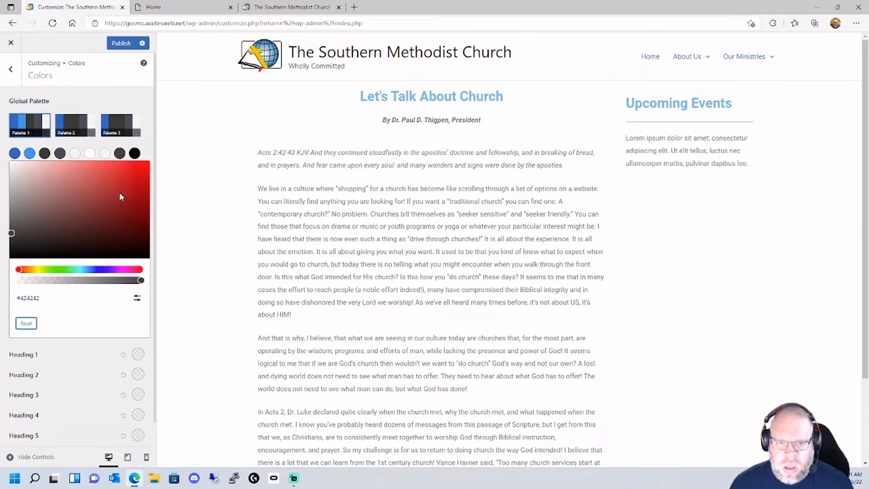
Try to set Palette 1's eighth color to a bright golden yellow again, and publish the customizer changes.
{"action": "left_click", "coordinate": [32, 270]}
{"action": "left_click_drag", "start_coordinate": [32, 271], "coordinate": [36, 271]}
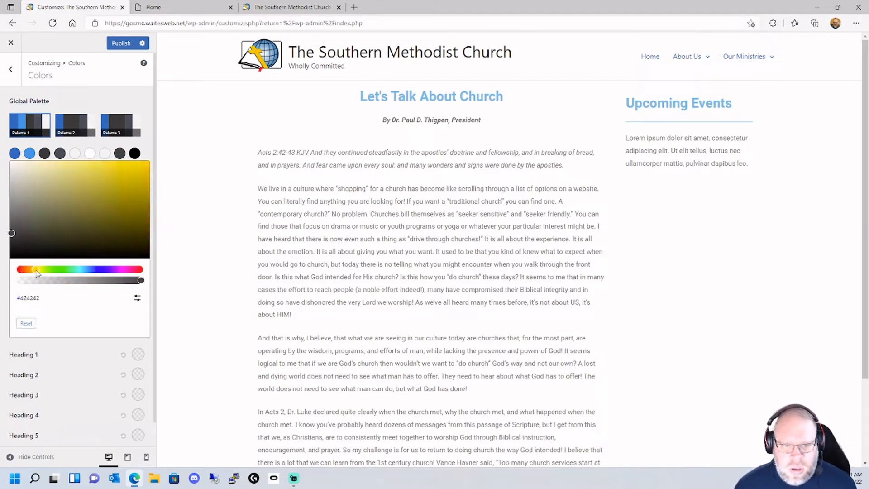
{"action": "left_click", "coordinate": [116, 183]}
{"action": "left_click_drag", "start_coordinate": [140, 182], "coordinate": [138, 172]}
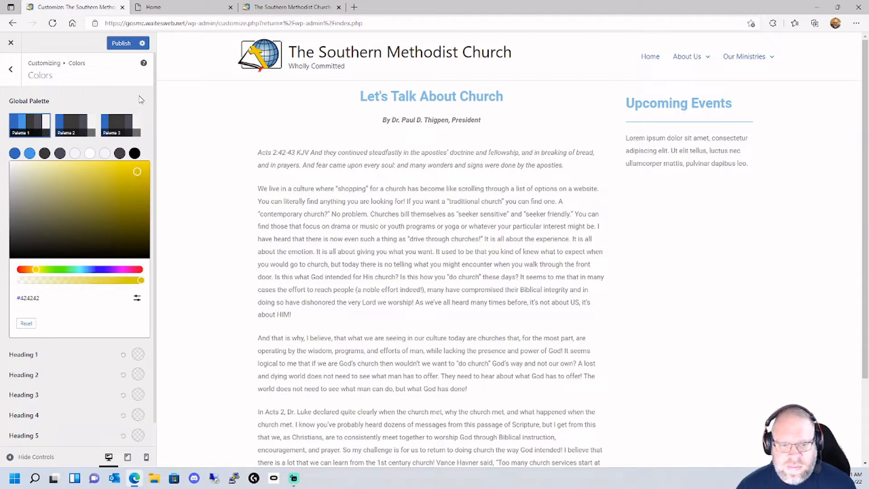
{"action": "left_click", "coordinate": [150, 144]}
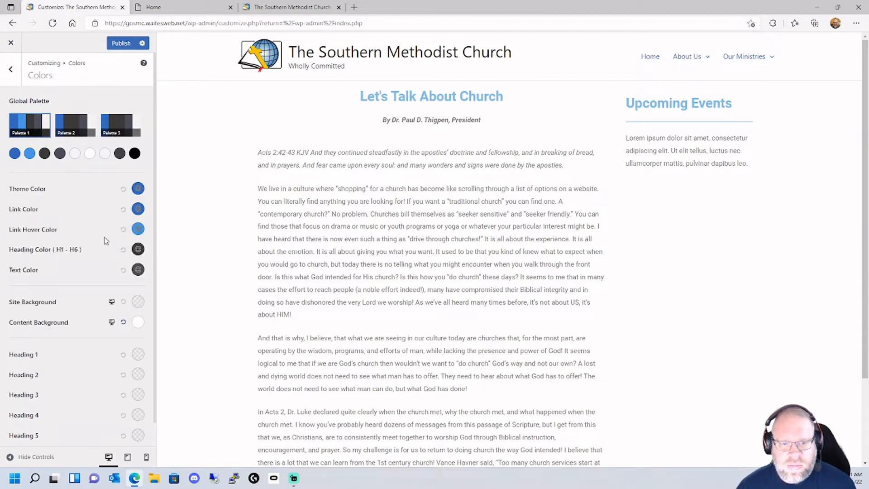
{"action": "left_click", "coordinate": [123, 44]}
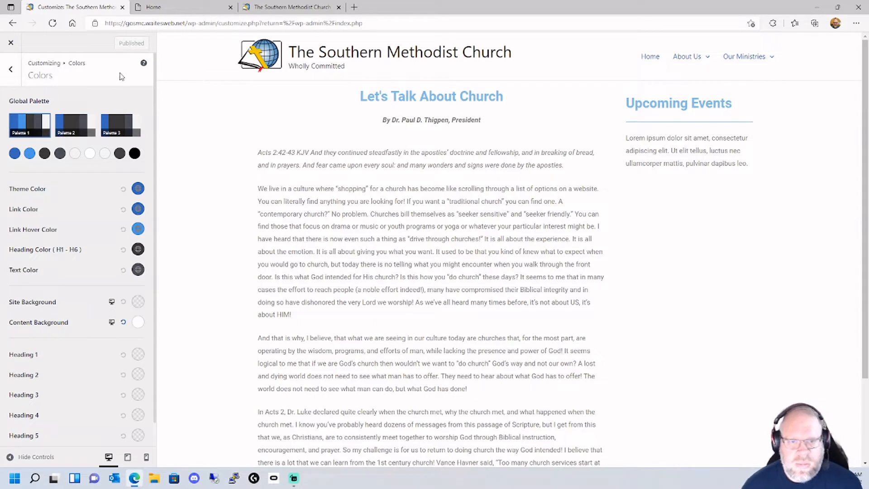
Try to change Palette 1's ninth color from black to a golden yellow.
{"action": "left_click", "coordinate": [134, 154]}
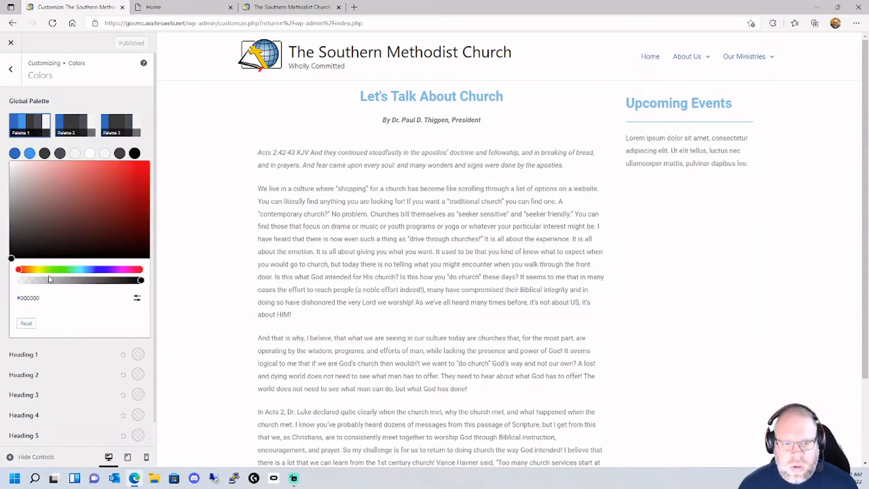
{"action": "left_click", "coordinate": [35, 269]}
{"action": "left_click", "coordinate": [116, 196]}
{"action": "left_click", "coordinate": [135, 167]}
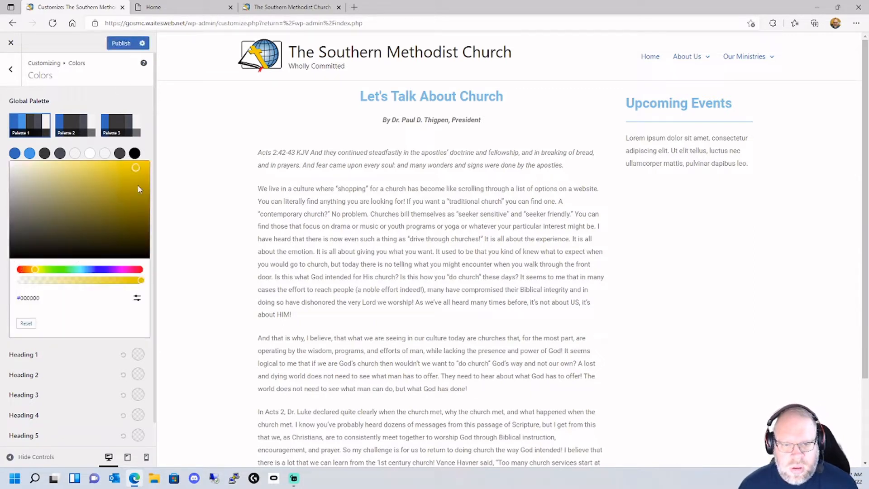
{"action": "left_click", "coordinate": [146, 106]}
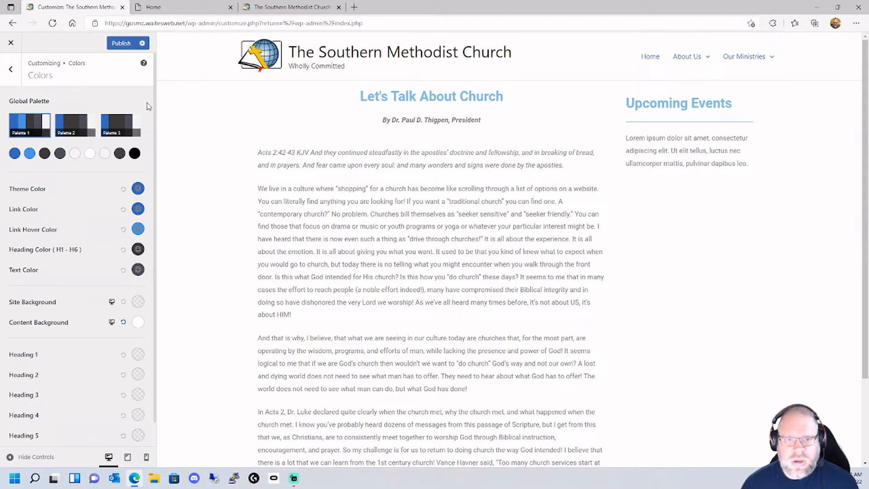
Close the theme customizer and discard the unsaved changes.
{"action": "left_click", "coordinate": [11, 43]}
{"action": "key", "text": "Escape"}
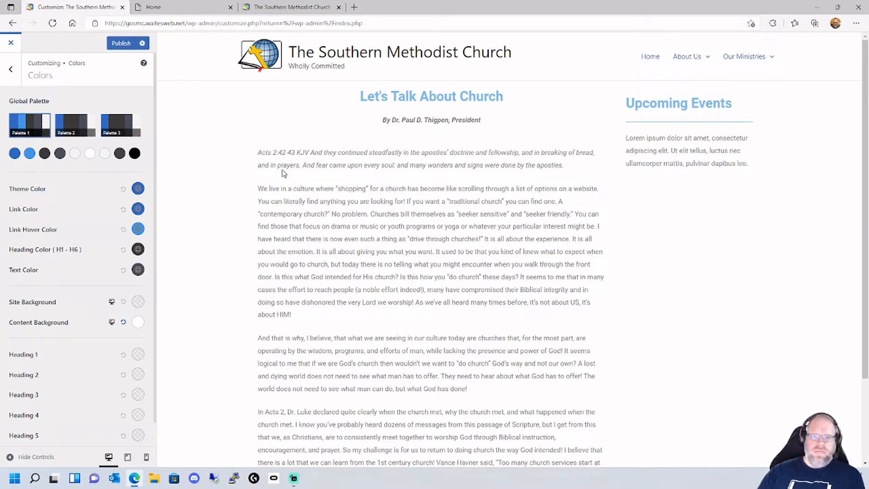
{"action": "left_click", "coordinate": [11, 42]}
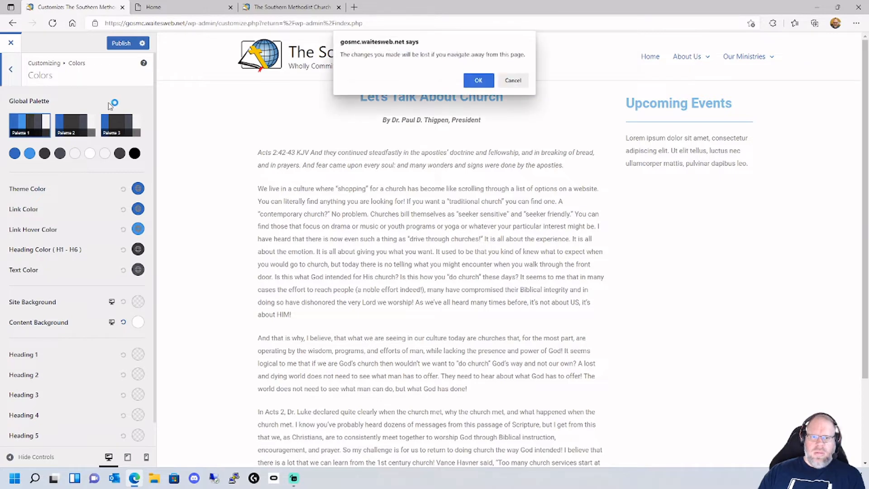
{"action": "left_click", "coordinate": [476, 80]}
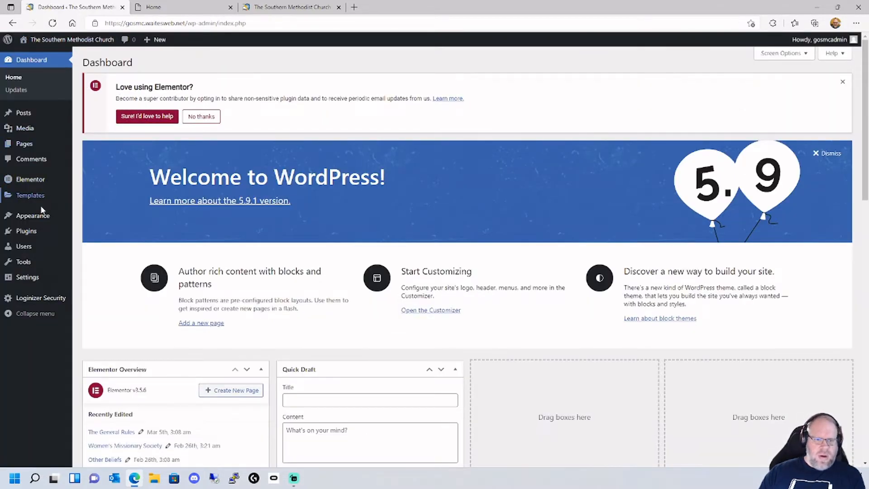
Reopen the theme customizer and go to the global color settings.
{"action": "mouse_move", "coordinate": [45, 216]}
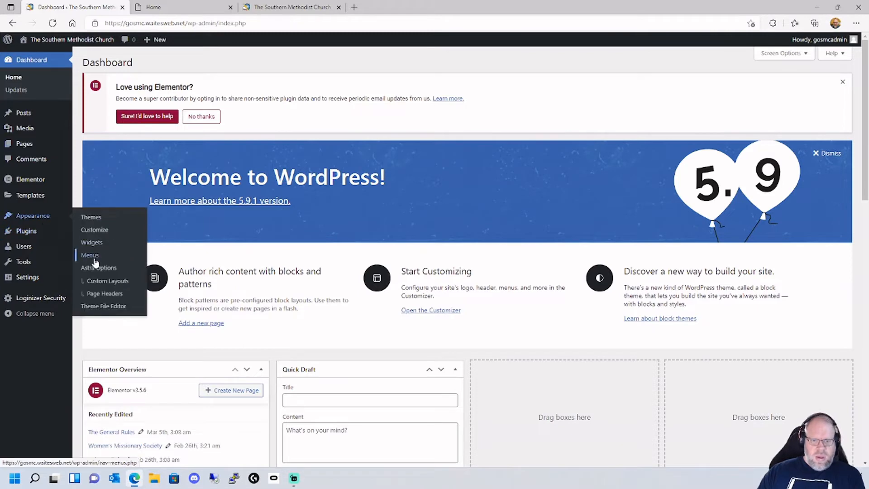
{"action": "left_click", "coordinate": [100, 230]}
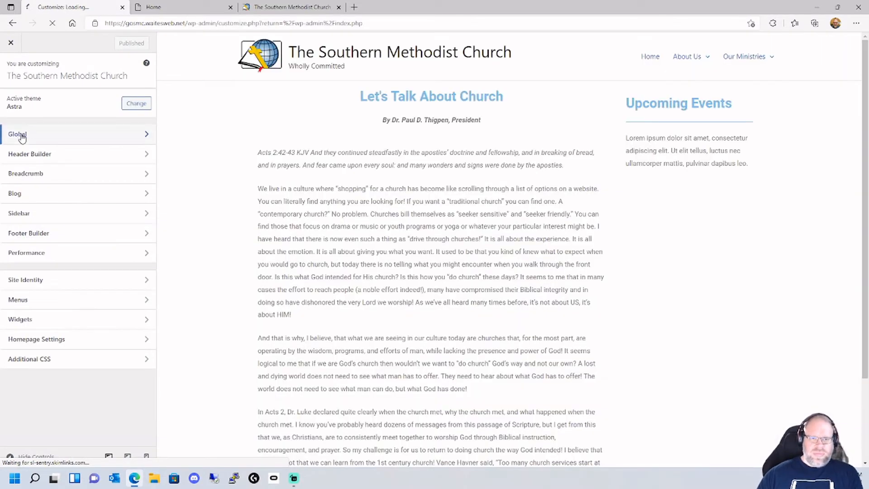
{"action": "left_click", "coordinate": [23, 135]}
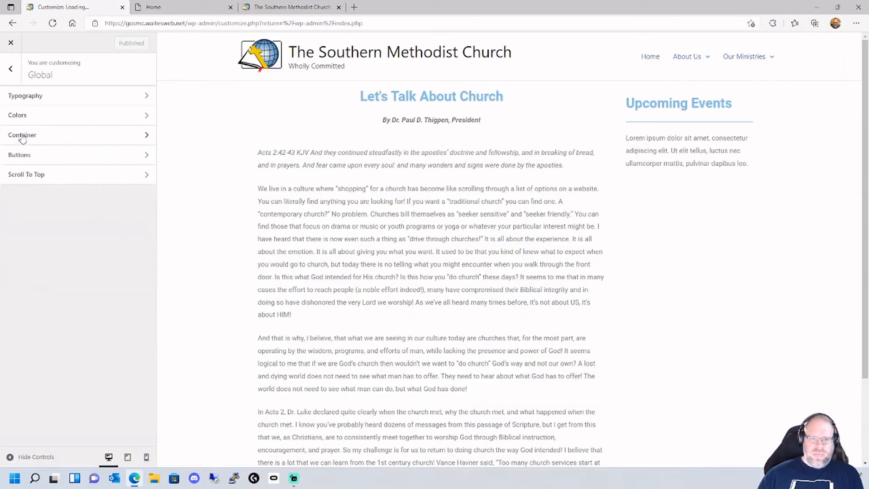
{"action": "left_click", "coordinate": [25, 116]}
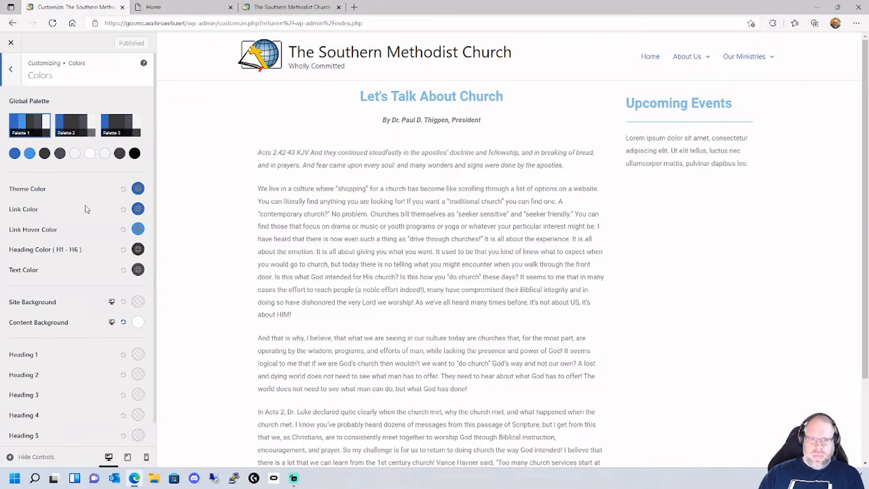
Set Palette 1's ninth color to a saturated golden yellow and publish the change.
{"action": "left_click", "coordinate": [135, 154]}
{"action": "left_click_drag", "start_coordinate": [123, 194], "coordinate": [140, 173]}
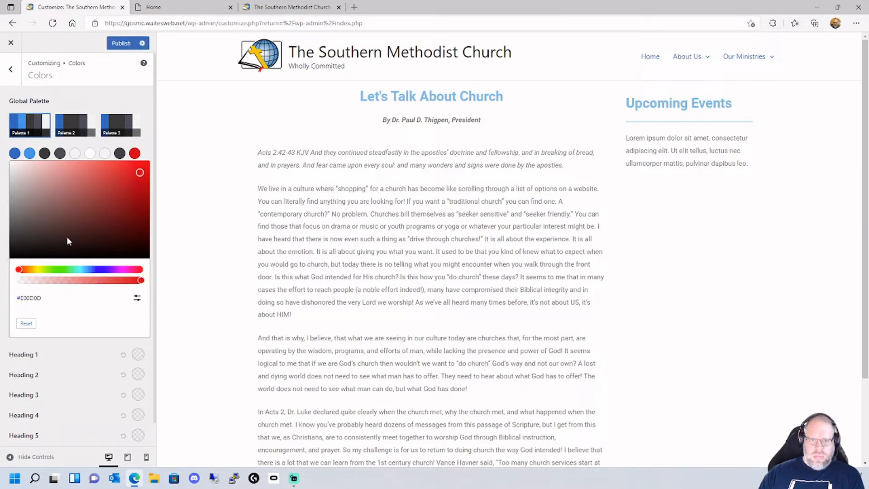
{"action": "left_click_drag", "start_coordinate": [38, 270], "coordinate": [35, 270]}
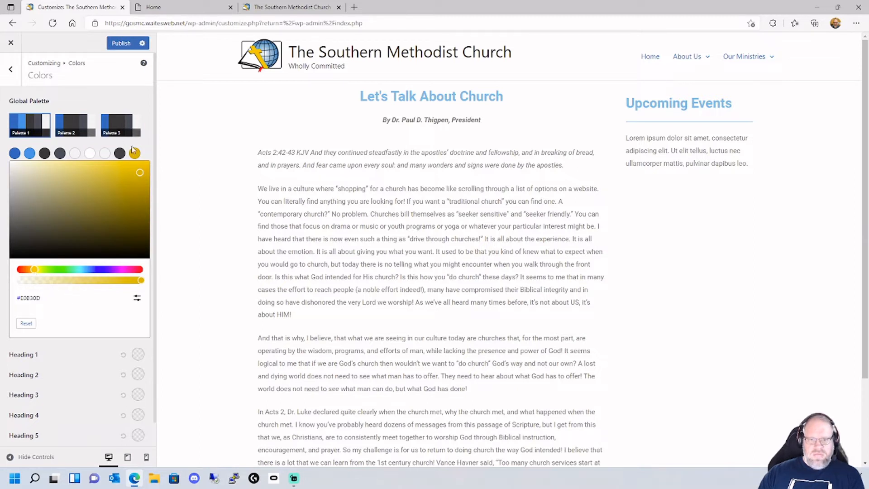
{"action": "left_click", "coordinate": [139, 99]}
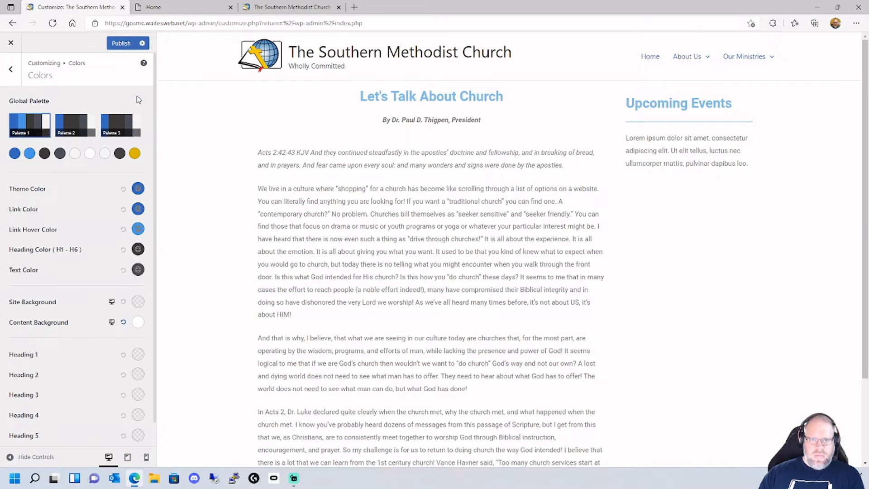
{"action": "left_click", "coordinate": [120, 44]}
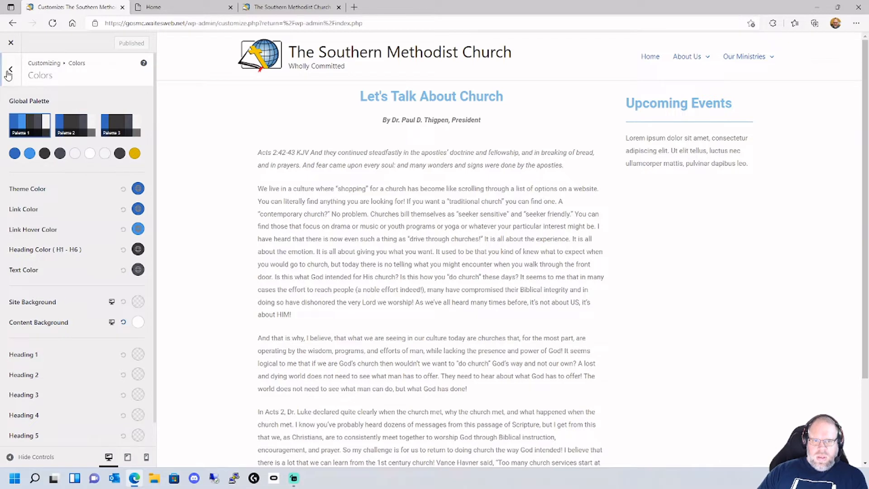
Leave the customizer and open the list of all the site's pages.
{"action": "left_click", "coordinate": [23, 51]}
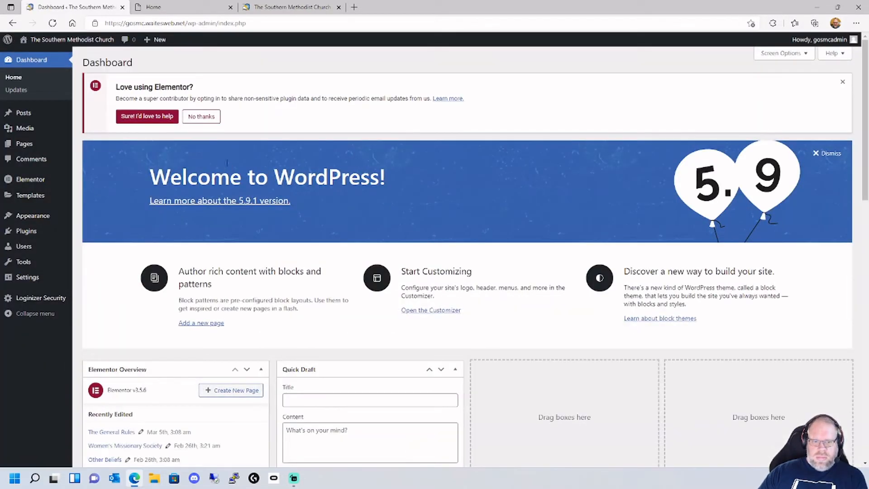
{"action": "mouse_move", "coordinate": [33, 193]}
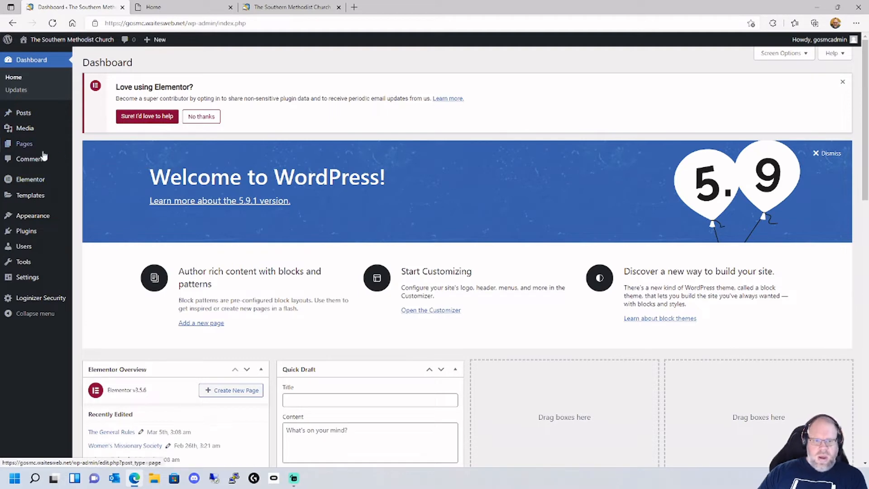
{"action": "mouse_move", "coordinate": [41, 145]}
{"action": "left_click", "coordinate": [101, 149]}
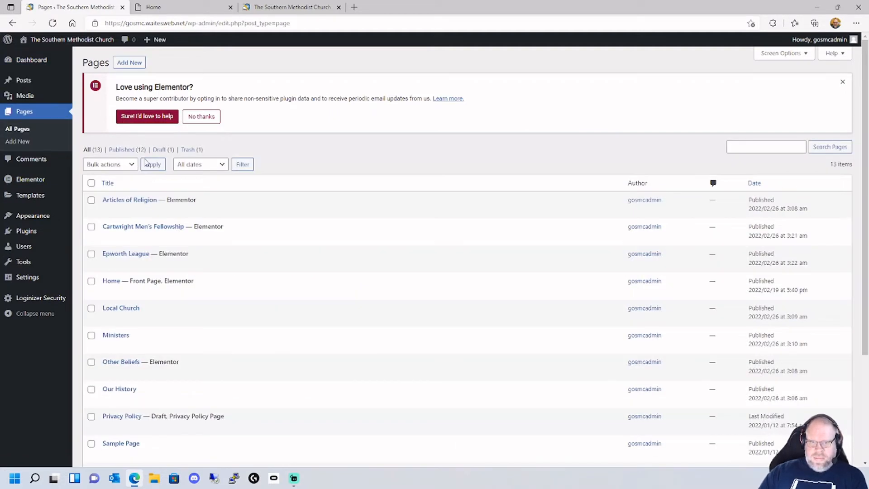
Open the Home page from the pages list for editing with Elementor.
{"action": "scroll", "coordinate": [172, 339], "scroll_direction": "down", "scroll_amount": 1}
{"action": "scroll", "coordinate": [172, 339], "scroll_direction": "down", "scroll_amount": 3}
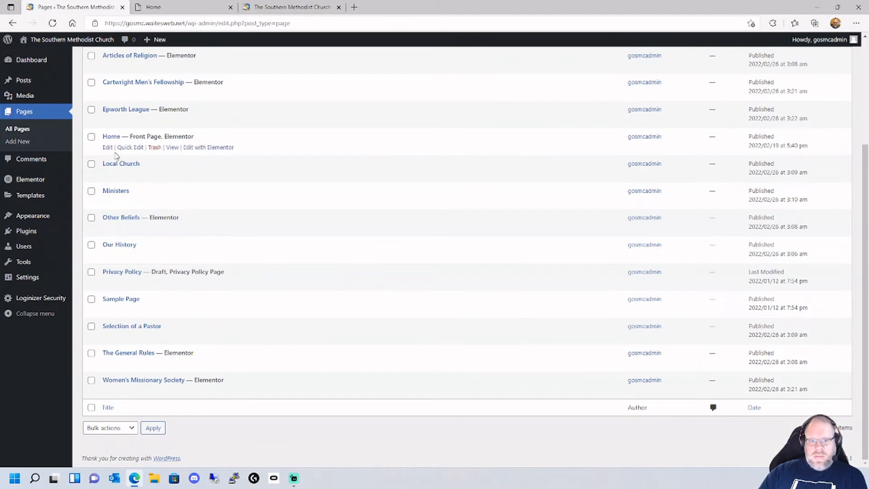
{"action": "left_click", "coordinate": [217, 150]}
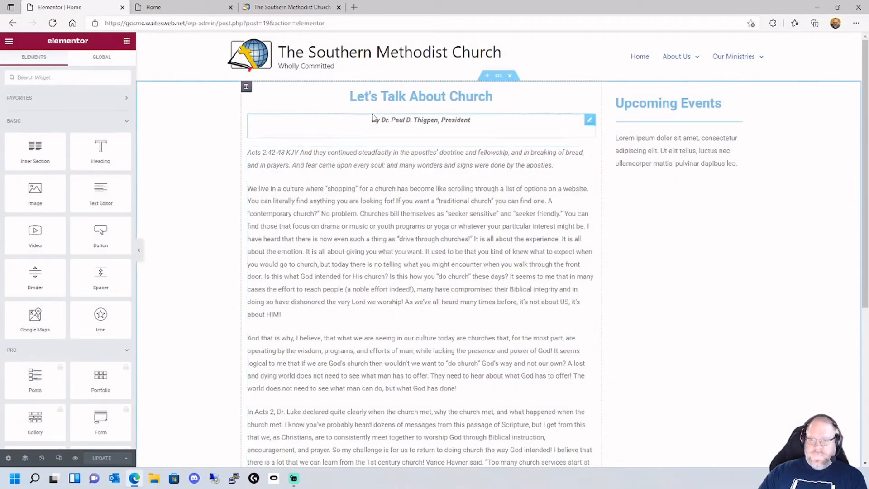
Set the text color of the "Let's Talk About Church" heading to the global Theme Color 2.
{"action": "left_click", "coordinate": [401, 96]}
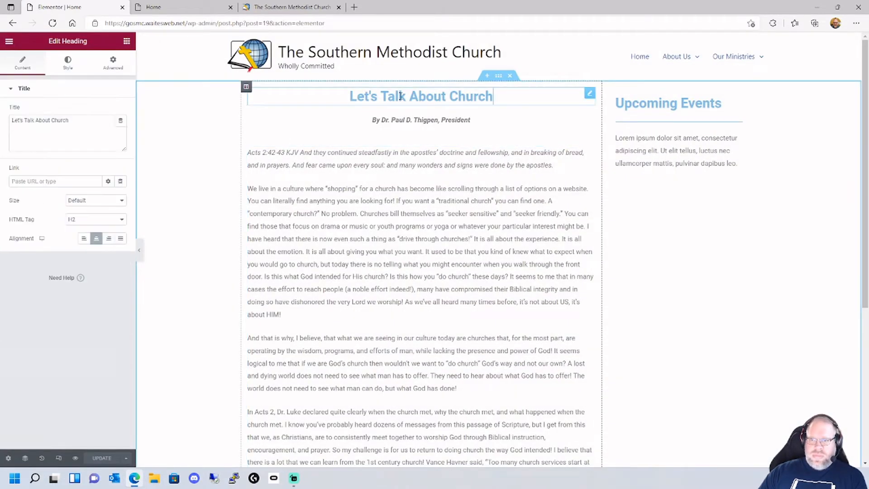
{"action": "left_click", "coordinate": [68, 65]}
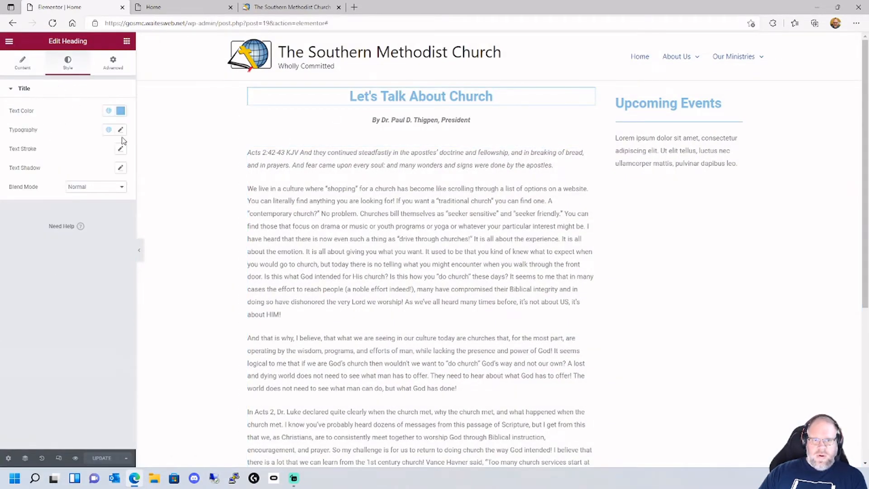
{"action": "left_click", "coordinate": [121, 112]}
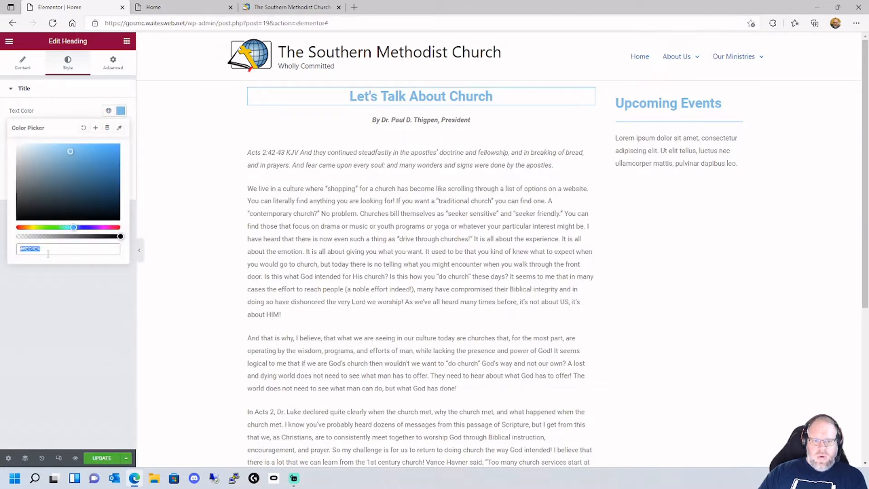
{"action": "right_click", "coordinate": [31, 247]}
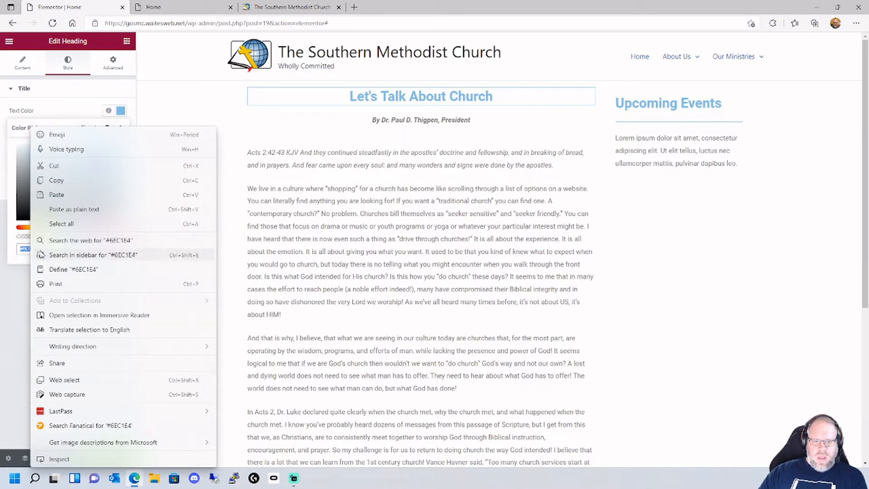
{"action": "left_click", "coordinate": [58, 180]}
{"action": "left_click", "coordinate": [108, 110]}
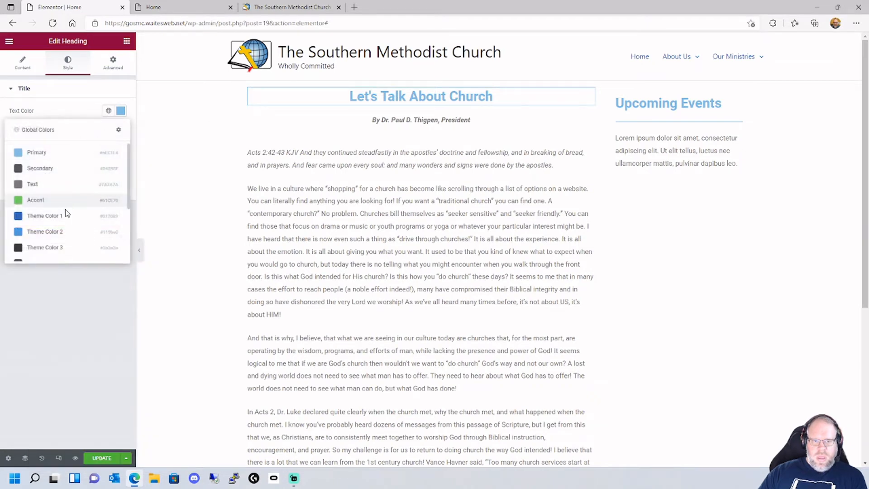
{"action": "left_click", "coordinate": [36, 231]}
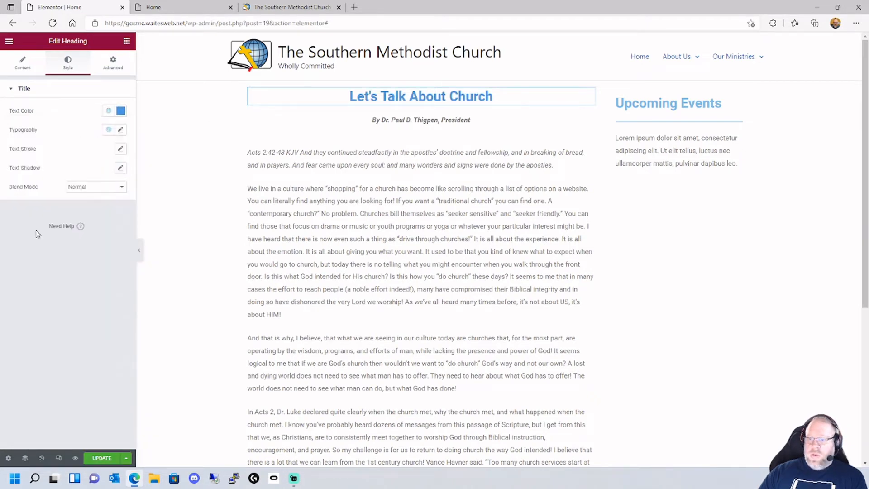
Give the "Upcoming Events" heading the global Theme Color 2 as its text color.
{"action": "left_click", "coordinate": [681, 104]}
{"action": "left_click", "coordinate": [68, 62]}
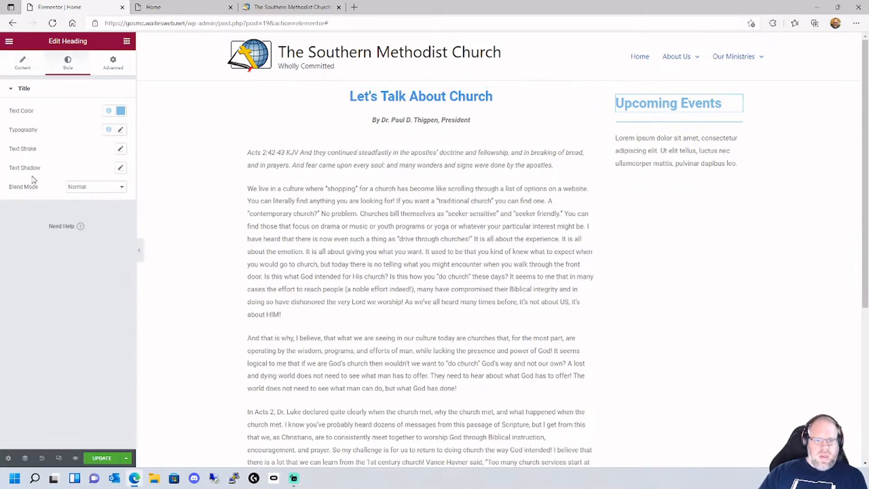
{"action": "left_click", "coordinate": [110, 113]}
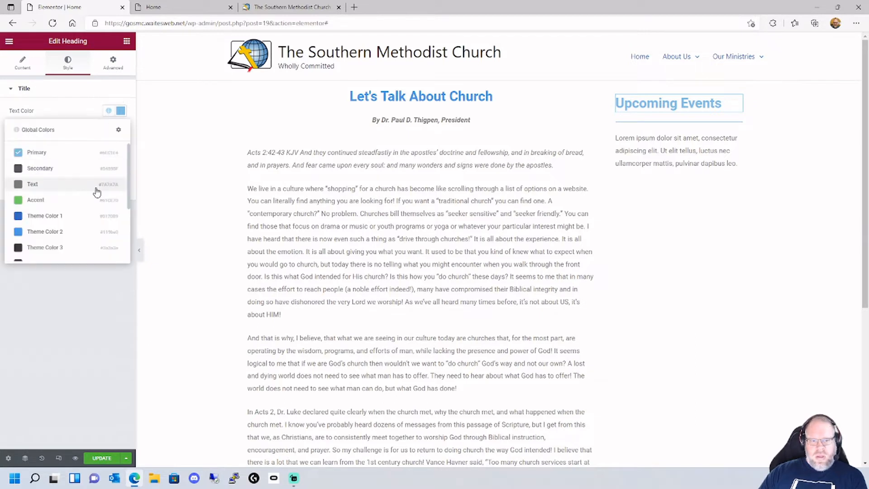
{"action": "left_click", "coordinate": [42, 232]}
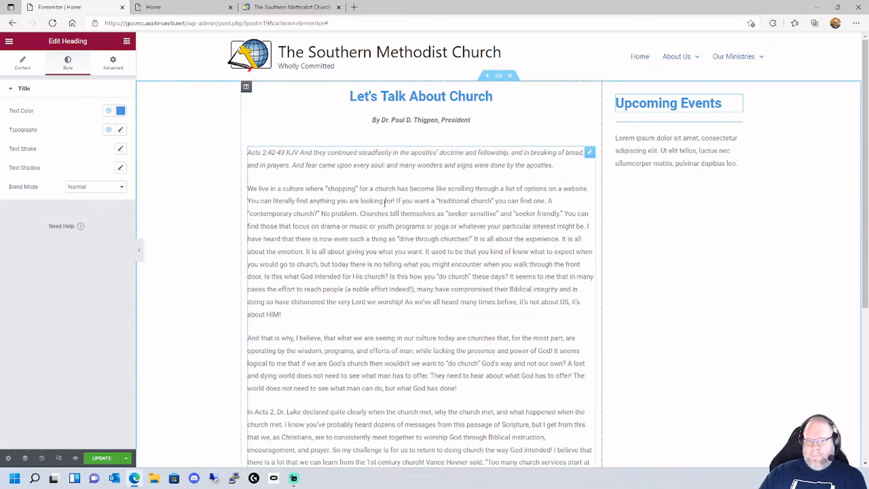
Set the text color of the author byline under the main heading to the global Theme Color 4.
{"action": "left_click", "coordinate": [343, 127]}
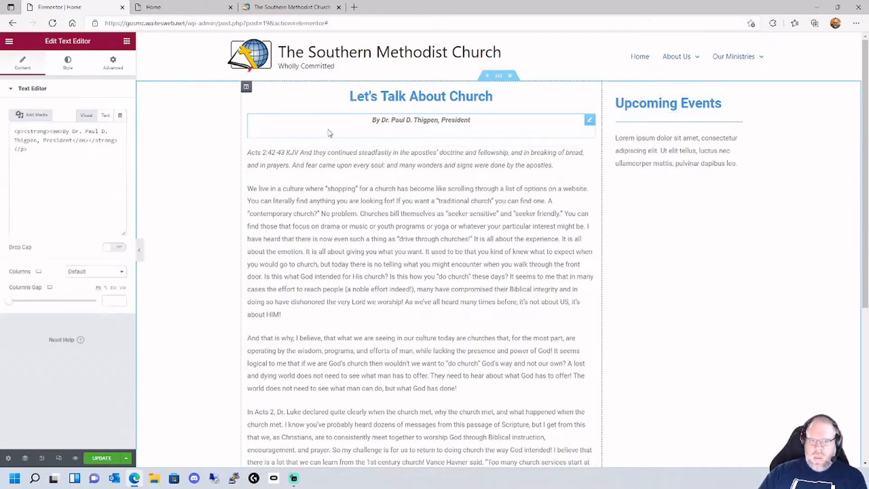
{"action": "left_click", "coordinate": [68, 62]}
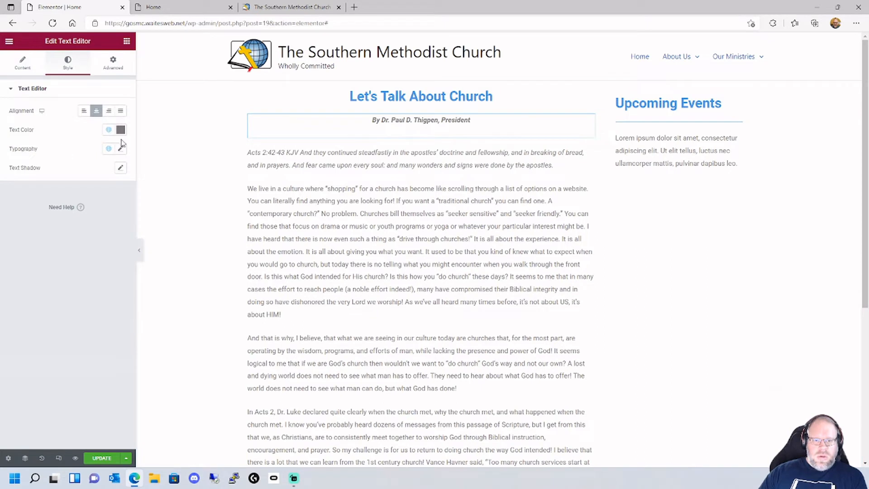
{"action": "left_click", "coordinate": [109, 130]}
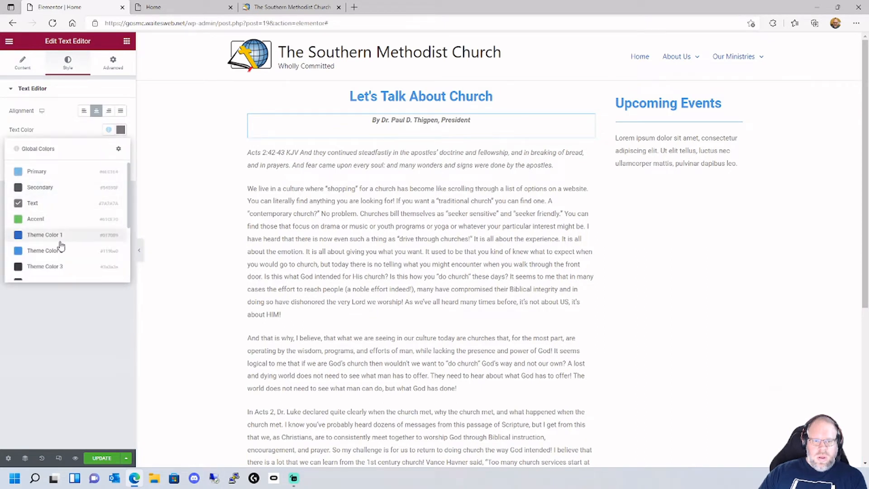
{"action": "scroll", "coordinate": [54, 254], "scroll_direction": "down", "scroll_amount": 2}
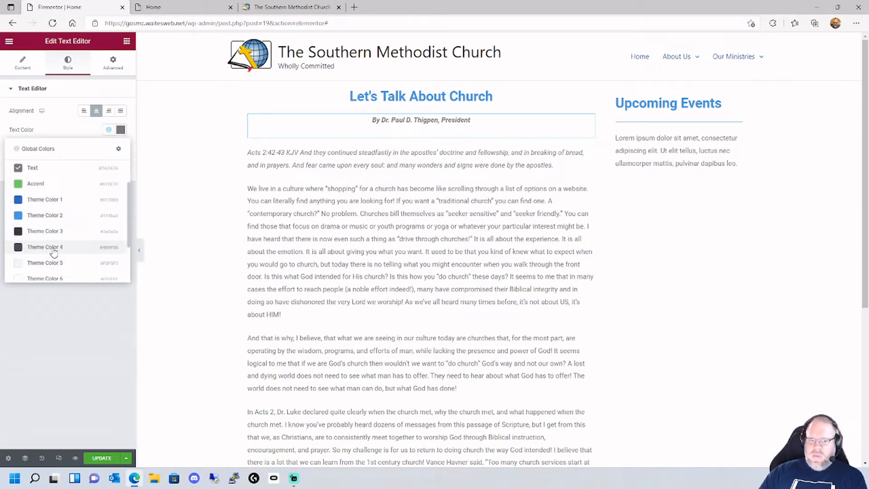
{"action": "left_click", "coordinate": [54, 250]}
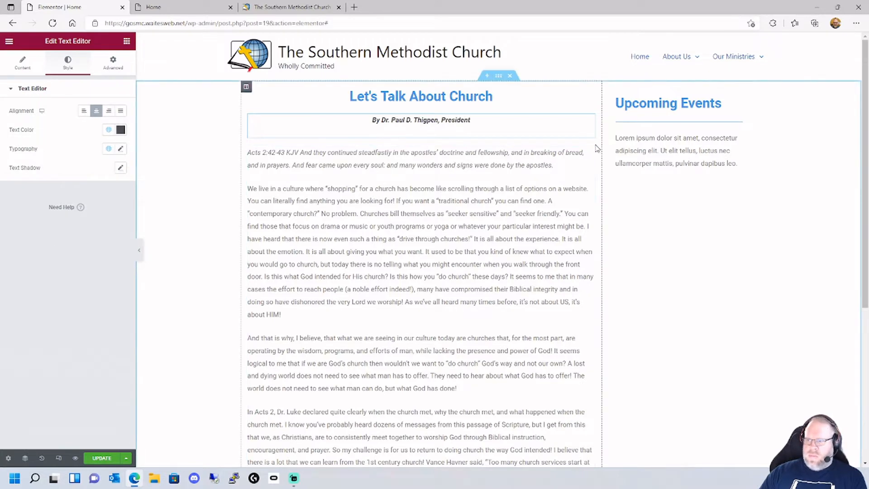
Change the main article's text color to a dark gray global theme color and check the whole text.
{"action": "left_click", "coordinate": [342, 167]}
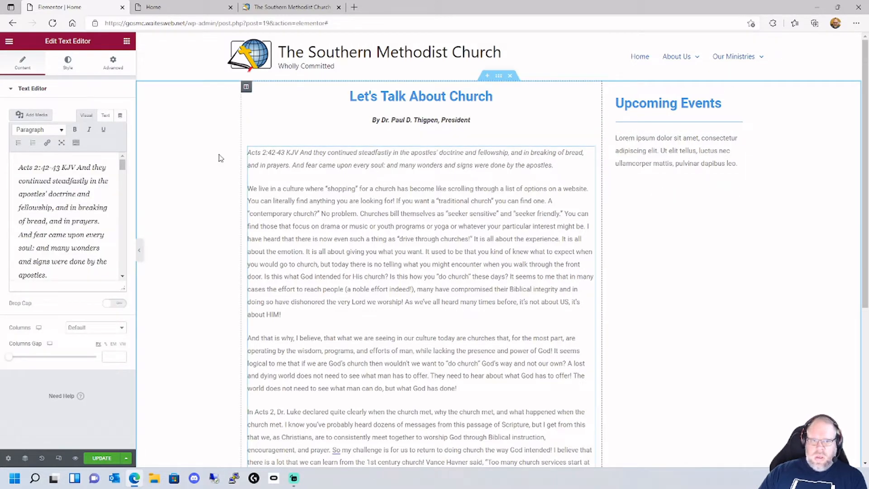
{"action": "left_click", "coordinate": [68, 63]}
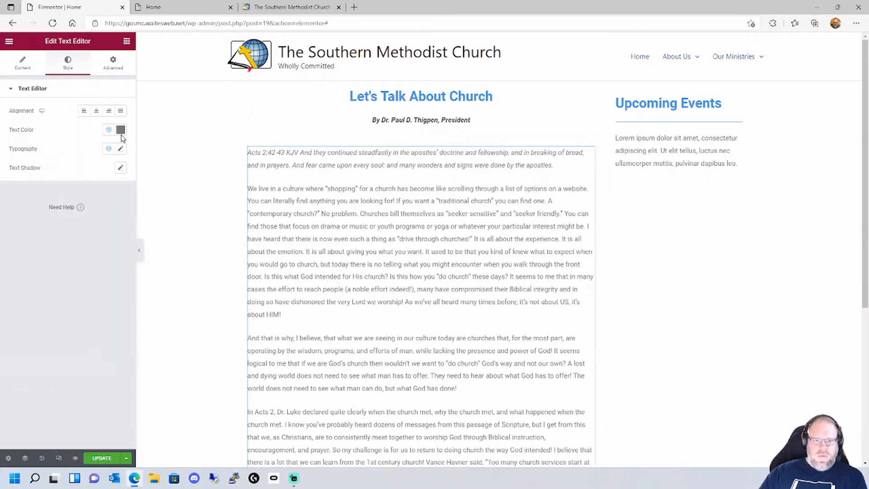
{"action": "left_click", "coordinate": [109, 129]}
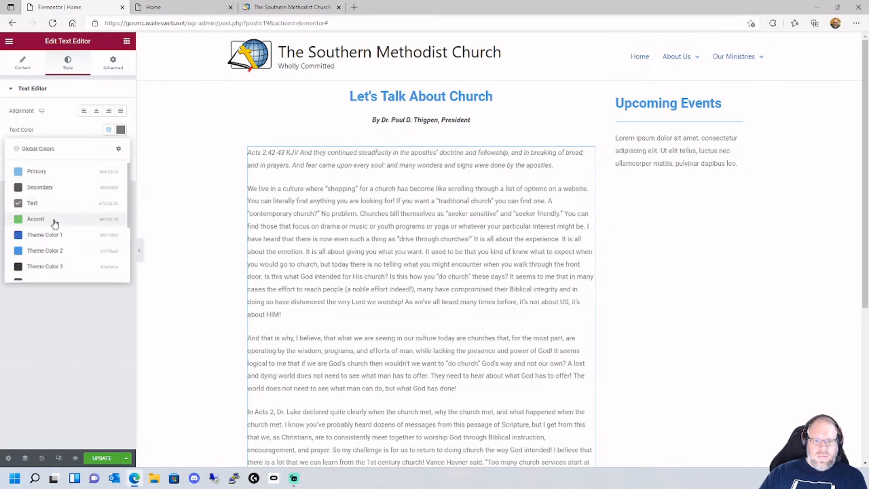
{"action": "scroll", "coordinate": [48, 267], "scroll_direction": "down", "scroll_amount": 2}
{"action": "left_click", "coordinate": [41, 268]}
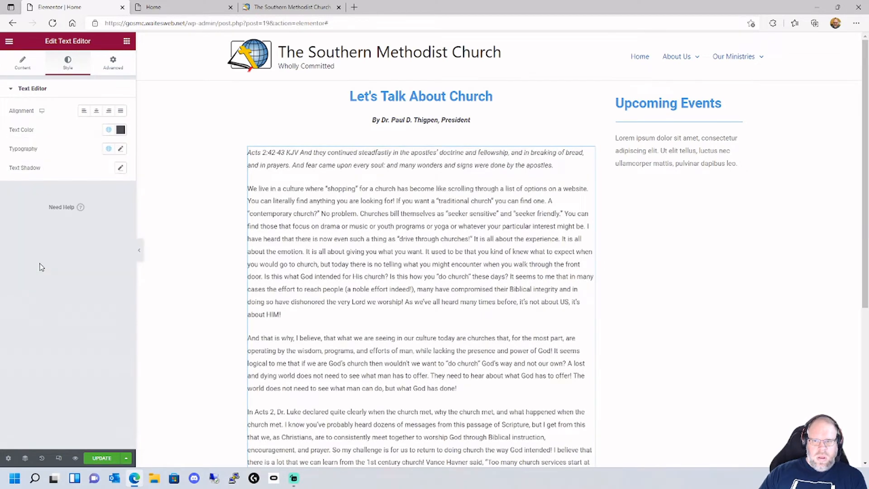
{"action": "scroll", "coordinate": [344, 217], "scroll_direction": "down", "scroll_amount": 5}
{"action": "scroll", "coordinate": [359, 225], "scroll_direction": "up", "scroll_amount": 5}
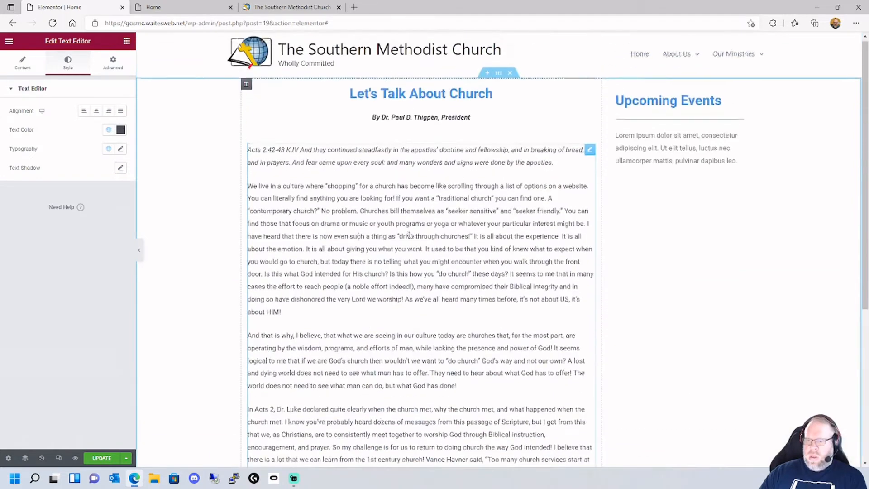
Set the text color of the placeholder paragraph below "Upcoming Events" to the global Theme Color 3.
{"action": "left_click", "coordinate": [673, 138]}
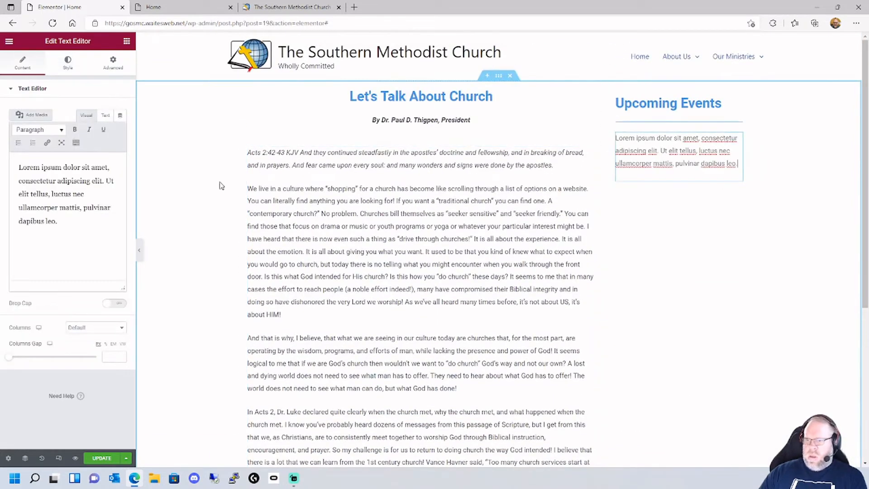
{"action": "left_click", "coordinate": [68, 63]}
{"action": "left_click", "coordinate": [109, 130]}
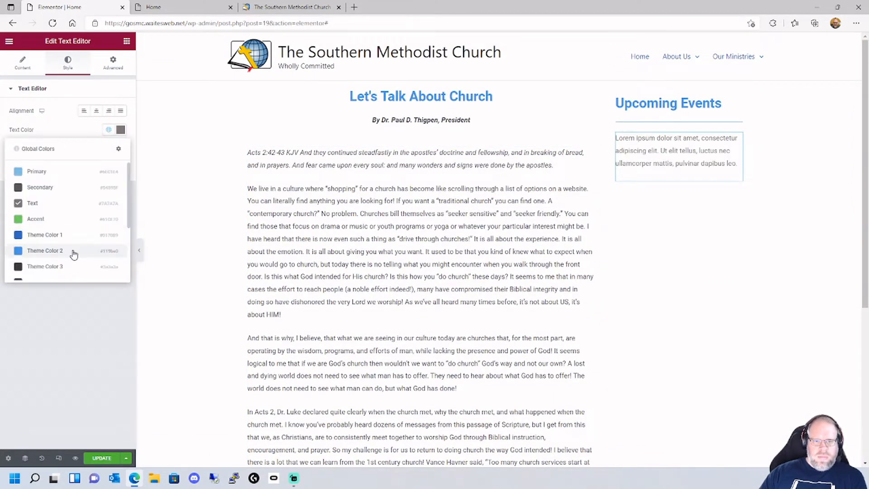
{"action": "left_click", "coordinate": [48, 266]}
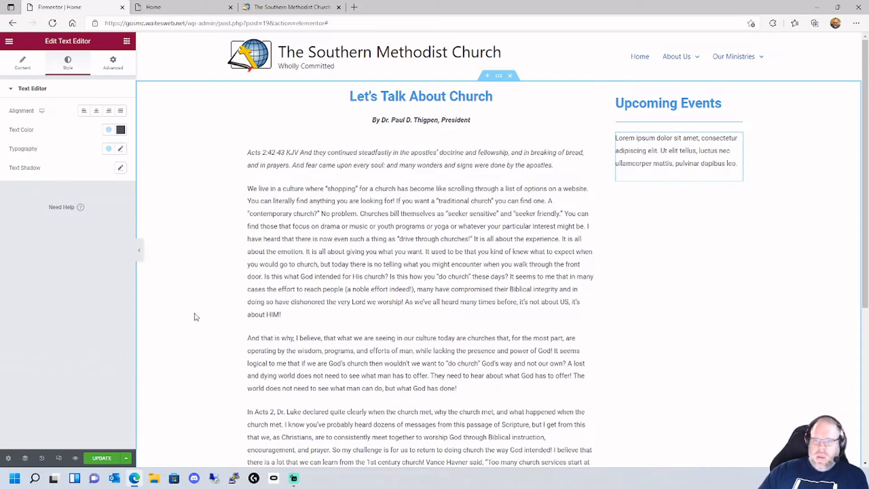
Update the Home page to save its new text colors and look over the page.
{"action": "scroll", "coordinate": [372, 316], "scroll_direction": "down", "scroll_amount": 10}
{"action": "scroll", "coordinate": [349, 330], "scroll_direction": "up", "scroll_amount": 8}
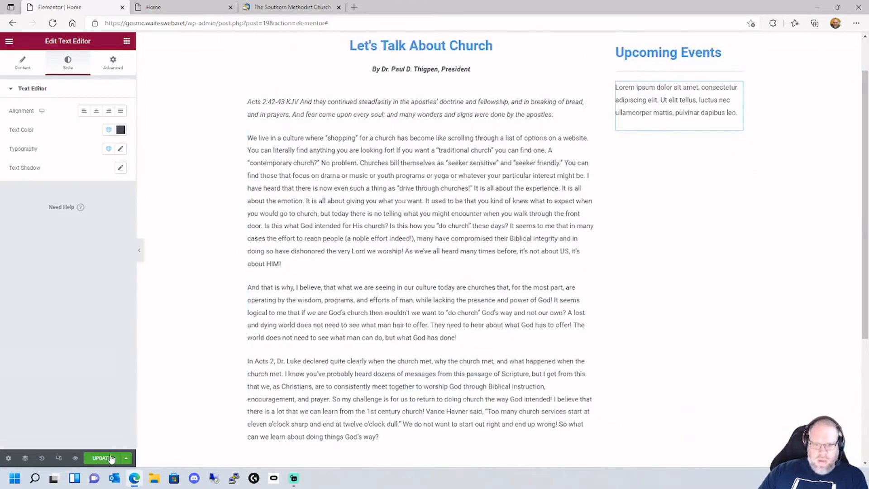
{"action": "left_click", "coordinate": [110, 458]}
{"action": "scroll", "coordinate": [498, 316], "scroll_direction": "down", "scroll_amount": 4}
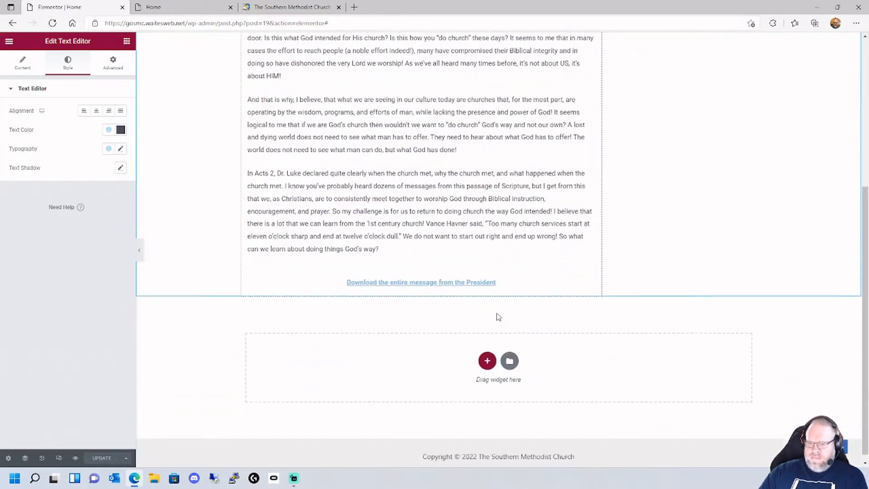
{"action": "scroll", "coordinate": [498, 316], "scroll_direction": "up", "scroll_amount": 6}
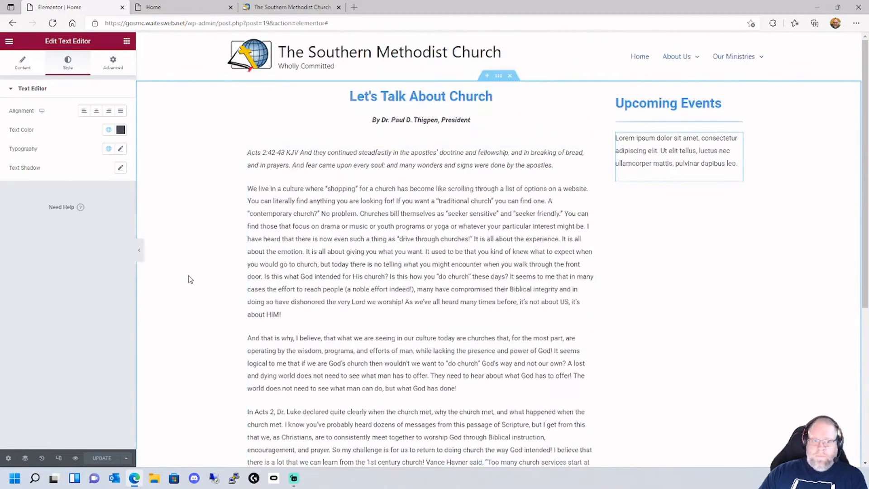
Search Elementor's Finder for "min" and open The General Rules page for editing.
{"action": "left_click", "coordinate": [9, 41]}
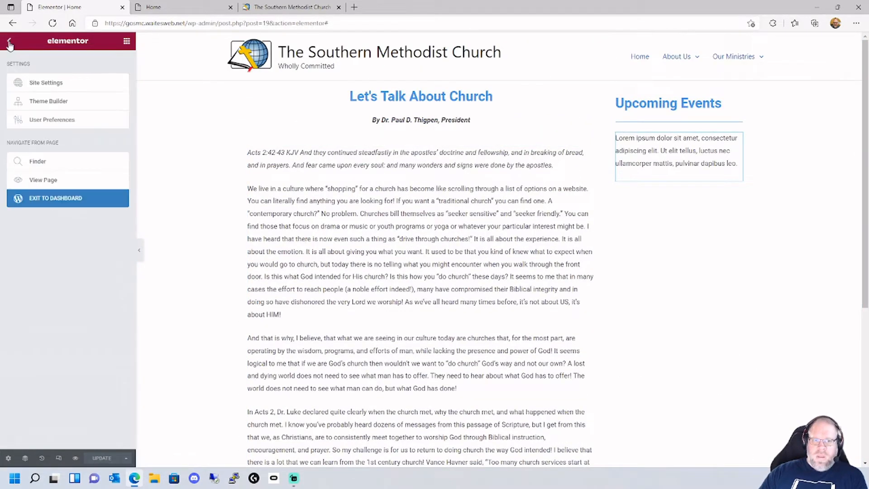
{"action": "left_click", "coordinate": [38, 161]}
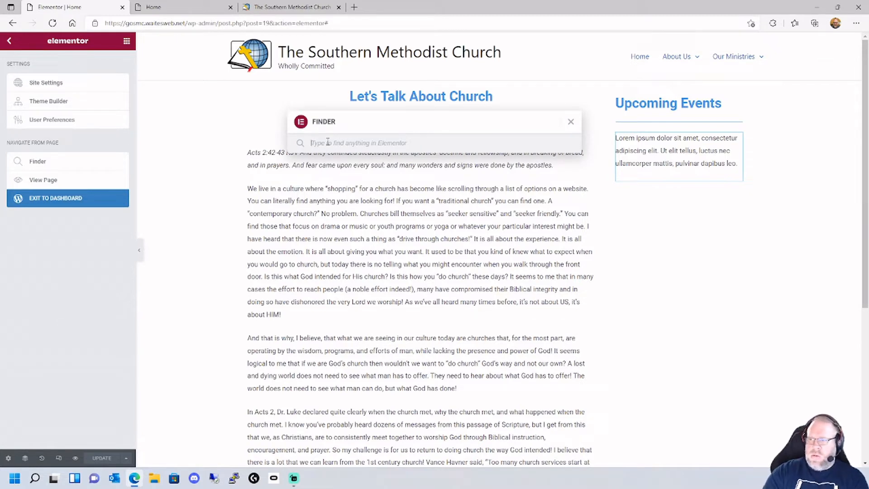
{"action": "type", "text": "min"}
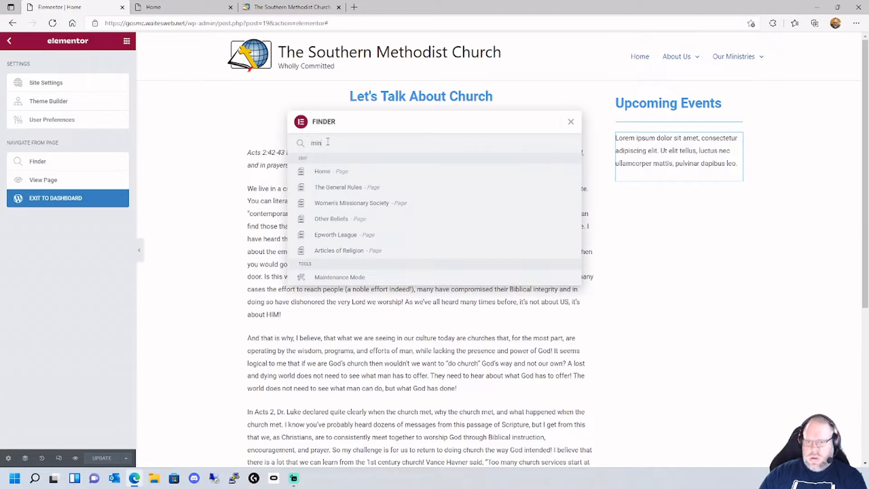
{"action": "left_click", "coordinate": [346, 189]}
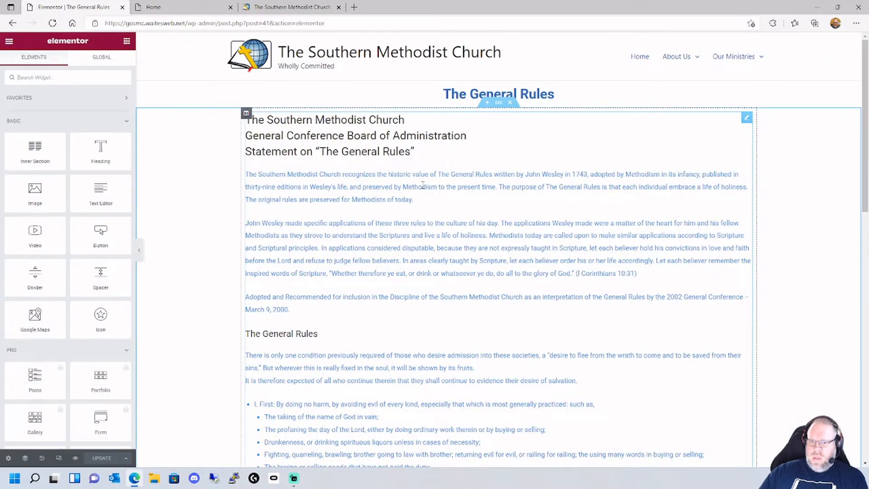
Set the text color of The General Rules page's body text to the global Theme Color 4 and check the whole text.
{"action": "left_click", "coordinate": [368, 182]}
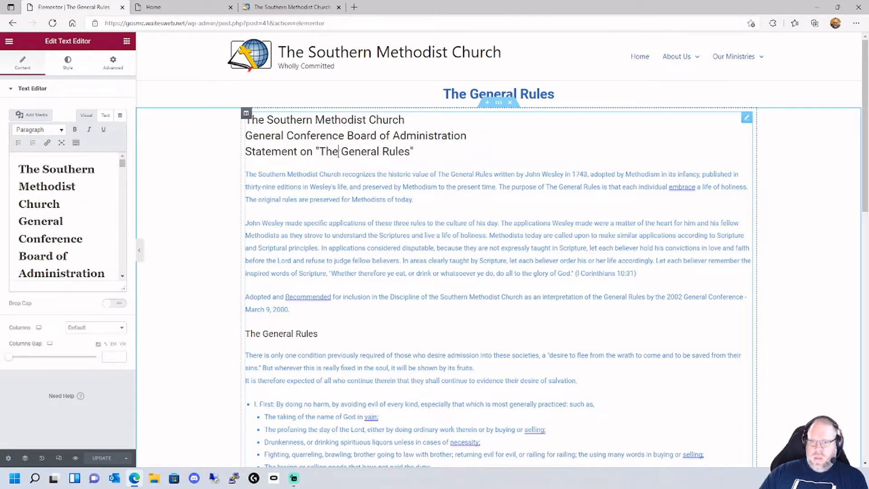
{"action": "scroll", "coordinate": [392, 213], "scroll_direction": "down", "scroll_amount": 7}
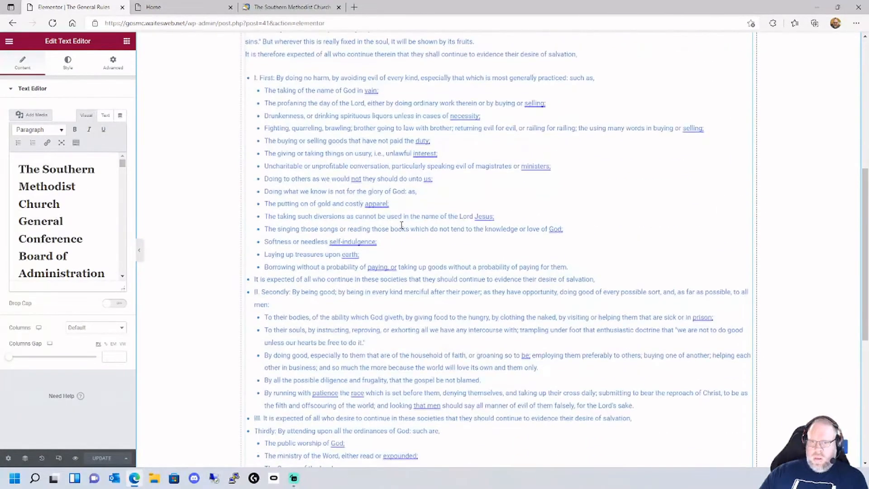
{"action": "scroll", "coordinate": [402, 225], "scroll_direction": "up", "scroll_amount": 7}
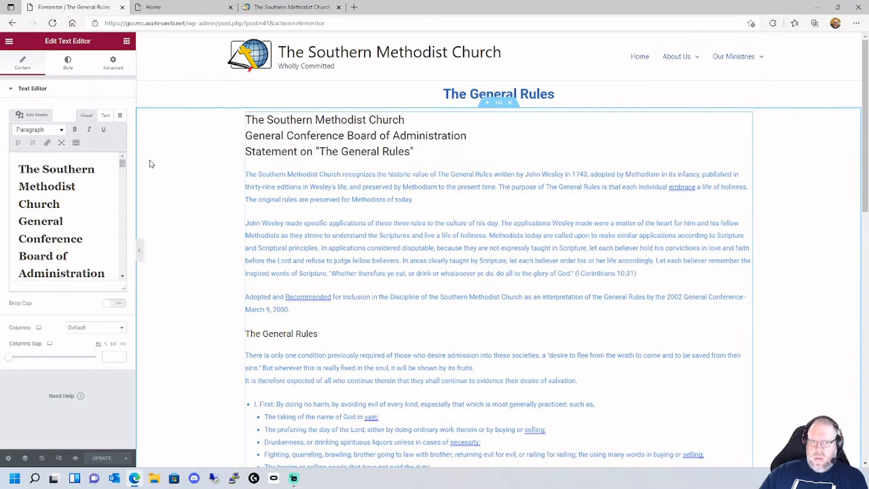
{"action": "left_click", "coordinate": [69, 67]}
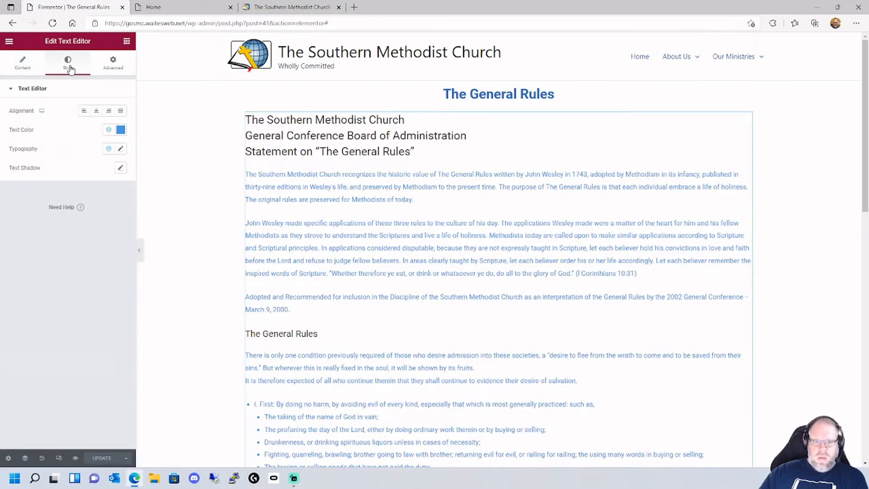
{"action": "left_click", "coordinate": [108, 129]}
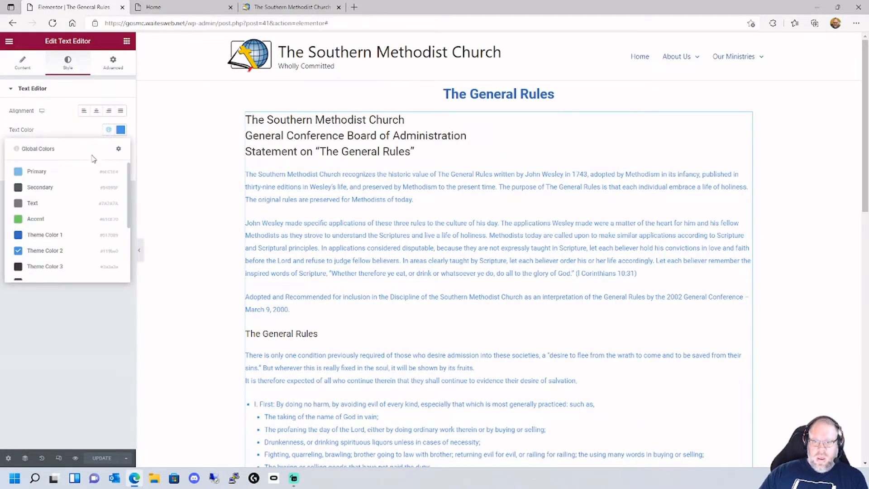
{"action": "left_click", "coordinate": [22, 281]}
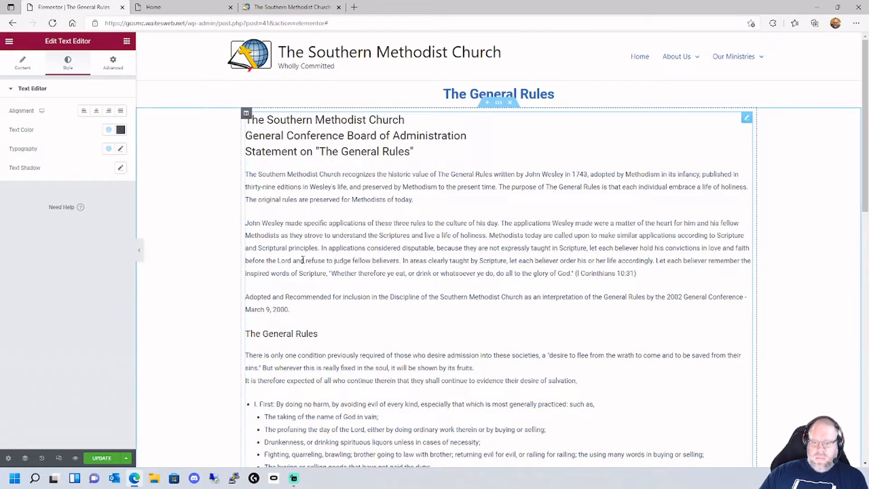
{"action": "scroll", "coordinate": [304, 279], "scroll_direction": "down", "scroll_amount": 20}
{"action": "scroll", "coordinate": [306, 281], "scroll_direction": "up", "scroll_amount": 20}
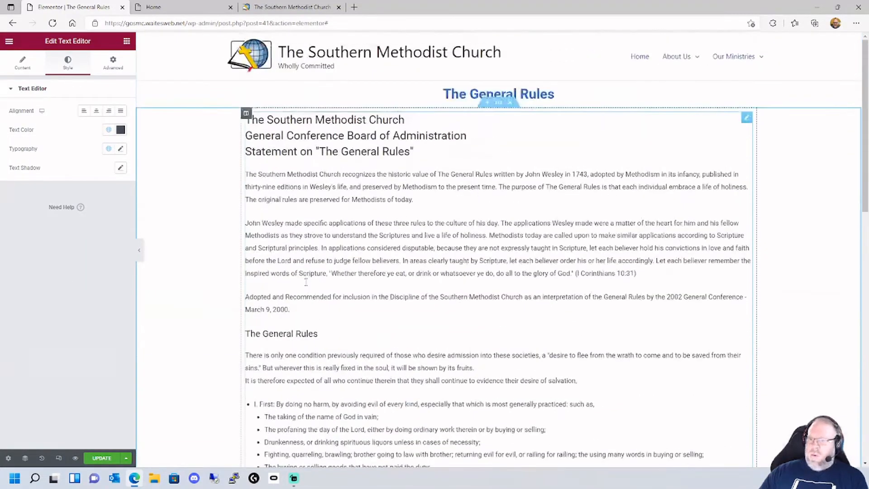
Set the "The General Rules" heading's text color to the global Theme Color 2 and update the page.
{"action": "left_click", "coordinate": [499, 94]}
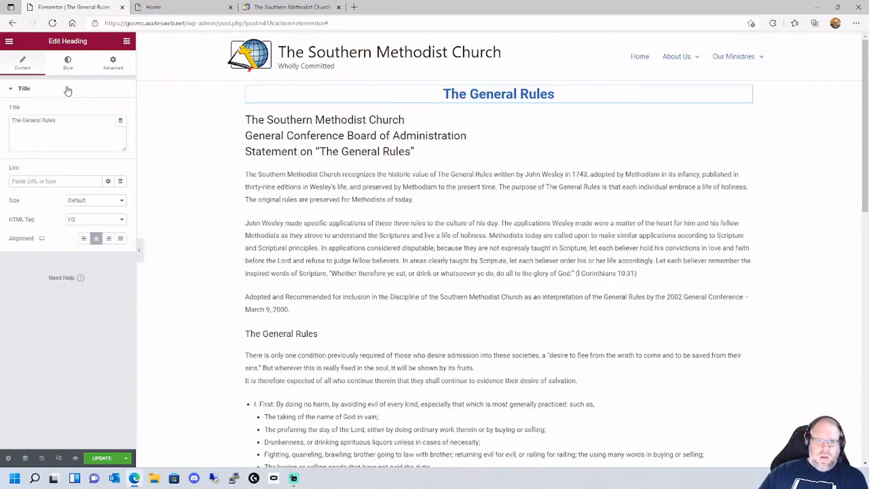
{"action": "left_click", "coordinate": [66, 63]}
{"action": "left_click", "coordinate": [109, 111]}
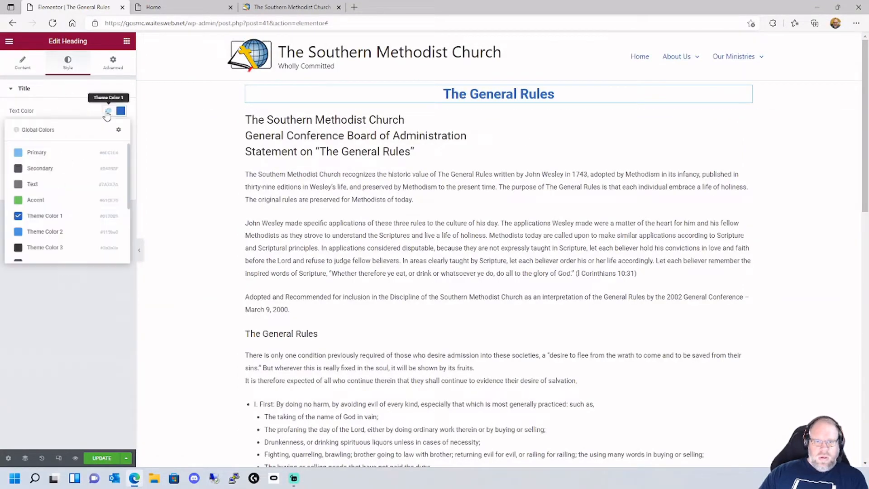
{"action": "left_click", "coordinate": [42, 232]}
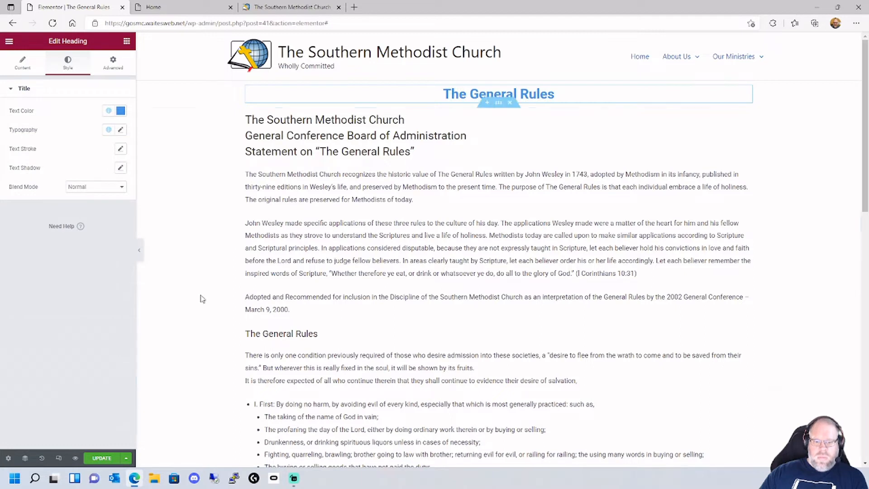
{"action": "left_click", "coordinate": [96, 458]}
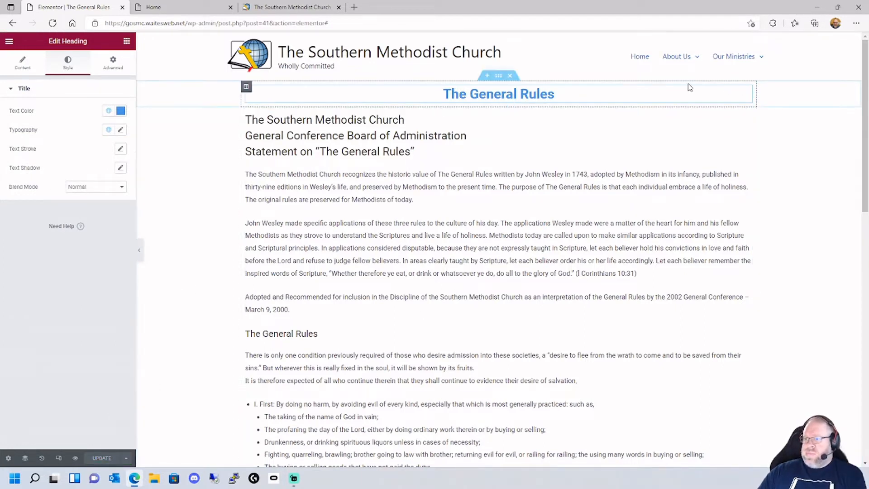
Search Elementor's Finder for "articles" and open the Articles of Religion page for editing.
{"action": "mouse_move", "coordinate": [687, 61]}
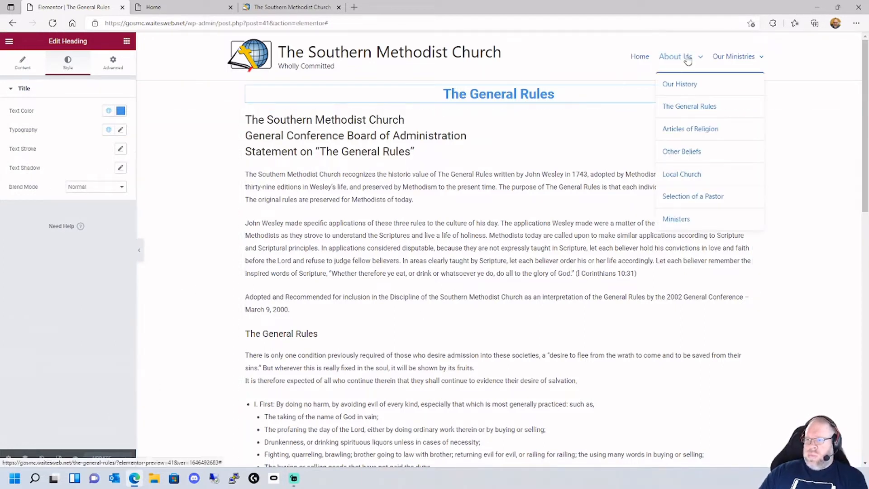
{"action": "left_click", "coordinate": [690, 136]}
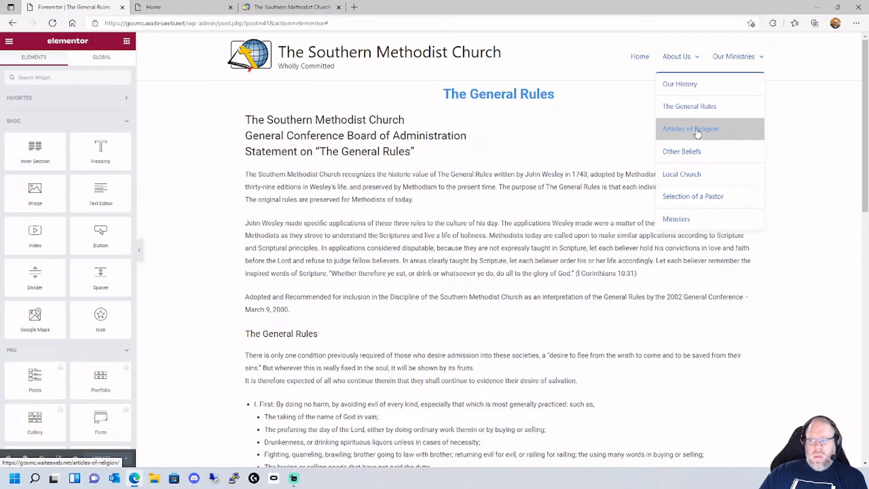
{"action": "left_click", "coordinate": [9, 42]}
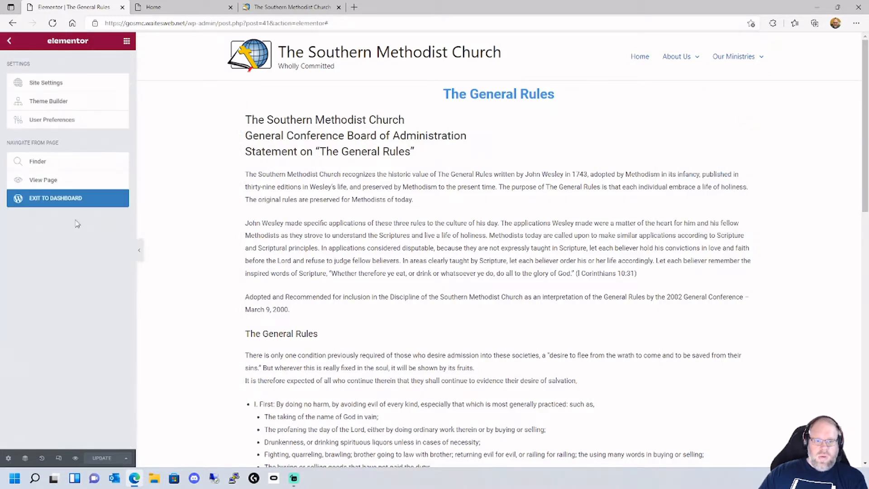
{"action": "left_click", "coordinate": [41, 162]}
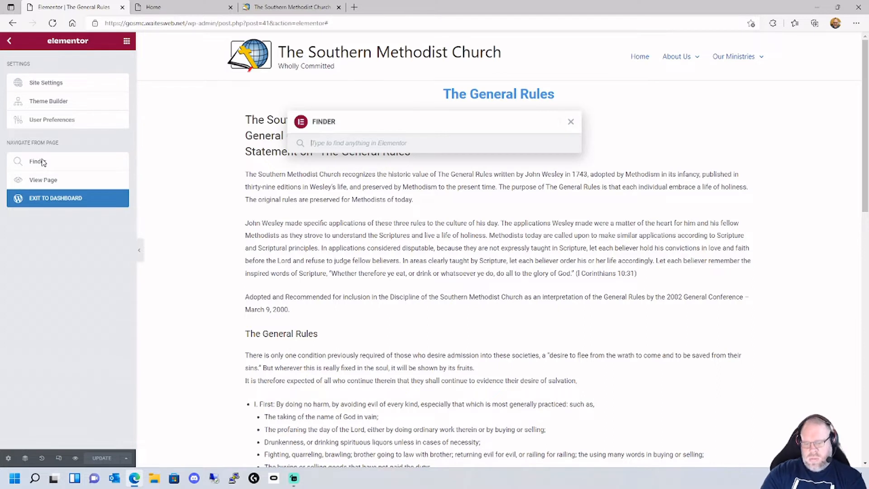
{"action": "type", "text": "articles"}
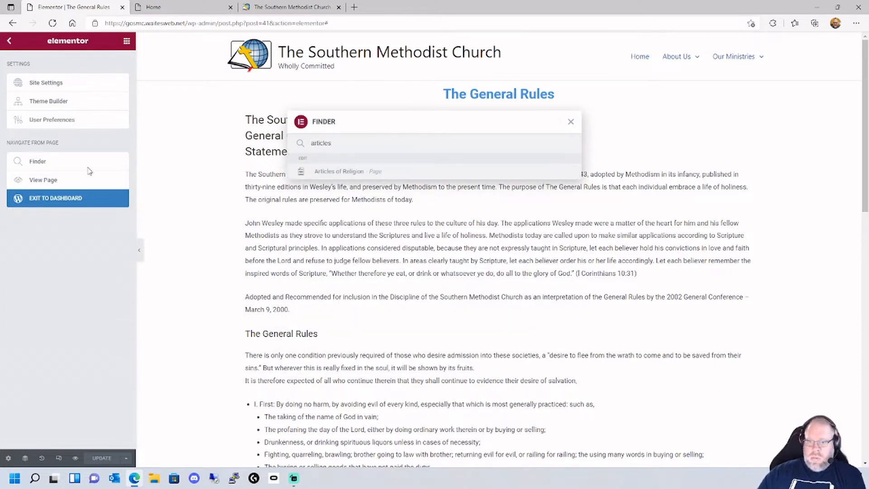
{"action": "left_click", "coordinate": [322, 174]}
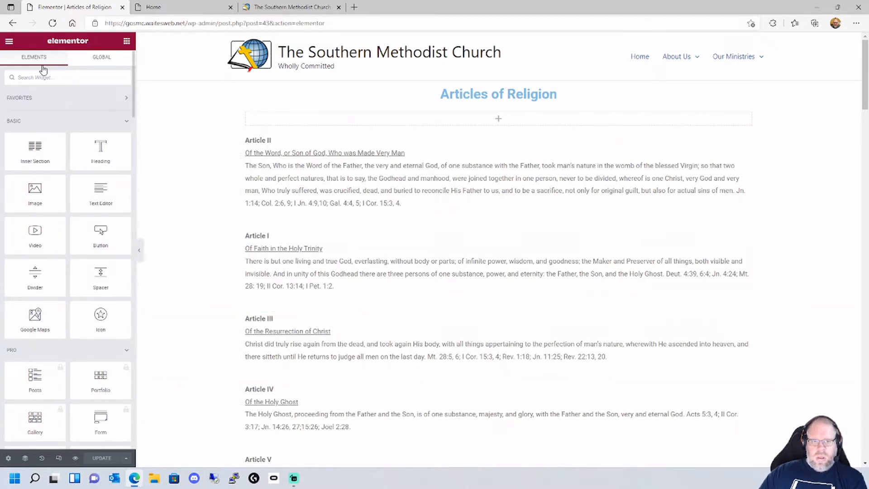
Set the text color of the Article II text block to the global Theme Color 4.
{"action": "left_click", "coordinate": [9, 42]}
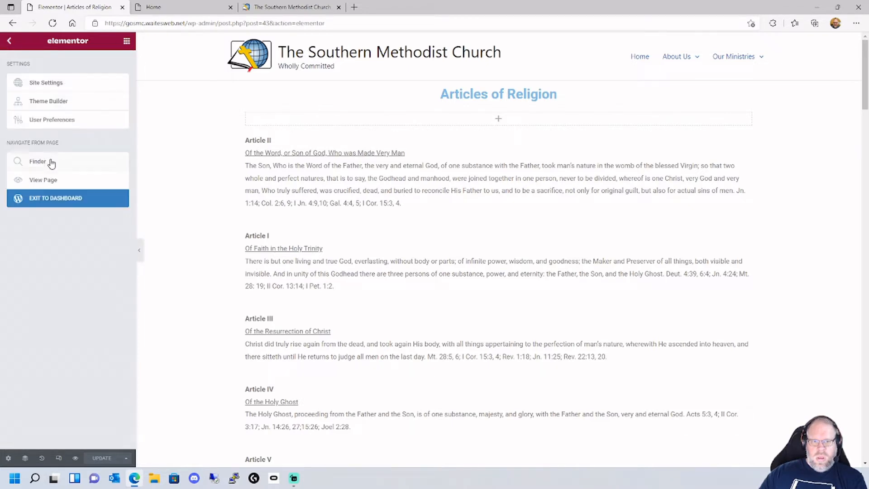
{"action": "left_click", "coordinate": [334, 199]}
{"action": "left_click", "coordinate": [67, 67]}
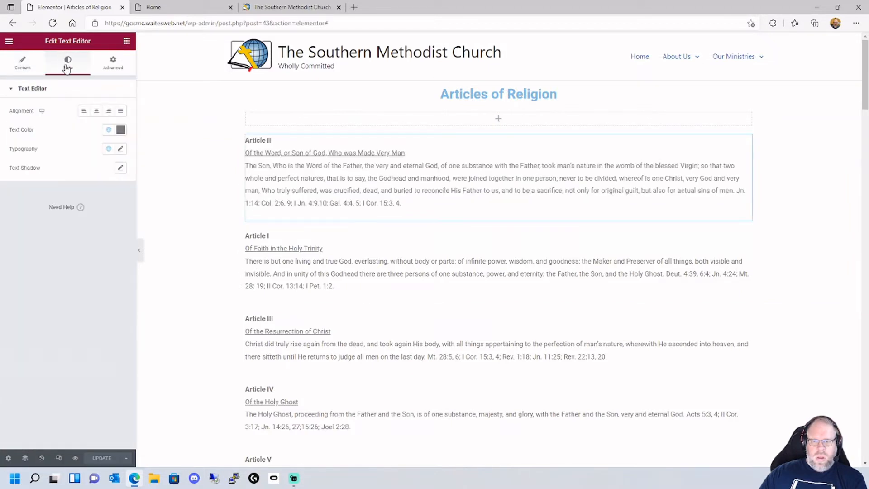
{"action": "left_click", "coordinate": [109, 131]}
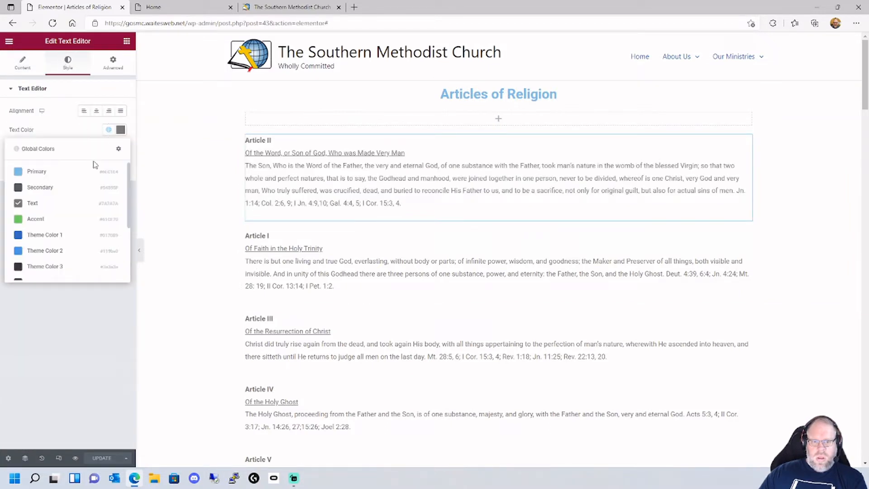
{"action": "scroll", "coordinate": [45, 271], "scroll_direction": "down", "scroll_amount": 1}
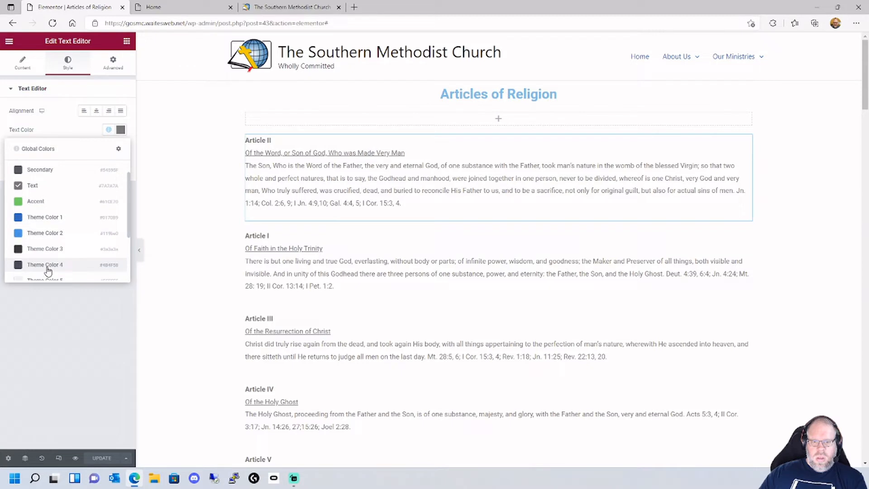
{"action": "left_click", "coordinate": [48, 267]}
Set the text color of the Article I text block to the global Theme Color 4.
{"action": "left_click", "coordinate": [355, 254]}
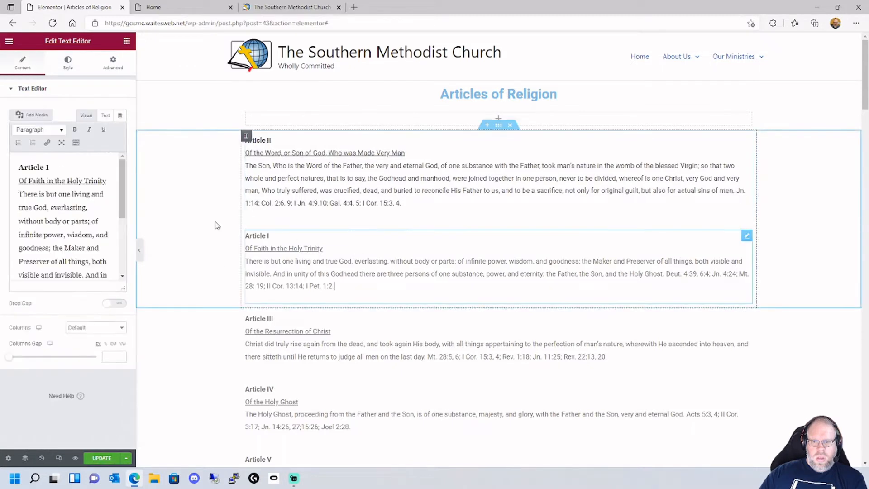
{"action": "left_click", "coordinate": [68, 63]}
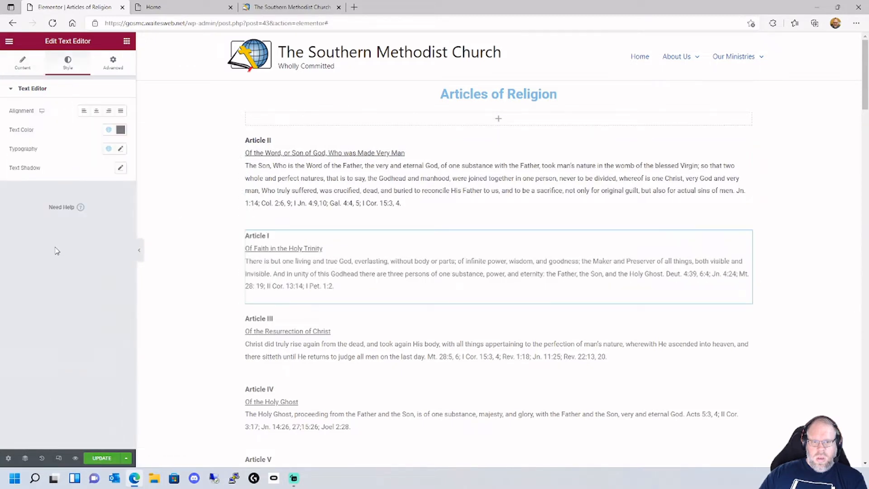
{"action": "left_click", "coordinate": [108, 130]}
{"action": "scroll", "coordinate": [59, 266], "scroll_direction": "down", "scroll_amount": 1}
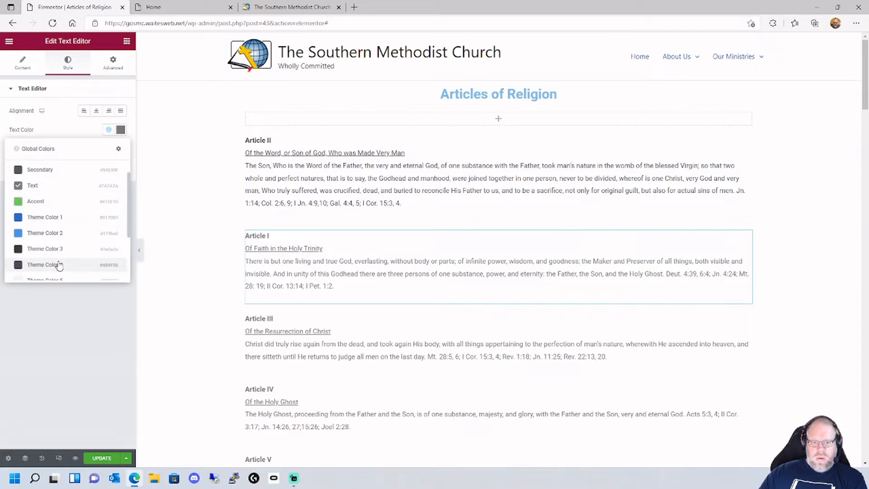
{"action": "left_click", "coordinate": [44, 269]}
Set the text color of the Article III text block to the global Theme Color 4.
{"action": "scroll", "coordinate": [369, 286], "scroll_direction": "down", "scroll_amount": 3}
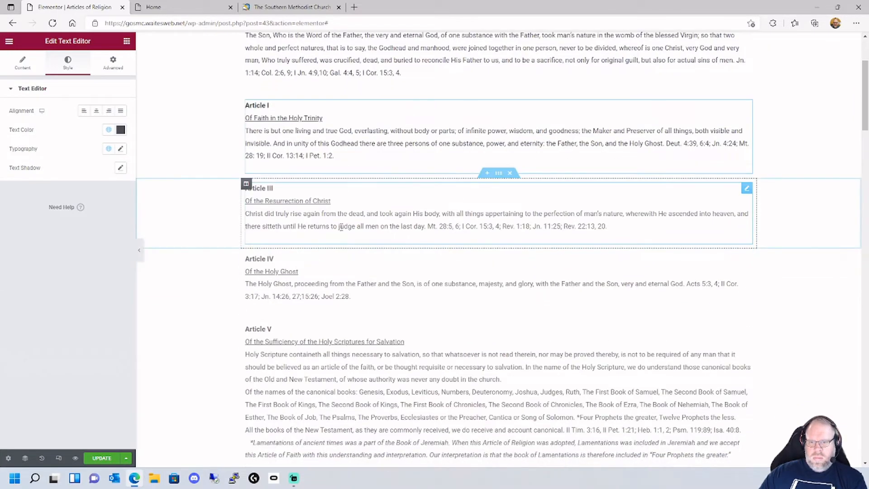
{"action": "left_click", "coordinate": [347, 227]}
{"action": "left_click", "coordinate": [70, 70]}
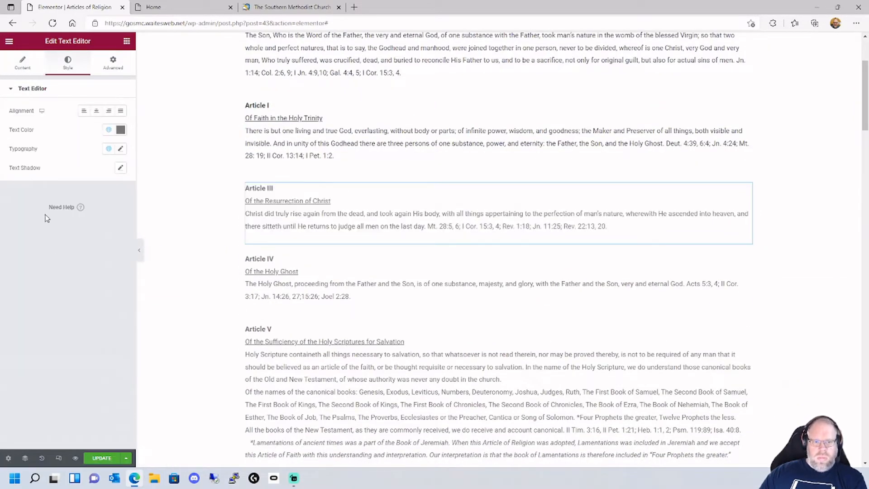
{"action": "left_click", "coordinate": [108, 131]}
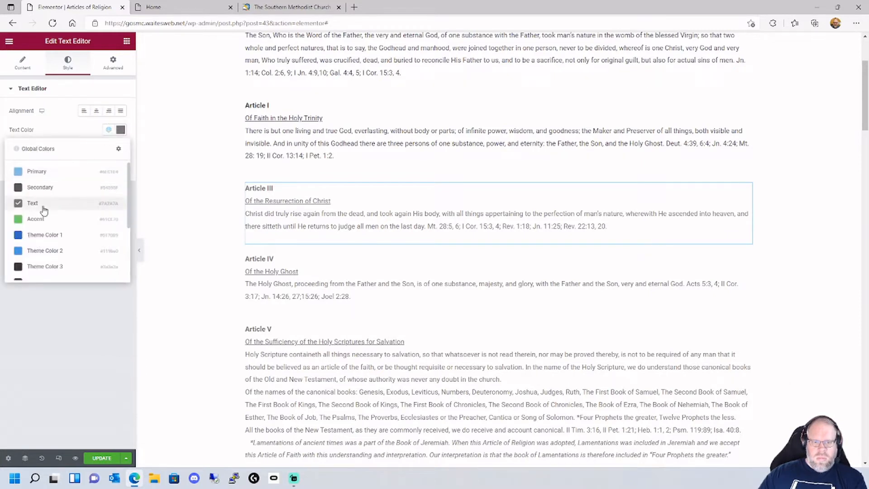
{"action": "scroll", "coordinate": [50, 244], "scroll_direction": "down", "scroll_amount": 1}
{"action": "left_click", "coordinate": [45, 263]}
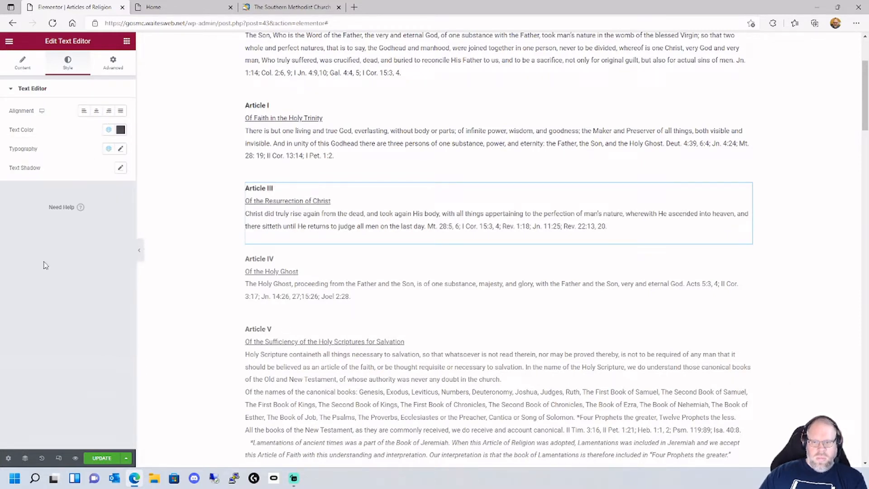
Set the text color of the Article IV text block to the global Theme Color 4.
{"action": "left_click", "coordinate": [322, 264]}
{"action": "left_click", "coordinate": [68, 64]}
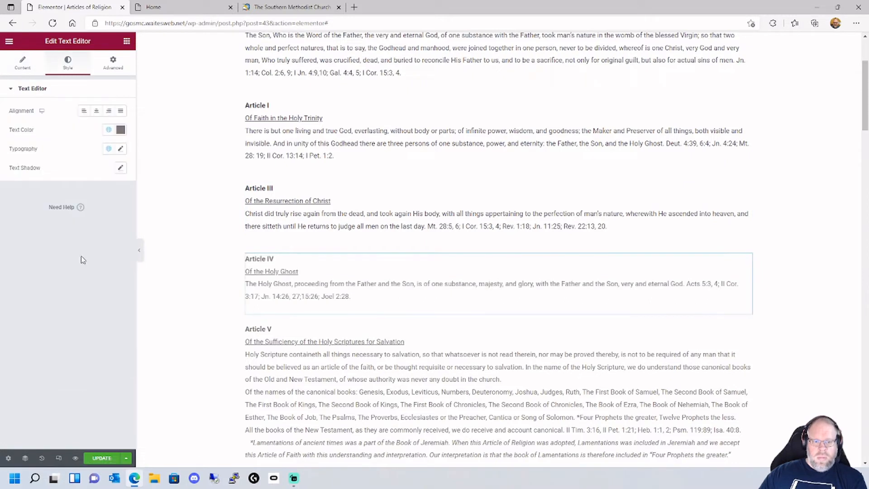
{"action": "left_click", "coordinate": [109, 130]}
{"action": "scroll", "coordinate": [40, 260], "scroll_direction": "down", "scroll_amount": 3}
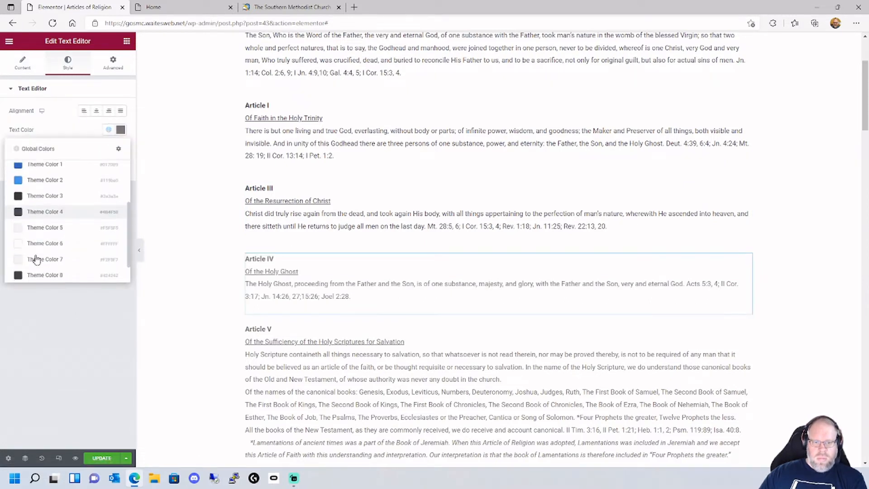
{"action": "left_click", "coordinate": [50, 215]}
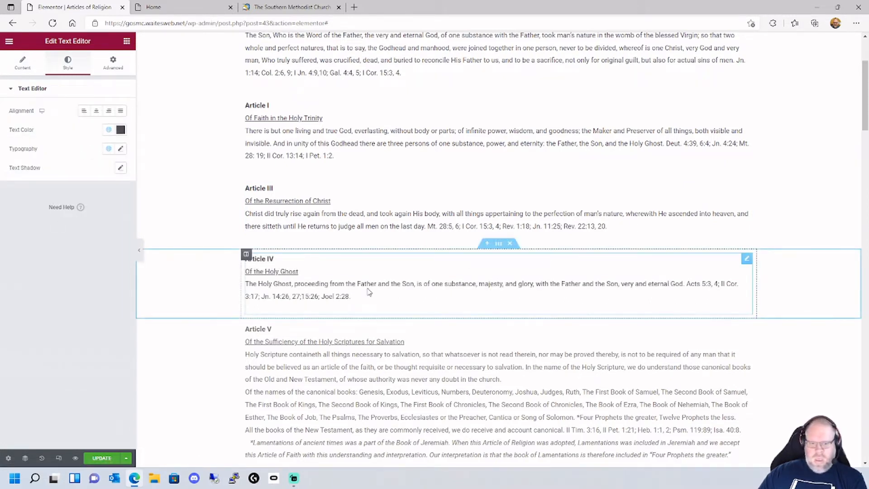
Show the page's element navigator and set the Article V text block's text color to the global Theme Color 4.
{"action": "left_click", "coordinate": [25, 458]}
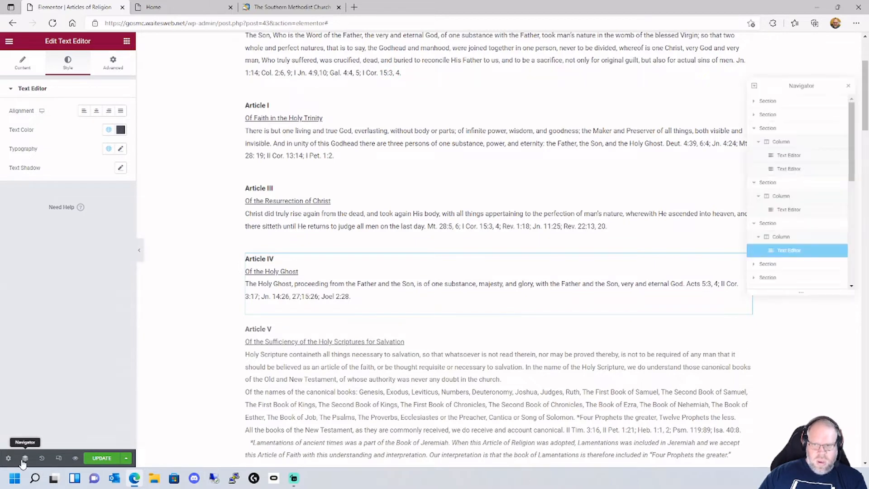
{"action": "scroll", "coordinate": [792, 240], "scroll_direction": "down", "scroll_amount": 2}
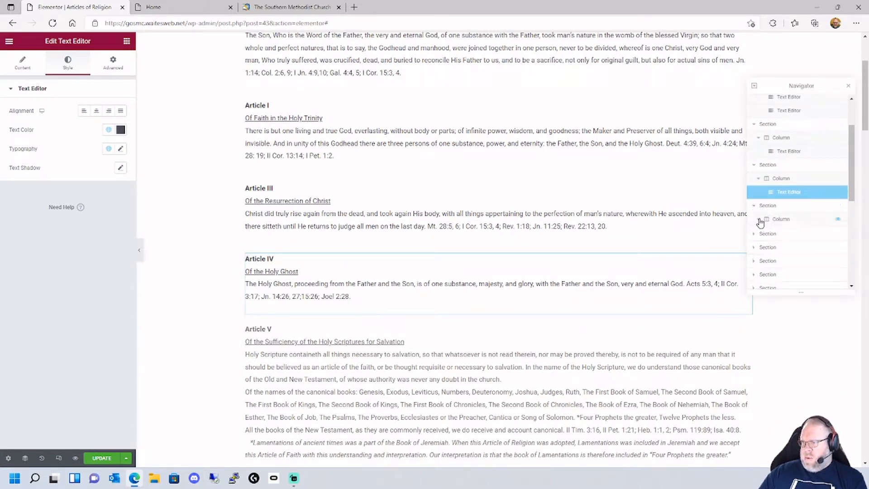
{"action": "left_click", "coordinate": [788, 233]}
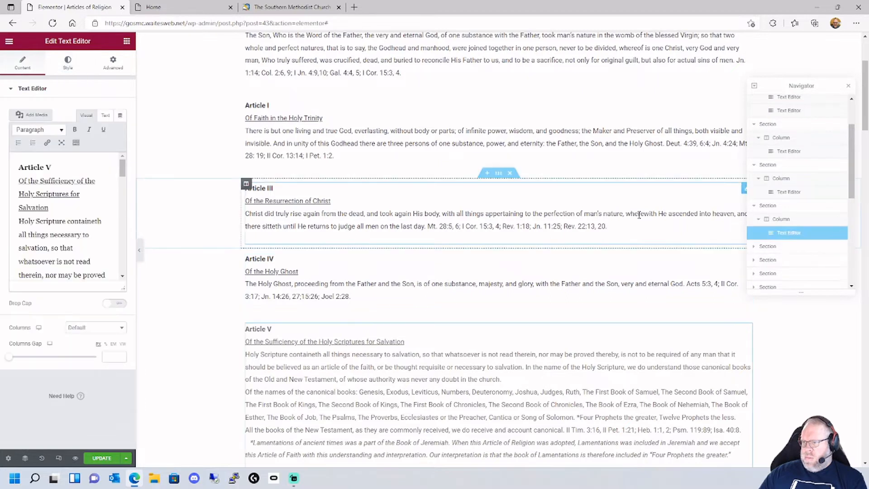
{"action": "left_click", "coordinate": [70, 64]}
{"action": "left_click", "coordinate": [108, 130]}
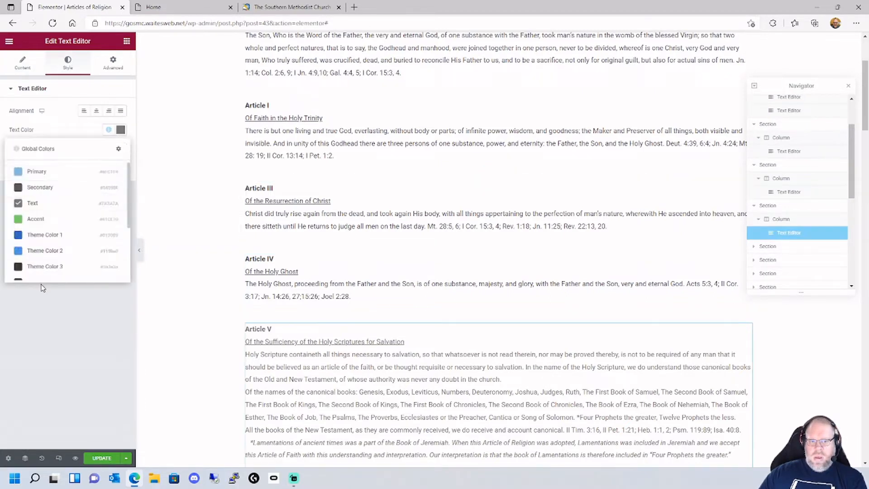
{"action": "scroll", "coordinate": [37, 272], "scroll_direction": "down", "scroll_amount": 1}
{"action": "left_click", "coordinate": [37, 269]}
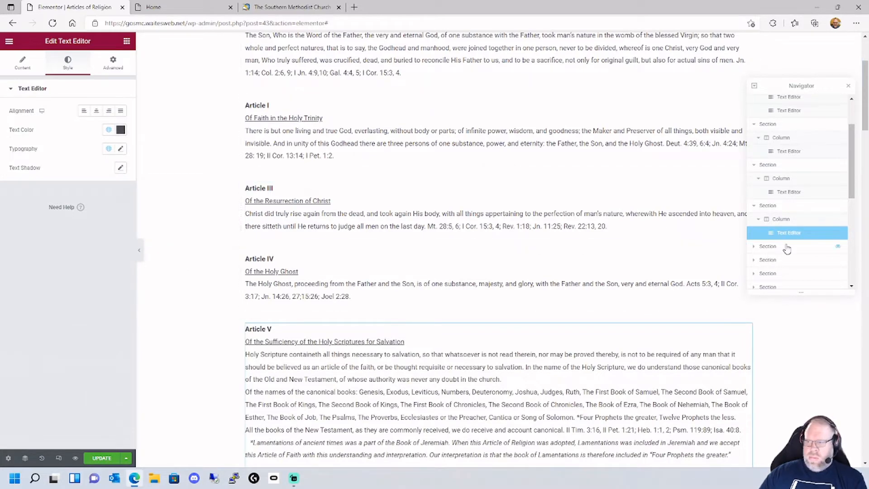
Check the text color settings of the text blocks for Articles I through IV.
{"action": "left_click", "coordinate": [755, 248]}
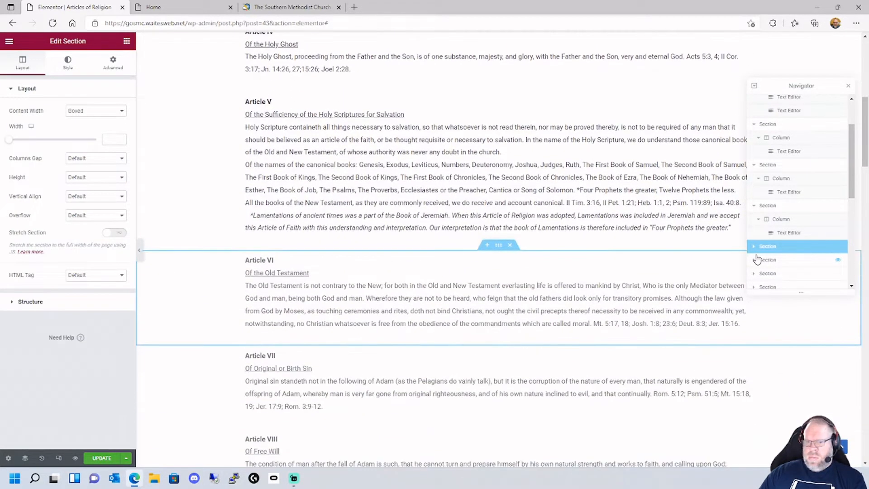
{"action": "scroll", "coordinate": [407, 204], "scroll_direction": "up", "scroll_amount": 8}
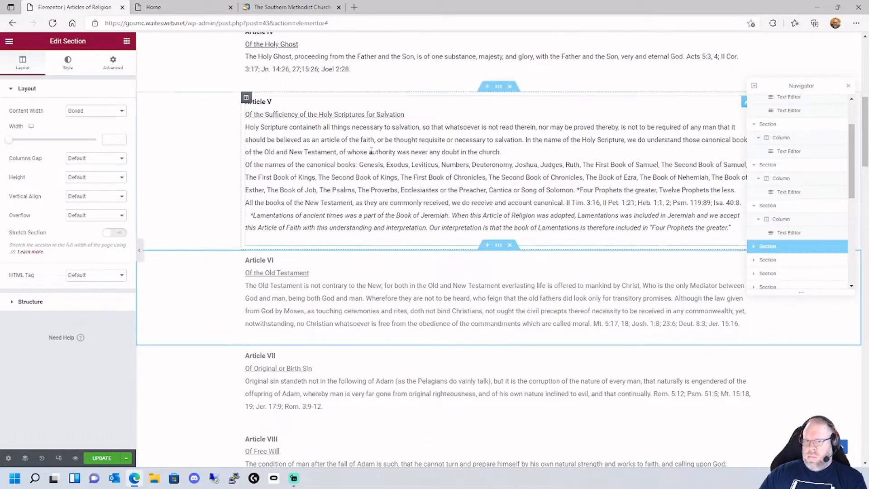
{"action": "left_click", "coordinate": [361, 192]}
{"action": "left_click", "coordinate": [374, 288]}
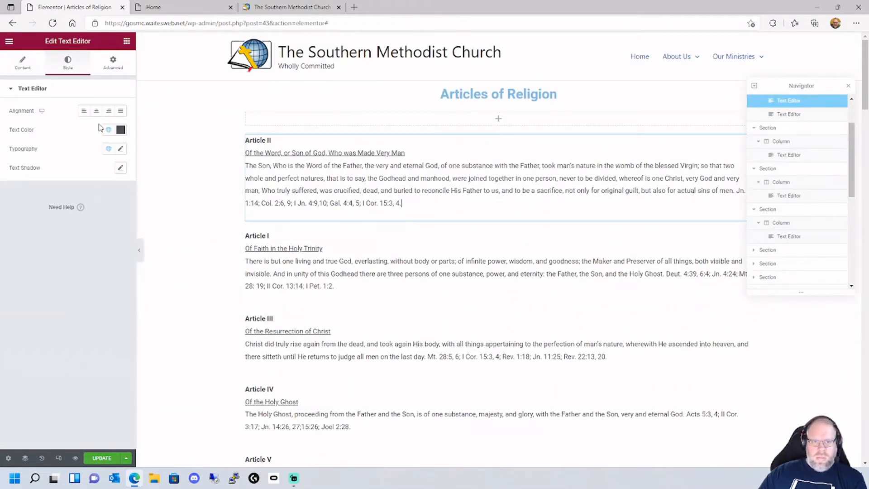
{"action": "left_click", "coordinate": [356, 337]}
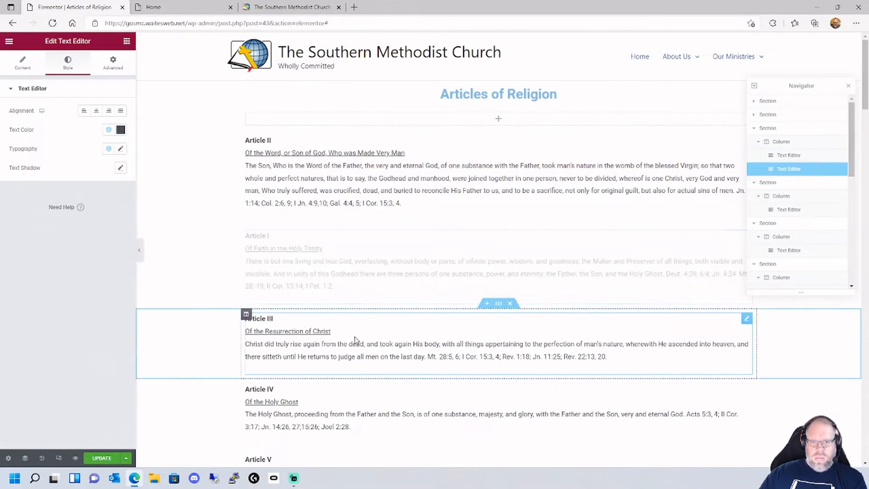
{"action": "scroll", "coordinate": [353, 326], "scroll_direction": "down", "scroll_amount": 3}
{"action": "left_click", "coordinate": [350, 303]}
{"action": "left_click", "coordinate": [351, 366]}
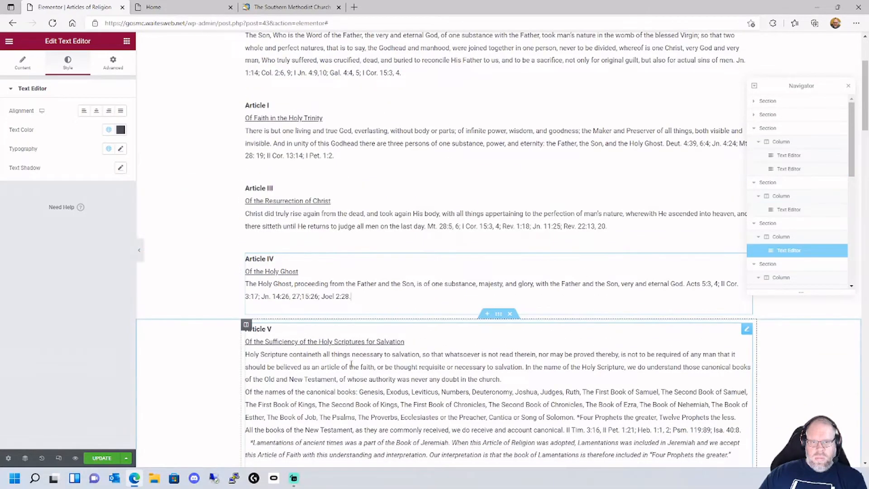
Set the text color of the Article VI text block to the global Theme Color 4.
{"action": "scroll", "coordinate": [351, 366], "scroll_direction": "down", "scroll_amount": 6}
{"action": "left_click", "coordinate": [338, 271]}
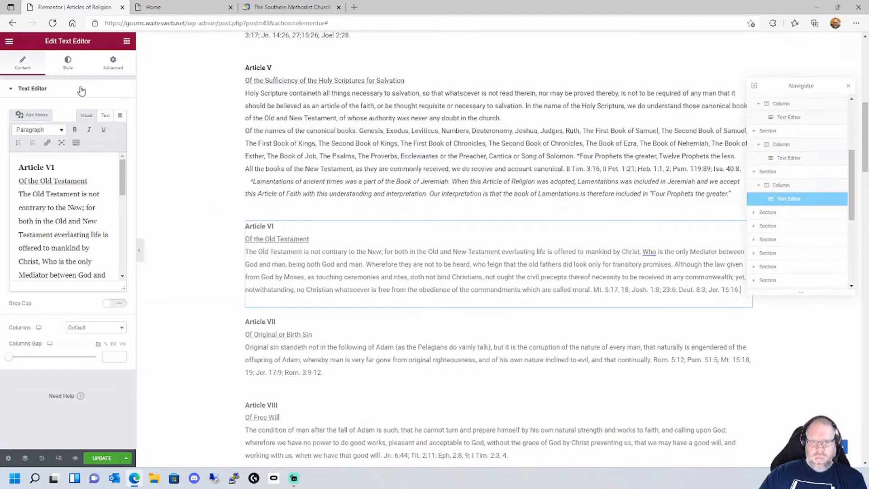
{"action": "left_click", "coordinate": [68, 65]}
{"action": "left_click", "coordinate": [108, 131]}
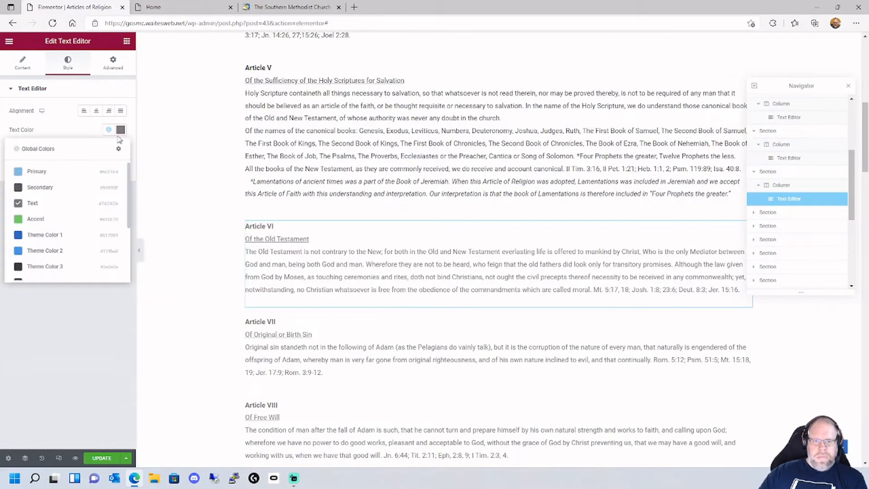
{"action": "left_click", "coordinate": [18, 281]}
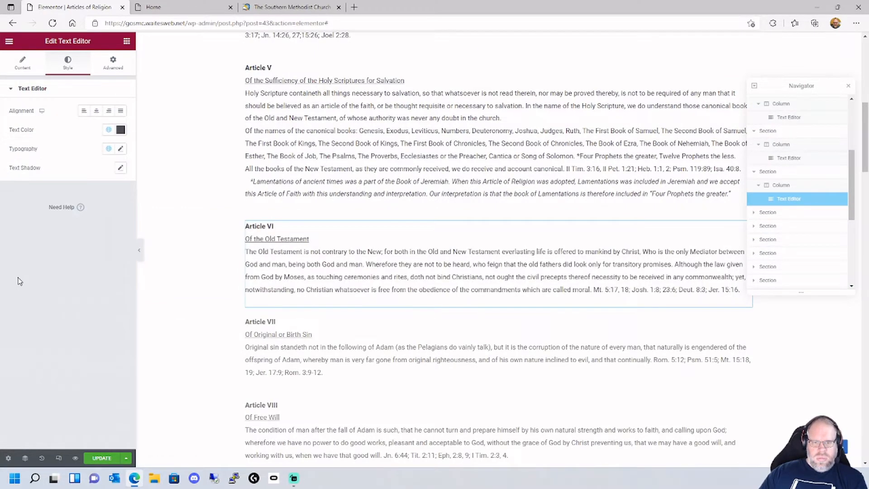
Set the text color of the Article VII text block to the global Theme Color 4.
{"action": "left_click", "coordinate": [335, 348]}
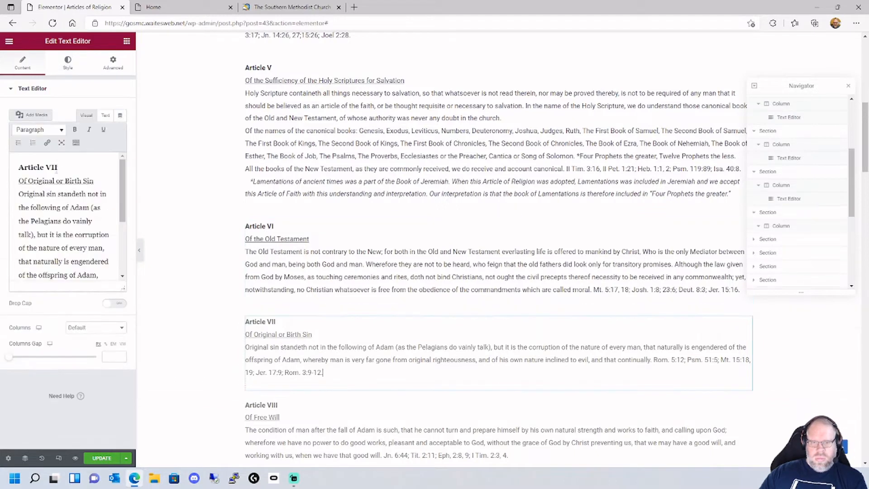
{"action": "left_click", "coordinate": [73, 66]}
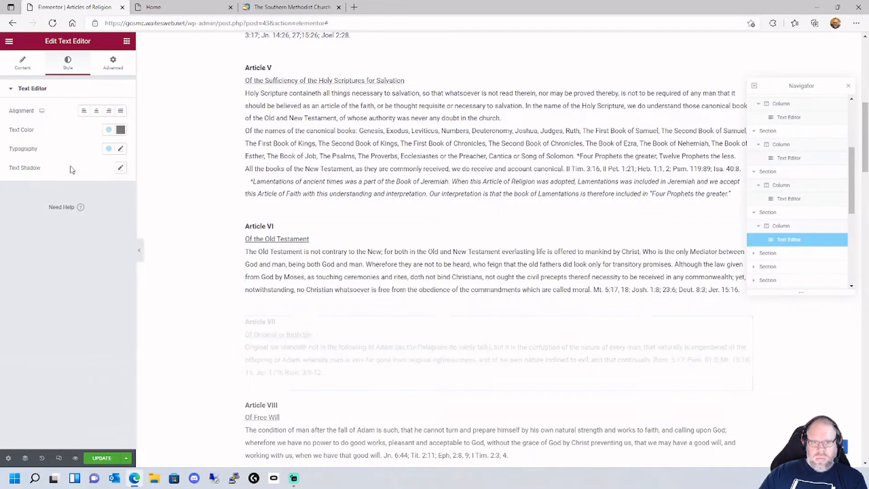
{"action": "left_click", "coordinate": [109, 130]}
{"action": "left_click", "coordinate": [44, 277]}
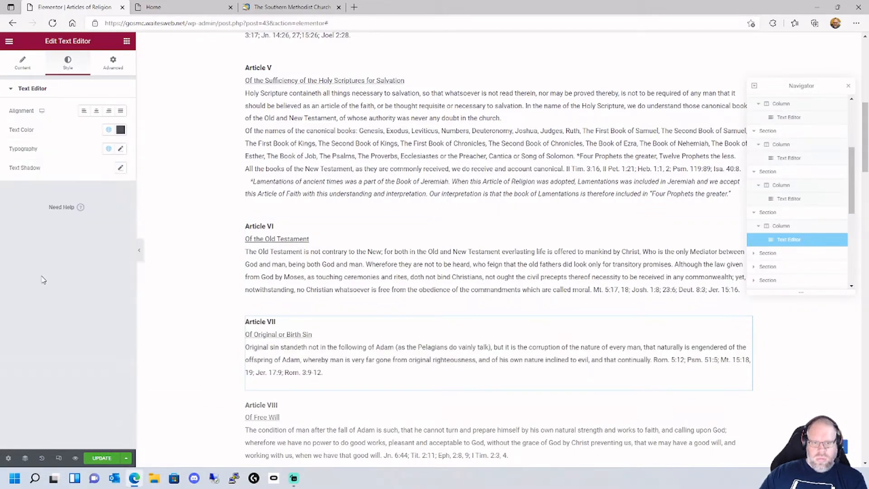
Set the text color of the Article VIII text block to the global Theme Color 4.
{"action": "scroll", "coordinate": [421, 335], "scroll_direction": "down", "scroll_amount": 4}
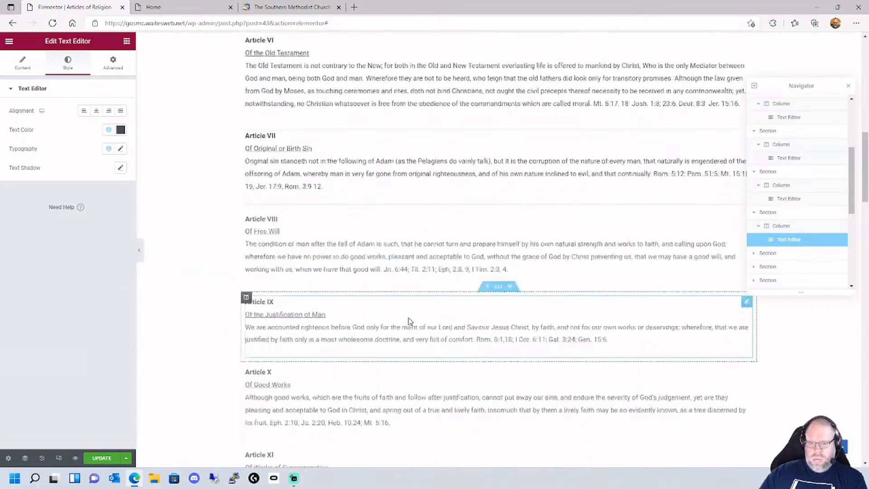
{"action": "left_click", "coordinate": [312, 243]}
{"action": "left_click", "coordinate": [68, 63]}
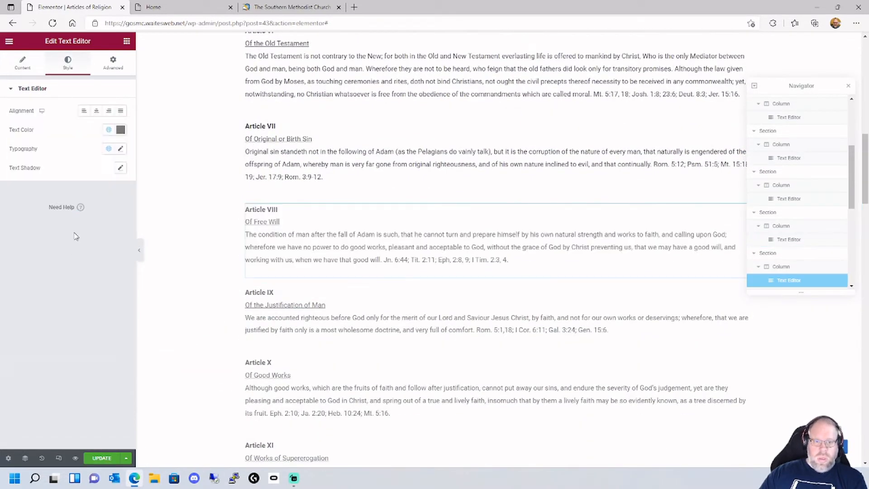
{"action": "left_click", "coordinate": [109, 130]}
{"action": "scroll", "coordinate": [50, 266], "scroll_direction": "down", "scroll_amount": 1}
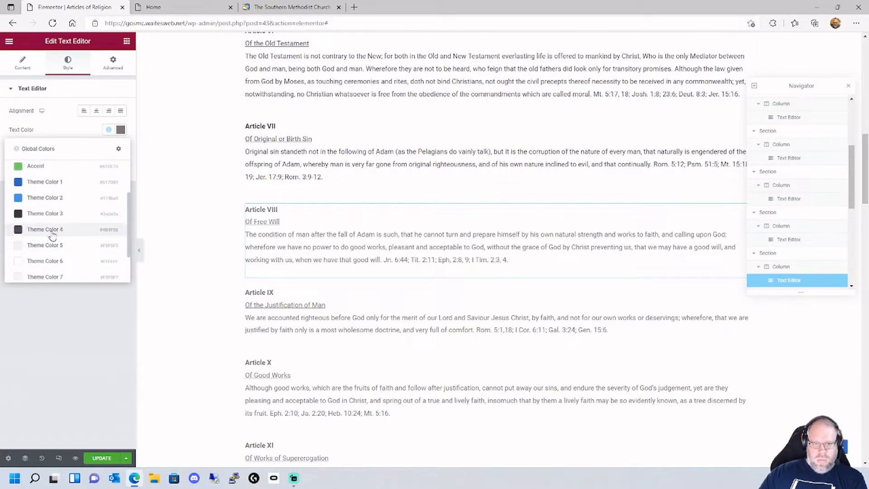
{"action": "left_click", "coordinate": [51, 232]}
Set the text color of the Article IX text block to the global Theme Color 4.
{"action": "scroll", "coordinate": [327, 282], "scroll_direction": "down", "scroll_amount": 3}
{"action": "left_click", "coordinate": [346, 207]}
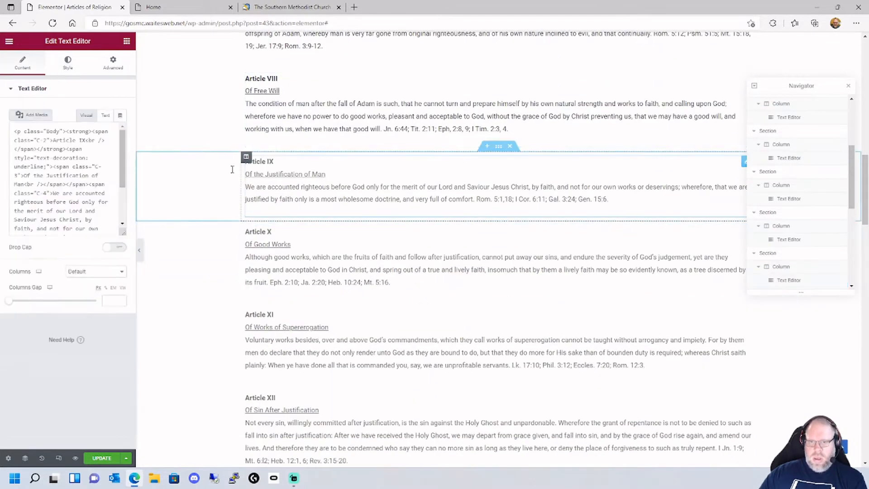
{"action": "left_click", "coordinate": [68, 63]}
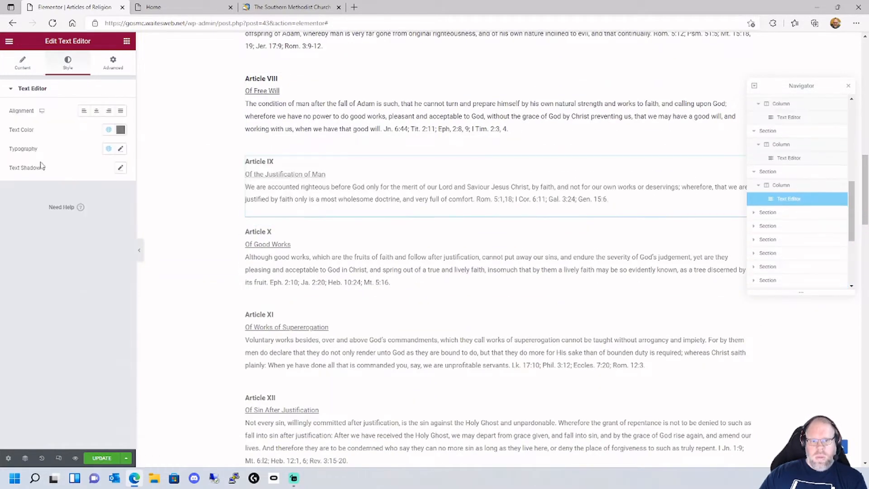
{"action": "left_click", "coordinate": [108, 130]}
{"action": "scroll", "coordinate": [63, 272], "scroll_direction": "down", "scroll_amount": 2}
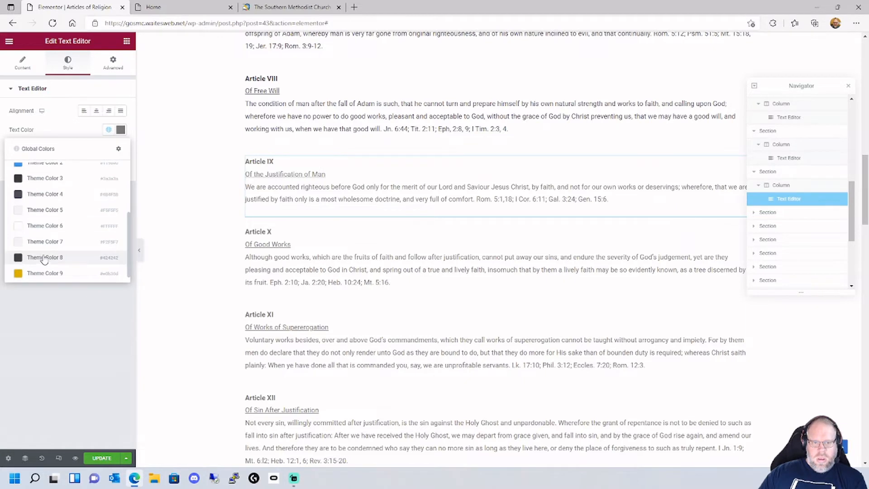
{"action": "left_click", "coordinate": [40, 195]}
Set the text color of the Article X text block to the global Theme Color 4.
{"action": "left_click", "coordinate": [329, 249]}
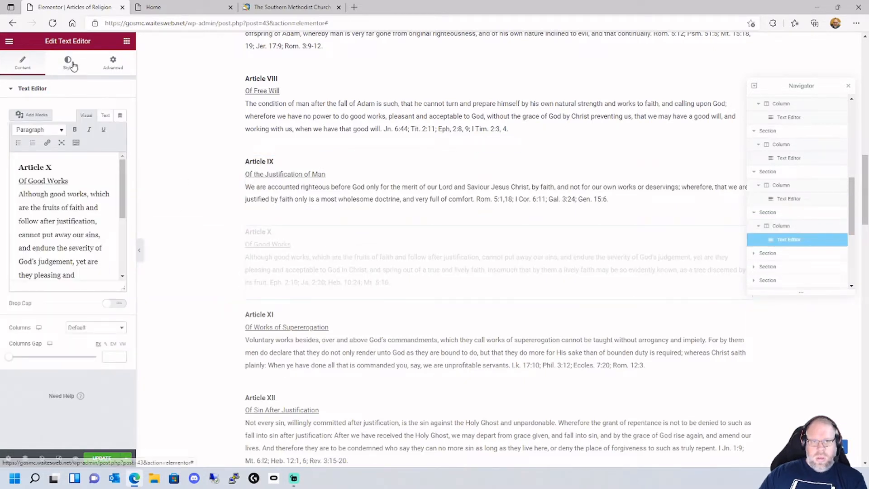
{"action": "left_click", "coordinate": [70, 63]}
{"action": "left_click", "coordinate": [109, 132]}
{"action": "scroll", "coordinate": [45, 261], "scroll_direction": "down", "scroll_amount": 2}
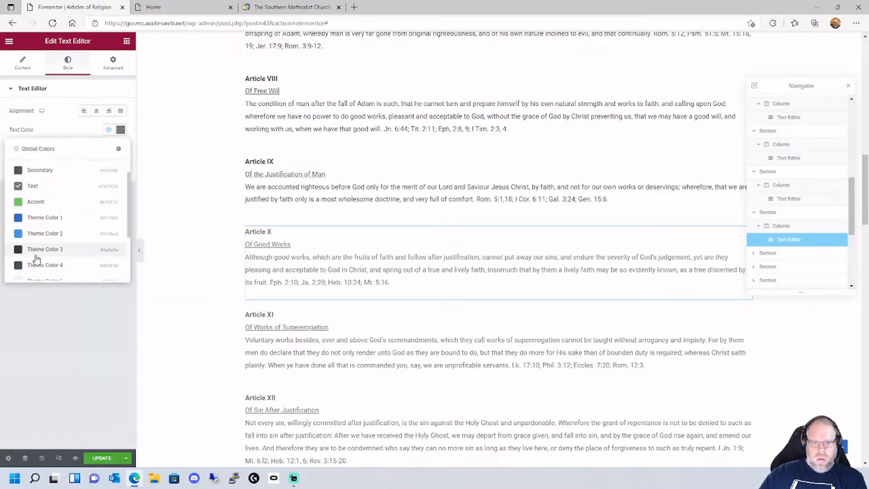
{"action": "left_click", "coordinate": [57, 266]}
Set the text color of the Article XI text block to the global Theme Color 4.
{"action": "left_click", "coordinate": [332, 336]}
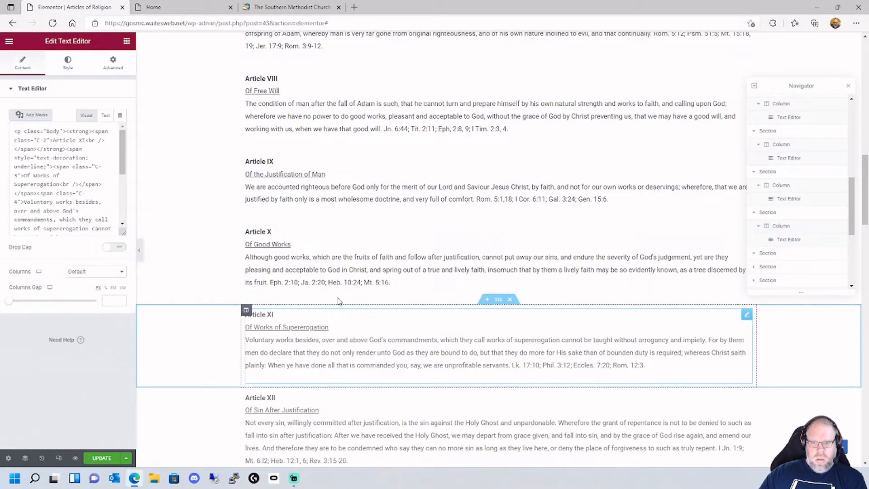
{"action": "left_click", "coordinate": [67, 63]}
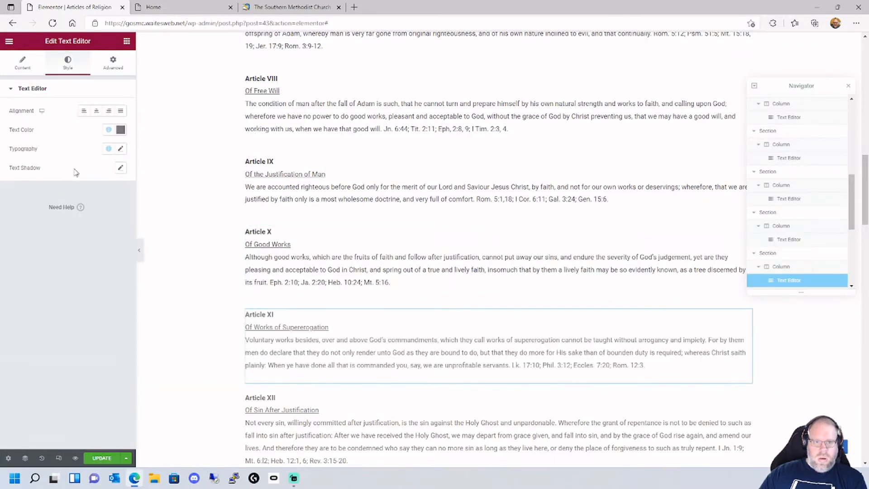
{"action": "left_click", "coordinate": [107, 131]}
{"action": "scroll", "coordinate": [58, 244], "scroll_direction": "down", "scroll_amount": 2}
{"action": "left_click", "coordinate": [58, 265]}
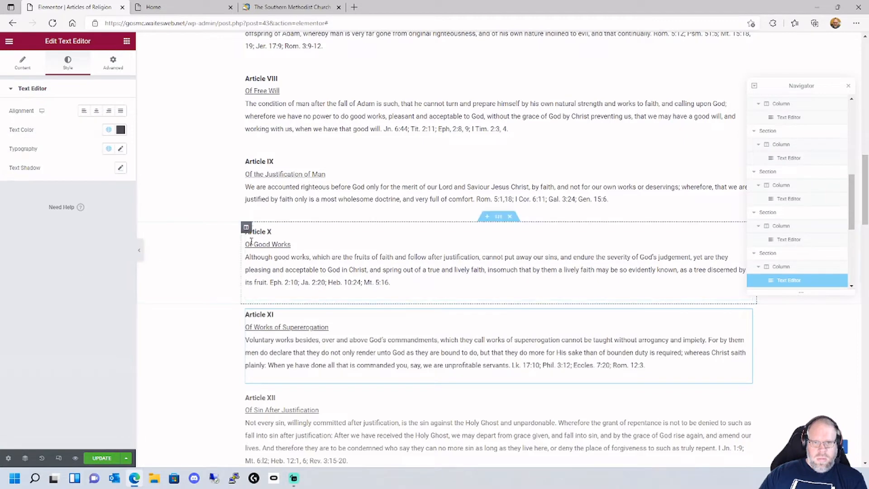
Set the text color of the Article XII text block to the global Theme Color 4.
{"action": "scroll", "coordinate": [251, 242], "scroll_direction": "down", "scroll_amount": 2}
{"action": "left_click", "coordinate": [342, 292]}
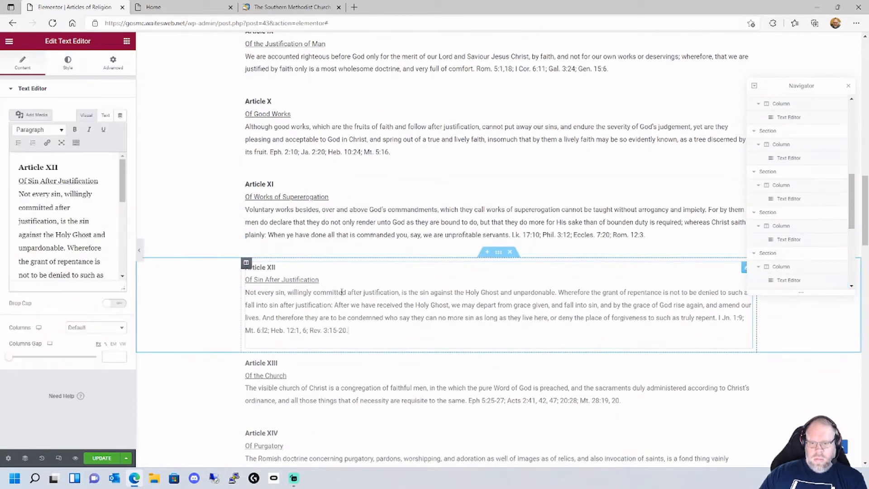
{"action": "left_click", "coordinate": [67, 66]}
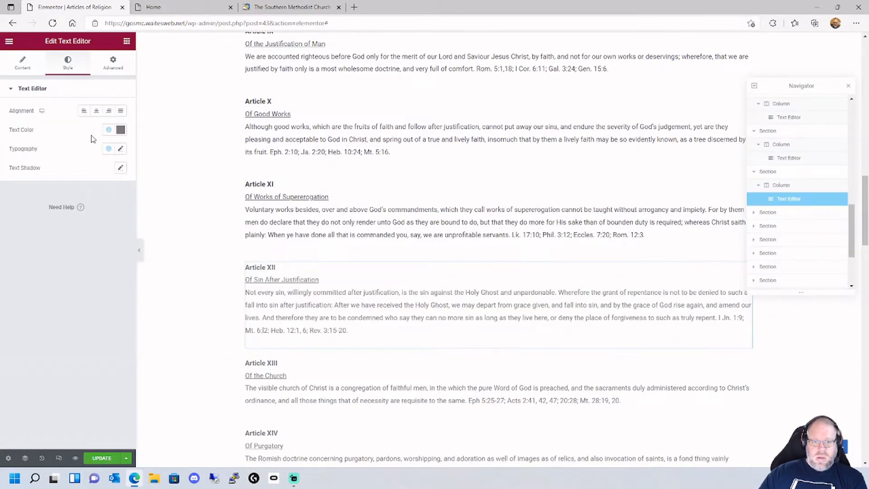
{"action": "left_click", "coordinate": [109, 130]}
{"action": "scroll", "coordinate": [50, 271], "scroll_direction": "down", "scroll_amount": 1}
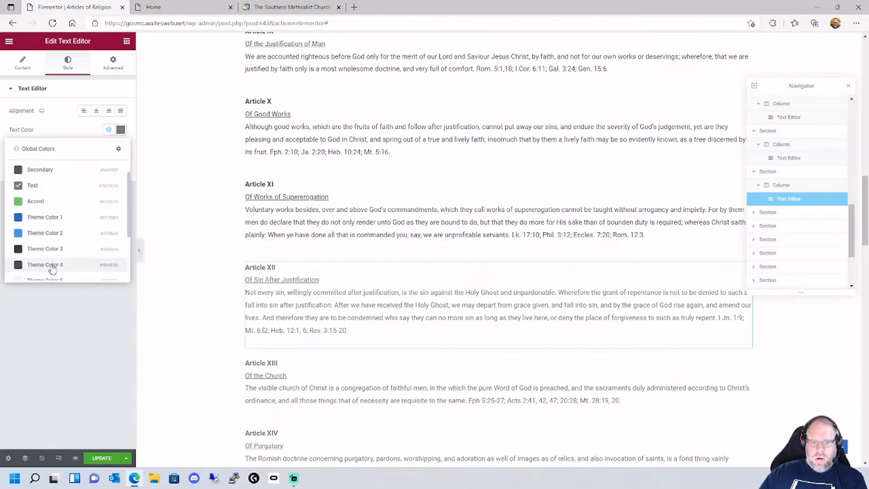
{"action": "left_click", "coordinate": [53, 268]}
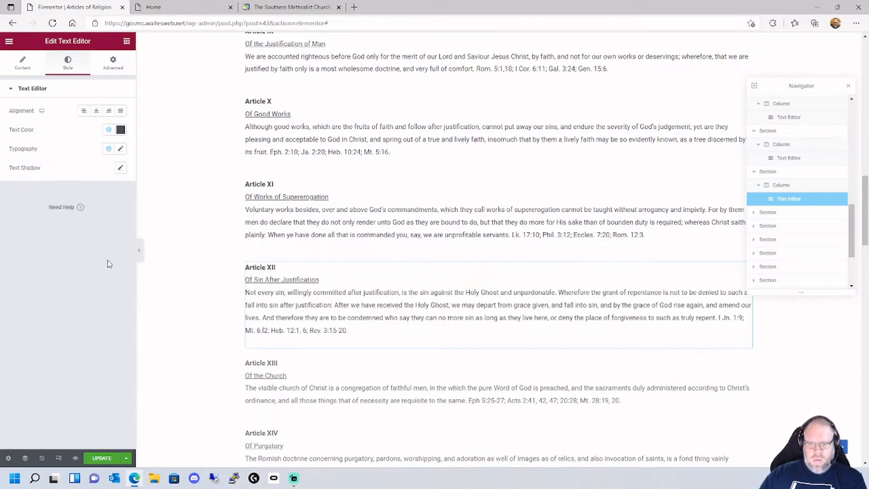
Set the text color of the Article XIII text block to the global Theme Color 4.
{"action": "left_click", "coordinate": [321, 386]}
{"action": "left_click", "coordinate": [67, 65]}
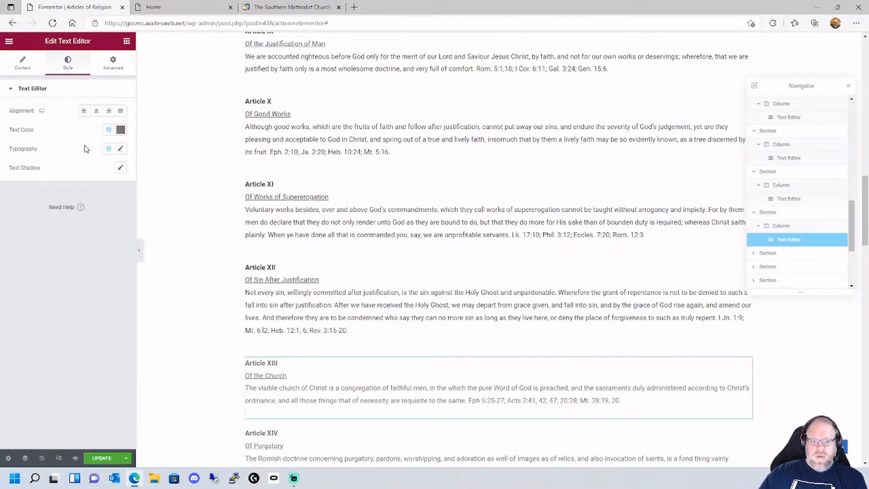
{"action": "left_click", "coordinate": [109, 130]}
{"action": "scroll", "coordinate": [50, 260], "scroll_direction": "down", "scroll_amount": 1}
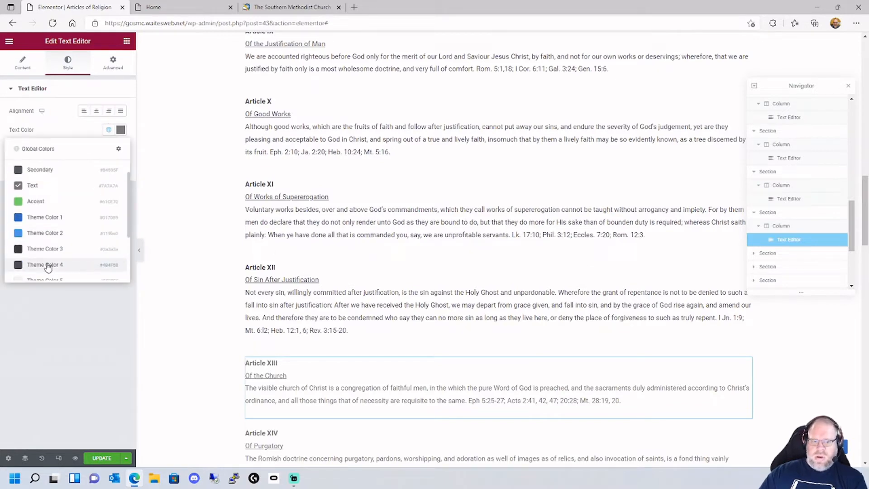
{"action": "left_click", "coordinate": [51, 267]}
Set the text color of the Article XIV text block to the global Theme Color 4.
{"action": "scroll", "coordinate": [364, 299], "scroll_direction": "down", "scroll_amount": 4}
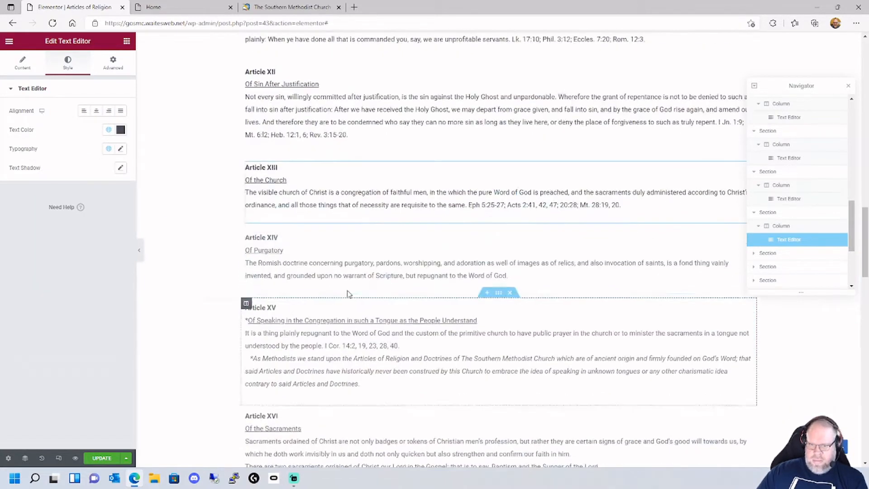
{"action": "left_click", "coordinate": [304, 257]}
{"action": "left_click", "coordinate": [68, 63]}
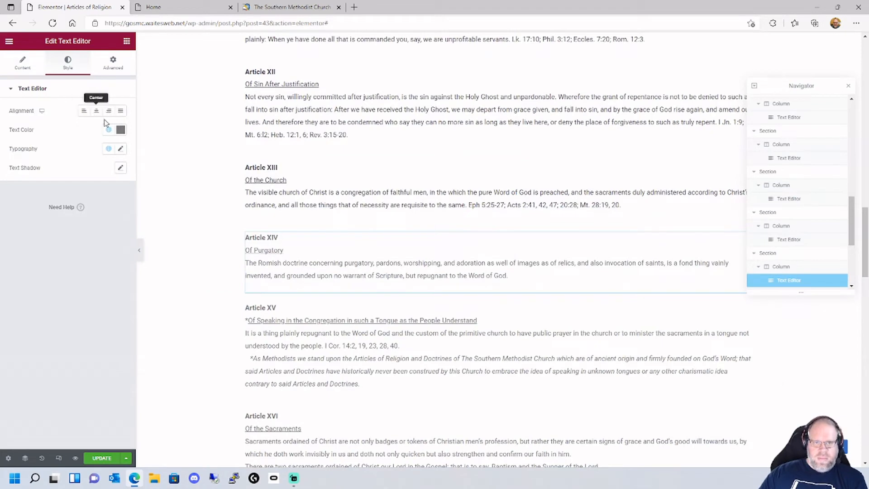
{"action": "left_click", "coordinate": [108, 130]}
{"action": "scroll", "coordinate": [50, 267], "scroll_direction": "down", "scroll_amount": 1}
{"action": "left_click", "coordinate": [68, 268]}
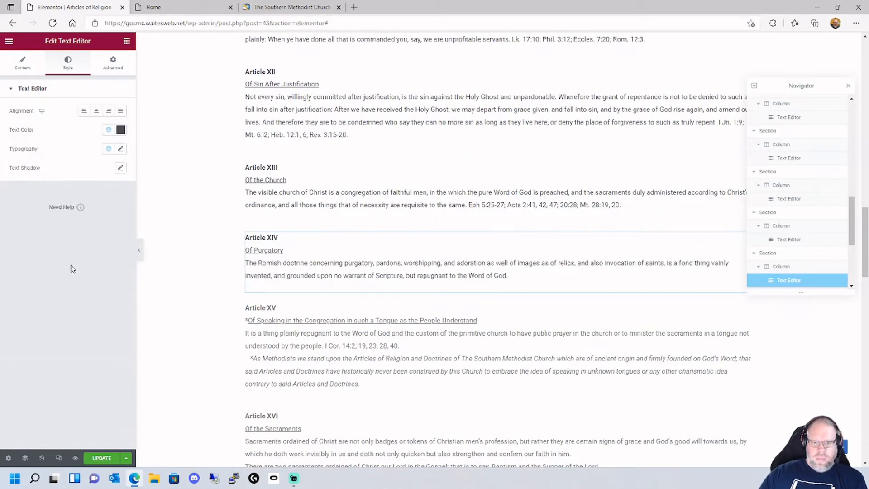
Set the text color of the Article XV text block to the global Theme Color 4.
{"action": "scroll", "coordinate": [319, 226], "scroll_direction": "down", "scroll_amount": 3}
{"action": "left_click", "coordinate": [320, 226]}
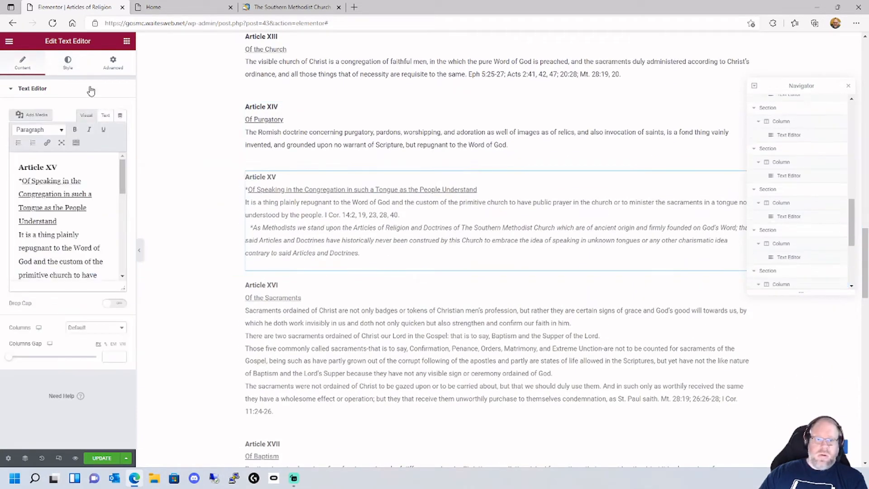
{"action": "left_click", "coordinate": [70, 63]}
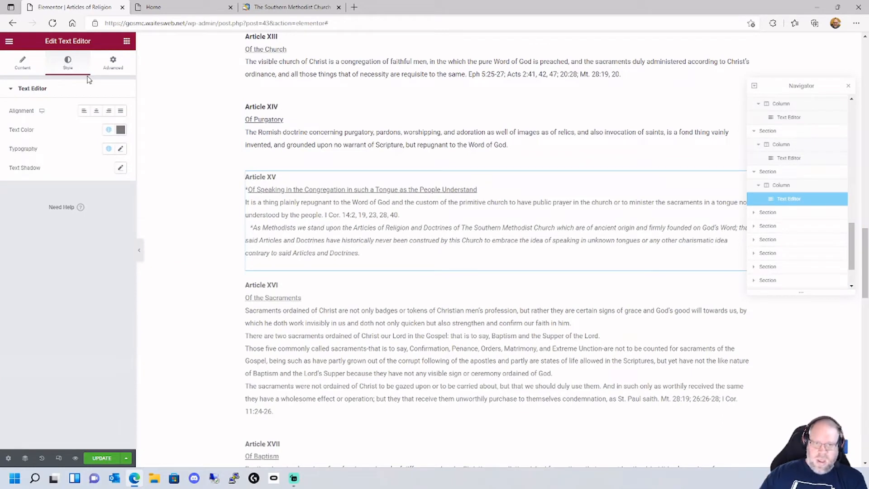
{"action": "left_click", "coordinate": [108, 134]}
{"action": "scroll", "coordinate": [68, 245], "scroll_direction": "down", "scroll_amount": 1}
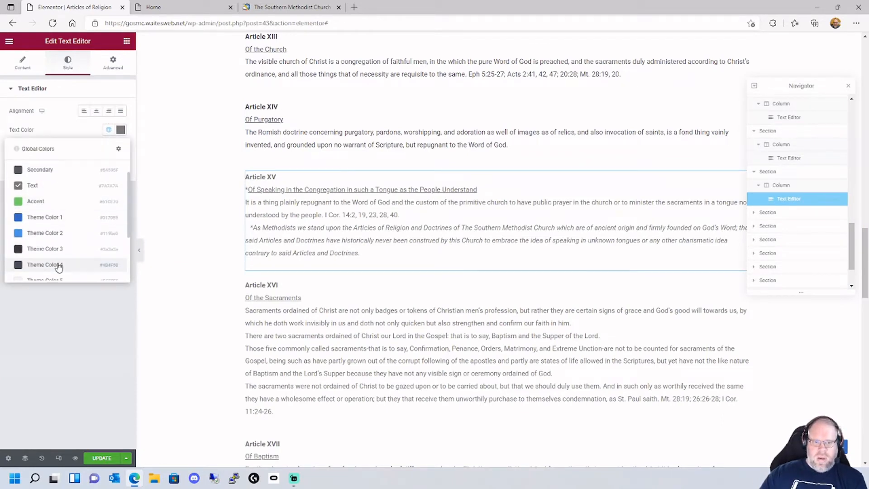
{"action": "left_click", "coordinate": [59, 266]}
Set the text color of the Article XVI text block to the global Theme Color 4.
{"action": "scroll", "coordinate": [333, 254], "scroll_direction": "down", "scroll_amount": 3}
{"action": "left_click", "coordinate": [333, 217]}
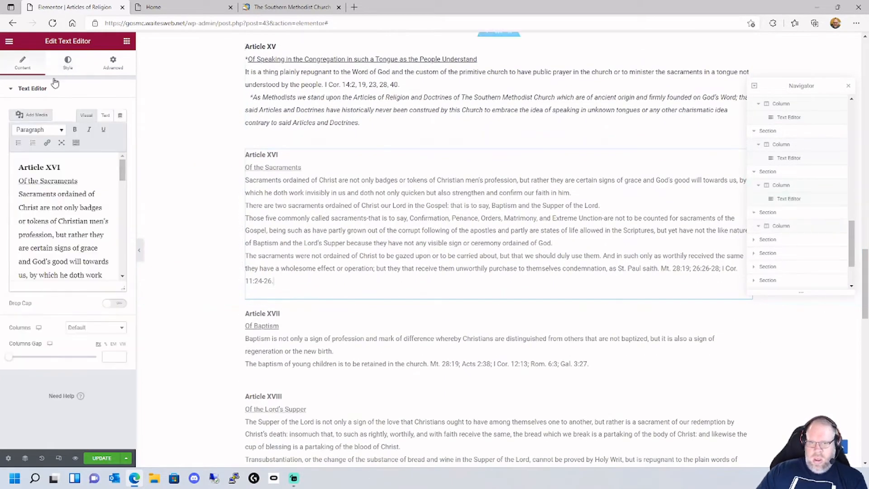
{"action": "left_click", "coordinate": [68, 63]}
{"action": "left_click", "coordinate": [108, 129]}
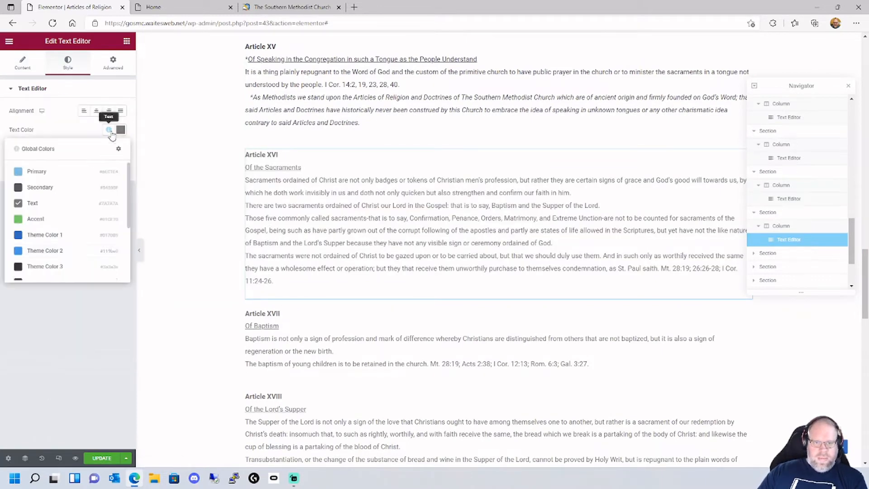
{"action": "scroll", "coordinate": [67, 253], "scroll_direction": "down", "scroll_amount": 1}
{"action": "left_click", "coordinate": [48, 268]}
Set the text color of the Article XVII text block to the global Theme Color 4.
{"action": "scroll", "coordinate": [289, 272], "scroll_direction": "down", "scroll_amount": 3}
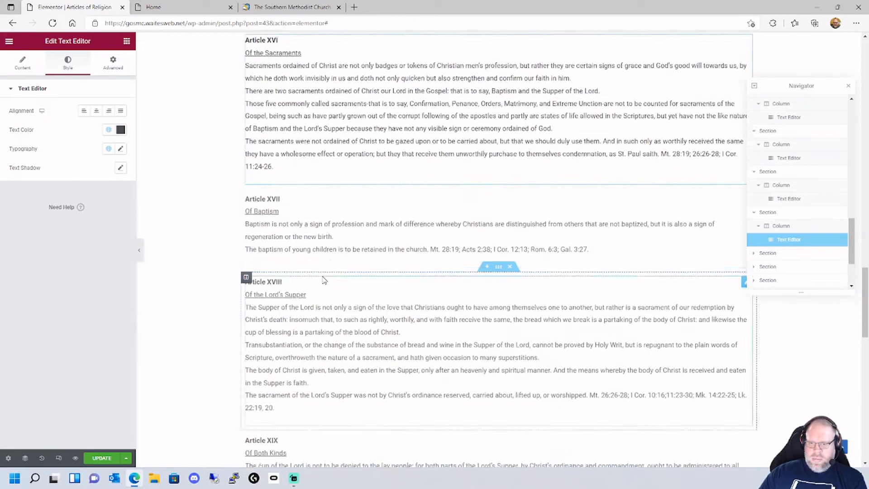
{"action": "left_click", "coordinate": [317, 212]}
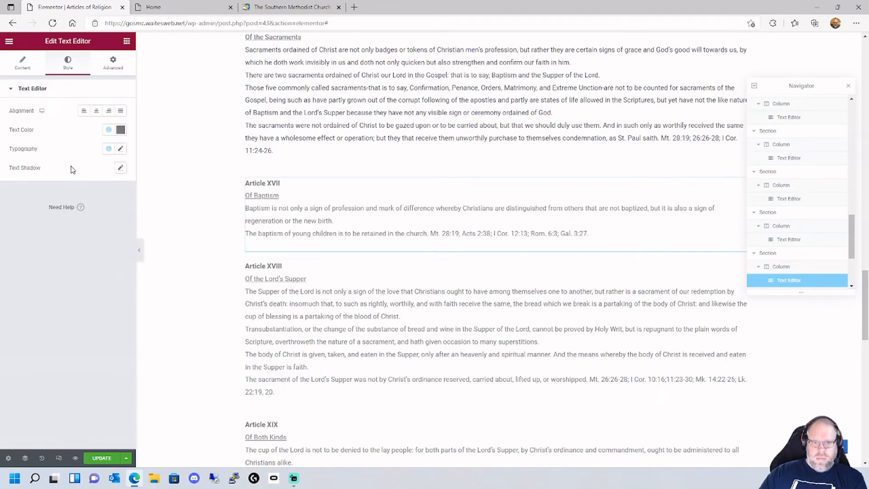
{"action": "left_click", "coordinate": [109, 129]}
{"action": "scroll", "coordinate": [64, 247], "scroll_direction": "down", "scroll_amount": 1}
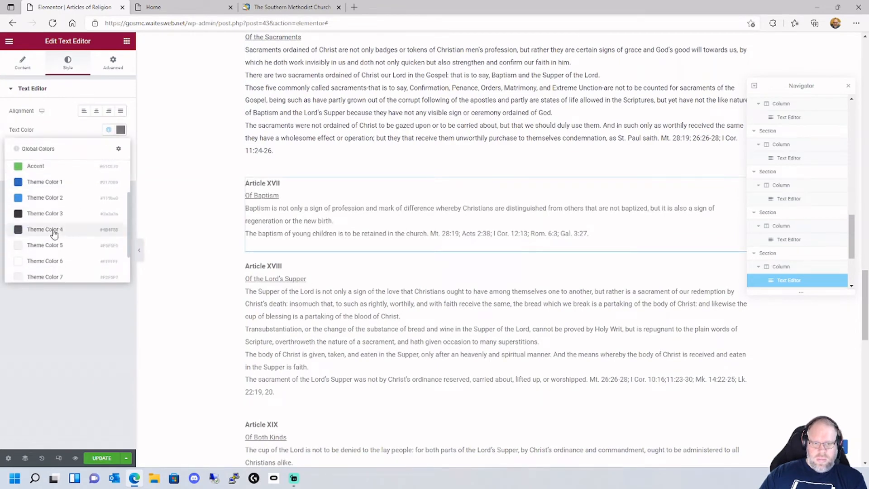
{"action": "left_click", "coordinate": [52, 240]}
Set the text color of the Article XVIII text block to the global Theme Color 4.
{"action": "scroll", "coordinate": [298, 281], "scroll_direction": "down", "scroll_amount": 3}
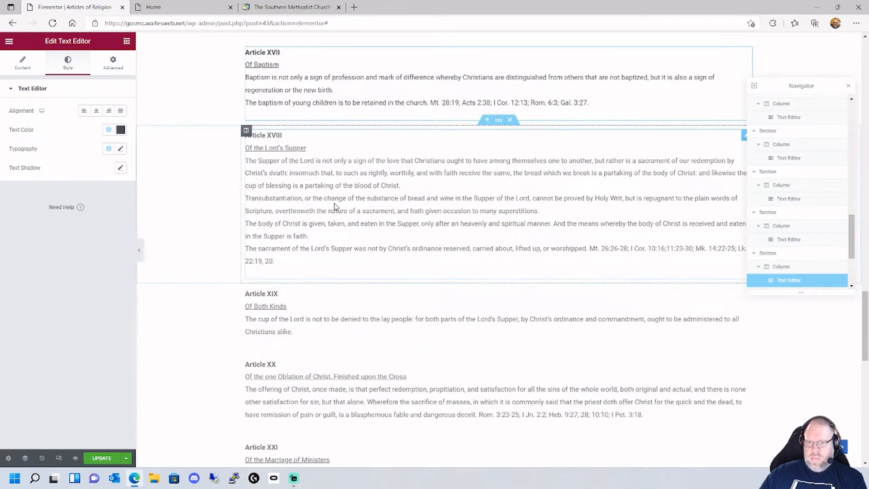
{"action": "left_click", "coordinate": [334, 203]}
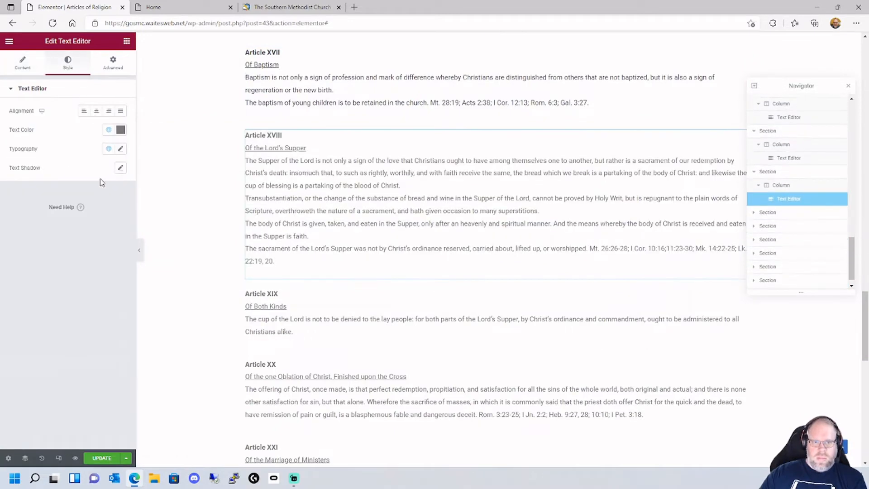
{"action": "left_click", "coordinate": [109, 131]}
{"action": "scroll", "coordinate": [55, 240], "scroll_direction": "down", "scroll_amount": 3}
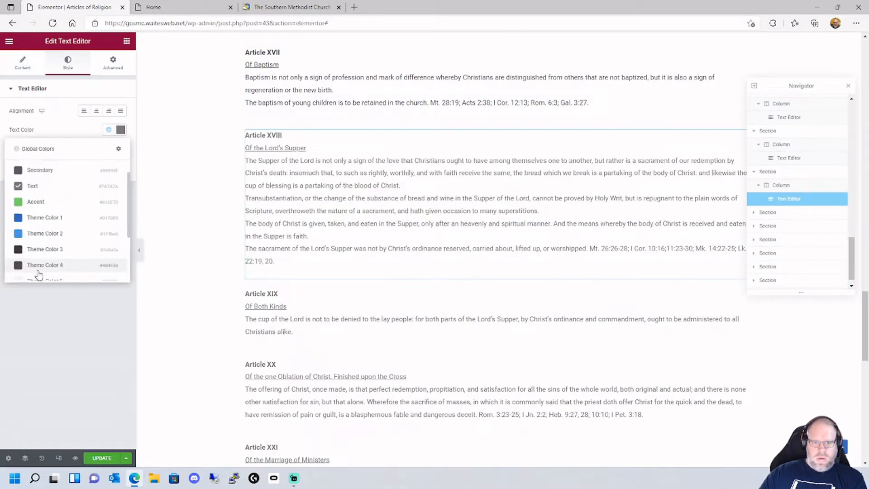
{"action": "left_click", "coordinate": [40, 266]}
Set the text color of the Article XIX text block to the global Theme Color 4.
{"action": "left_click", "coordinate": [398, 317]}
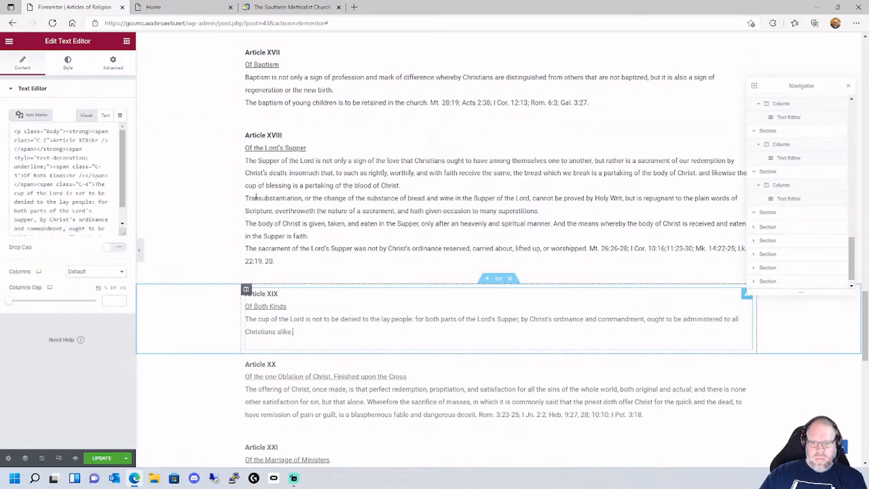
{"action": "left_click", "coordinate": [67, 63]}
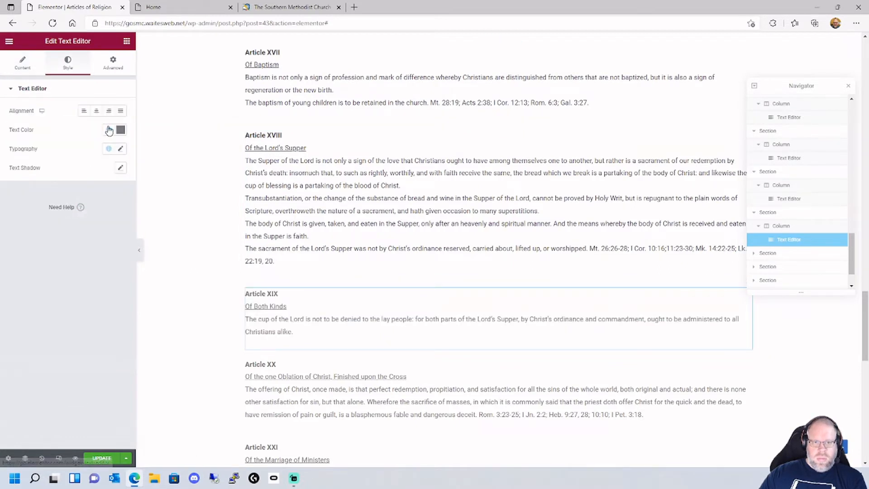
{"action": "left_click", "coordinate": [108, 130]}
{"action": "left_click", "coordinate": [43, 267]}
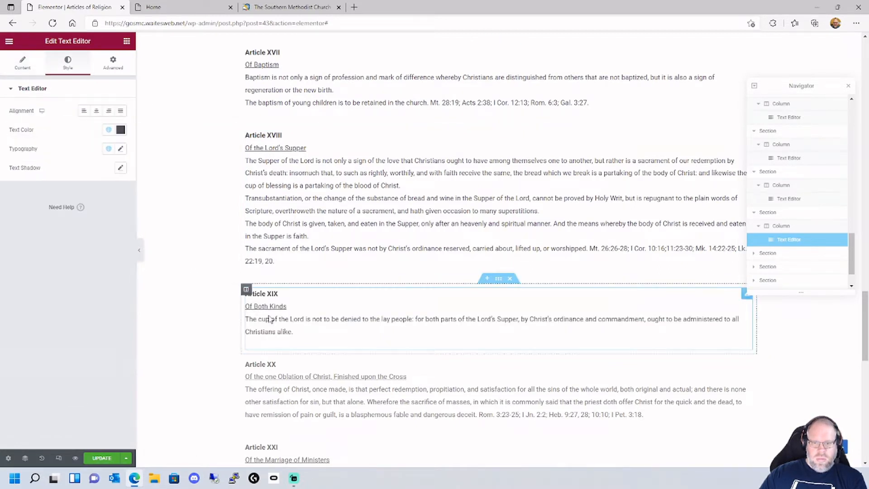
Set the text color of the Article XX text block to the global Theme Color 4.
{"action": "double_click", "coordinate": [396, 388]}
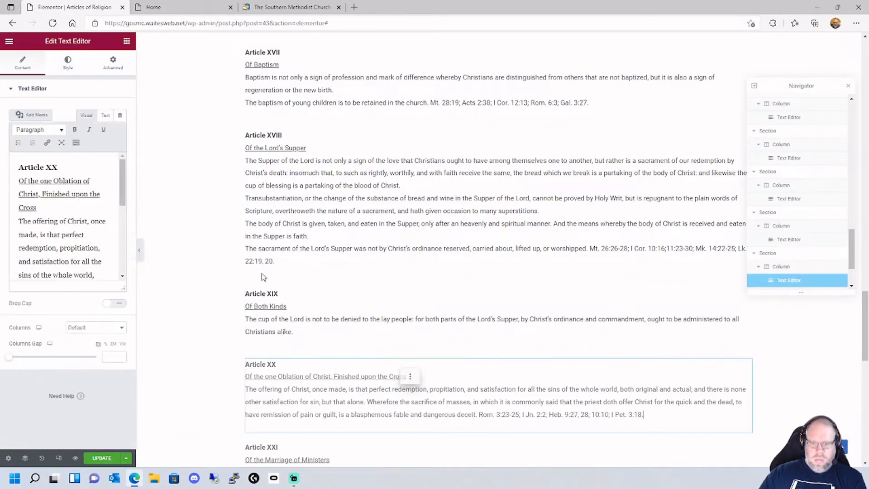
{"action": "left_click", "coordinate": [67, 63]}
{"action": "left_click", "coordinate": [108, 131]}
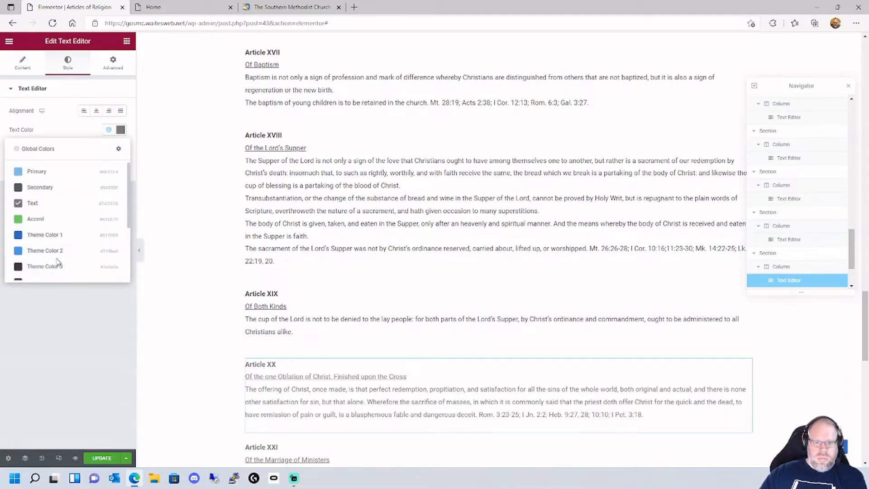
{"action": "scroll", "coordinate": [55, 264], "scroll_direction": "down", "scroll_amount": 1}
{"action": "left_click", "coordinate": [53, 265]}
Set the text color of the Article XXI text block to the global Theme Color 4.
{"action": "scroll", "coordinate": [339, 285], "scroll_direction": "down", "scroll_amount": 4}
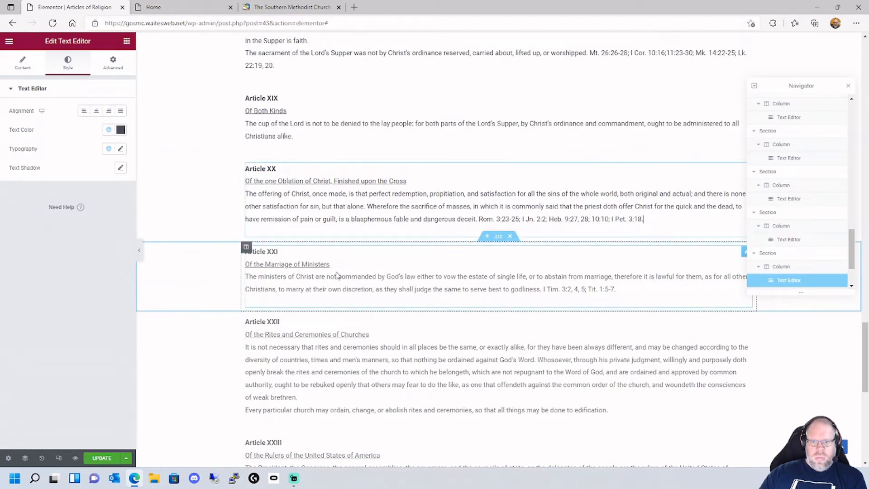
{"action": "left_click", "coordinate": [365, 278]}
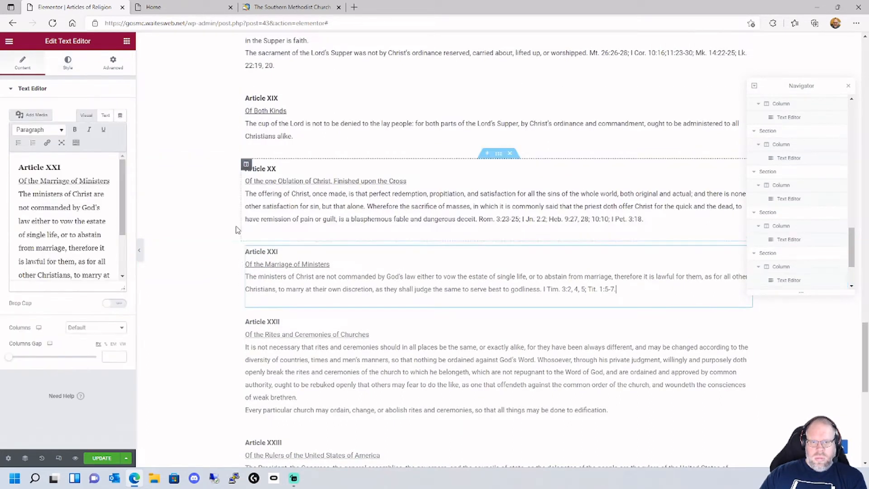
{"action": "left_click", "coordinate": [68, 62]}
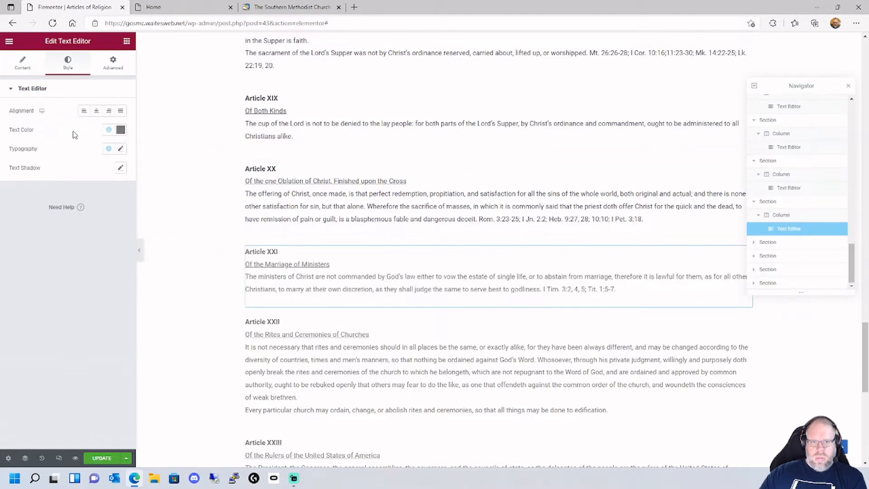
{"action": "left_click", "coordinate": [108, 130]}
{"action": "left_click", "coordinate": [45, 267]}
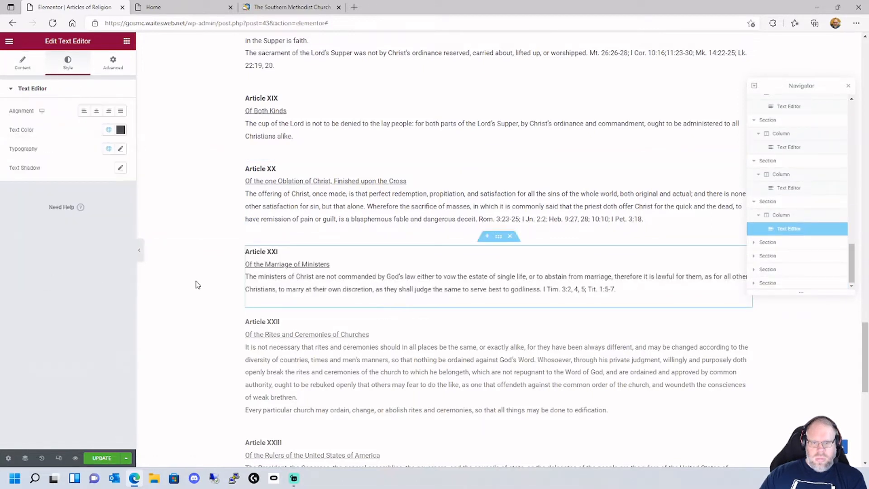
Set the text color of the Article XXII text block to the global Theme Color 4.
{"action": "left_click", "coordinate": [361, 358]}
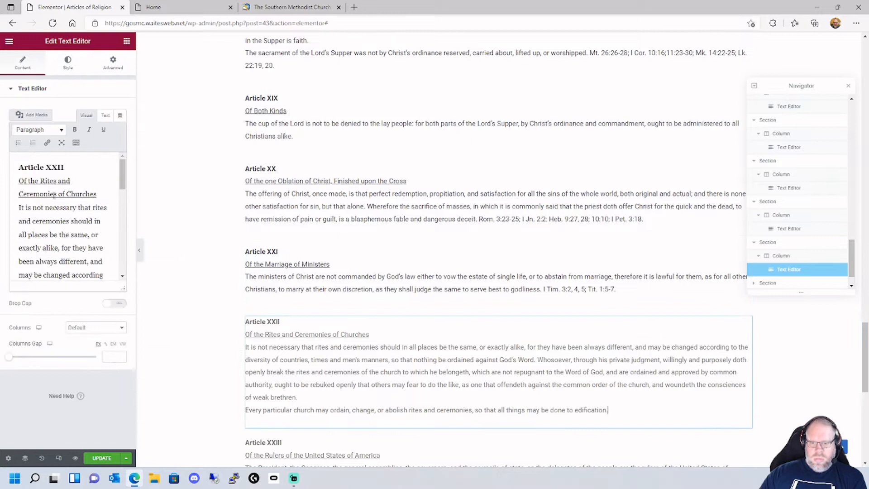
{"action": "left_click", "coordinate": [67, 63]}
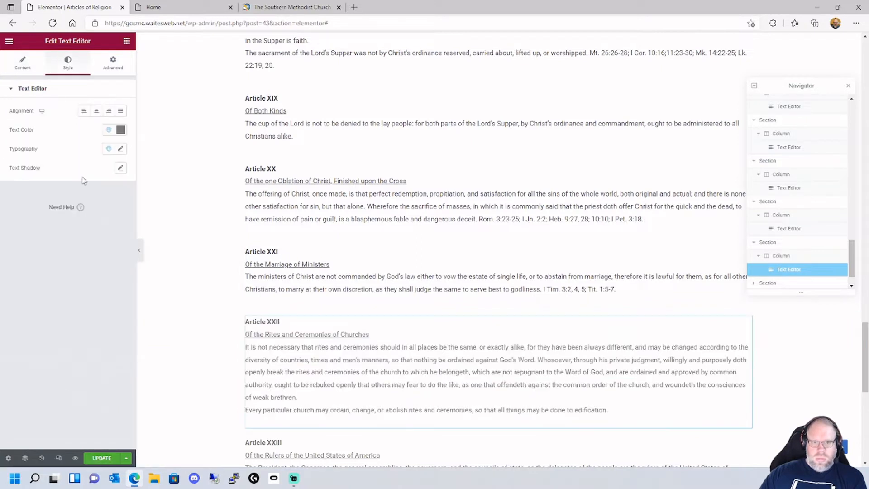
{"action": "left_click", "coordinate": [108, 130]}
{"action": "left_click", "coordinate": [48, 267]}
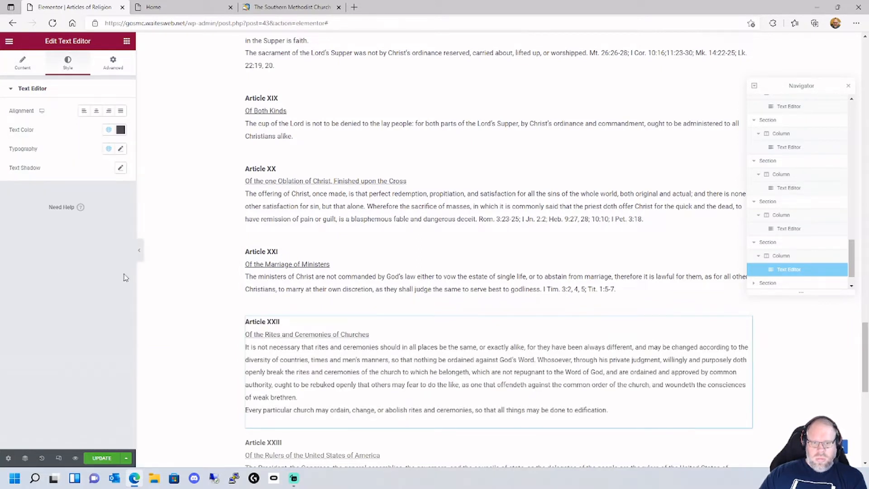
Set the text color of the Article XXIII text block to the global Theme Color 4.
{"action": "scroll", "coordinate": [380, 326], "scroll_direction": "down", "scroll_amount": 3}
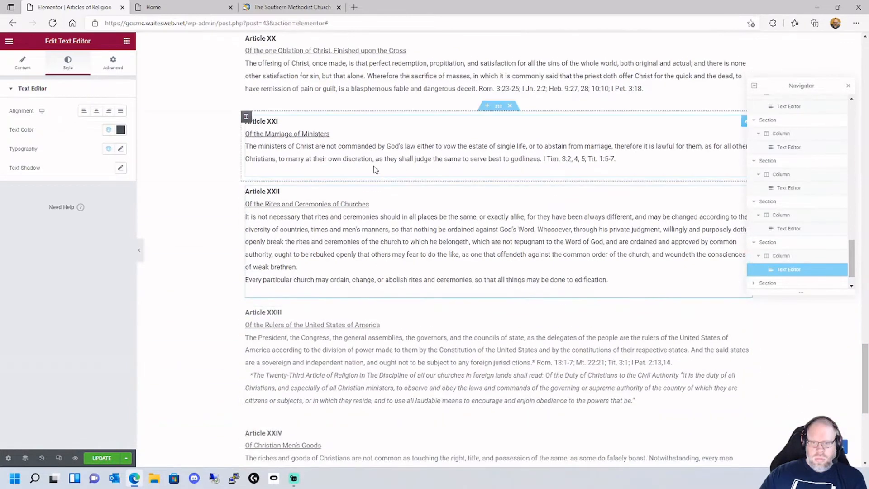
{"action": "left_click", "coordinate": [389, 363]}
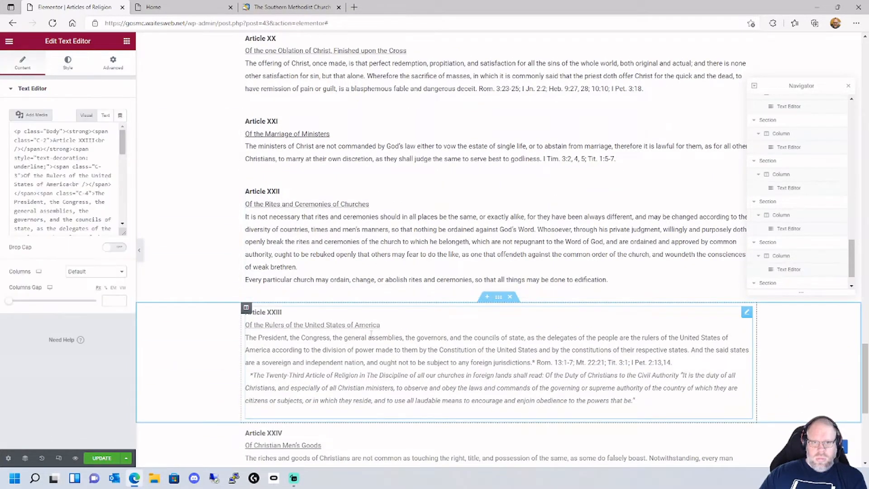
{"action": "left_click", "coordinate": [69, 63]}
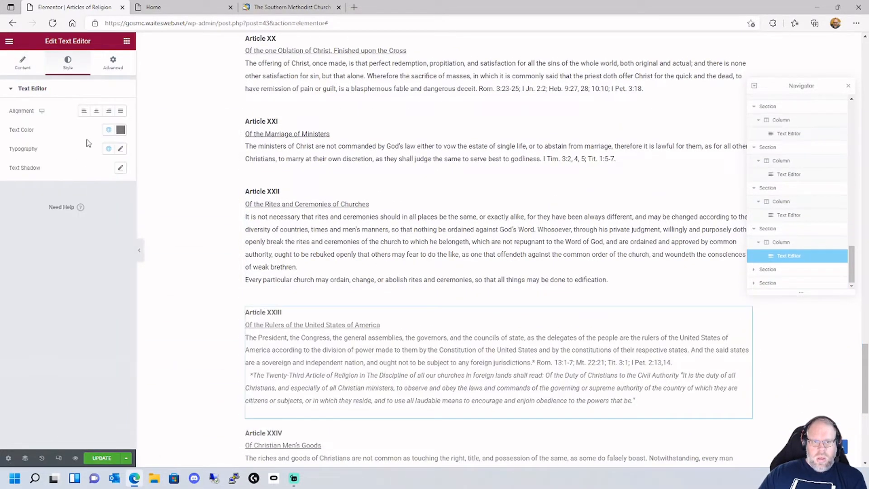
{"action": "left_click", "coordinate": [109, 131]}
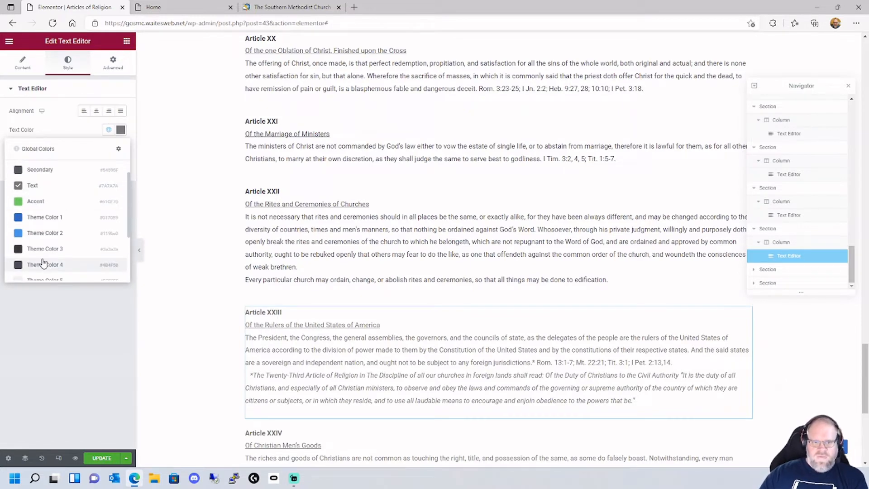
{"action": "left_click", "coordinate": [43, 266]}
Set the text color of the Article XXIV text block to the global Theme Color 4.
{"action": "scroll", "coordinate": [368, 251], "scroll_direction": "down", "scroll_amount": 4}
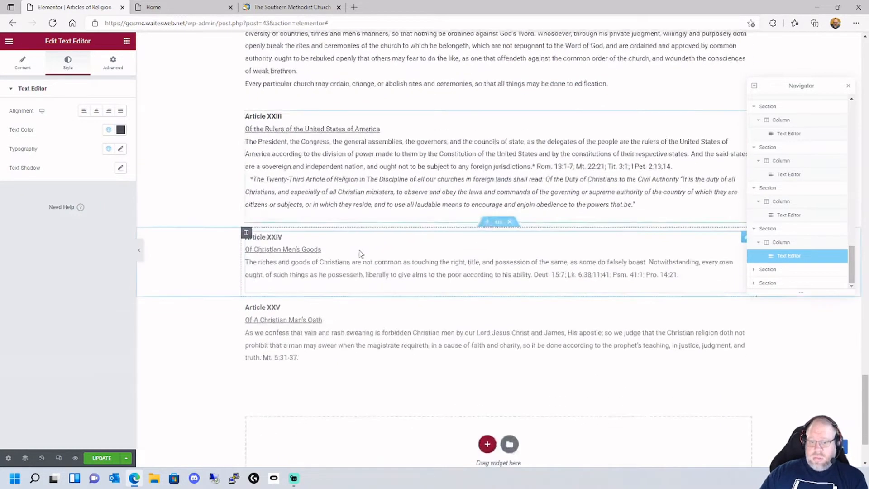
{"action": "left_click", "coordinate": [343, 265]}
{"action": "left_click", "coordinate": [67, 62]}
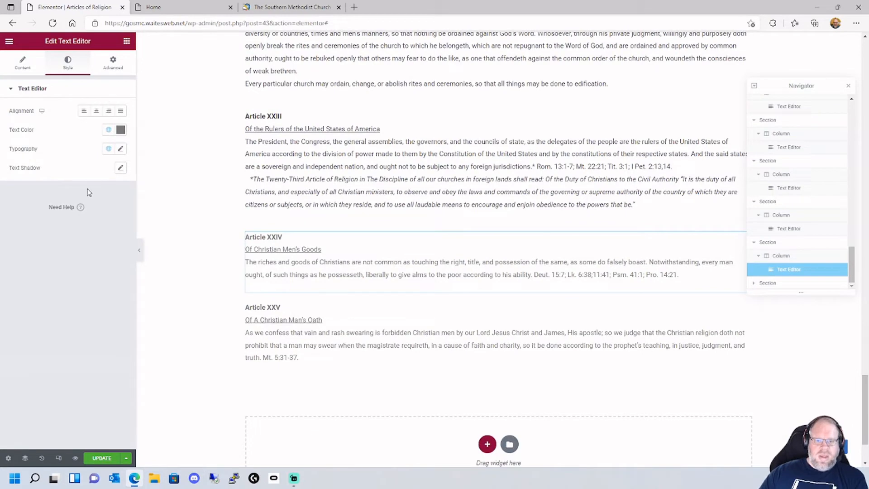
{"action": "left_click", "coordinate": [109, 130]}
{"action": "scroll", "coordinate": [58, 266], "scroll_direction": "down", "scroll_amount": 1}
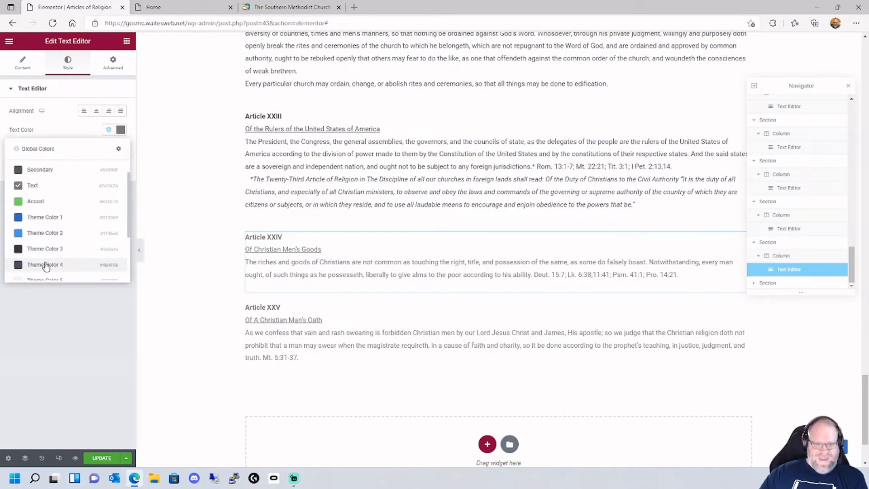
{"action": "left_click", "coordinate": [47, 267]}
Set the text color of the Article XXV text block to the global Theme Color 4 and update the page.
{"action": "scroll", "coordinate": [337, 280], "scroll_direction": "down", "scroll_amount": 2}
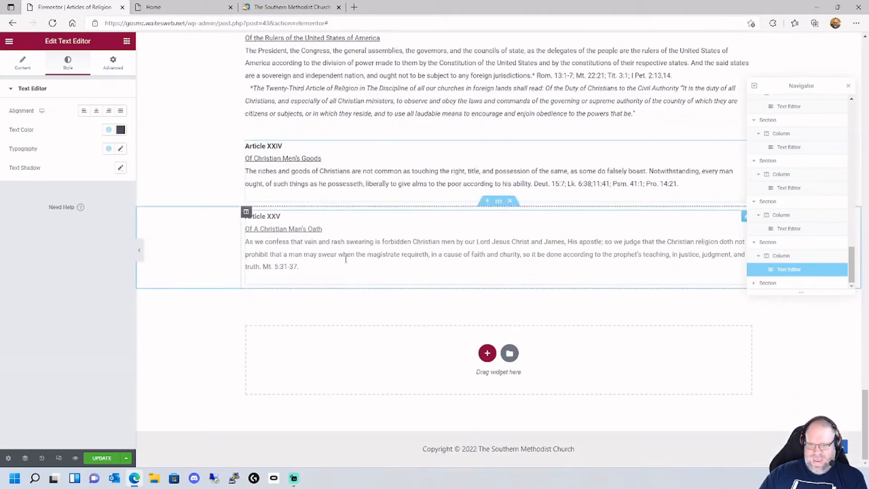
{"action": "left_click", "coordinate": [345, 254]}
{"action": "left_click", "coordinate": [68, 61]}
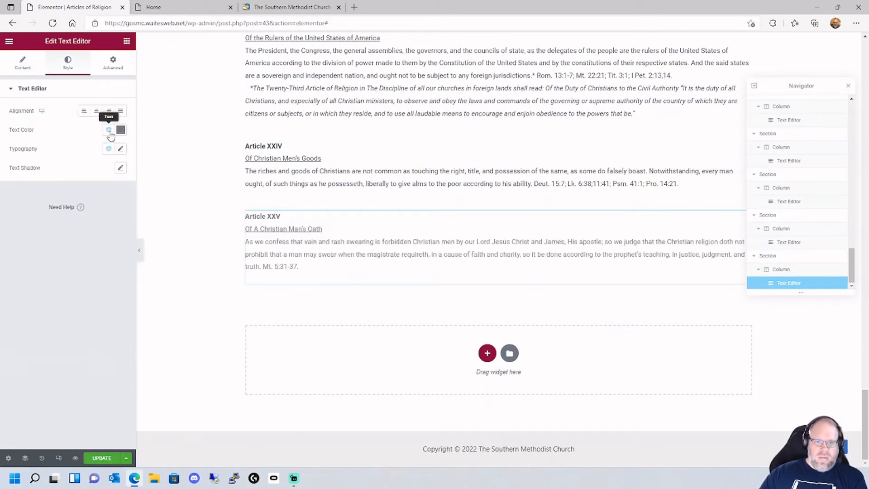
{"action": "left_click", "coordinate": [109, 130]}
{"action": "left_click", "coordinate": [47, 267]}
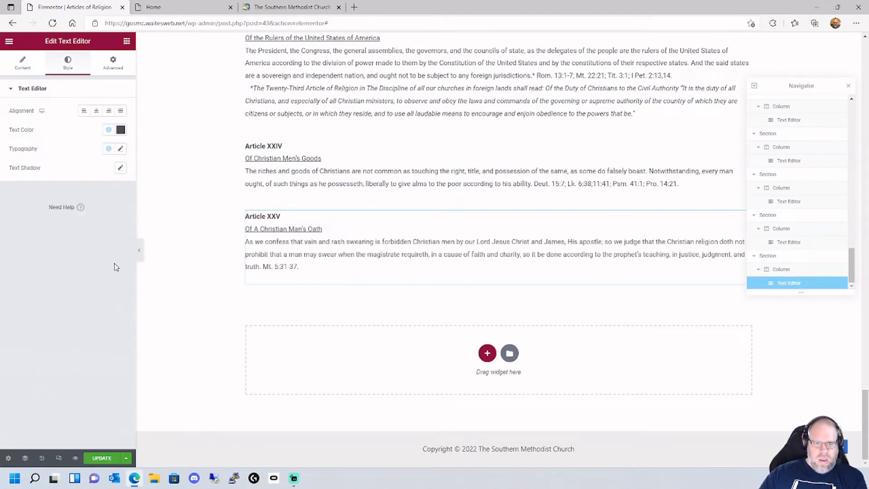
{"action": "left_click", "coordinate": [100, 457]}
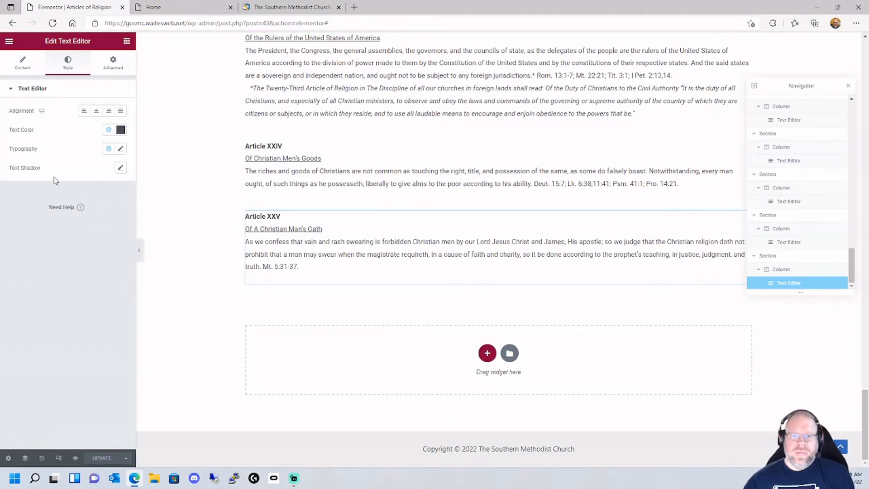
Review the global colors in the site settings, plus the Style and General options in Elementor's additional settings.
{"action": "scroll", "coordinate": [194, 218], "scroll_direction": "up", "scroll_amount": 2}
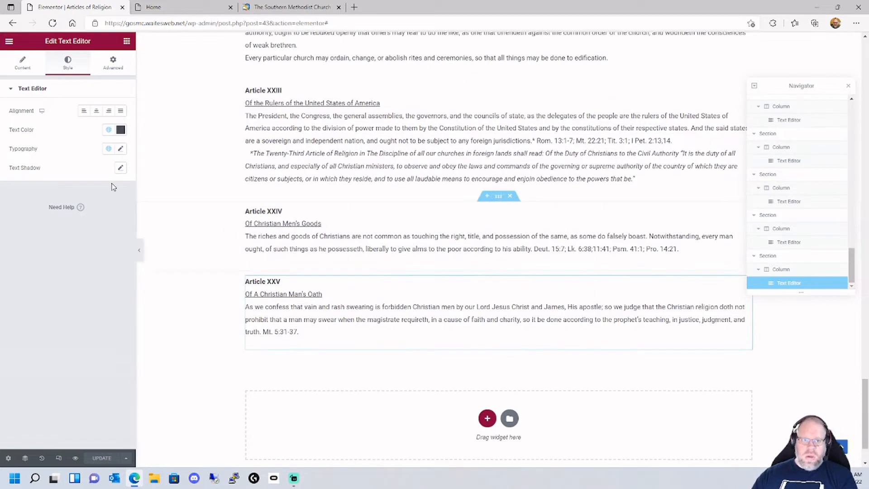
{"action": "left_click", "coordinate": [9, 44]}
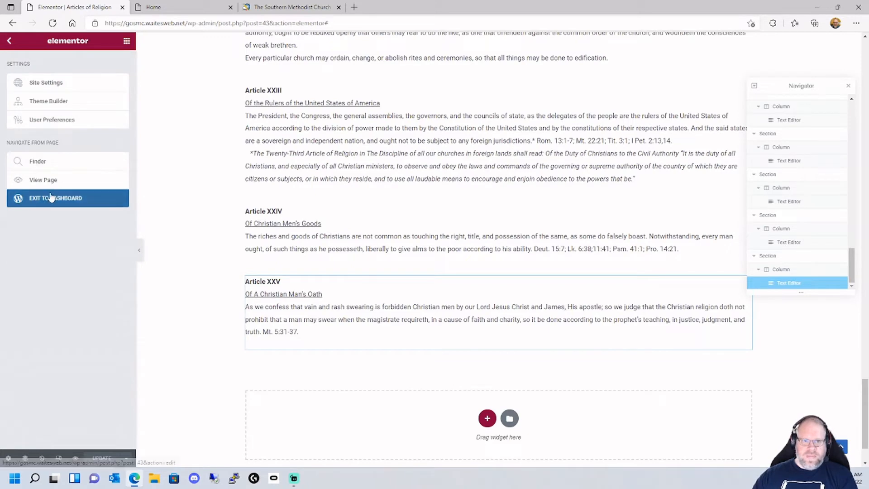
{"action": "left_click", "coordinate": [45, 83]}
{"action": "left_click", "coordinate": [79, 87]}
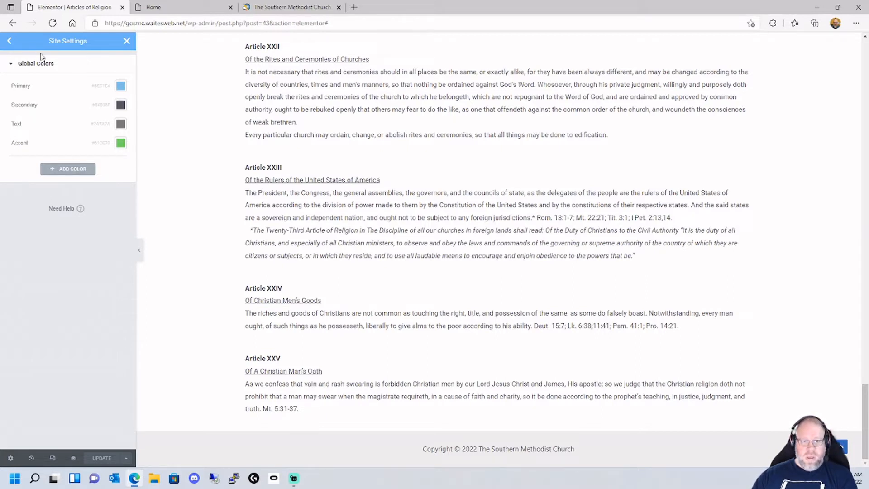
{"action": "left_click", "coordinate": [8, 43]}
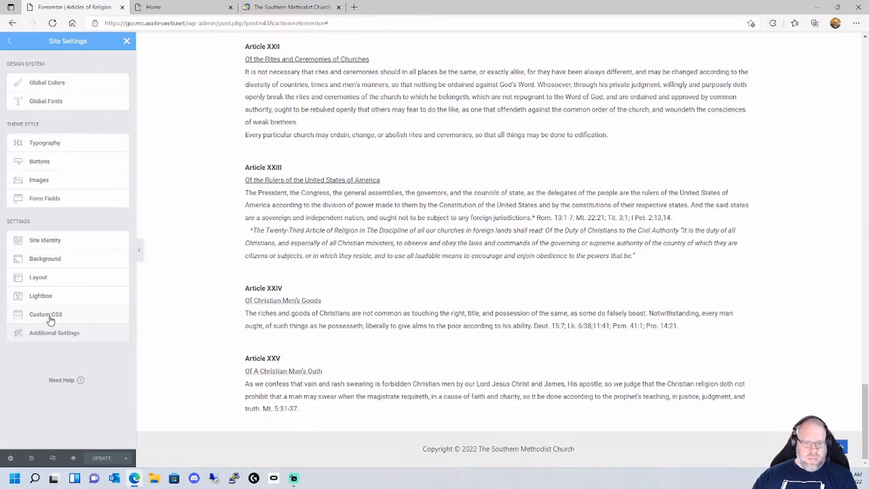
{"action": "left_click", "coordinate": [50, 334]}
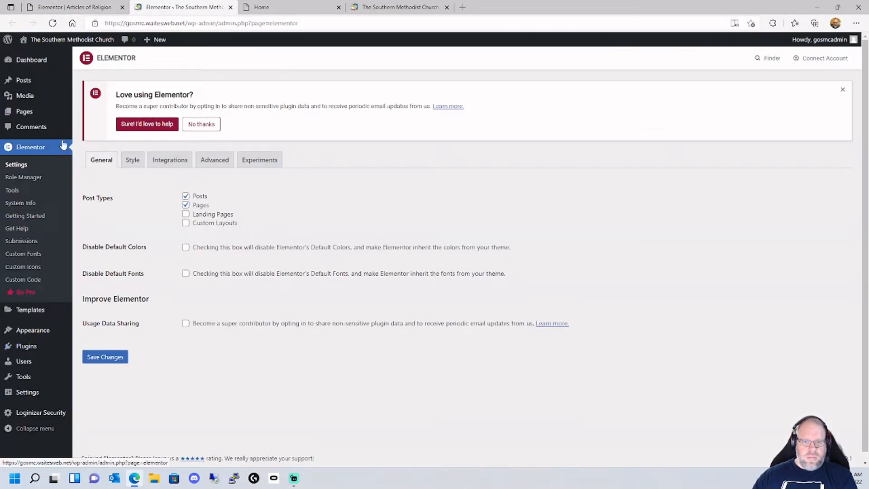
{"action": "left_click", "coordinate": [133, 163]}
{"action": "left_click", "coordinate": [113, 164]}
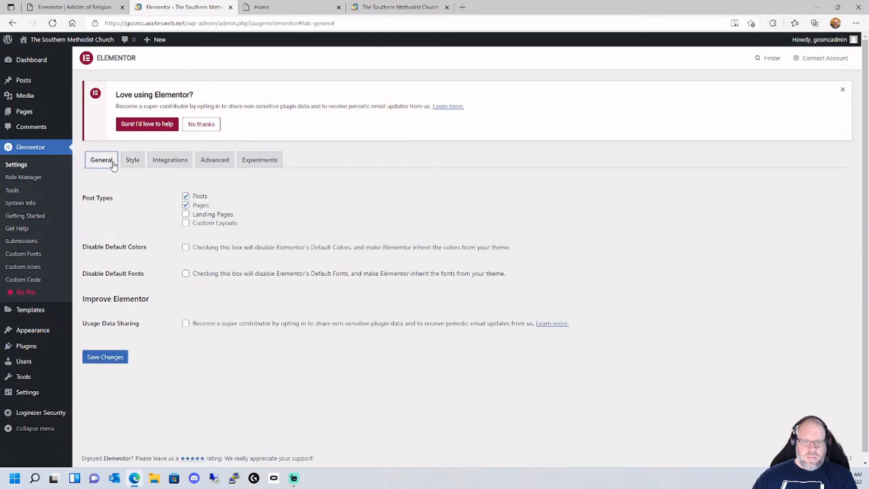
Open the global color settings in the Astra theme customizer.
{"action": "left_click", "coordinate": [34, 331]}
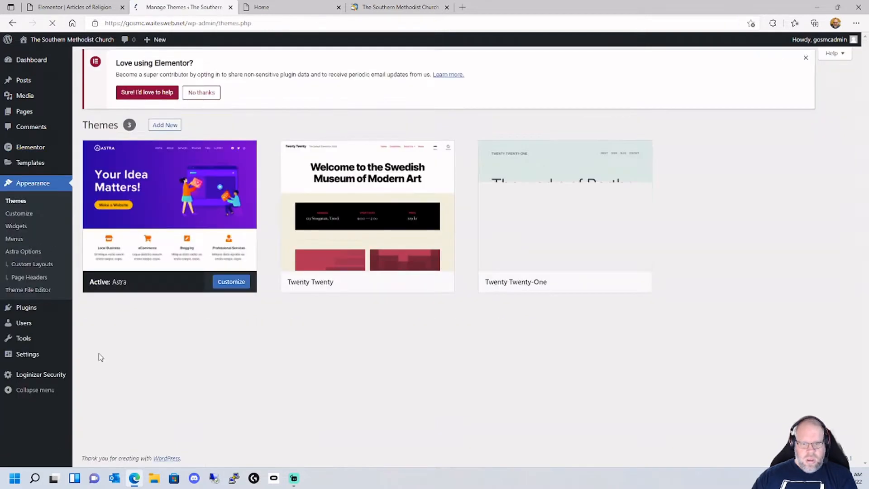
{"action": "left_click", "coordinate": [26, 215]}
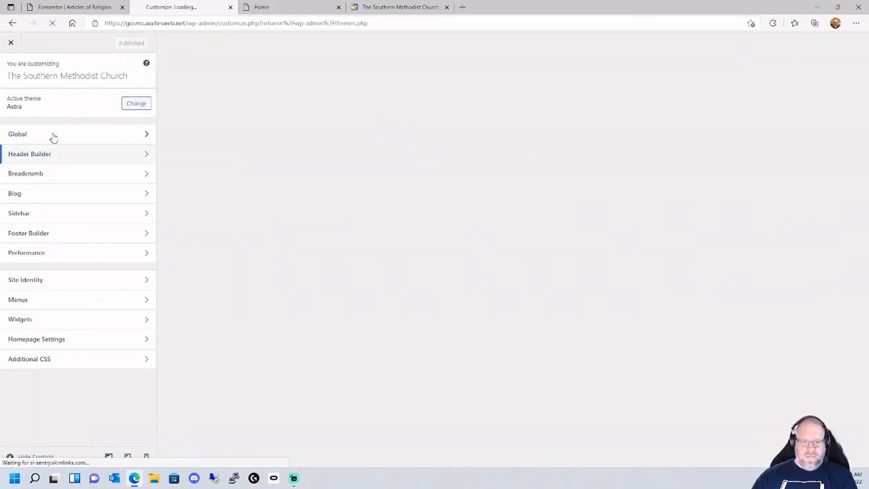
{"action": "left_click", "coordinate": [52, 135]}
{"action": "left_click", "coordinate": [52, 114]}
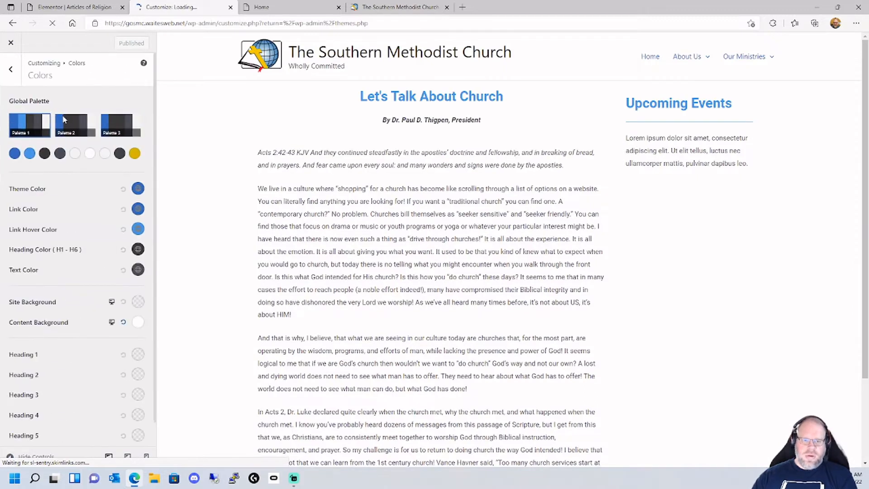
Copy the hex code of the fourth color in the global palette.
{"action": "left_click", "coordinate": [60, 153]}
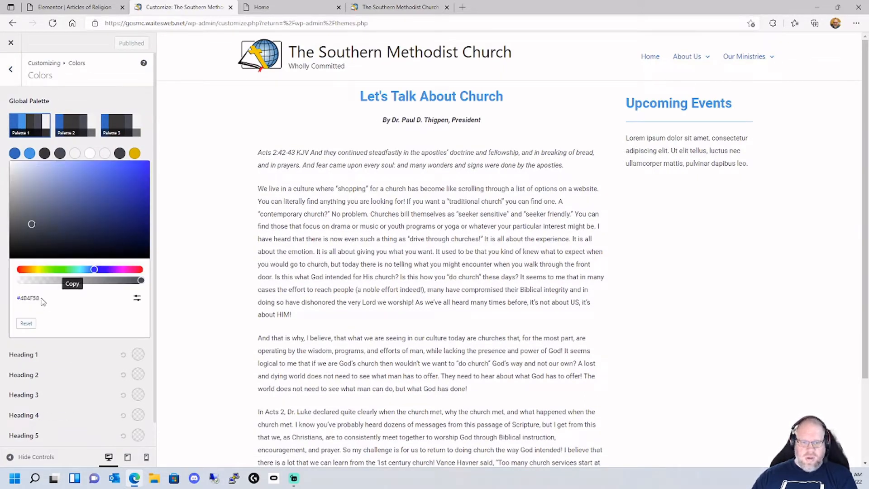
{"action": "left_click_drag", "start_coordinate": [43, 301], "coordinate": [17, 297]}
{"action": "key", "text": "ctrl+c"}
{"action": "right_click", "coordinate": [26, 297]}
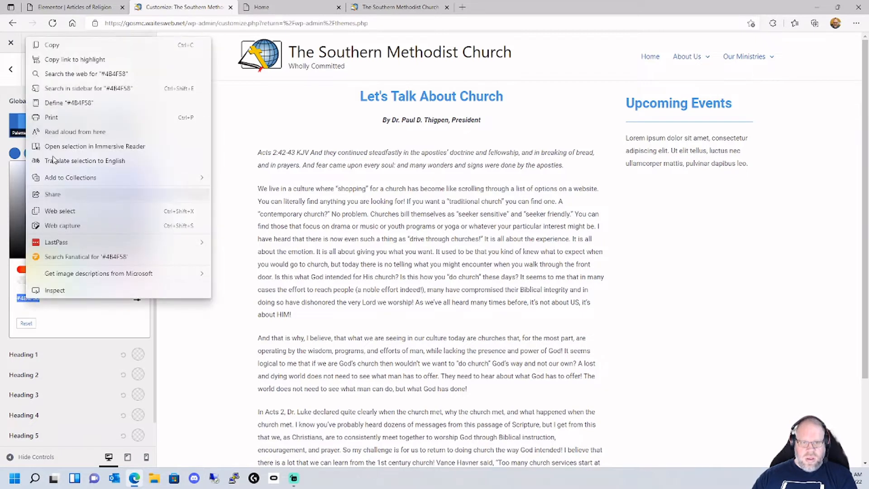
{"action": "left_click", "coordinate": [52, 49]}
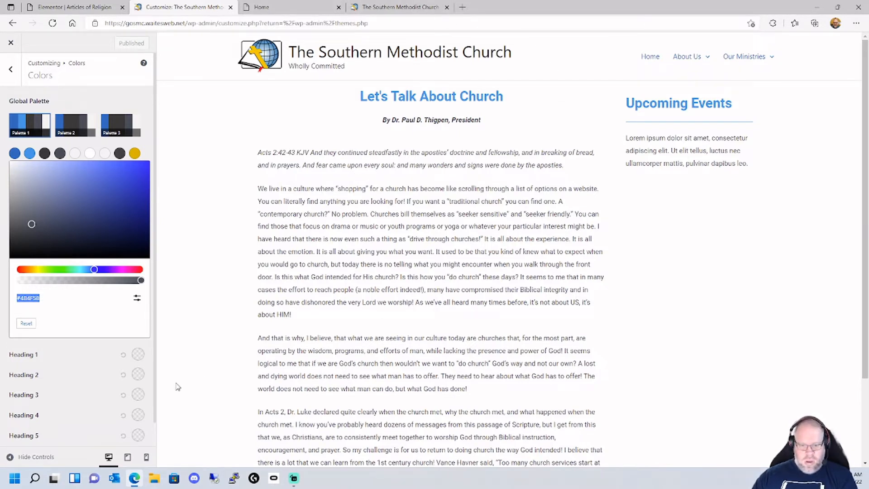
Switch to Notepad, record the copied code as "color 4 #4B4F58" in a new note, and minimize it.
{"action": "left_click", "coordinate": [16, 480]}
{"action": "type", "text": "notep"}
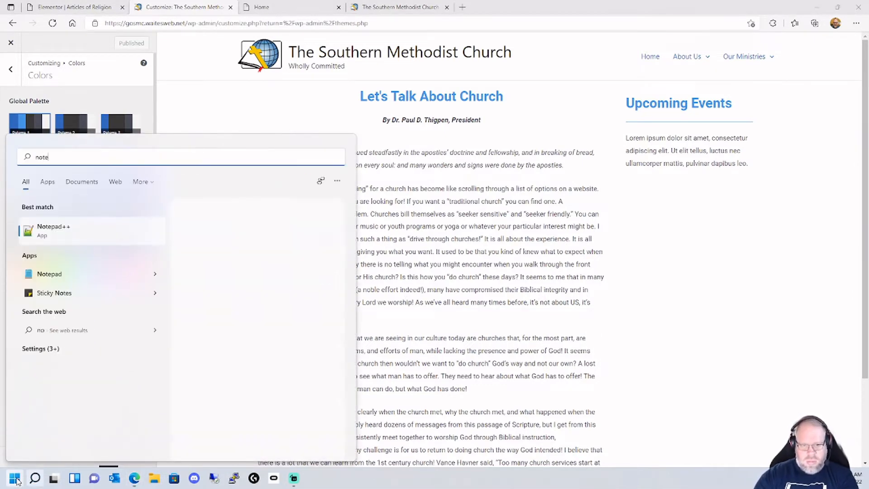
{"action": "left_click", "coordinate": [62, 280]}
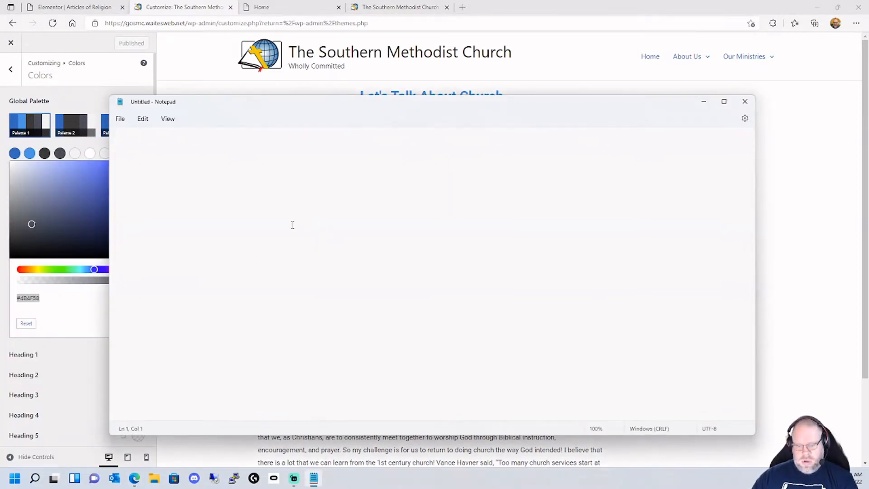
{"action": "key", "text": "ctrl+v"}
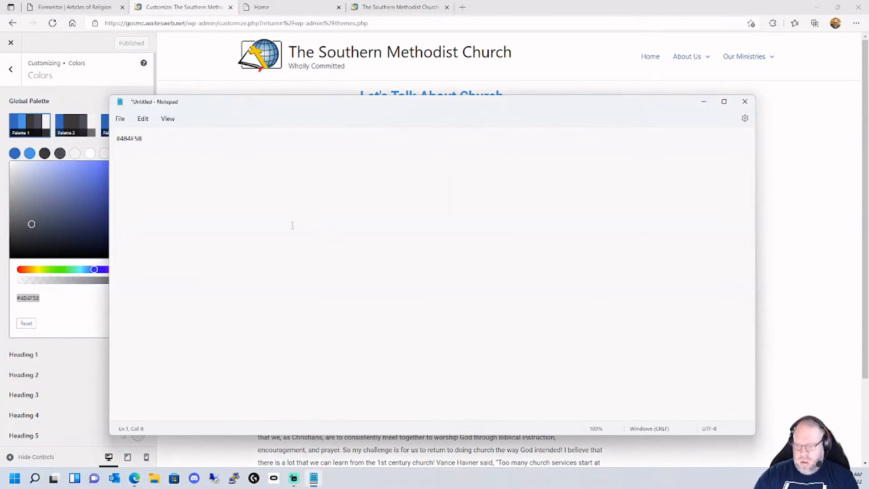
{"action": "type", "text": "color "}
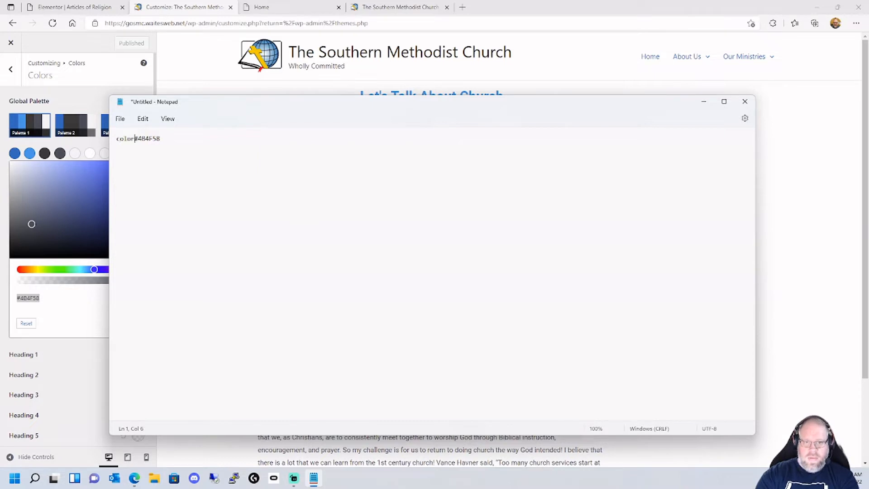
{"action": "type", "text": "4"}
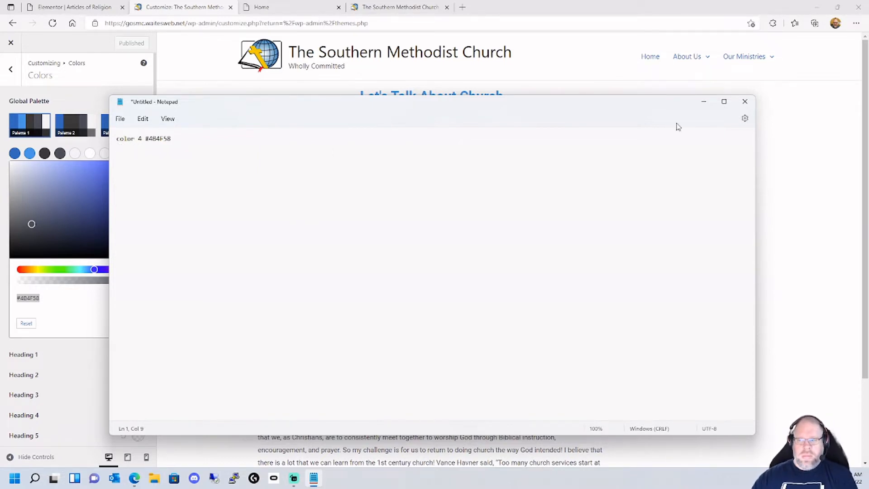
{"action": "left_click", "coordinate": [700, 104]}
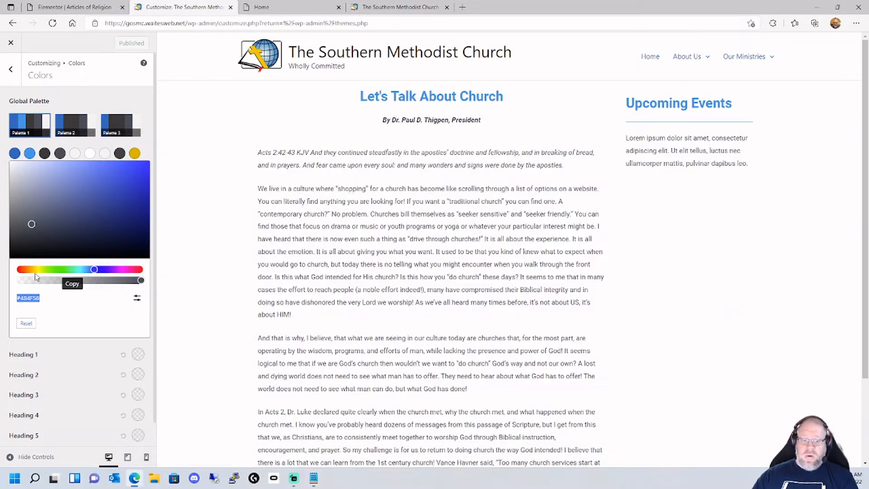
Set the fourth global palette color to pure red #FF0000 and publish the change.
{"action": "left_click", "coordinate": [17, 270]}
{"action": "left_click", "coordinate": [34, 302]}
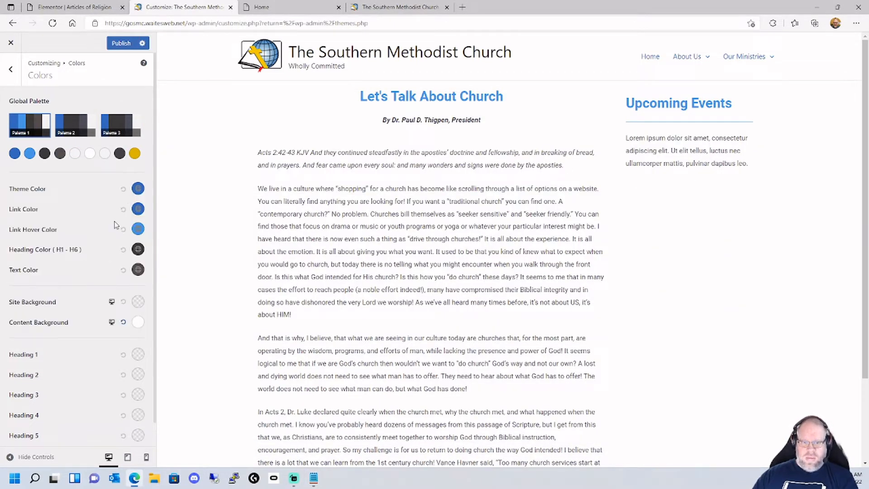
{"action": "left_click", "coordinate": [60, 153]}
{"action": "left_click", "coordinate": [142, 168]}
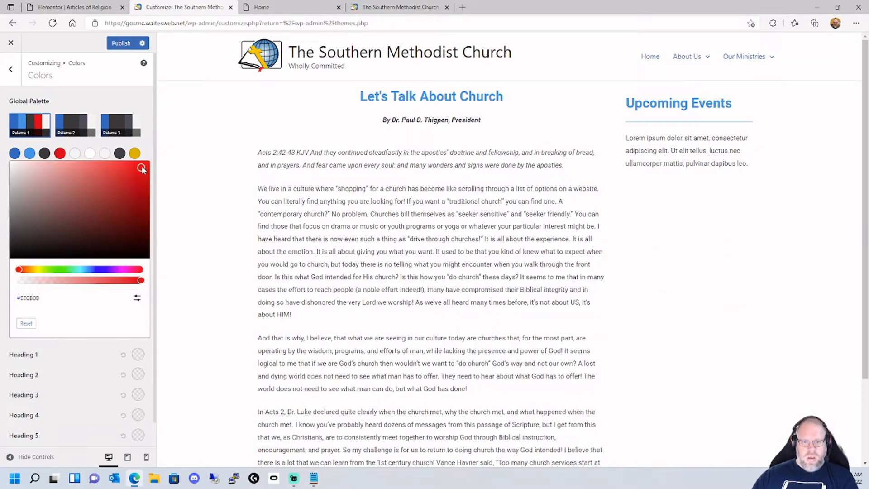
{"action": "left_click_drag", "start_coordinate": [142, 168], "coordinate": [170, 151]}
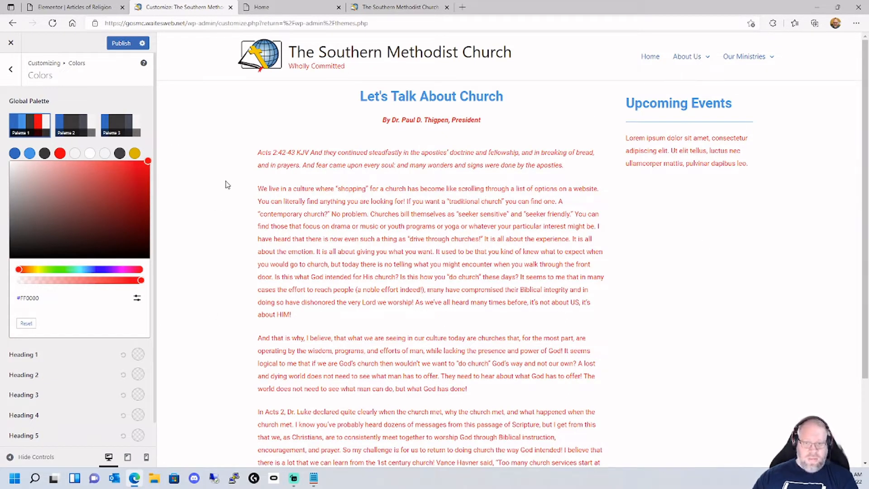
{"action": "left_click", "coordinate": [120, 45]}
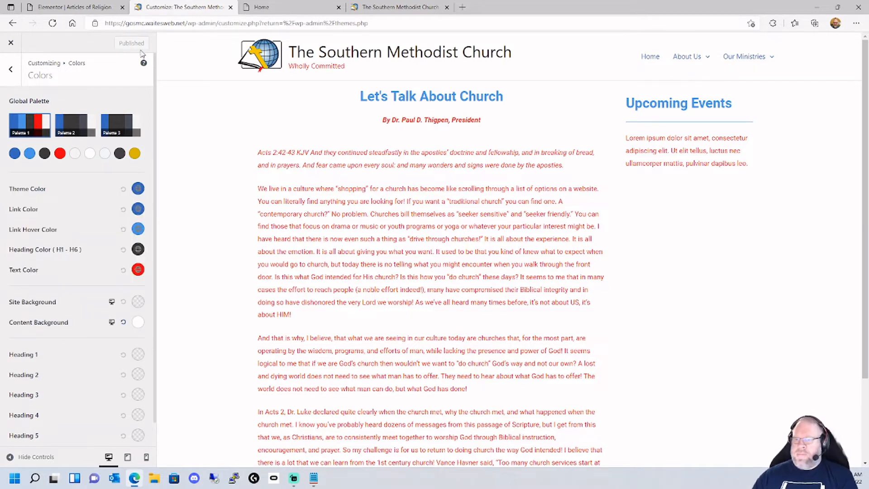
Return to the Articles of Religion page editor, close the site settings, and examine the text colors throughout the page.
{"action": "left_click", "coordinate": [86, 8]}
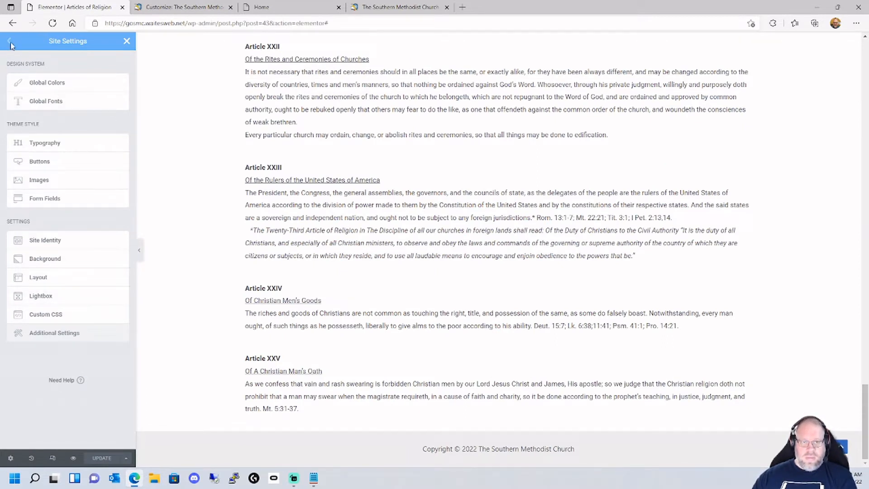
{"action": "left_click", "coordinate": [126, 41]}
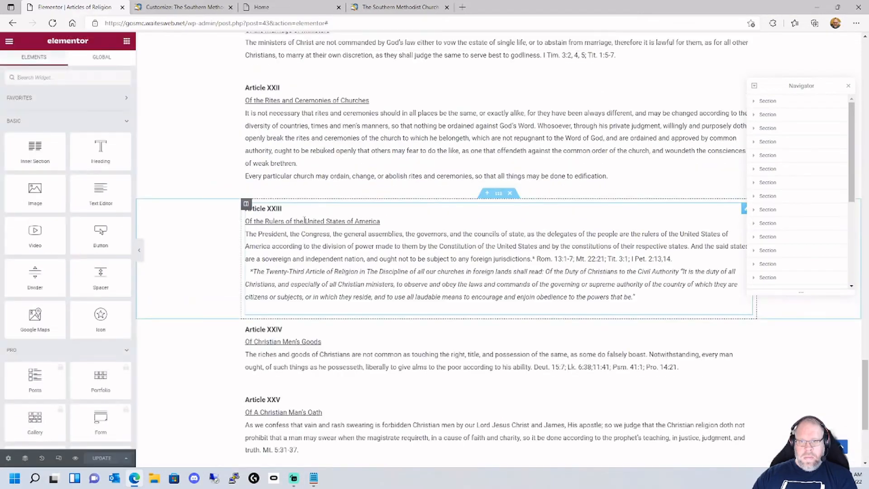
{"action": "scroll", "coordinate": [299, 222], "scroll_direction": "up", "scroll_amount": 20}
{"action": "scroll", "coordinate": [292, 228], "scroll_direction": "up", "scroll_amount": 12}
{"action": "scroll", "coordinate": [223, 198], "scroll_direction": "down", "scroll_amount": 4}
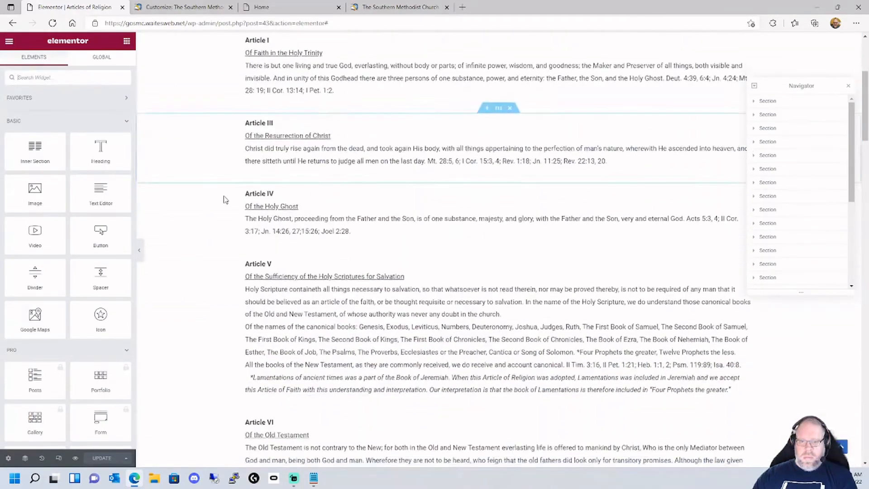
{"action": "scroll", "coordinate": [223, 199], "scroll_direction": "up", "scroll_amount": 5}
Search the Elementor Finder for "gener", open The General Rules page for editing, and check its text colors.
{"action": "left_click", "coordinate": [9, 41]}
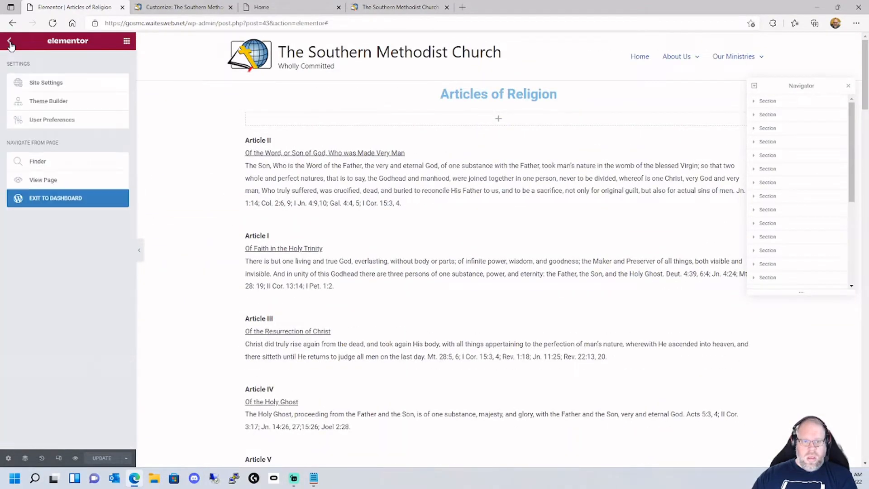
{"action": "left_click", "coordinate": [38, 164]}
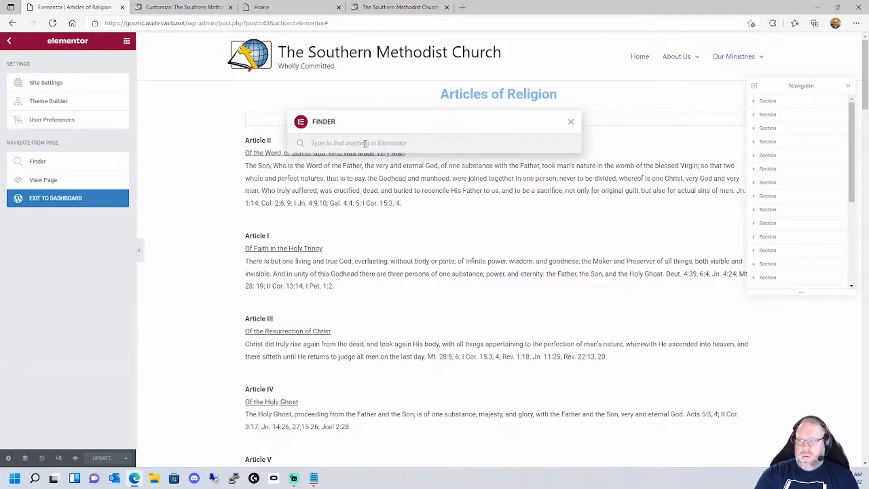
{"action": "type", "text": "gener"}
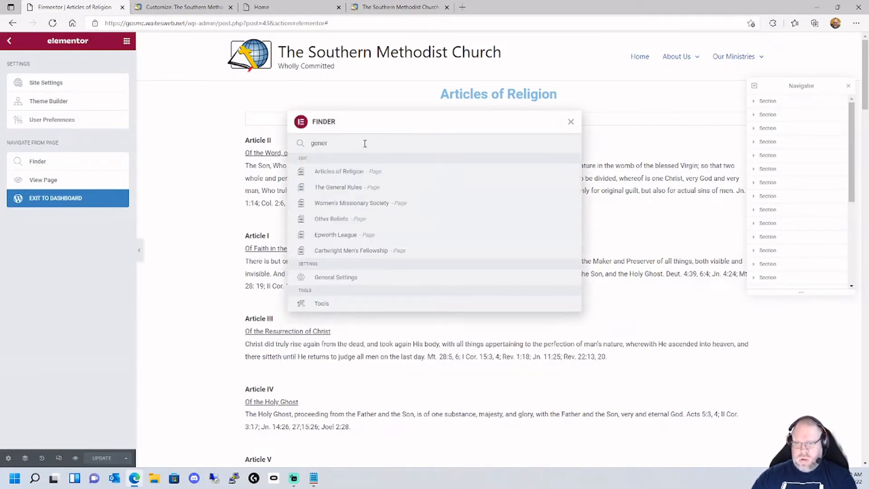
{"action": "left_click", "coordinate": [343, 192]}
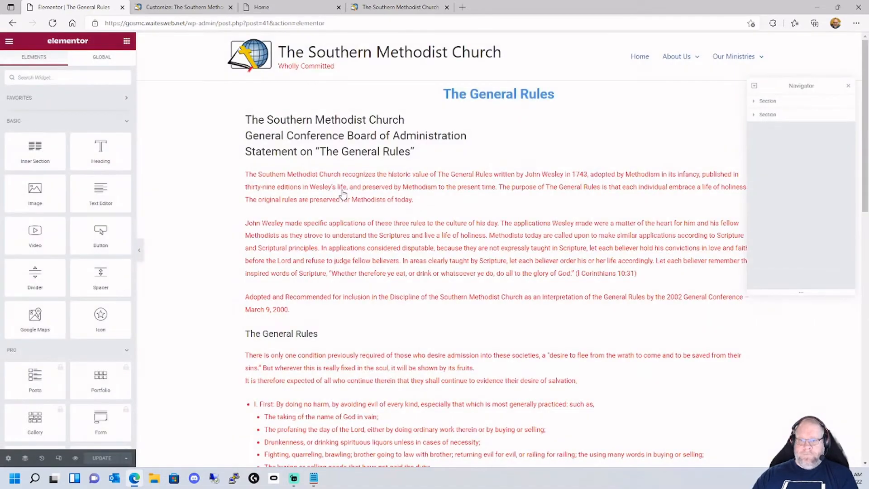
{"action": "scroll", "coordinate": [336, 295], "scroll_direction": "down", "scroll_amount": 14}
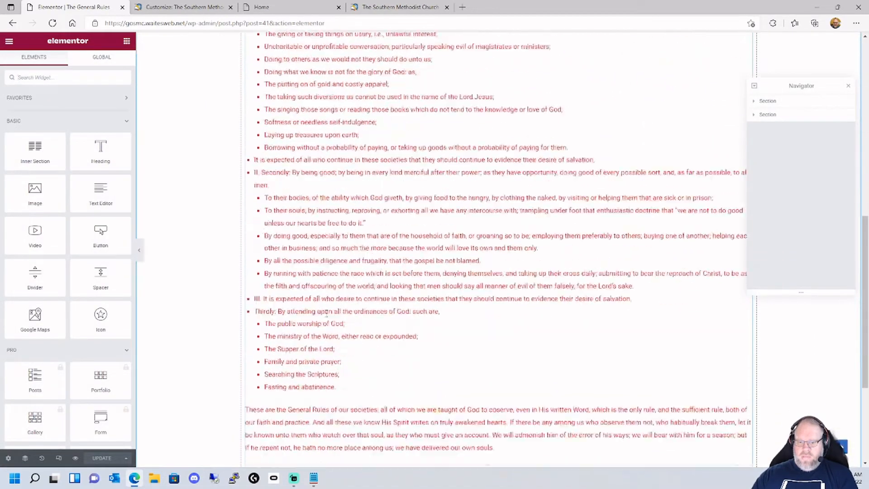
{"action": "scroll", "coordinate": [324, 316], "scroll_direction": "up", "scroll_amount": 7}
{"action": "scroll", "coordinate": [325, 317], "scroll_direction": "up", "scroll_amount": 5}
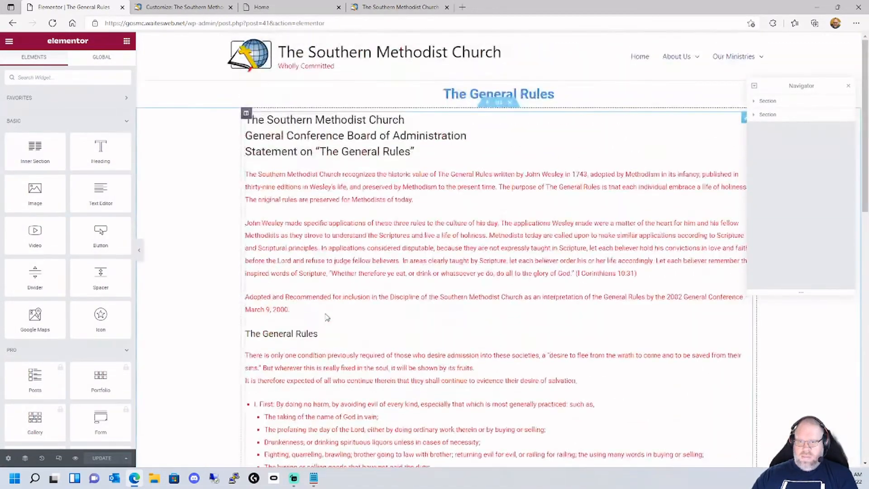
Inspect The General Rules text block's global text color and the format of its opening heading lines.
{"action": "left_click", "coordinate": [308, 124]}
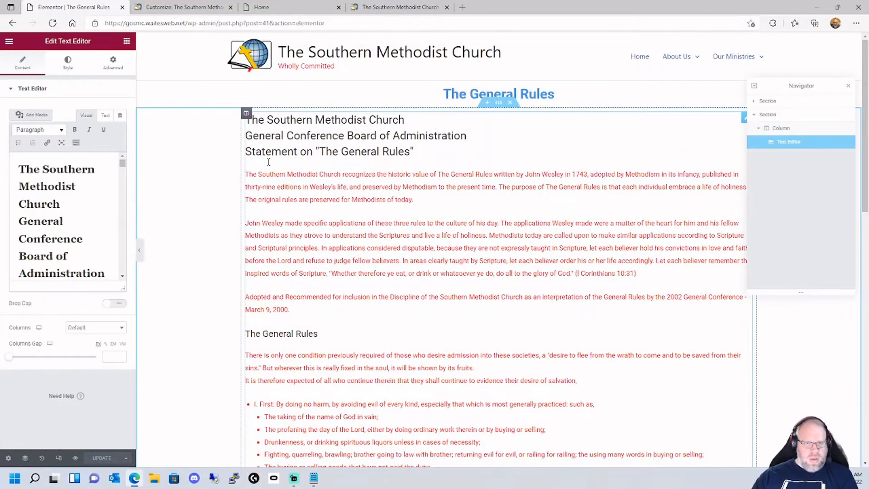
{"action": "left_click", "coordinate": [67, 66]}
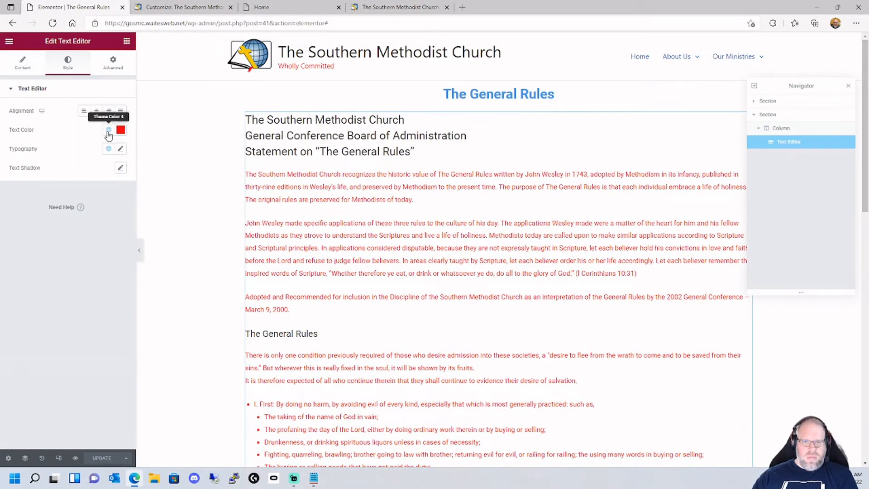
{"action": "left_click", "coordinate": [329, 142]}
{"action": "left_click_drag", "start_coordinate": [405, 154], "coordinate": [237, 119]}
{"action": "left_click", "coordinate": [22, 68]}
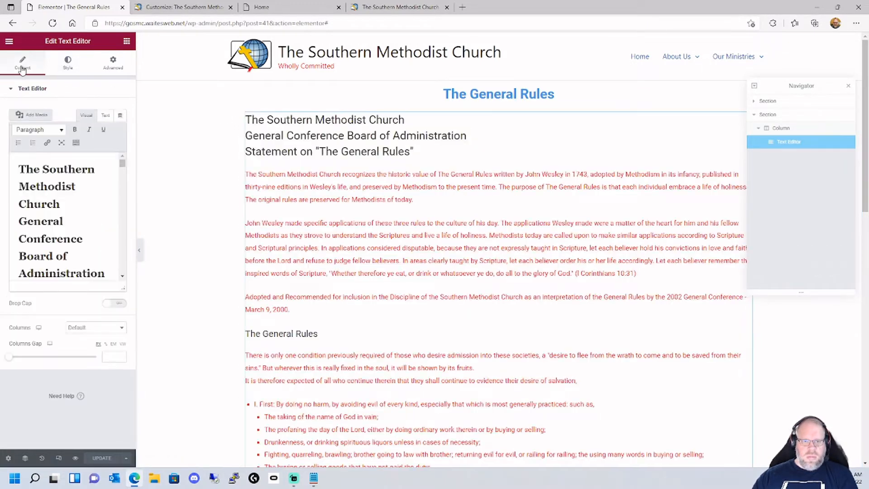
{"action": "left_click", "coordinate": [49, 220]}
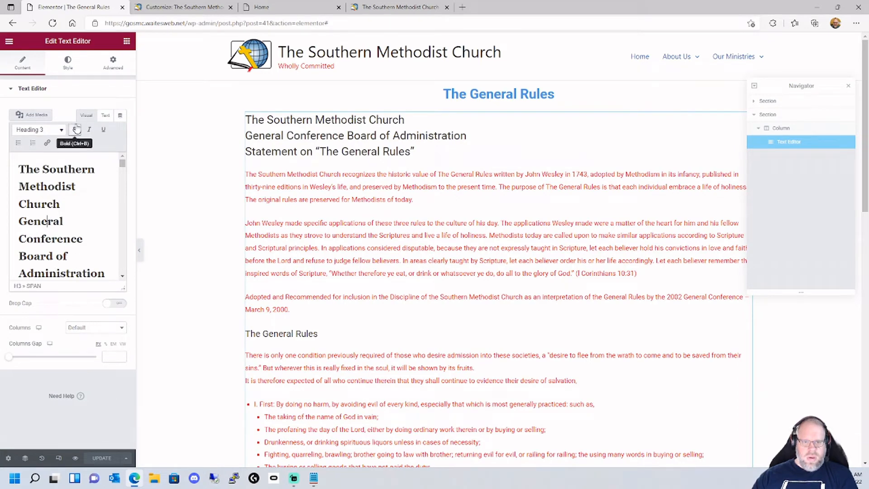
{"action": "left_click", "coordinate": [68, 66]}
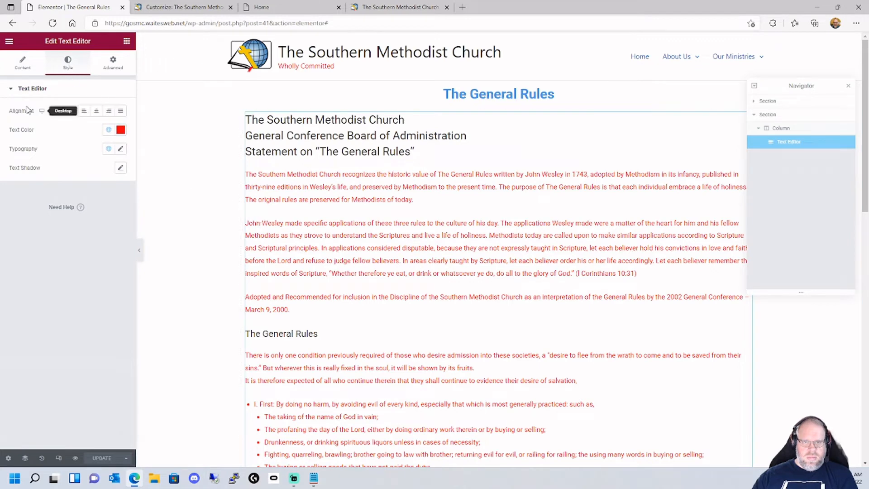
Examine the rest of the General Rules text block's content, including the "The General Rules" subheading, for differently colored text.
{"action": "left_click", "coordinate": [22, 63]}
{"action": "scroll", "coordinate": [62, 262], "scroll_direction": "down", "scroll_amount": 10}
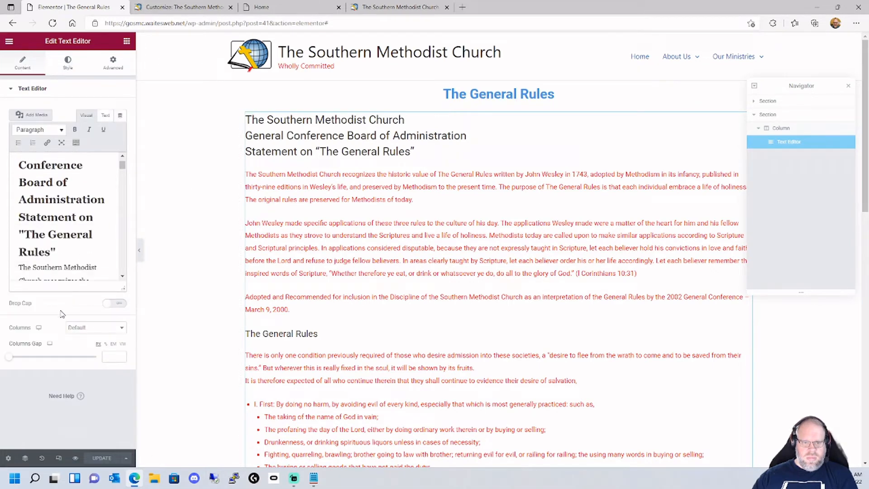
{"action": "scroll", "coordinate": [63, 234], "scroll_direction": "down", "scroll_amount": 10}
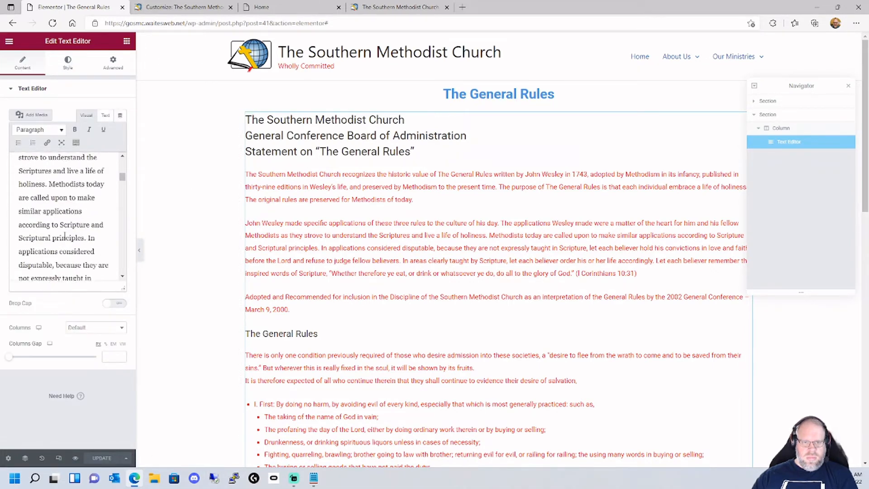
{"action": "scroll", "coordinate": [61, 240], "scroll_direction": "down", "scroll_amount": 5}
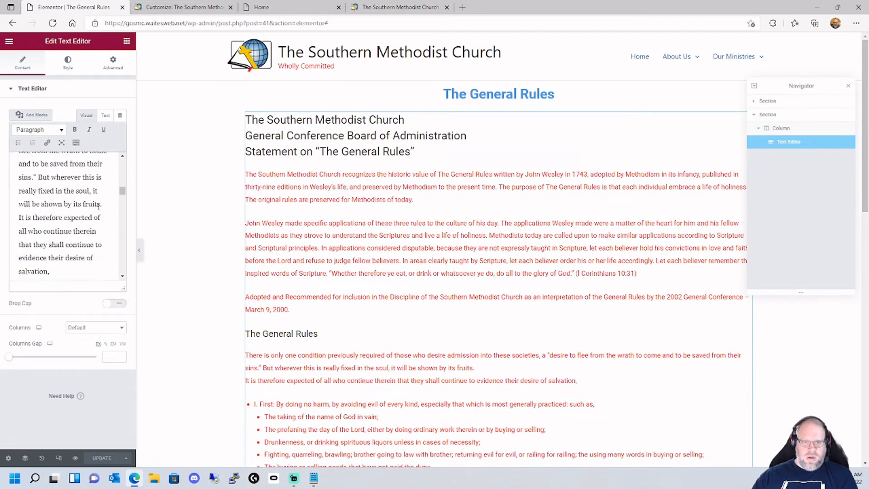
{"action": "scroll", "coordinate": [93, 215], "scroll_direction": "down", "scroll_amount": 10}
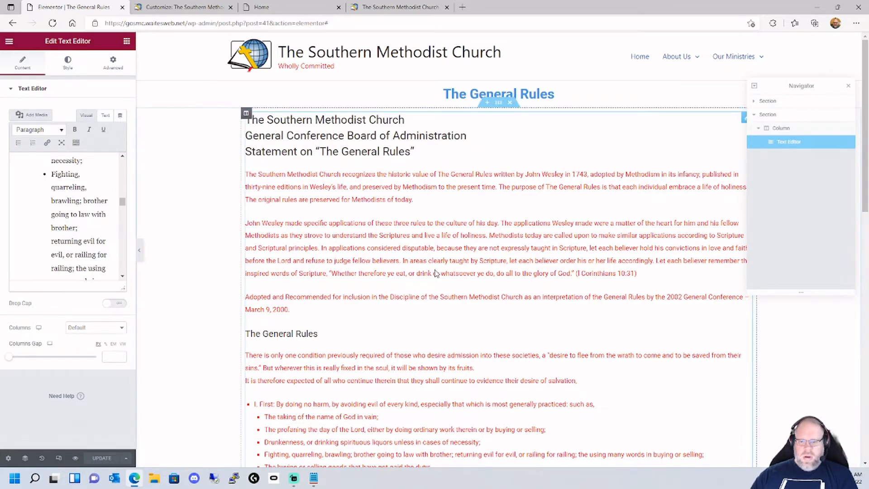
{"action": "scroll", "coordinate": [425, 287], "scroll_direction": "down", "scroll_amount": 15}
{"action": "scroll", "coordinate": [425, 286], "scroll_direction": "up", "scroll_amount": 15}
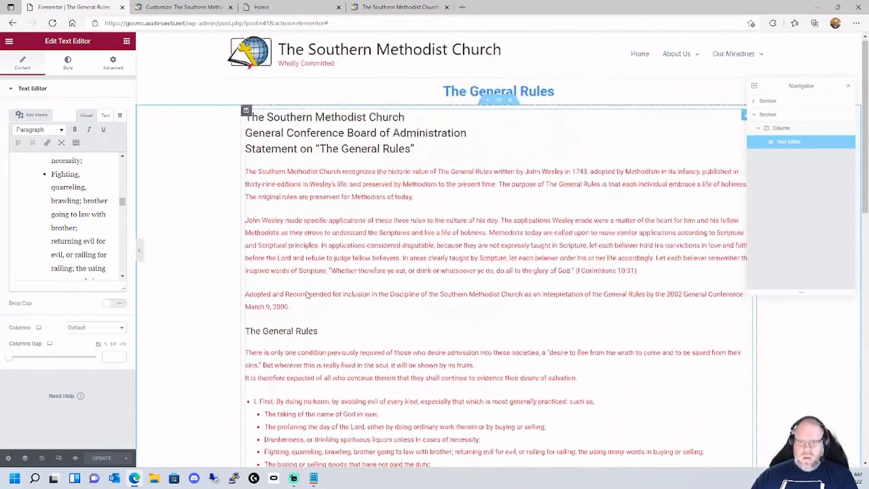
{"action": "left_click_drag", "start_coordinate": [318, 334], "coordinate": [245, 333]}
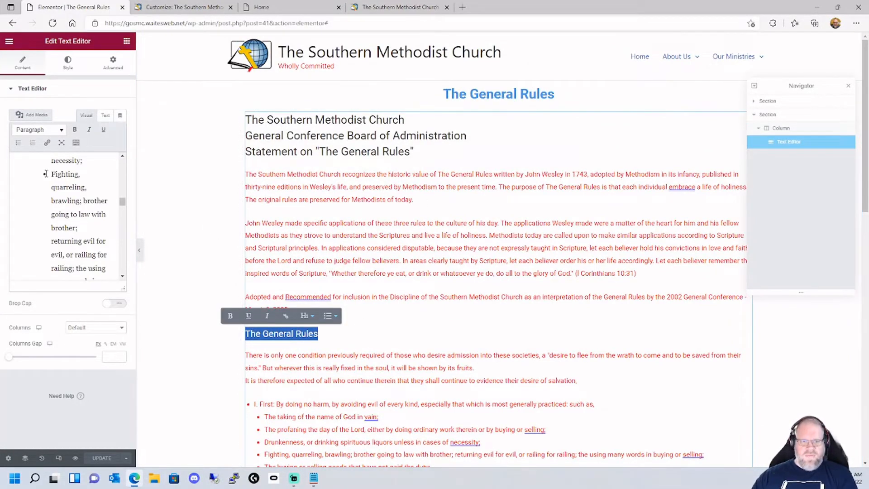
Search the Elementor Finder for "article", open the Articles of Religion page, and check its text colors down to the footer.
{"action": "left_click", "coordinate": [9, 41]}
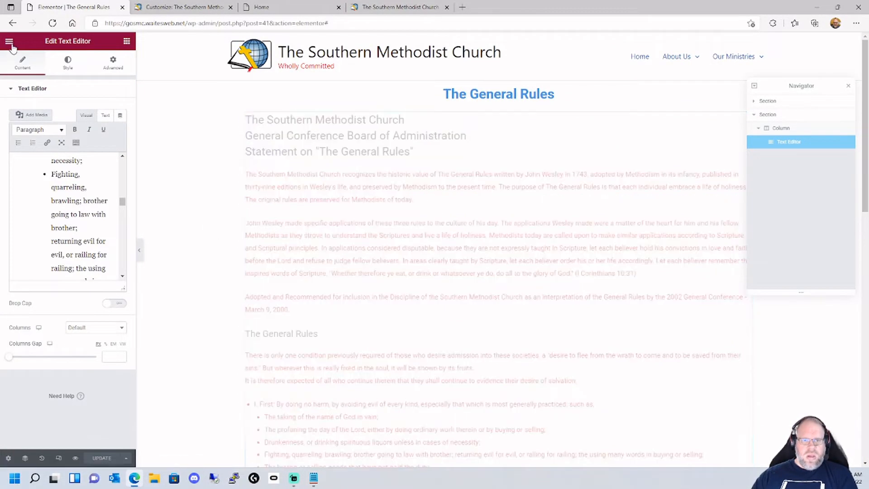
{"action": "left_click", "coordinate": [46, 163]}
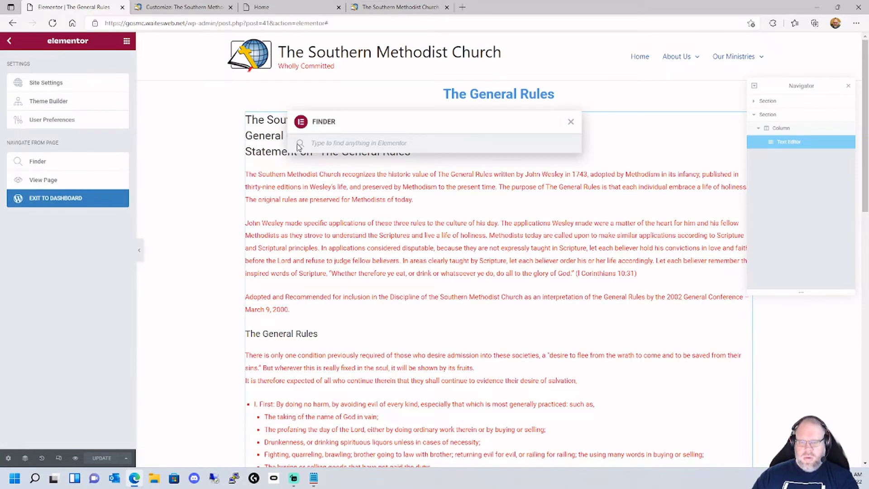
{"action": "type", "text": "article"}
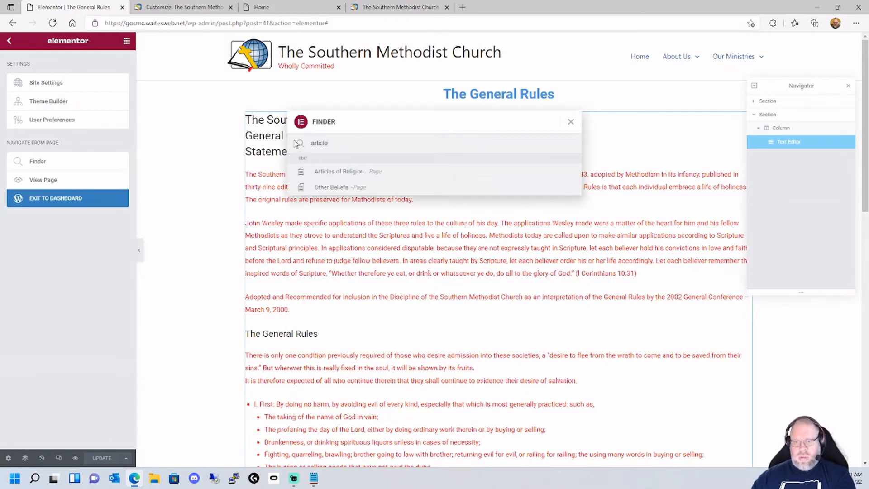
{"action": "left_click", "coordinate": [335, 174]}
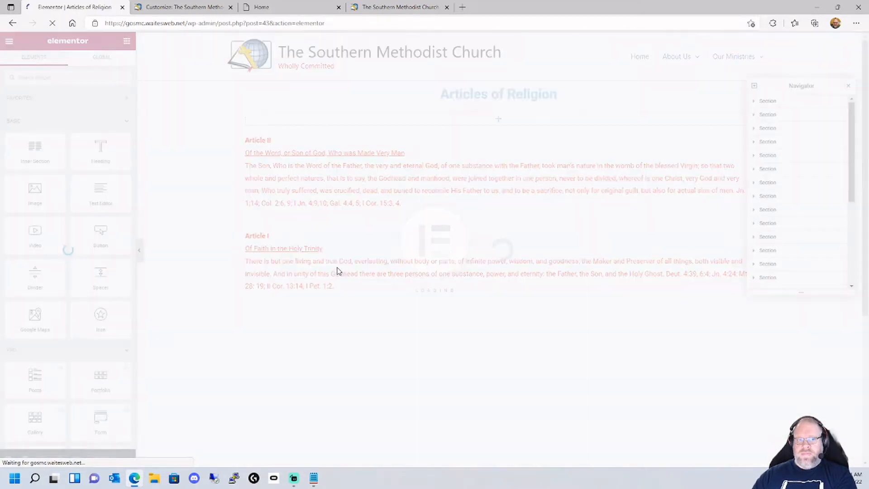
{"action": "scroll", "coordinate": [380, 289], "scroll_direction": "down", "scroll_amount": 5}
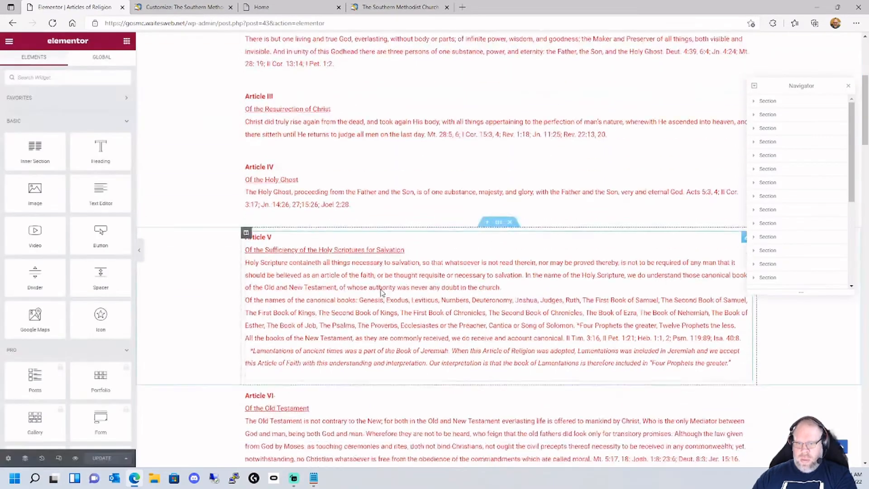
{"action": "scroll", "coordinate": [380, 292], "scroll_direction": "down", "scroll_amount": 15}
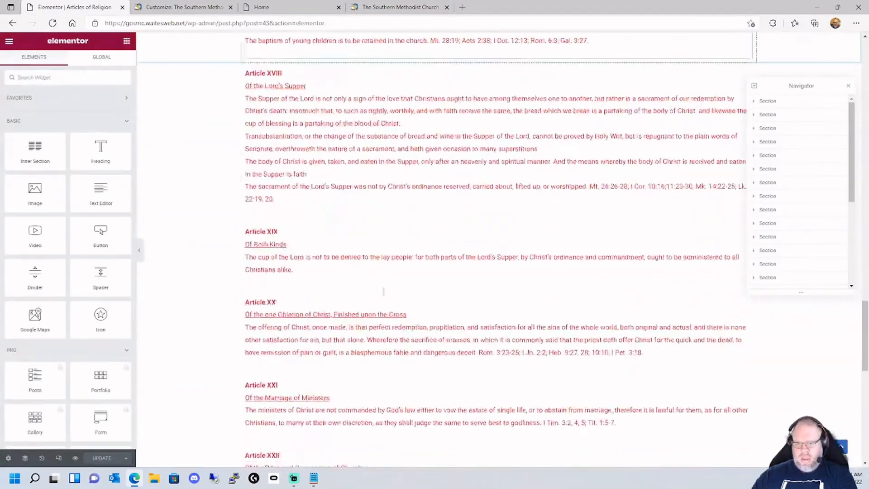
{"action": "scroll", "coordinate": [383, 291], "scroll_direction": "down", "scroll_amount": 10}
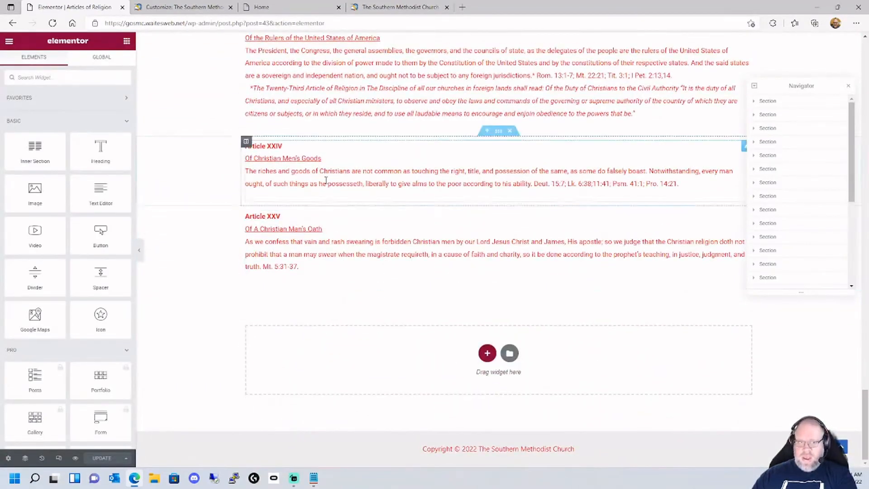
Search the Elementor Finder for "a" and open the Women's Missionary Society page for editing.
{"action": "left_click", "coordinate": [9, 42]}
{"action": "left_click", "coordinate": [41, 162]}
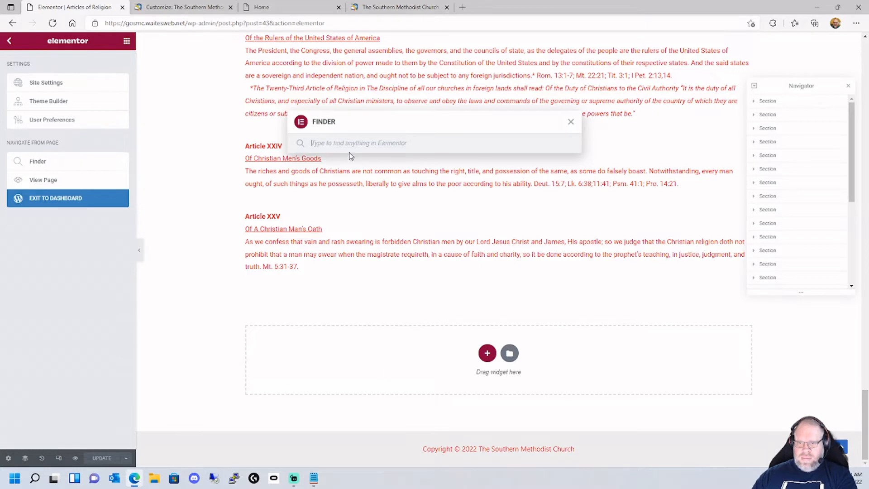
{"action": "type", "text": "a"}
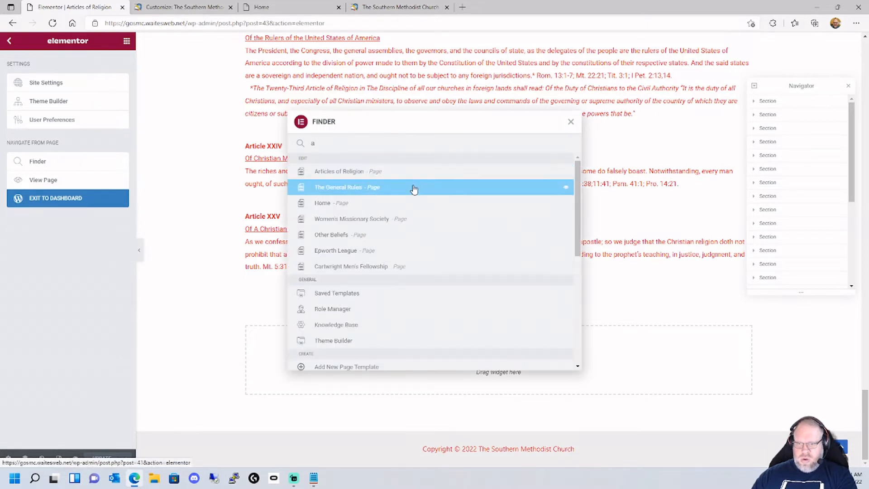
{"action": "left_click", "coordinate": [368, 220]}
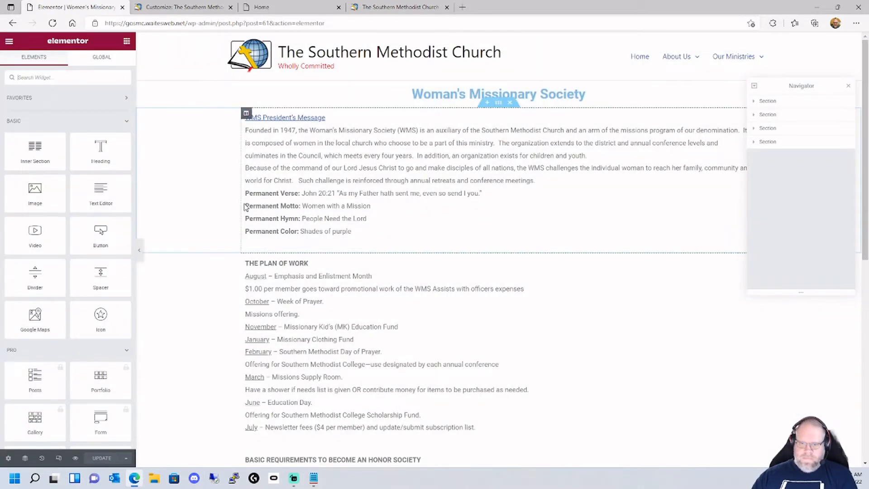
Set the text color of the introductory text block under the Woman's Missionary Society heading to the global Theme Color 4.
{"action": "left_click", "coordinate": [368, 167]}
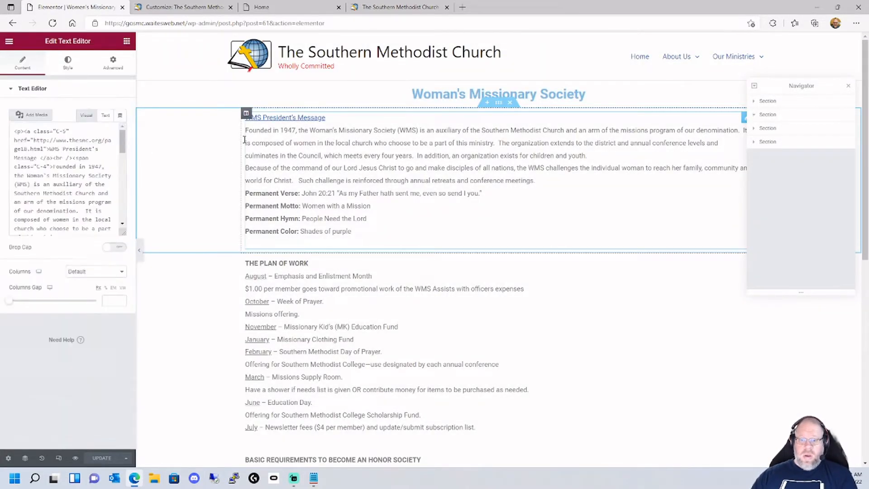
{"action": "left_click", "coordinate": [68, 61]}
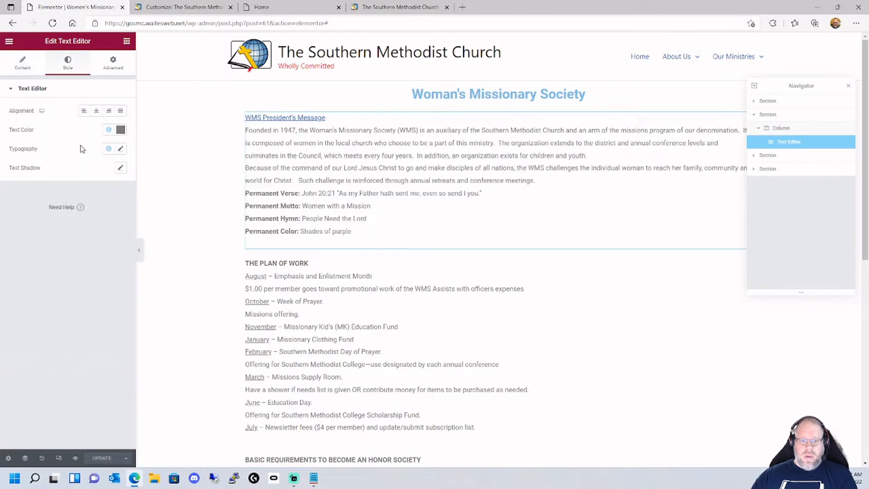
{"action": "left_click", "coordinate": [108, 130]}
{"action": "left_click", "coordinate": [40, 266]}
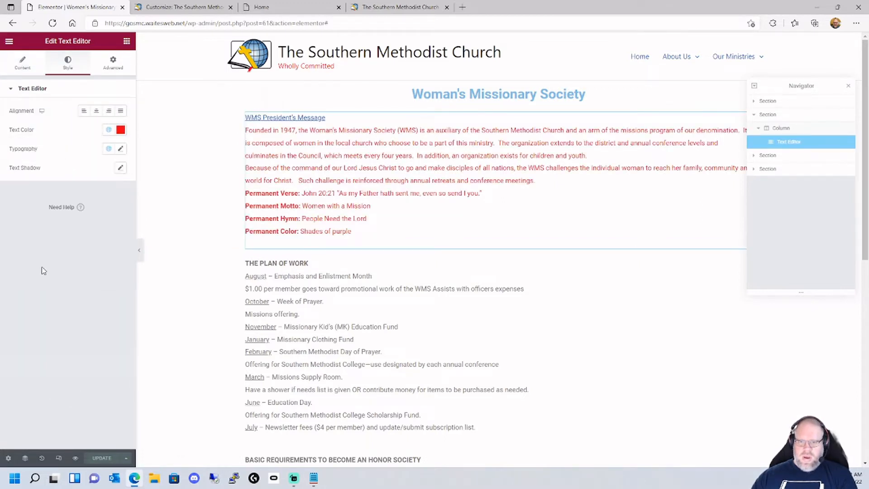
Set the text color of the "The Plan of Work" text block to the global Theme Color 4.
{"action": "left_click", "coordinate": [276, 277]}
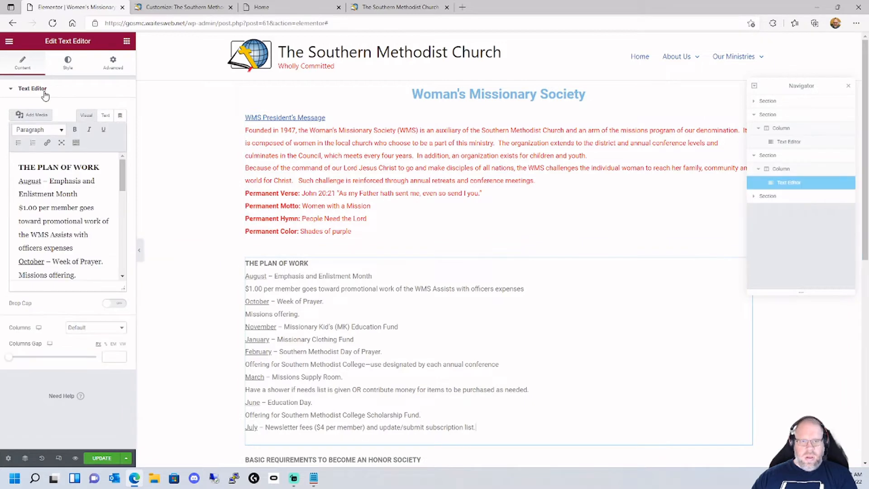
{"action": "left_click", "coordinate": [67, 63]}
{"action": "left_click", "coordinate": [108, 130]}
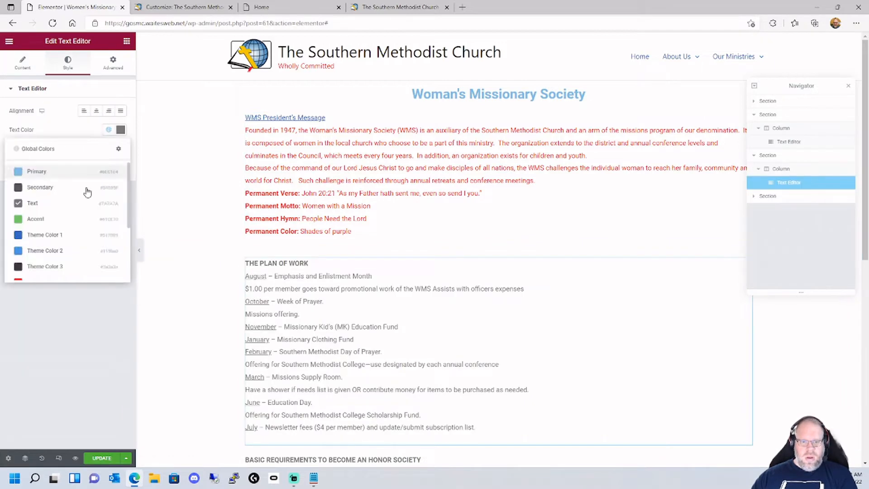
{"action": "left_click", "coordinate": [34, 269]}
Set the text color of the "Basic Requirements to Become an Honor Society" text block to the global Theme Color 4.
{"action": "scroll", "coordinate": [389, 233], "scroll_direction": "down", "scroll_amount": 5}
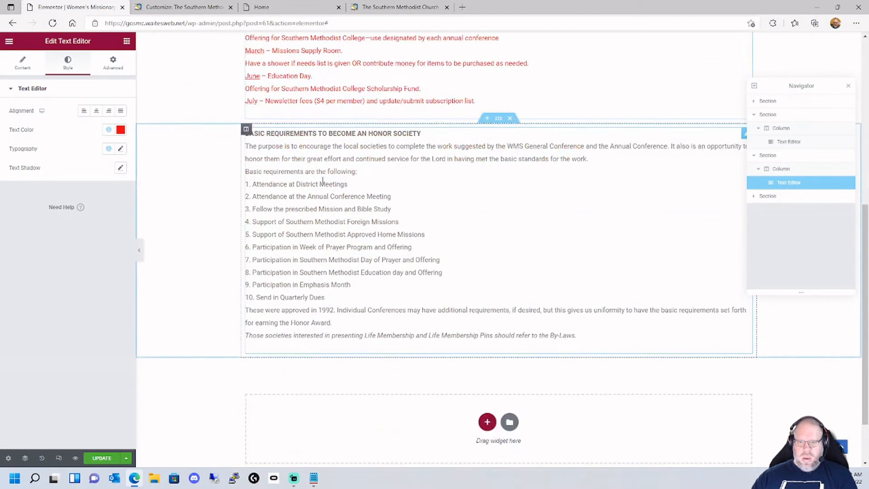
{"action": "left_click", "coordinate": [285, 183]}
{"action": "left_click", "coordinate": [68, 63]}
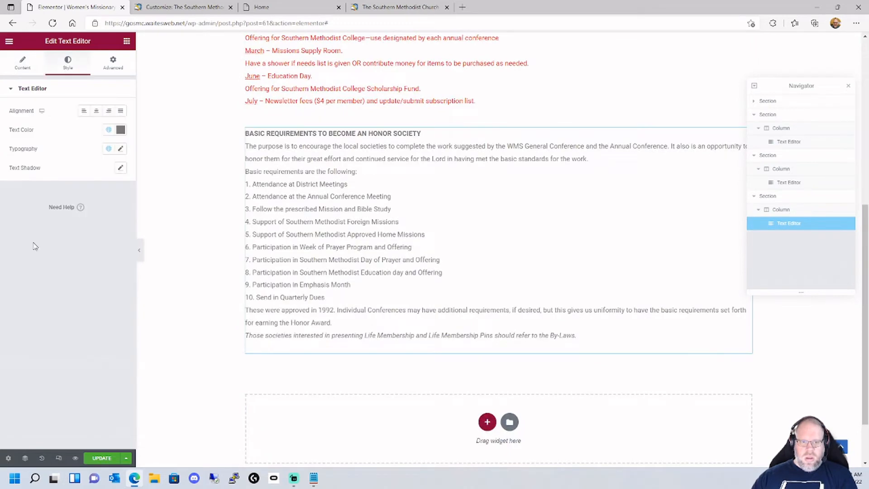
{"action": "left_click", "coordinate": [110, 131]}
{"action": "left_click", "coordinate": [34, 278]}
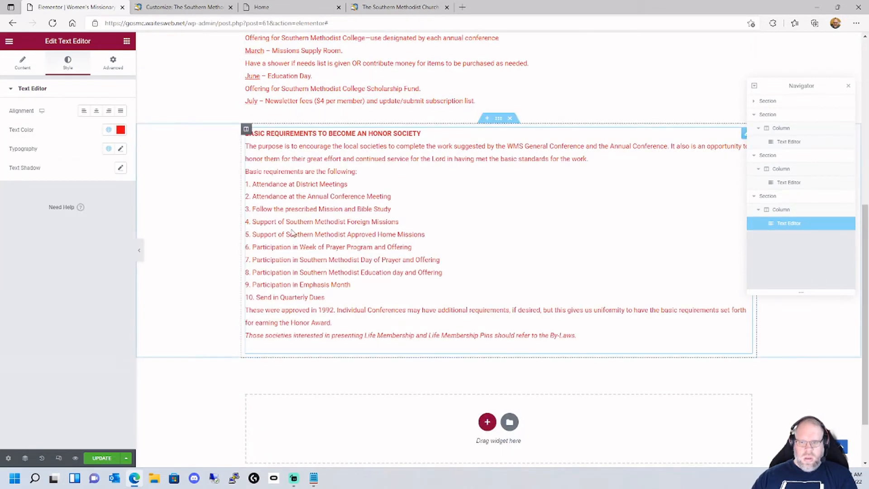
Save the updated Women's Missionary Society page and review its text colors.
{"action": "scroll", "coordinate": [291, 232], "scroll_direction": "down", "scroll_amount": 2}
{"action": "left_click", "coordinate": [101, 458]}
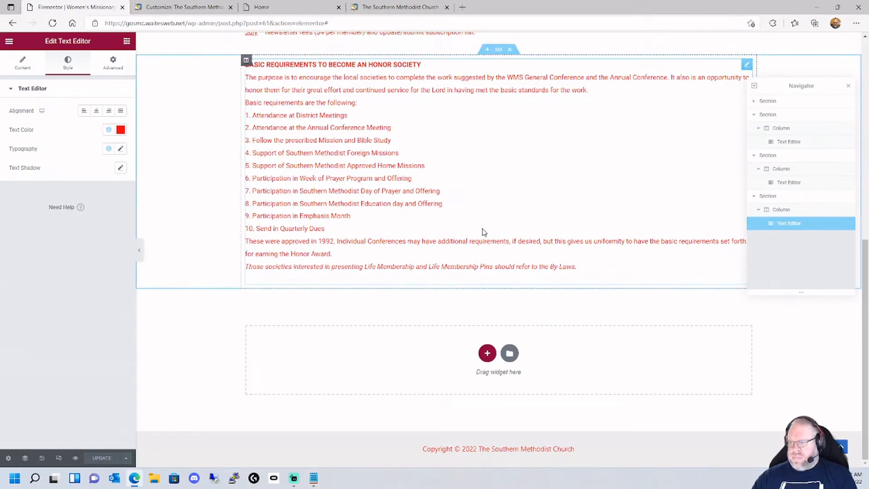
{"action": "scroll", "coordinate": [649, 265], "scroll_direction": "up", "scroll_amount": 8}
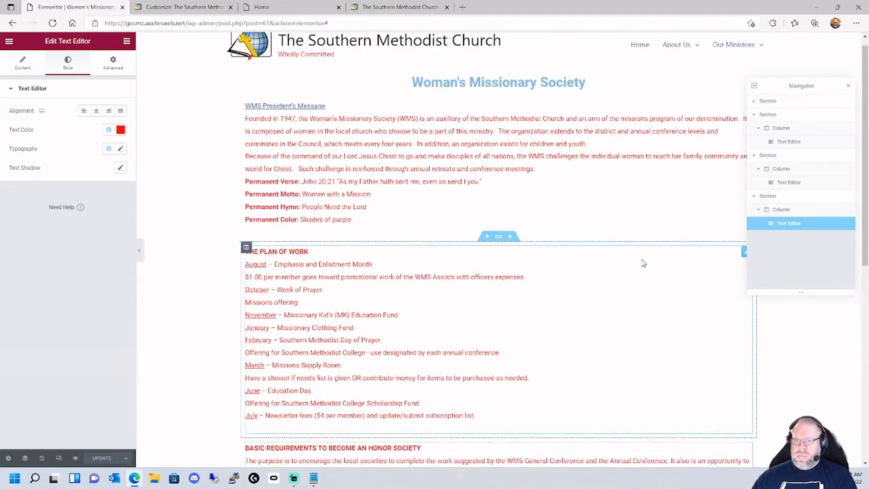
Search the Elementor Finder for "s" and open the Other Beliefs page for editing.
{"action": "left_click", "coordinate": [8, 41]}
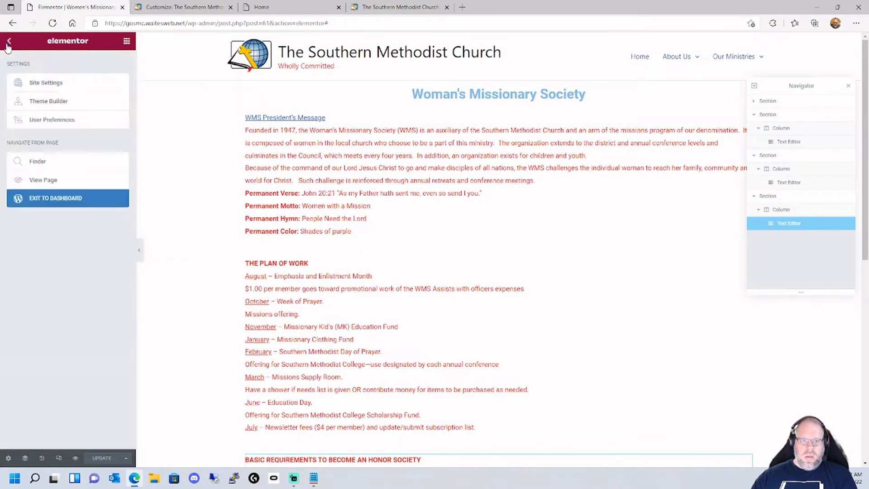
{"action": "left_click", "coordinate": [50, 162]}
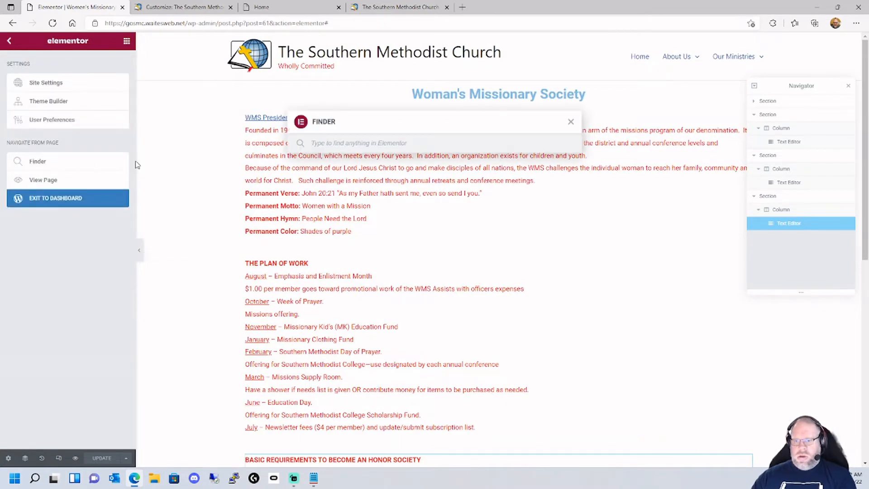
{"action": "type", "text": "s"}
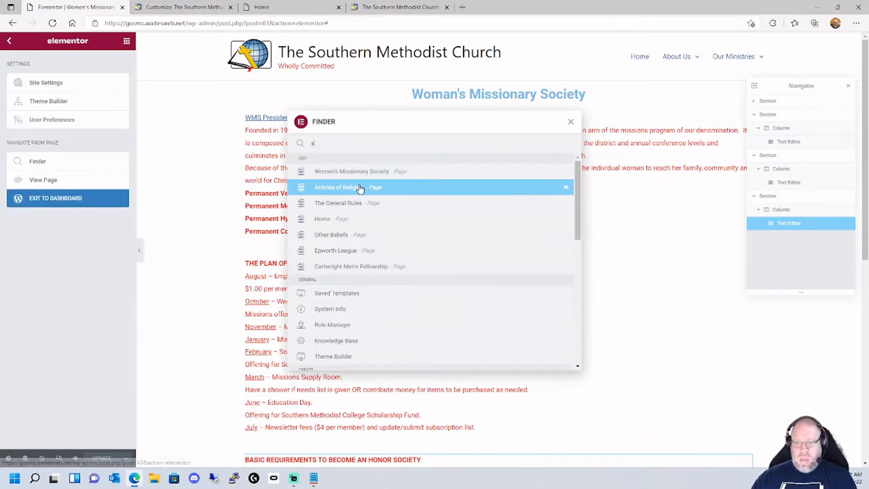
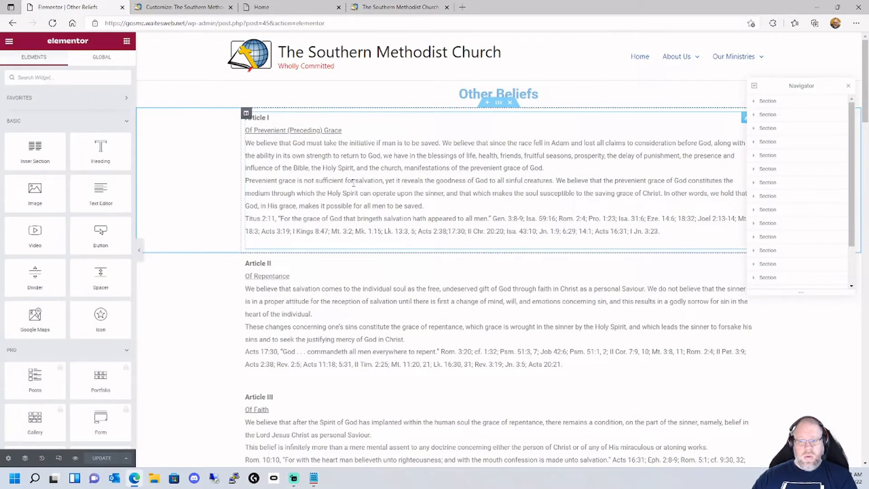
Set the text color of the Article I "Of Prevenient (Preceding) Grace" text block to the global Theme Color 4.
{"action": "left_click", "coordinate": [354, 182]}
{"action": "left_click", "coordinate": [68, 63]}
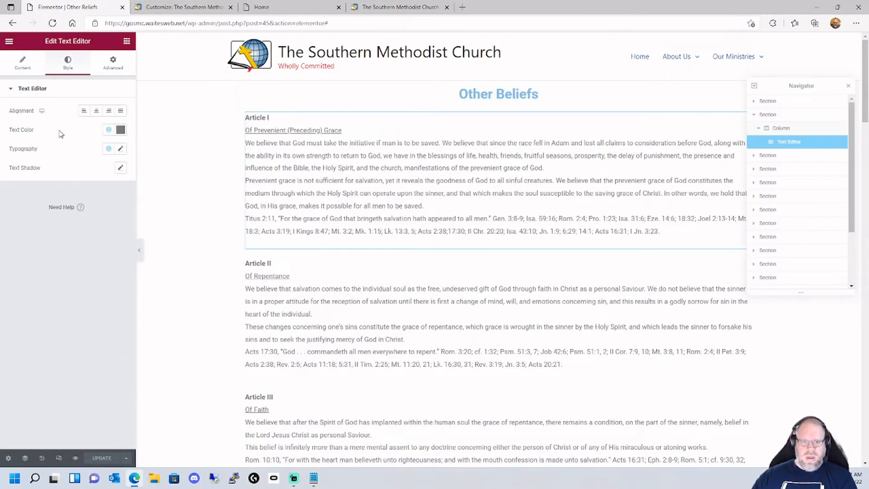
{"action": "left_click", "coordinate": [109, 131]}
{"action": "left_click", "coordinate": [41, 281]}
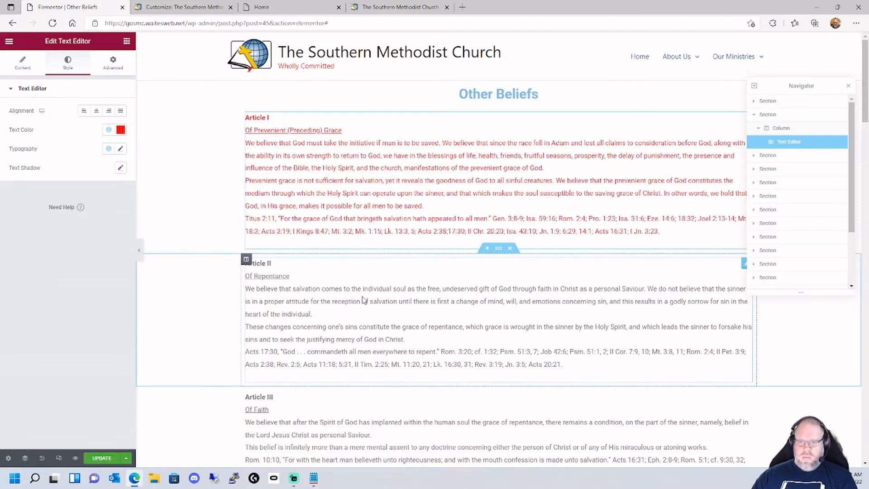
Set the text color of the Article II "Of Repentance" text block to the global Theme Color 4.
{"action": "left_click", "coordinate": [362, 298]}
{"action": "left_click", "coordinate": [67, 62]}
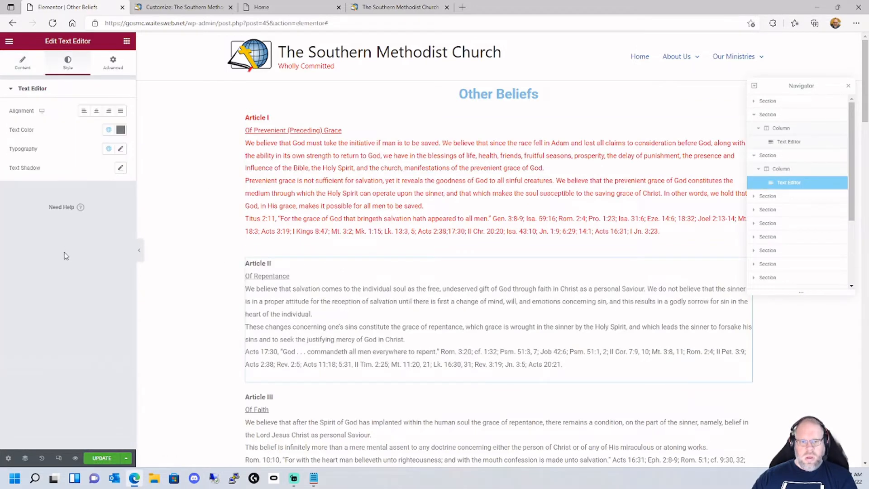
{"action": "left_click", "coordinate": [108, 131]}
{"action": "left_click", "coordinate": [36, 281]}
Set the text color of the Article III "Of Faith" text block to the global Theme Color 4.
{"action": "scroll", "coordinate": [365, 271], "scroll_direction": "down", "scroll_amount": 5}
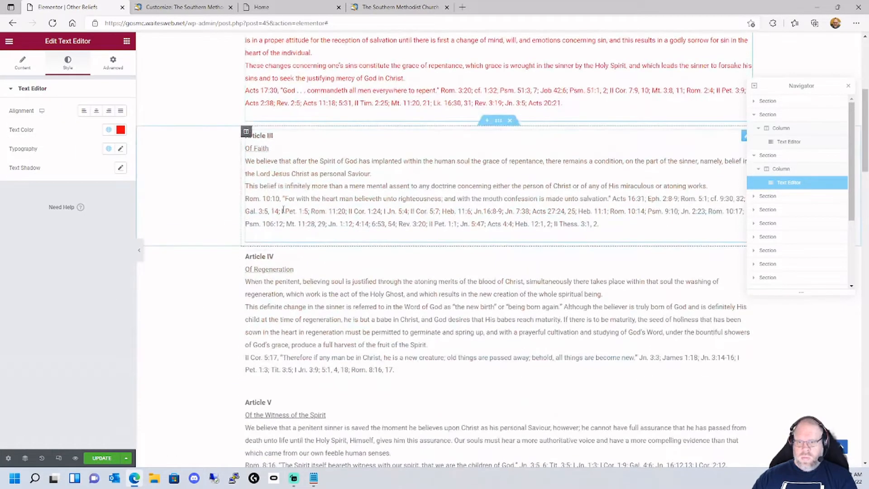
{"action": "left_click", "coordinate": [283, 209]}
{"action": "left_click", "coordinate": [68, 62]}
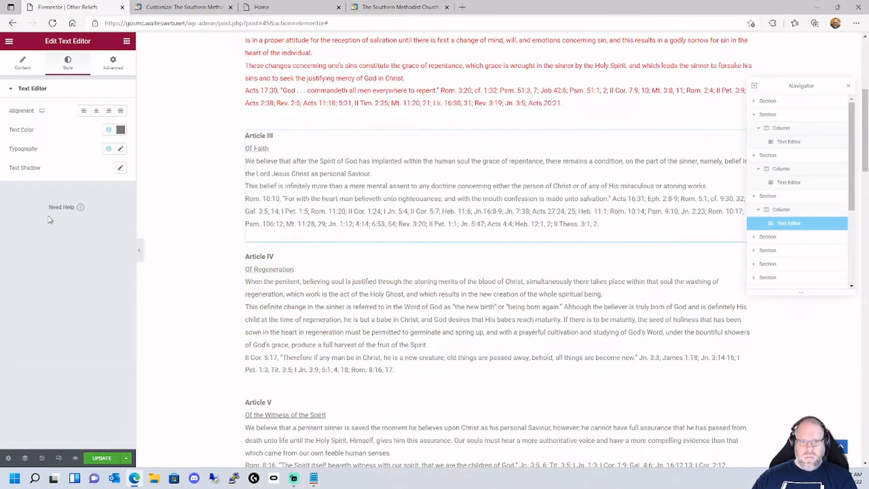
{"action": "left_click", "coordinate": [108, 130]}
{"action": "left_click", "coordinate": [30, 282]}
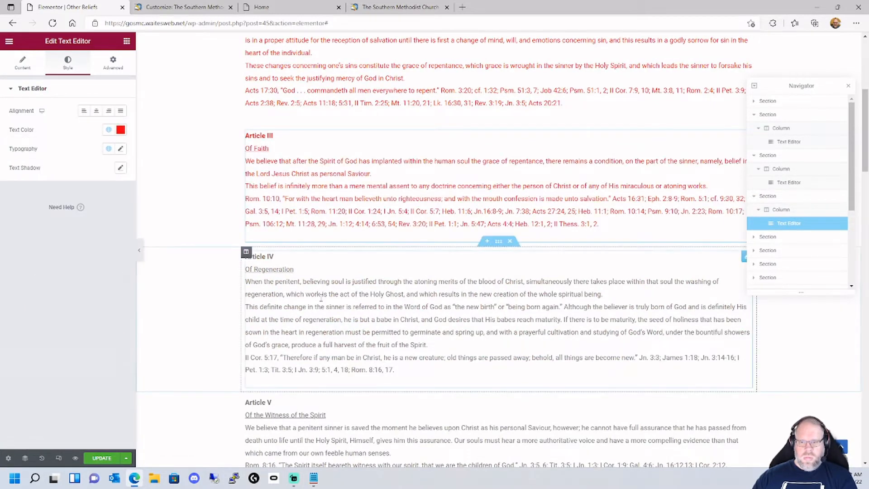
Set the text color of the Article IV "Of Regeneration" text block to the global Theme Color 4.
{"action": "left_click", "coordinate": [290, 290]}
{"action": "left_click", "coordinate": [68, 63]}
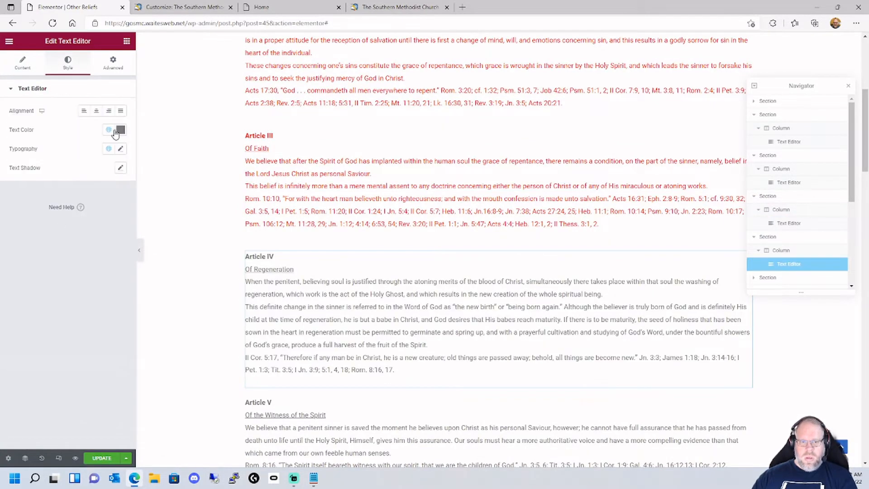
{"action": "left_click", "coordinate": [109, 131]}
{"action": "left_click", "coordinate": [30, 281]}
Set the text color of the Article V "Of the Witness of the Spirit" text block to the global Theme Color 4.
{"action": "scroll", "coordinate": [348, 284], "scroll_direction": "down", "scroll_amount": 5}
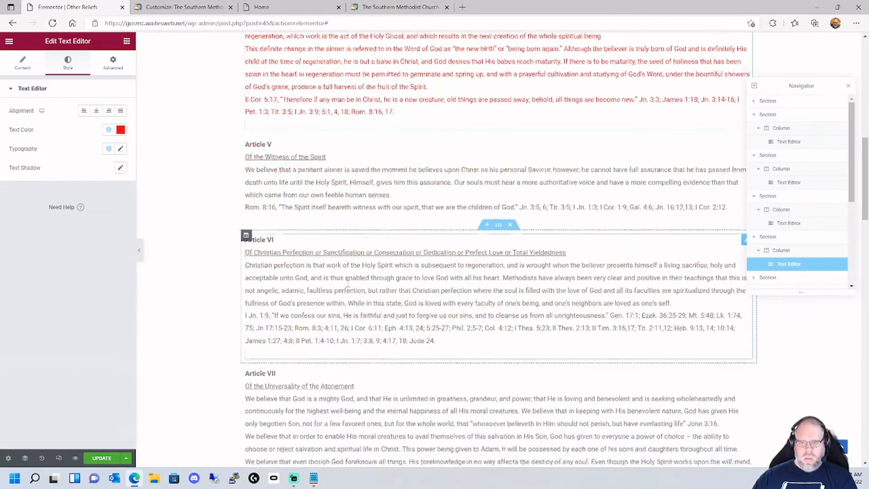
{"action": "left_click", "coordinate": [316, 182]}
{"action": "left_click", "coordinate": [68, 63]}
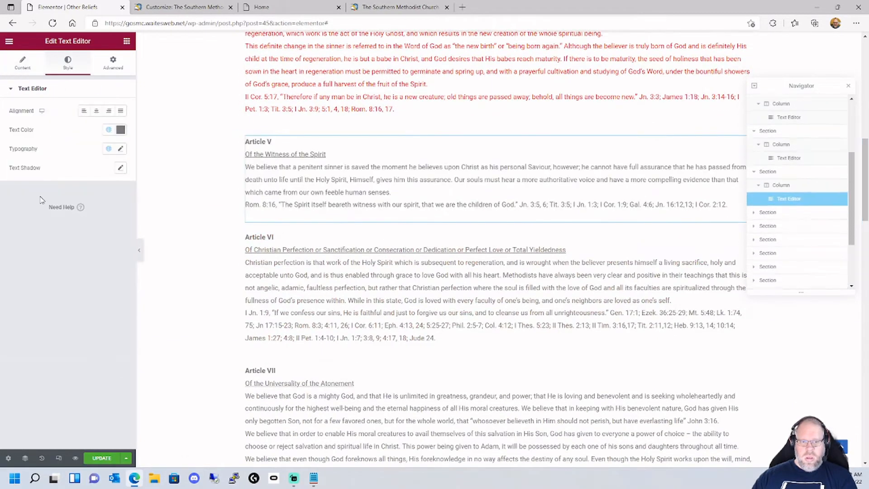
{"action": "left_click", "coordinate": [108, 130]}
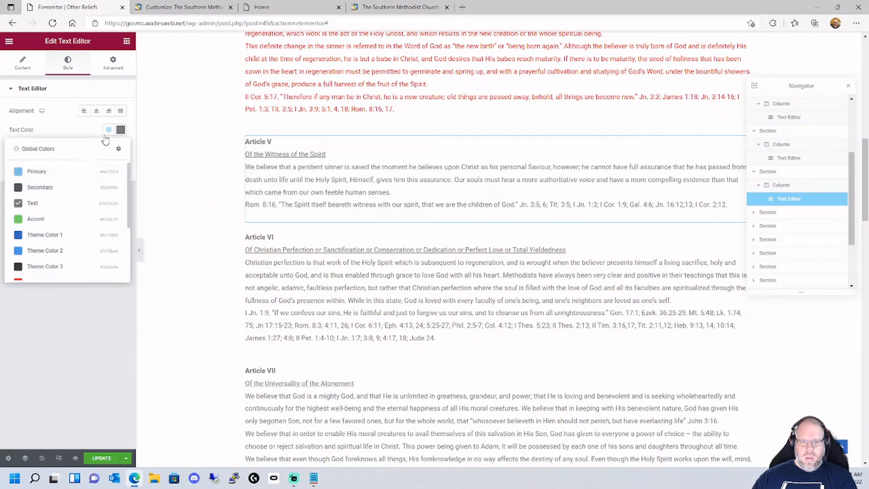
{"action": "left_click", "coordinate": [30, 282]}
Set the text color of the Article VI text block about Christian Perfection to the global Theme Color 4.
{"action": "scroll", "coordinate": [320, 275], "scroll_direction": "down", "scroll_amount": 3}
{"action": "left_click", "coordinate": [319, 181]}
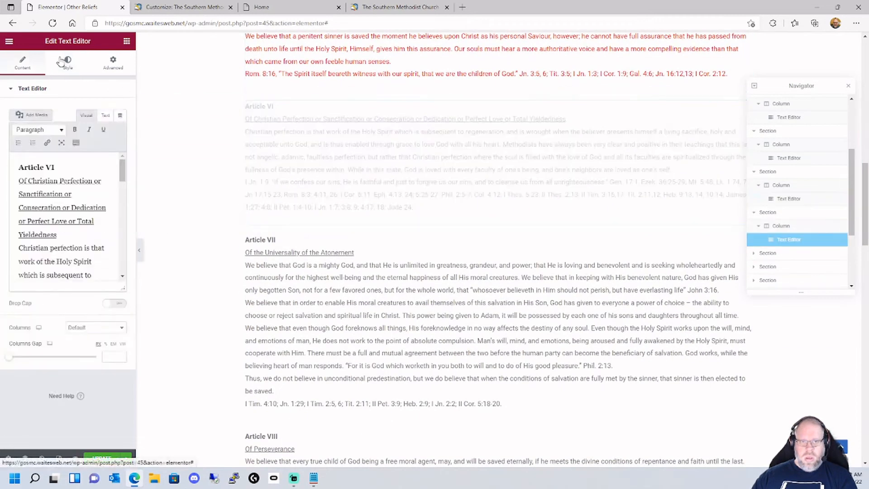
{"action": "left_click", "coordinate": [68, 62]}
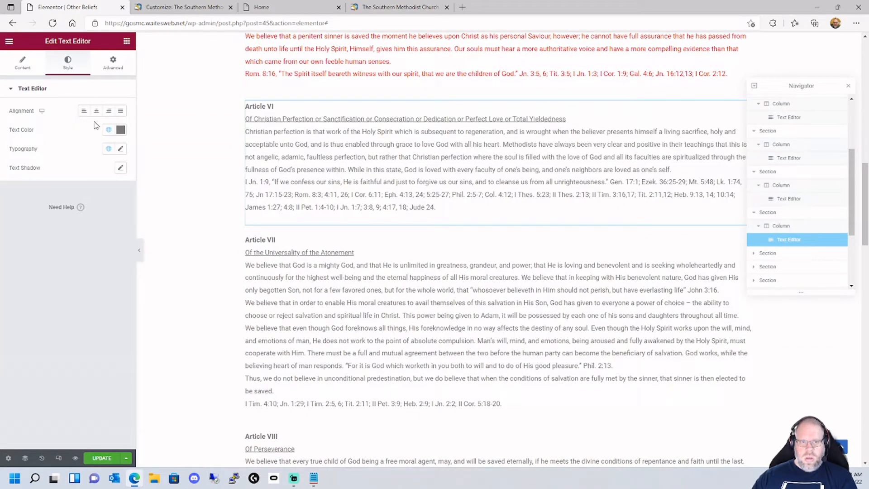
{"action": "left_click", "coordinate": [108, 131]}
{"action": "left_click", "coordinate": [21, 272]}
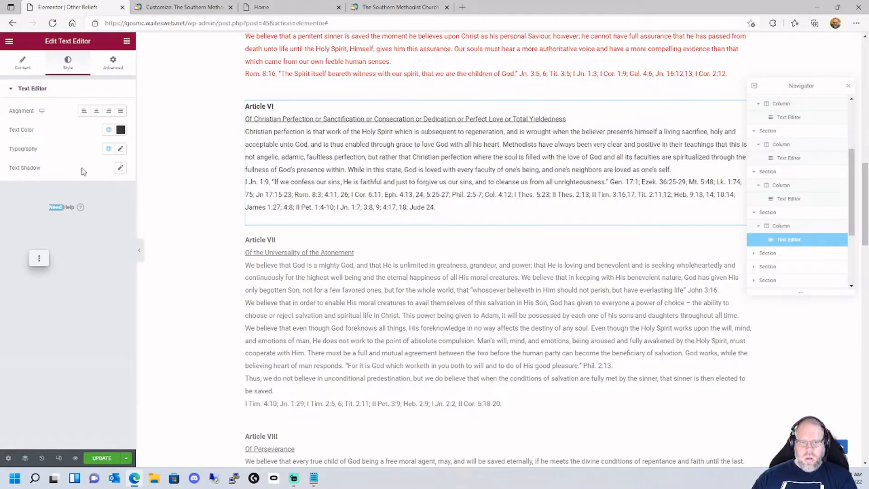
{"action": "left_click", "coordinate": [108, 130]}
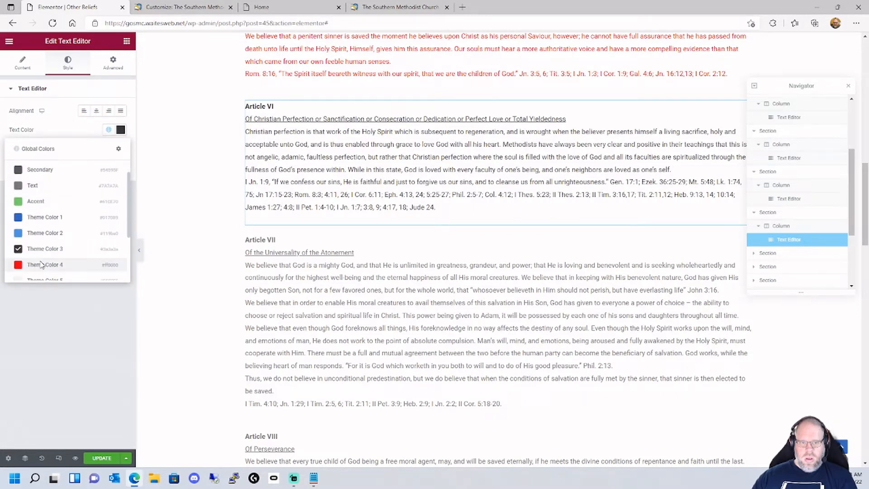
{"action": "left_click", "coordinate": [41, 265]}
Set the text color of the Article VII "Of the Universality of the Atonement" text block to the global Theme Color 4.
{"action": "left_click", "coordinate": [316, 272]}
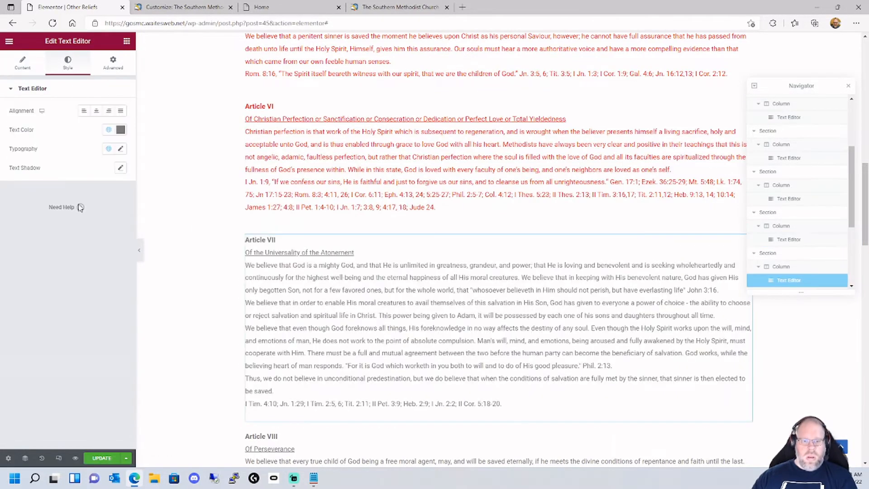
{"action": "left_click", "coordinate": [109, 131]}
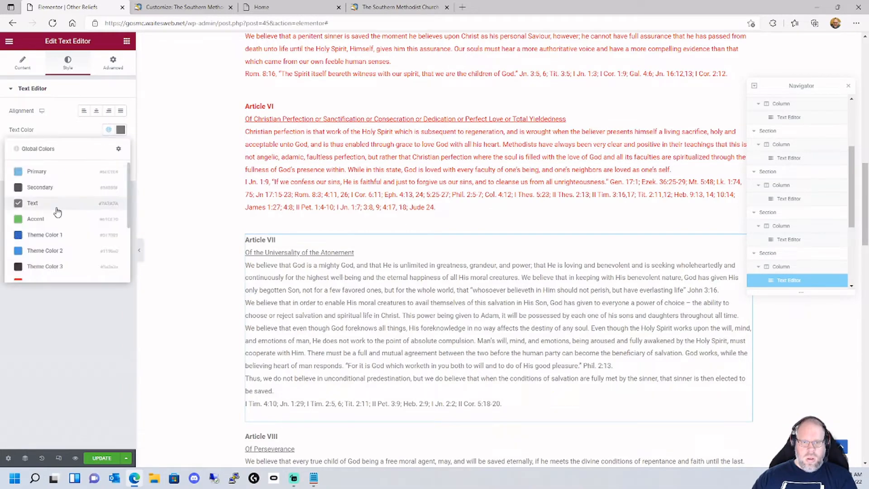
{"action": "left_click", "coordinate": [96, 262]}
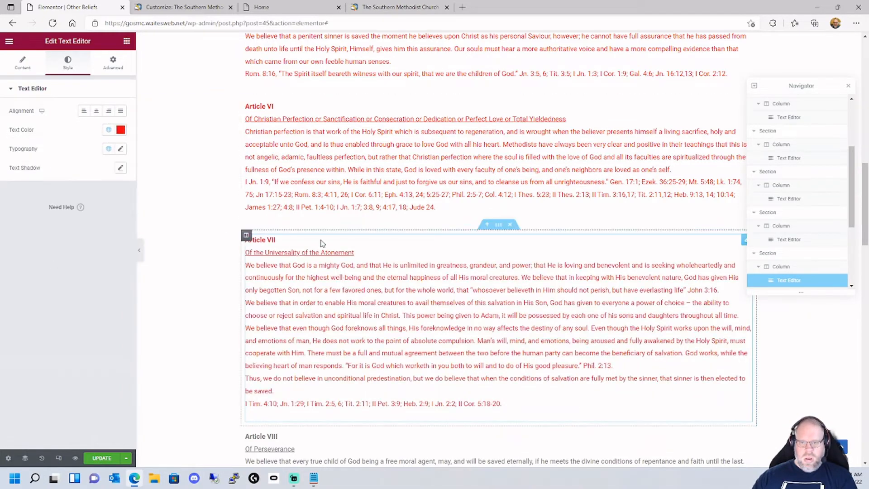
Set the text color of the Article VIII "Of Perseverance" text block to the global Theme Color 4.
{"action": "scroll", "coordinate": [331, 246], "scroll_direction": "down", "scroll_amount": 4}
{"action": "left_click", "coordinate": [325, 260]}
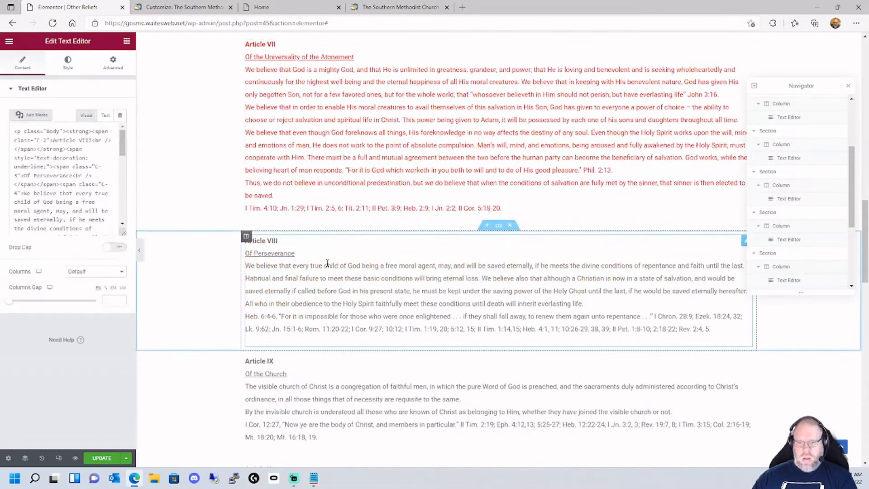
{"action": "left_click", "coordinate": [68, 62]}
{"action": "left_click", "coordinate": [108, 131]}
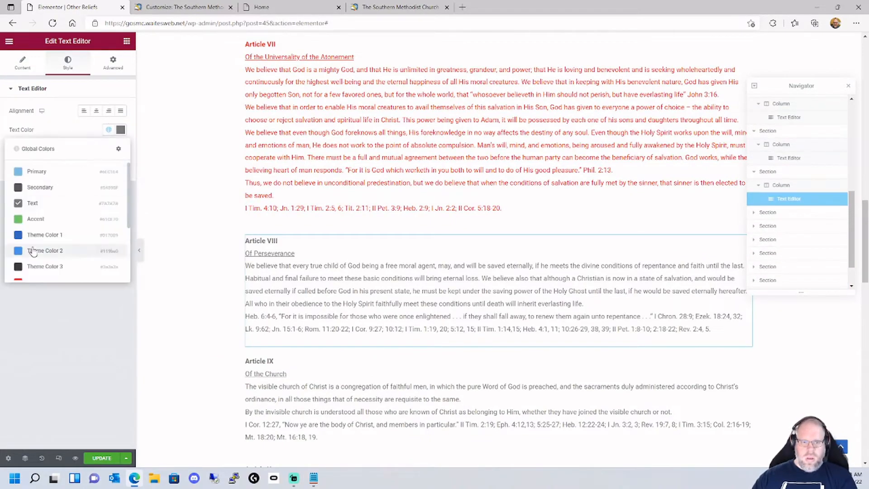
{"action": "left_click", "coordinate": [33, 255]}
Set the text color of the Article IX "Of the Church" text block to the global Theme Color 4.
{"action": "scroll", "coordinate": [354, 285], "scroll_direction": "down", "scroll_amount": 2}
{"action": "scroll", "coordinate": [354, 285], "scroll_direction": "down", "scroll_amount": 1}
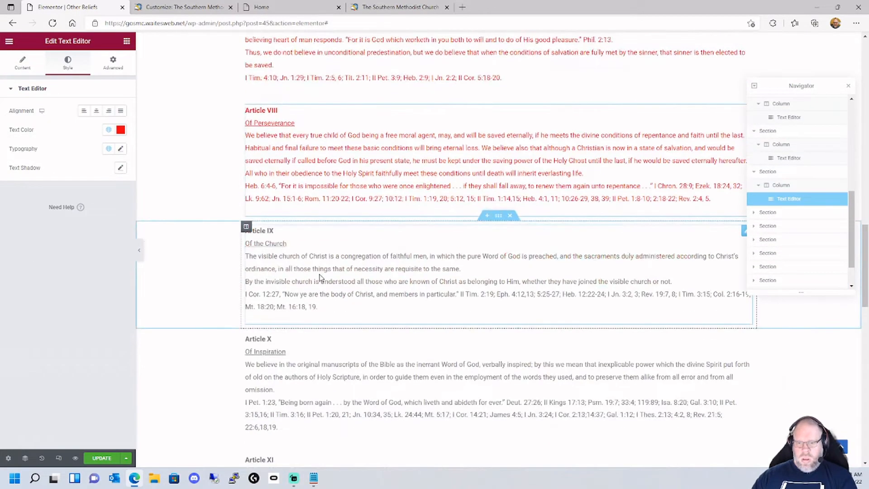
{"action": "left_click", "coordinate": [320, 277]}
{"action": "left_click", "coordinate": [67, 62]}
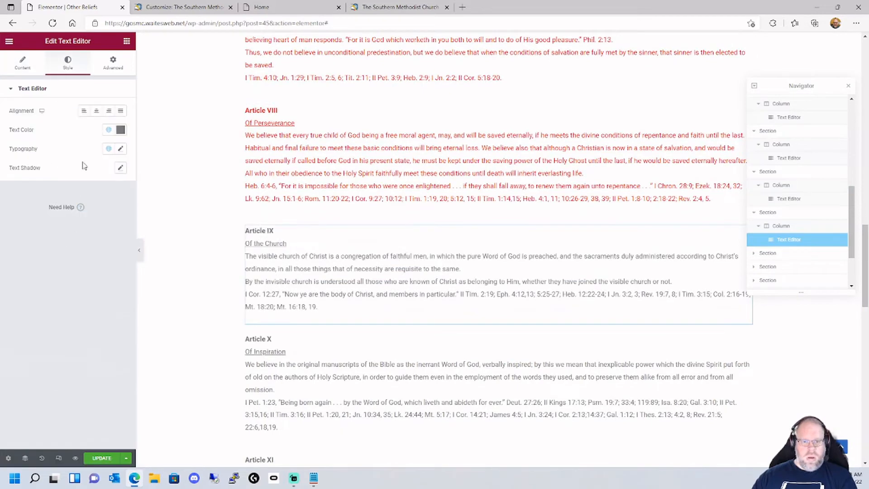
{"action": "left_click", "coordinate": [108, 130]}
{"action": "left_click", "coordinate": [48, 281]}
Set the text color of the Article X "Of Inspiration" text block to the global Theme Color 4.
{"action": "scroll", "coordinate": [389, 290], "scroll_direction": "down", "scroll_amount": 4}
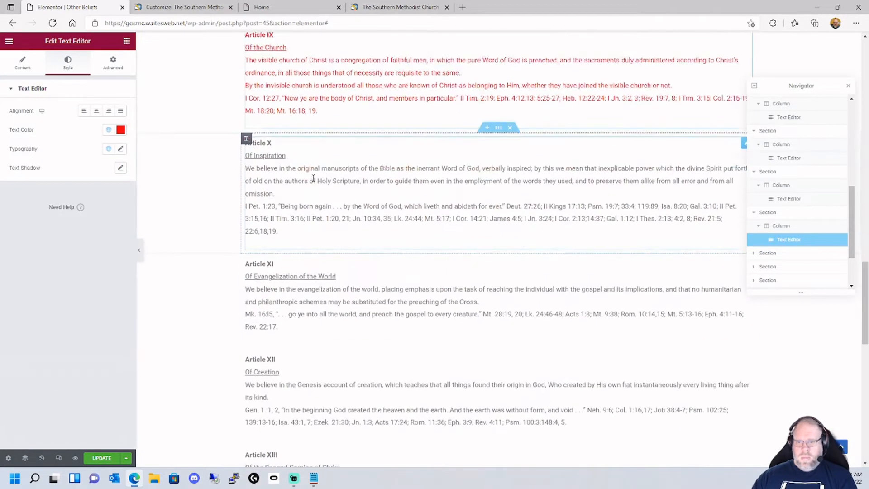
{"action": "left_click", "coordinate": [313, 179]}
{"action": "left_click", "coordinate": [69, 64]}
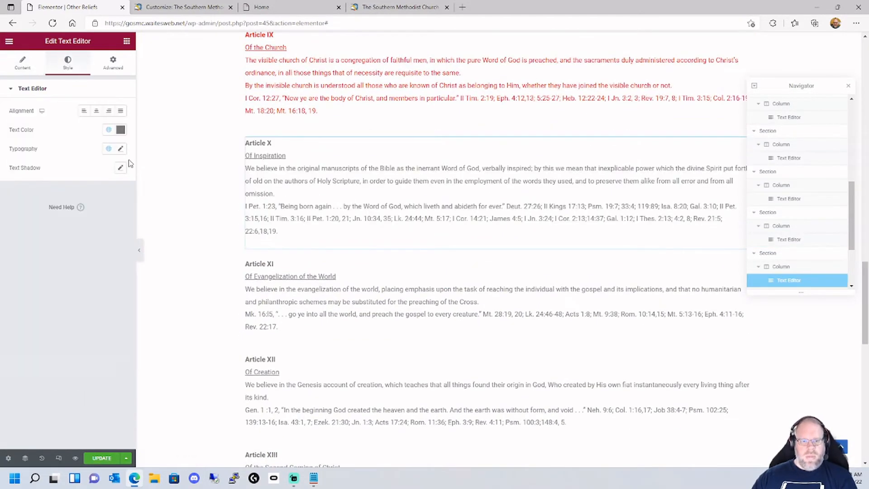
{"action": "left_click", "coordinate": [109, 130]}
{"action": "scroll", "coordinate": [68, 226], "scroll_direction": "down", "scroll_amount": 1}
{"action": "left_click", "coordinate": [31, 256]}
Set the text color of the Article XI "Of Evangelization of the World" text block to the global Theme Color 4.
{"action": "scroll", "coordinate": [422, 309], "scroll_direction": "down", "scroll_amount": 1}
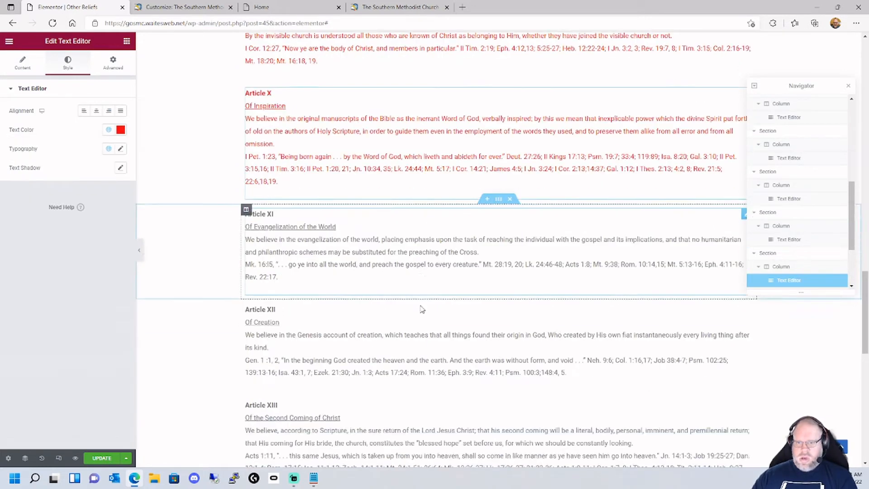
{"action": "scroll", "coordinate": [421, 309], "scroll_direction": "down", "scroll_amount": 3}
{"action": "left_click", "coordinate": [260, 120]}
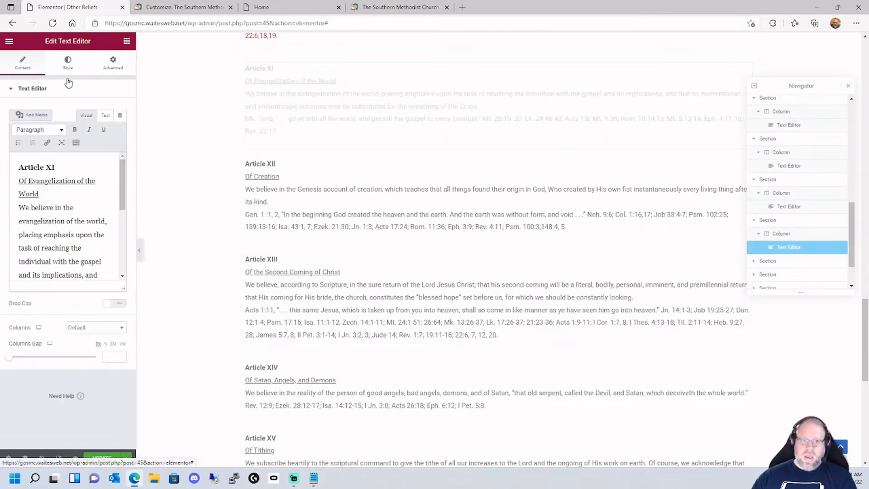
{"action": "left_click", "coordinate": [68, 63]}
{"action": "left_click", "coordinate": [108, 130]}
{"action": "scroll", "coordinate": [50, 253], "scroll_direction": "down", "scroll_amount": 1}
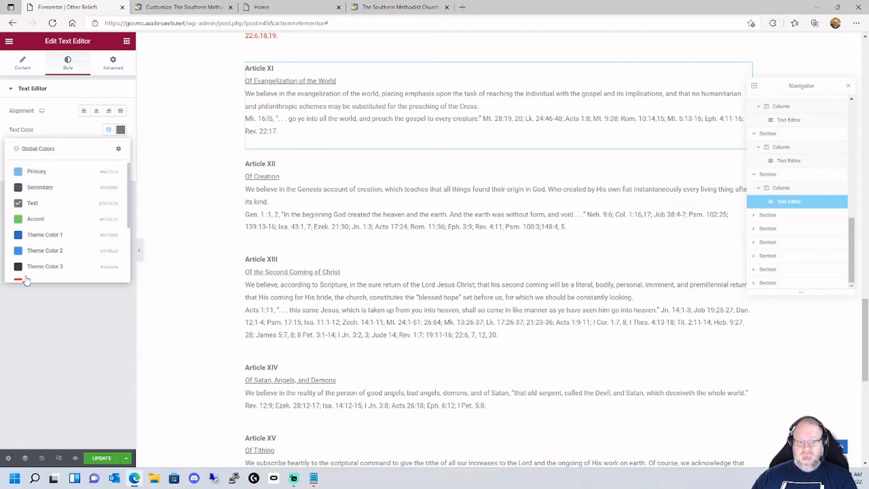
{"action": "left_click", "coordinate": [47, 280]}
Set the text color of the Article XII "Of Creation" text block to the global Theme Color 4.
{"action": "left_click", "coordinate": [365, 209]}
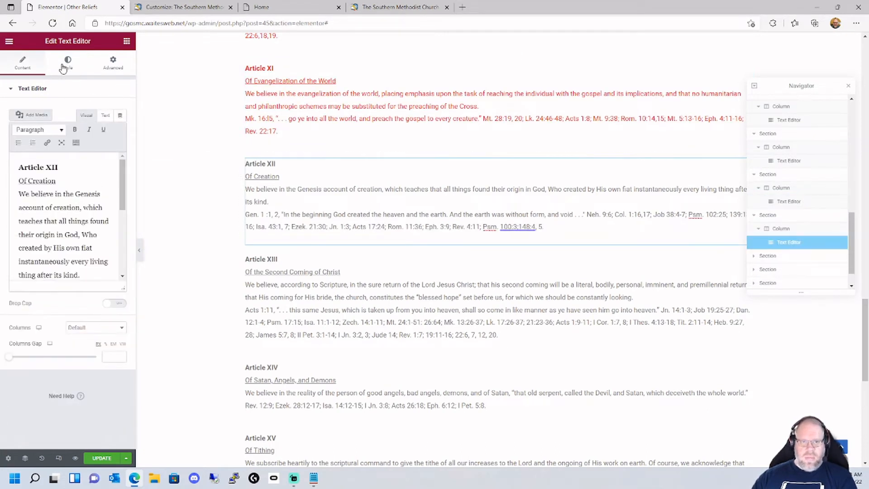
{"action": "left_click", "coordinate": [67, 64]}
{"action": "left_click", "coordinate": [109, 131]}
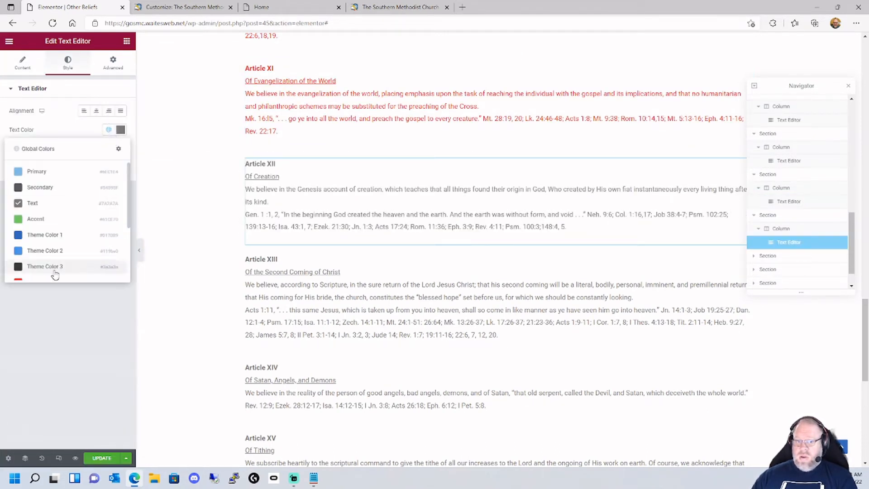
{"action": "left_click", "coordinate": [51, 276]}
Set the text color of the Article XIII "Of the Second Coming of Christ" text block to the global Theme Color 4.
{"action": "left_click", "coordinate": [346, 280]}
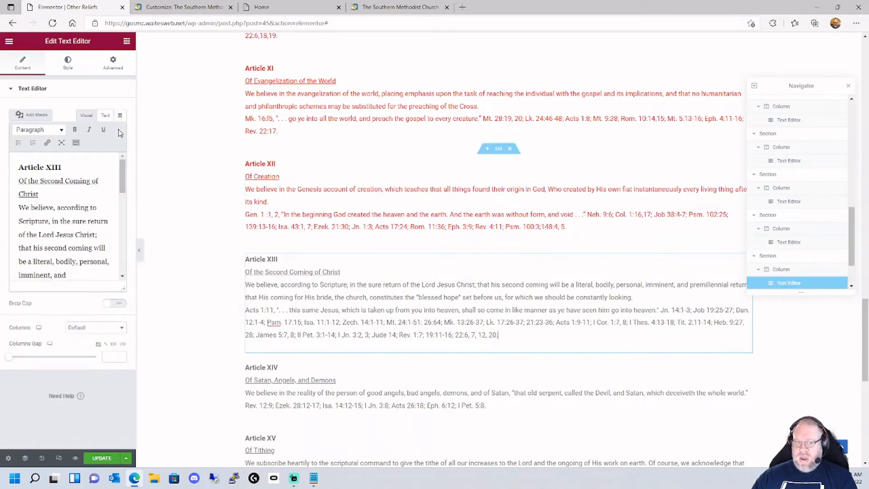
{"action": "left_click", "coordinate": [68, 63]}
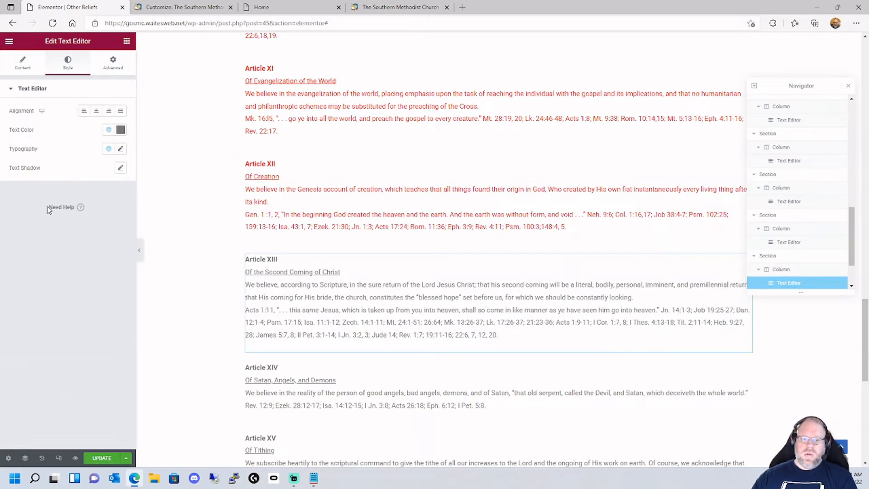
{"action": "left_click", "coordinate": [109, 131]}
{"action": "left_click", "coordinate": [32, 265]}
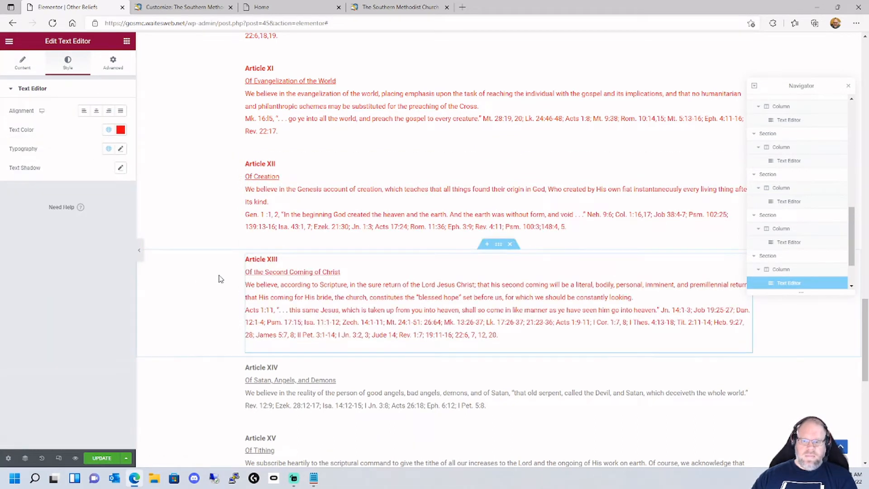
Set the text color of the Article XIV "Of Satan, Angels, and Demons" text block to the global Theme Color 4.
{"action": "scroll", "coordinate": [254, 277], "scroll_direction": "down", "scroll_amount": 3}
{"action": "left_click", "coordinate": [285, 276]}
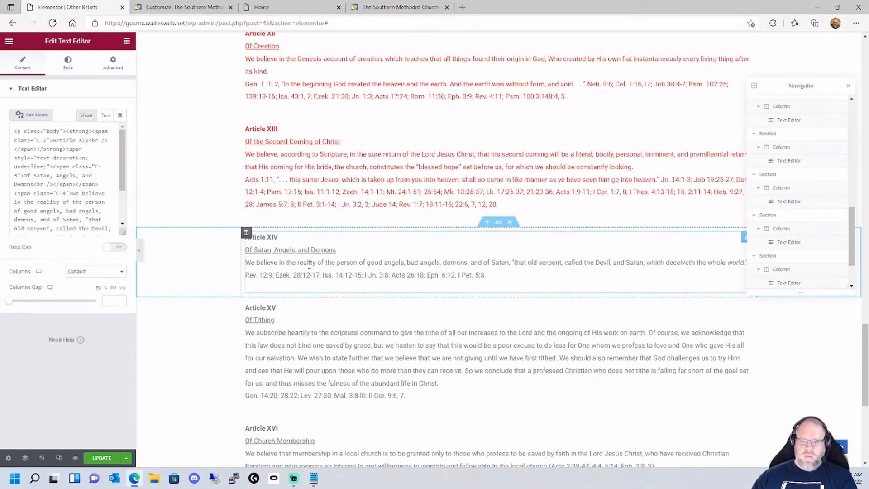
{"action": "left_click", "coordinate": [67, 62]}
{"action": "left_click", "coordinate": [107, 131]}
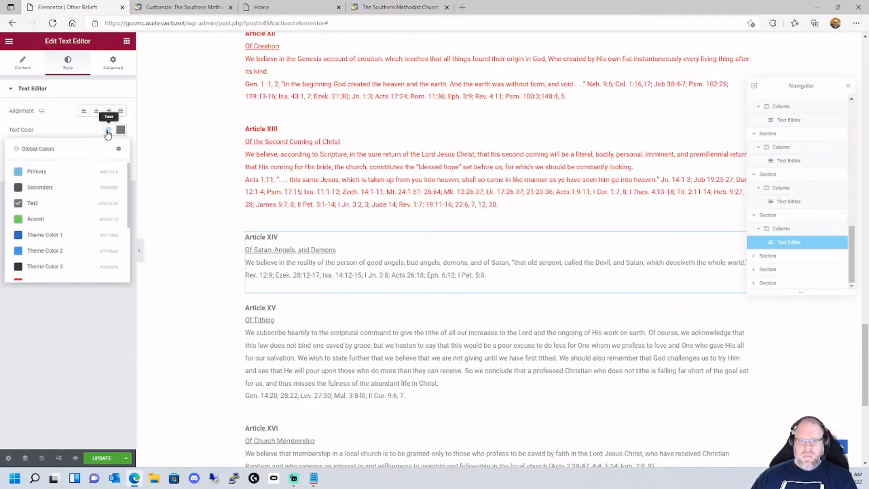
{"action": "left_click", "coordinate": [27, 280]}
Set the text color of the Article XV "Of Tithing" text block to the global Theme Color 4.
{"action": "scroll", "coordinate": [305, 273], "scroll_direction": "down", "scroll_amount": 3}
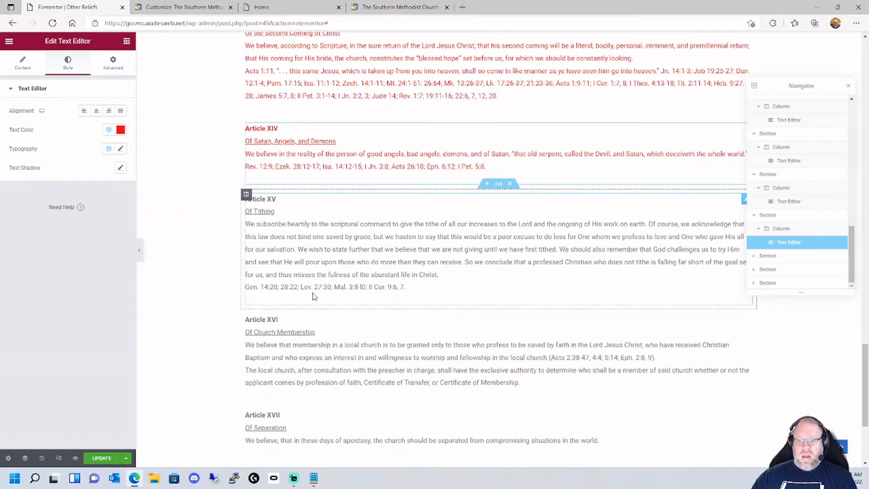
{"action": "left_click", "coordinate": [312, 226]}
{"action": "left_click", "coordinate": [67, 63]}
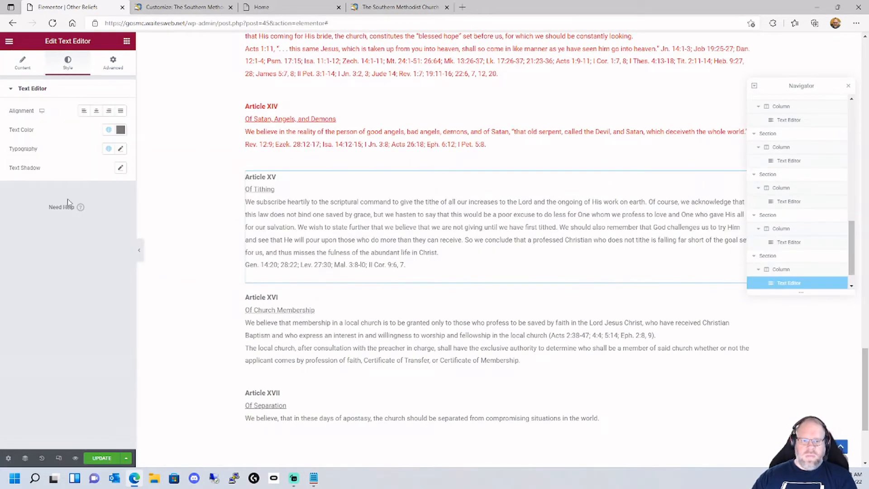
{"action": "left_click", "coordinate": [109, 130]}
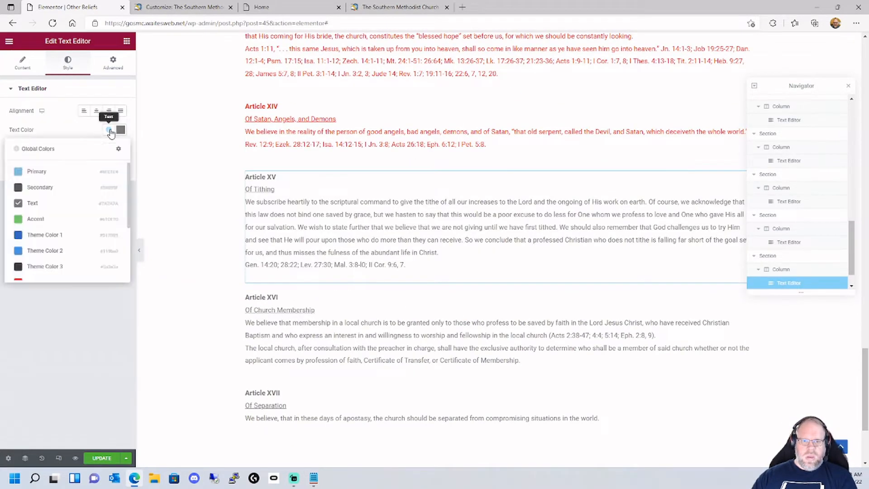
{"action": "left_click", "coordinate": [22, 279]}
Set the text color of the Article XVI "Of Church Membership" text block to the global Theme Color 4.
{"action": "left_click", "coordinate": [291, 305]}
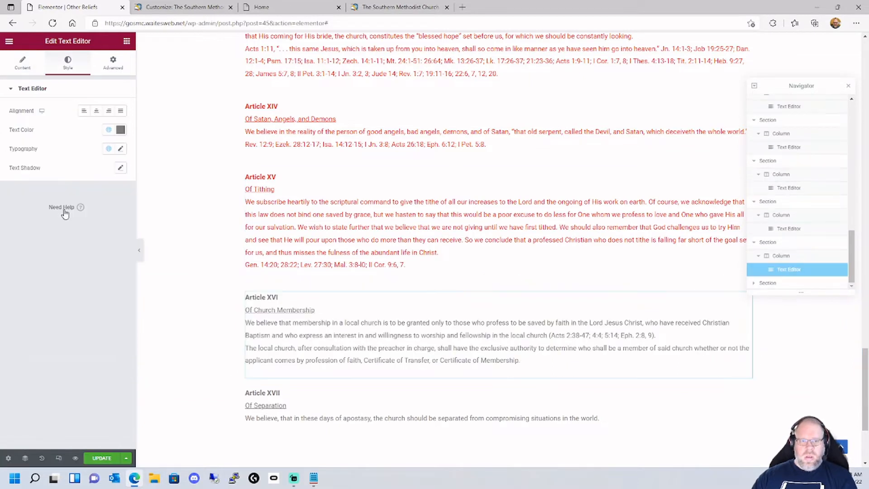
{"action": "left_click", "coordinate": [109, 132]}
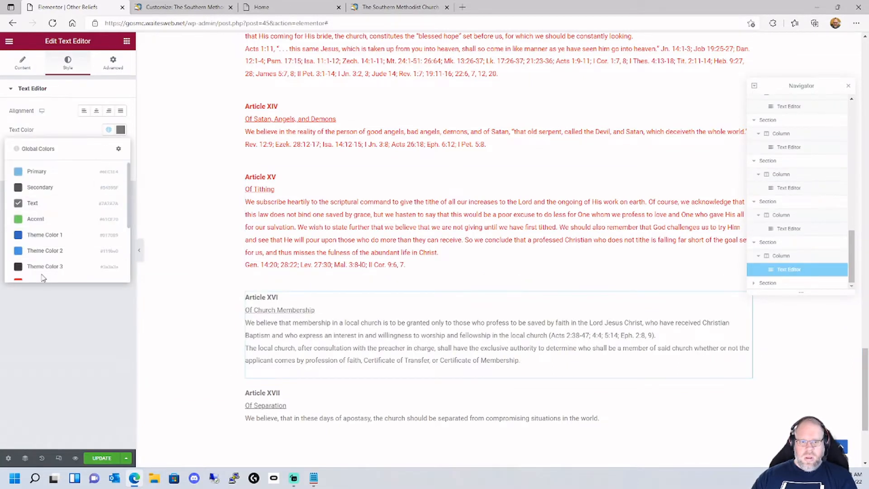
{"action": "left_click", "coordinate": [23, 281]}
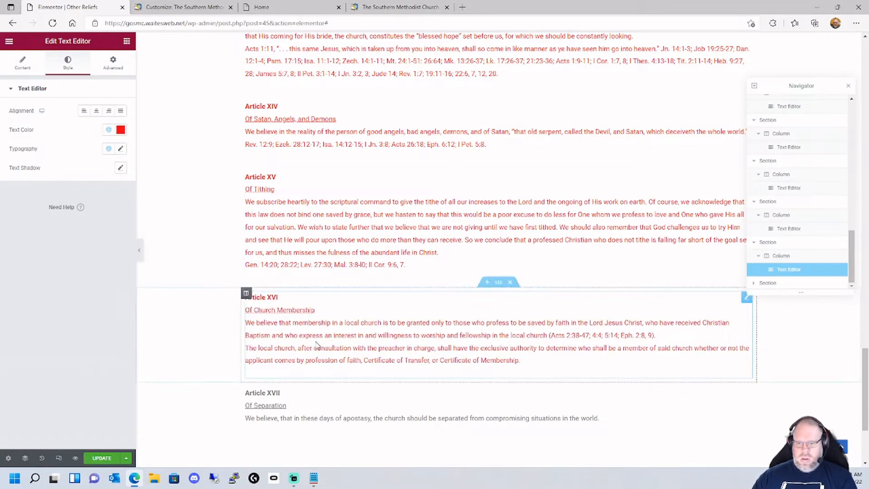
Set the text color of the Article XVII "Of Separation" text block to the global Theme Color 4 and save the page.
{"action": "left_click", "coordinate": [304, 413]}
{"action": "left_click", "coordinate": [69, 68]}
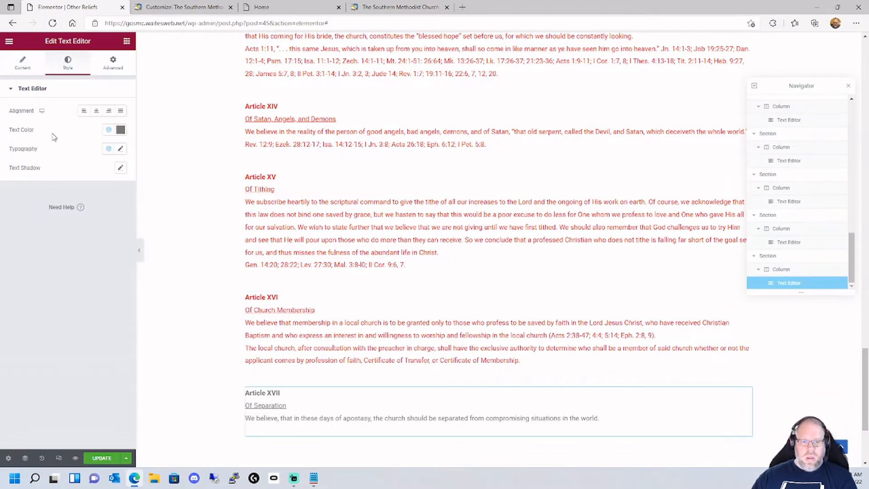
{"action": "left_click", "coordinate": [109, 131]}
{"action": "left_click", "coordinate": [33, 279]}
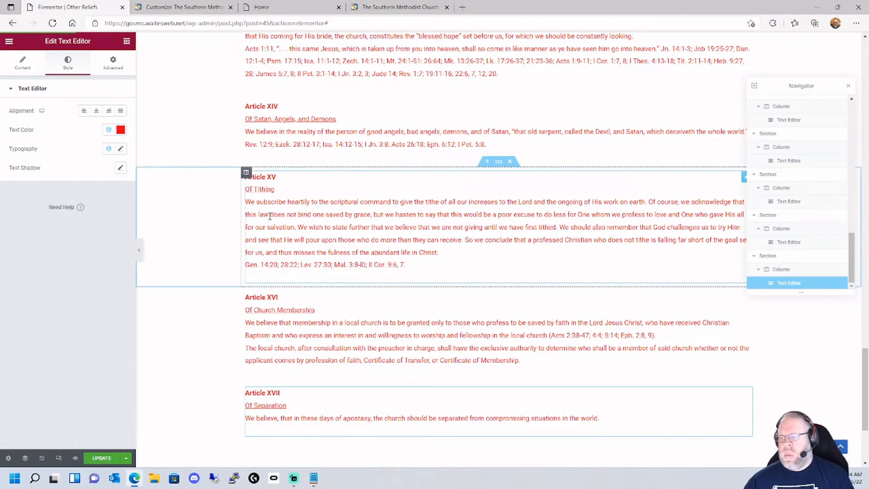
{"action": "key", "text": "ctrl+s"}
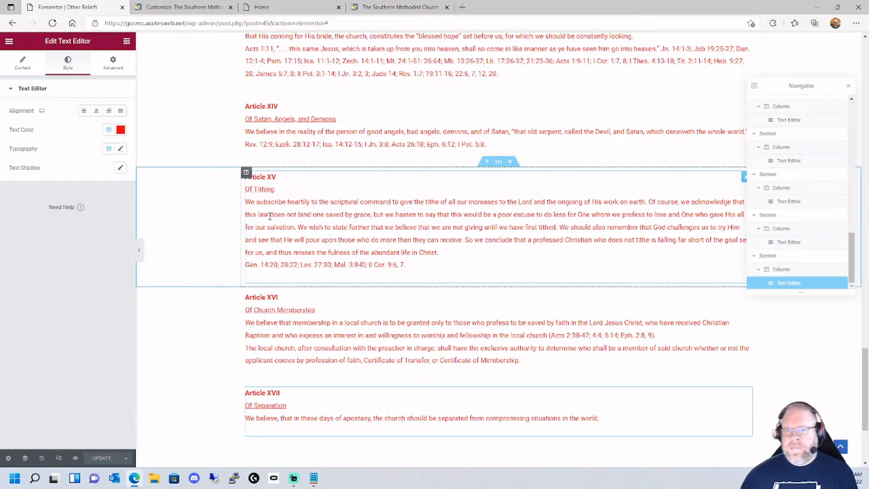
Search the Finder for "a" and open the Epworth League page for editing.
{"action": "left_click", "coordinate": [9, 42]}
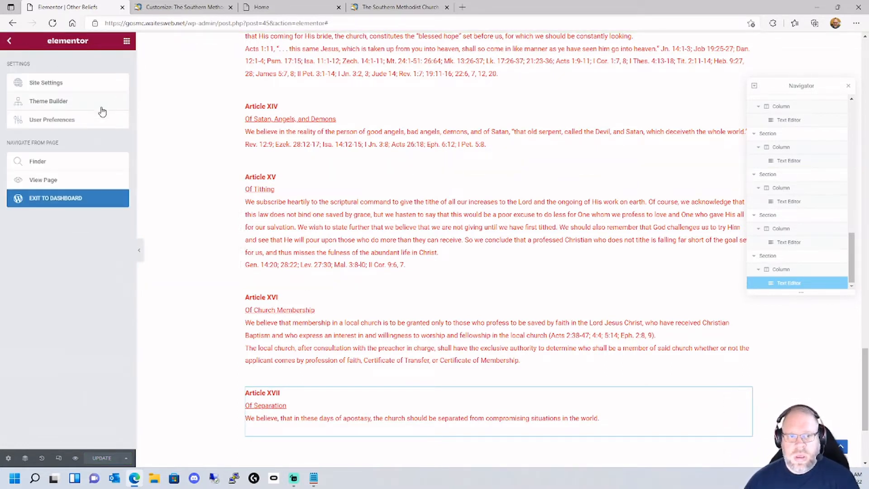
{"action": "left_click", "coordinate": [51, 165]}
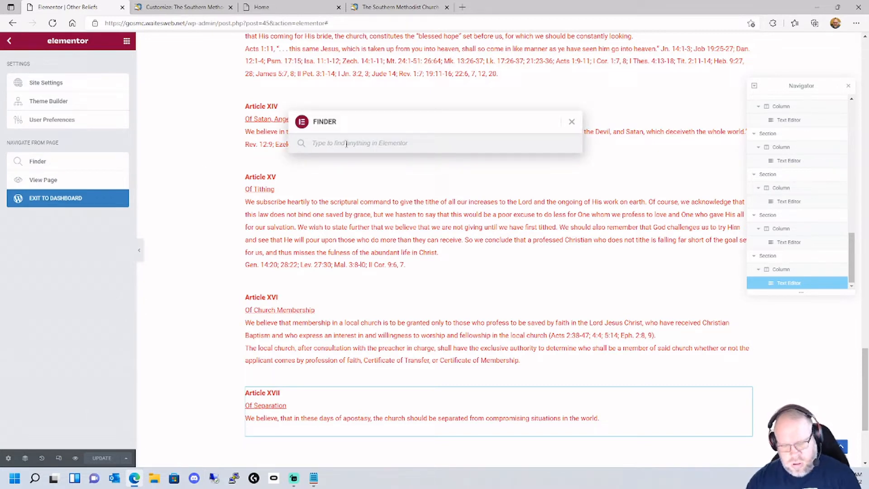
{"action": "type", "text": "a"}
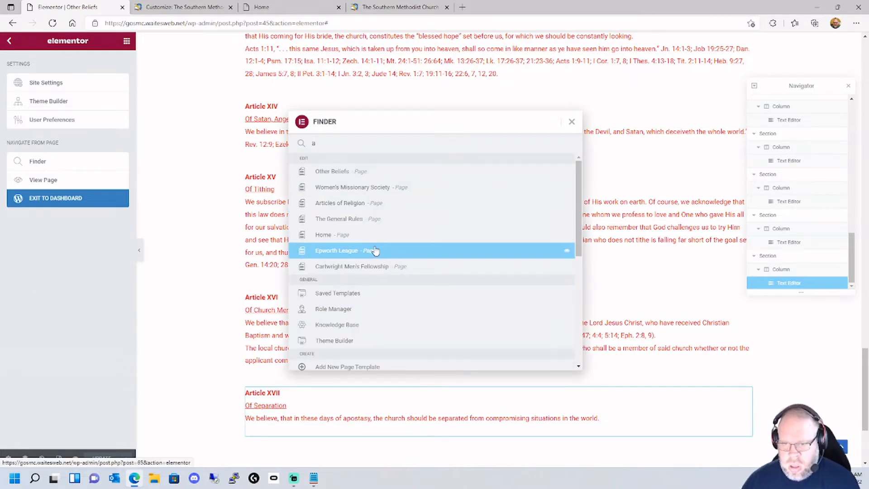
{"action": "left_click", "coordinate": [393, 254]}
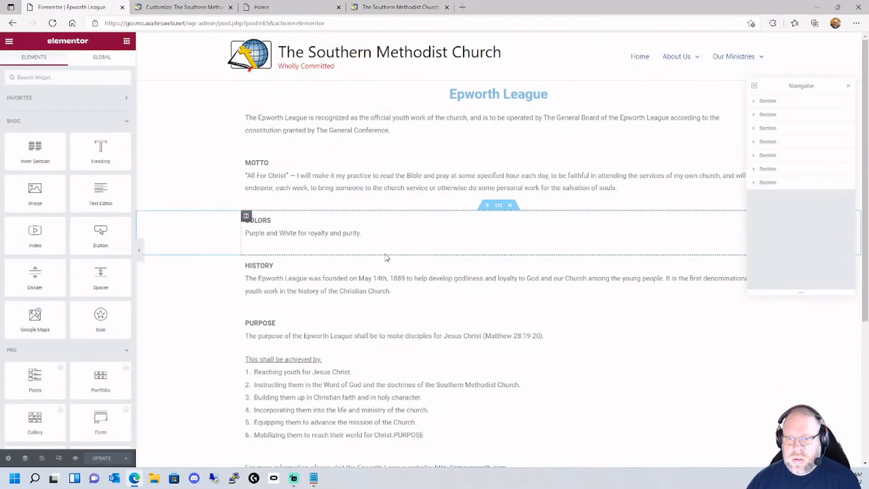
Set the text color of the "Epworth League" heading to the global Theme Color 2.
{"action": "left_click", "coordinate": [491, 95]}
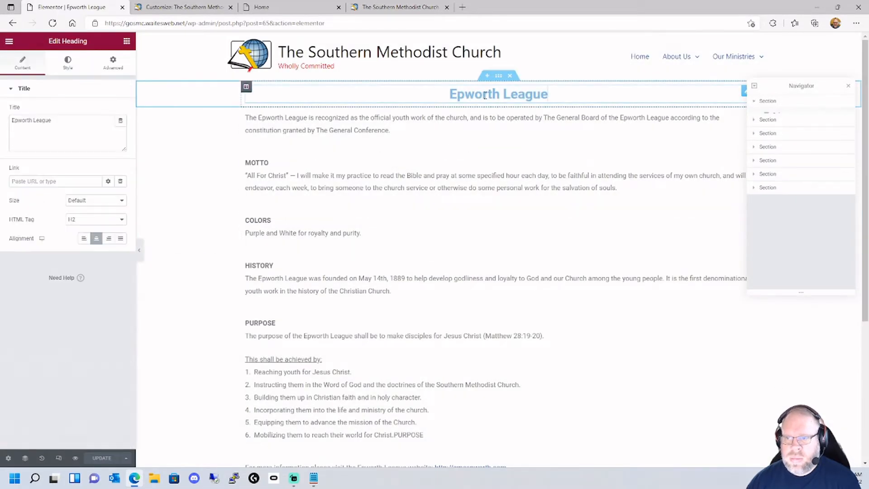
{"action": "left_click", "coordinate": [68, 62]}
{"action": "left_click", "coordinate": [108, 110]}
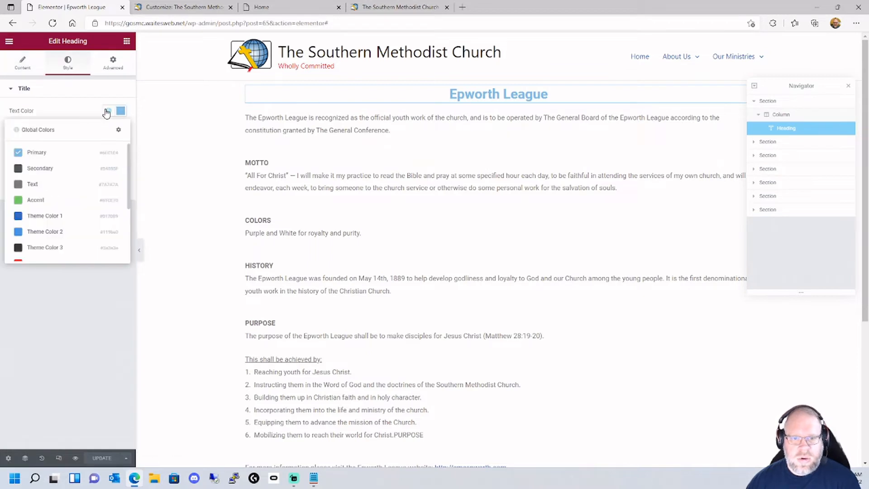
{"action": "left_click", "coordinate": [19, 233]}
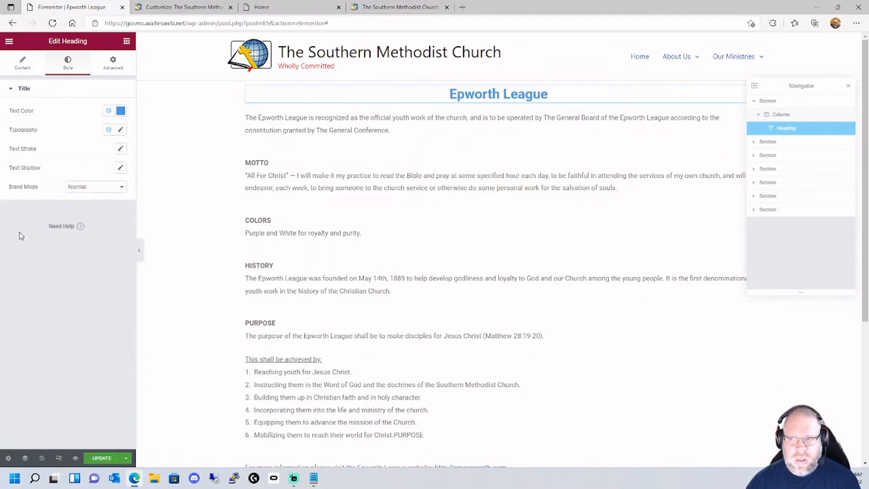
Set the text color of the introductory paragraph below the Epworth League heading to the global Theme Color 4.
{"action": "left_click", "coordinate": [341, 129]}
{"action": "left_click", "coordinate": [68, 66]}
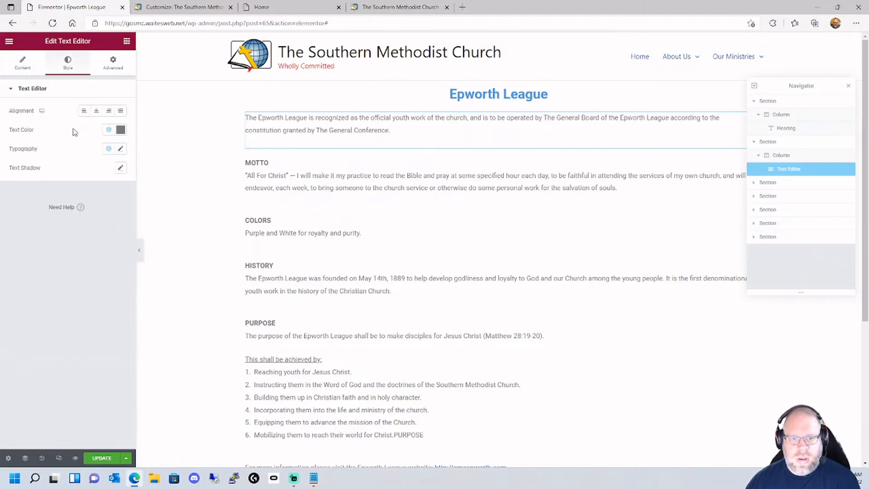
{"action": "left_click", "coordinate": [109, 131]}
{"action": "left_click", "coordinate": [35, 267]}
Set the text color of the "MOTTO" text block to the global Theme Color 4.
{"action": "left_click", "coordinate": [390, 199]}
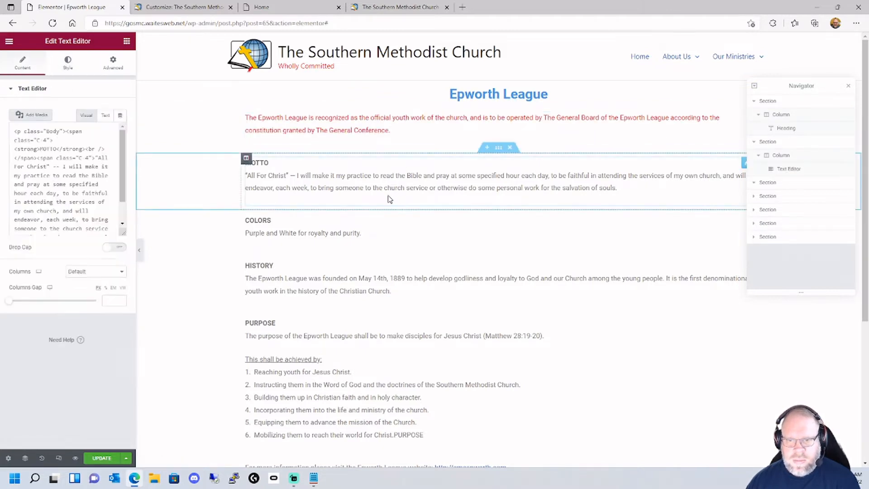
{"action": "left_click", "coordinate": [68, 63]}
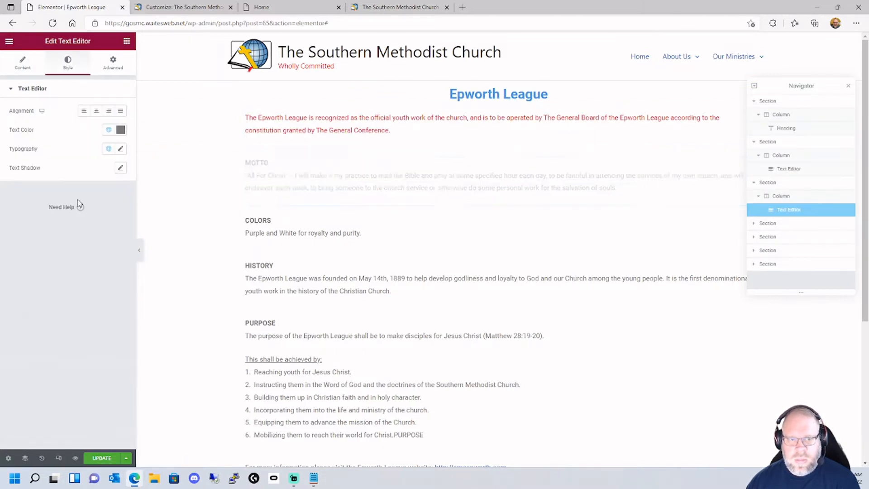
{"action": "left_click", "coordinate": [109, 130]}
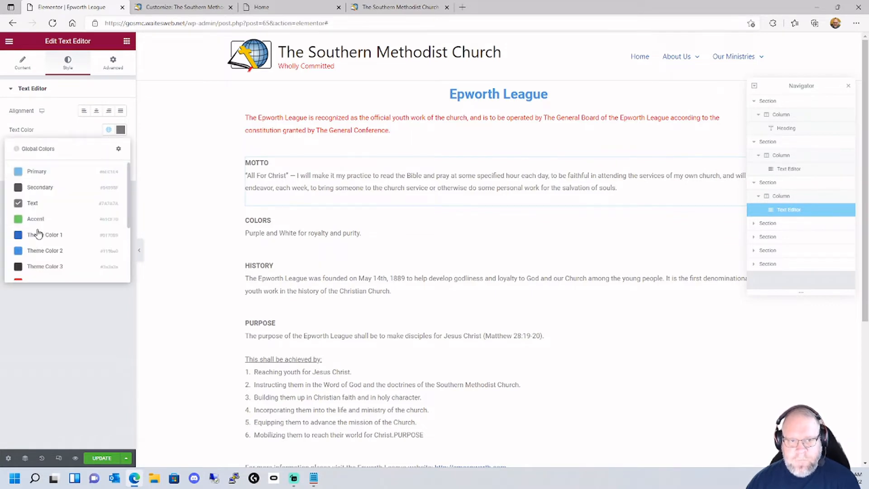
{"action": "left_click", "coordinate": [33, 280]}
Set the text color of the "COLORS" text block to the global Theme Color 4.
{"action": "left_click", "coordinate": [263, 227]}
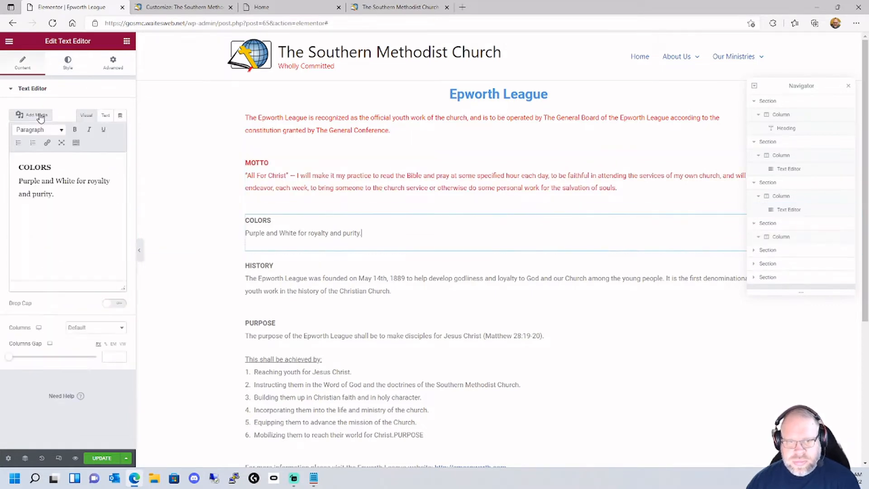
{"action": "left_click", "coordinate": [68, 62]}
{"action": "left_click", "coordinate": [108, 131]}
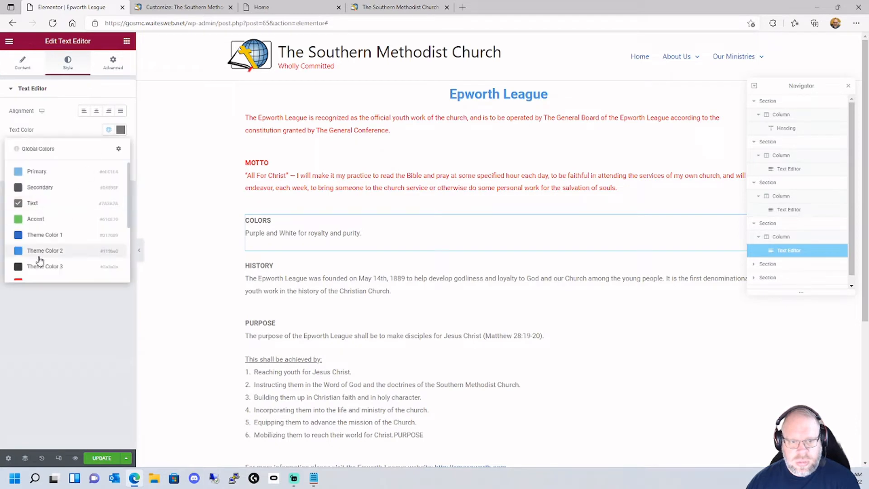
{"action": "scroll", "coordinate": [39, 252], "scroll_direction": "down", "scroll_amount": 2}
{"action": "left_click", "coordinate": [31, 247]}
Set the text color of the "HISTORY" text block to the global Theme Color 4.
{"action": "left_click", "coordinate": [335, 277]}
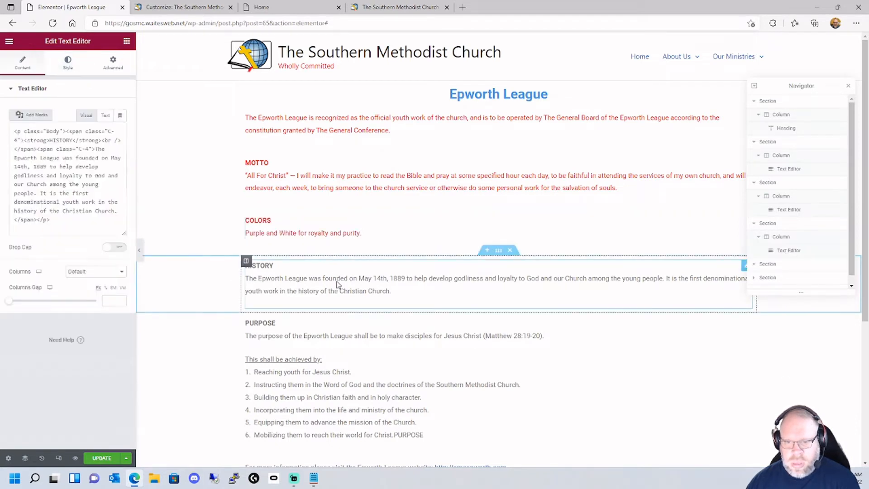
{"action": "left_click", "coordinate": [68, 61]}
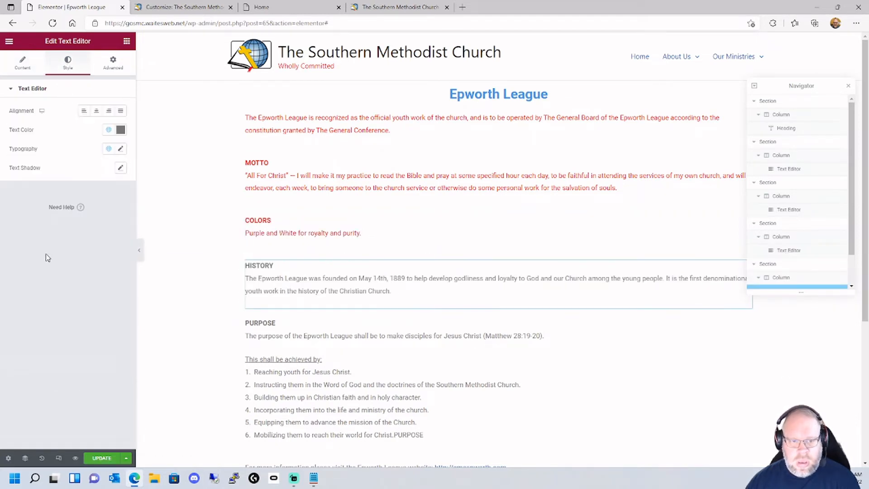
{"action": "left_click", "coordinate": [107, 132]}
{"action": "scroll", "coordinate": [47, 273], "scroll_direction": "down", "scroll_amount": 2}
{"action": "left_click", "coordinate": [33, 279]}
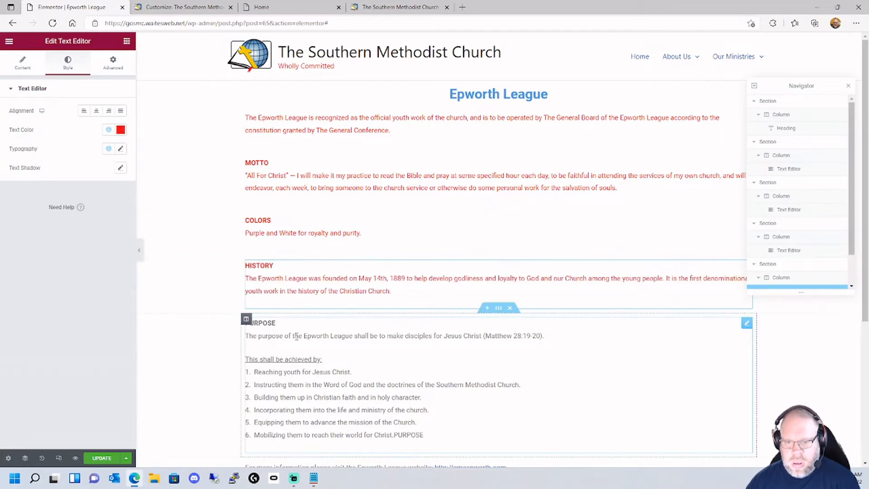
Set the text color of the "PURPOSE" text block to the global Theme Color 4.
{"action": "left_click", "coordinate": [296, 337]}
{"action": "left_click", "coordinate": [67, 62]}
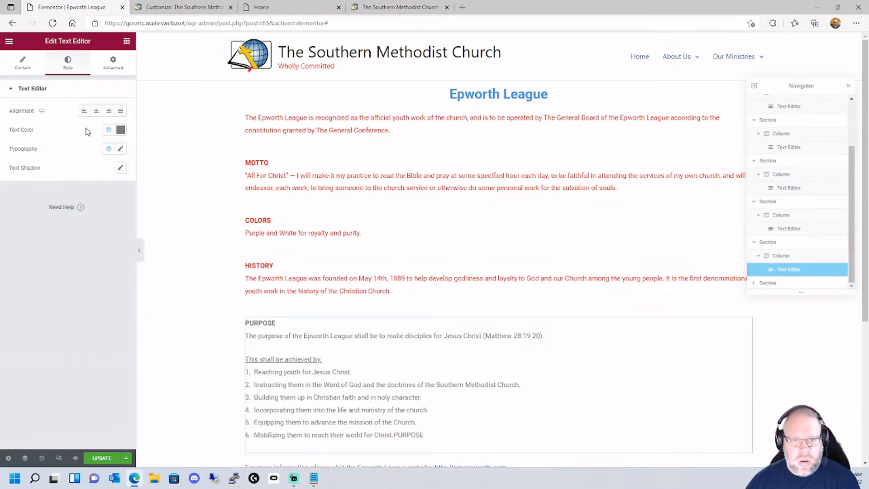
{"action": "left_click", "coordinate": [108, 131]}
{"action": "left_click", "coordinate": [35, 279]}
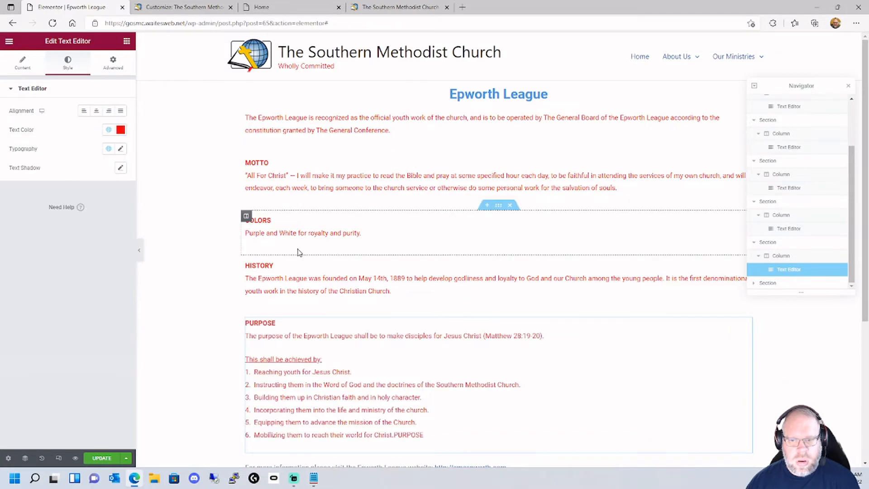
Set the text color of the closing "For more information" block with the website links to the global Theme Color 4 and update the page.
{"action": "scroll", "coordinate": [335, 253], "scroll_direction": "down", "scroll_amount": 3}
{"action": "scroll", "coordinate": [374, 255], "scroll_direction": "down", "scroll_amount": 2}
{"action": "left_click", "coordinate": [294, 252]}
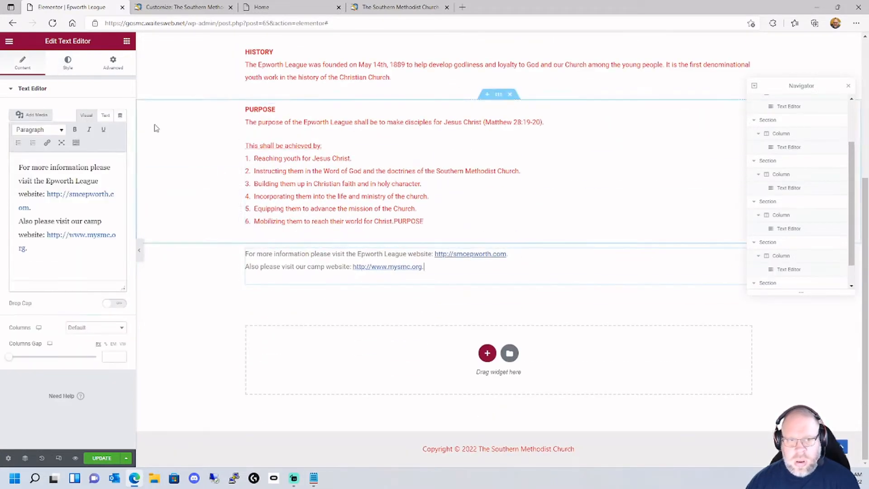
{"action": "left_click", "coordinate": [68, 62]}
{"action": "left_click", "coordinate": [109, 129]}
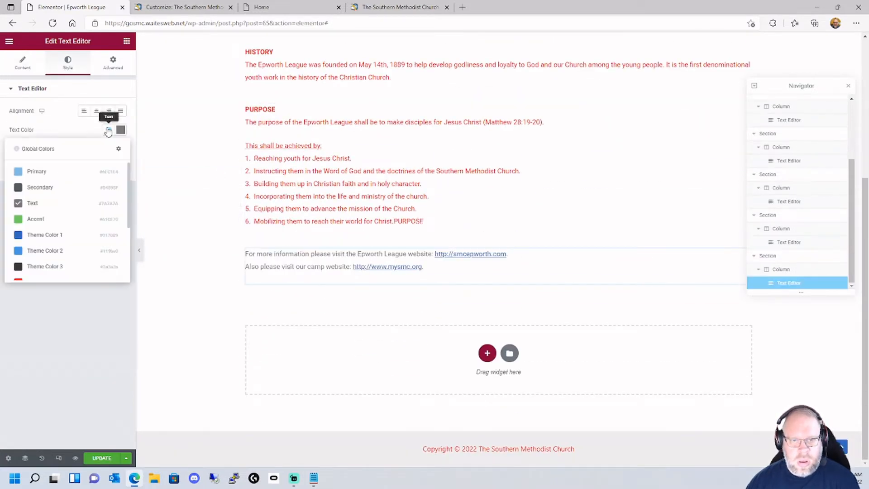
{"action": "left_click", "coordinate": [25, 281]}
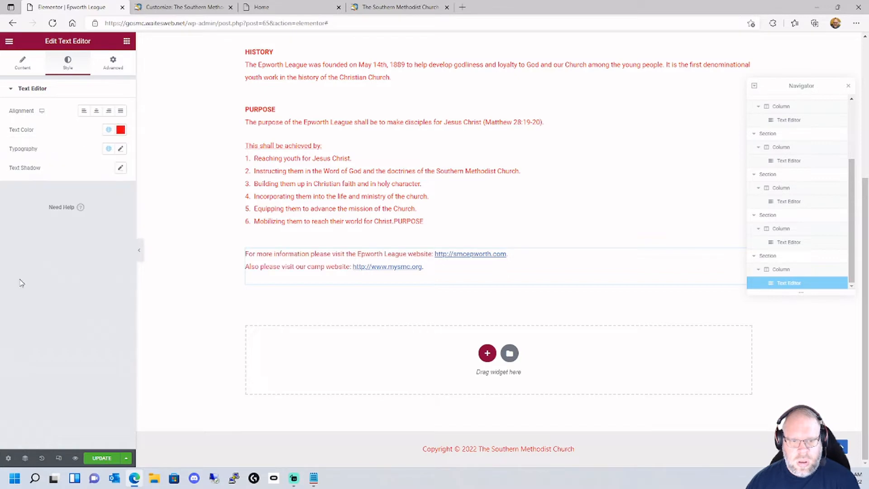
{"action": "left_click", "coordinate": [104, 459]}
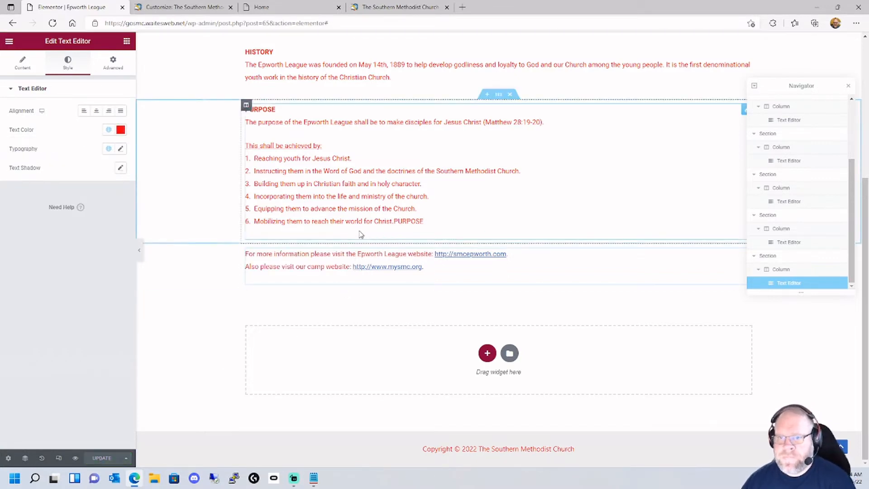
Search the Finder for "car" and open the Cartwright Men's Fellowship page for editing.
{"action": "scroll", "coordinate": [361, 234], "scroll_direction": "up", "scroll_amount": 5}
{"action": "mouse_move", "coordinate": [749, 62]}
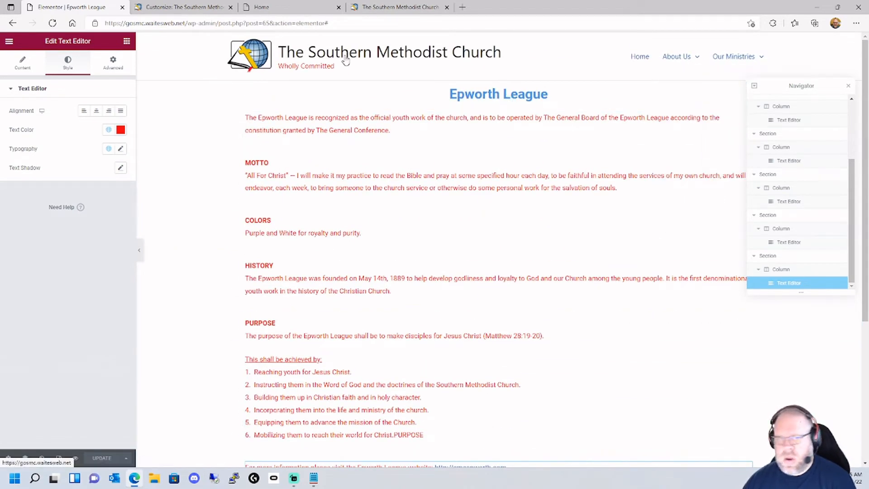
{"action": "left_click", "coordinate": [8, 42]}
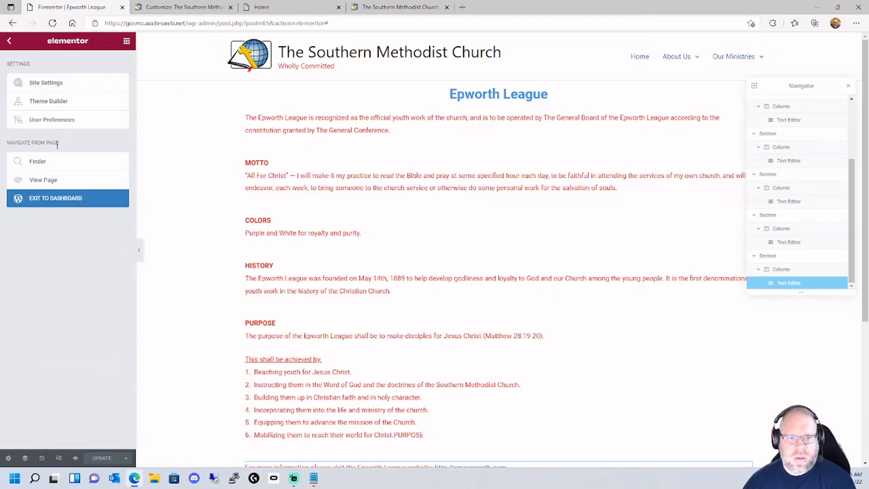
{"action": "left_click", "coordinate": [40, 162]}
{"action": "type", "text": "car"}
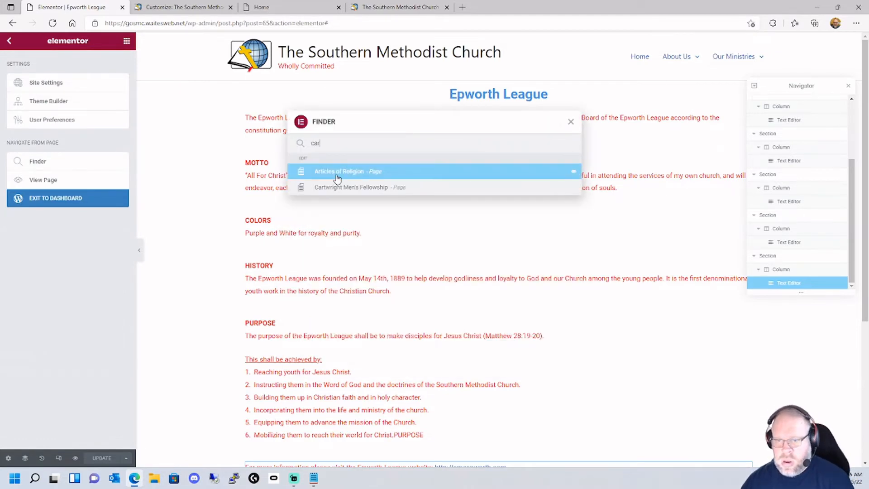
{"action": "left_click", "coordinate": [346, 187]}
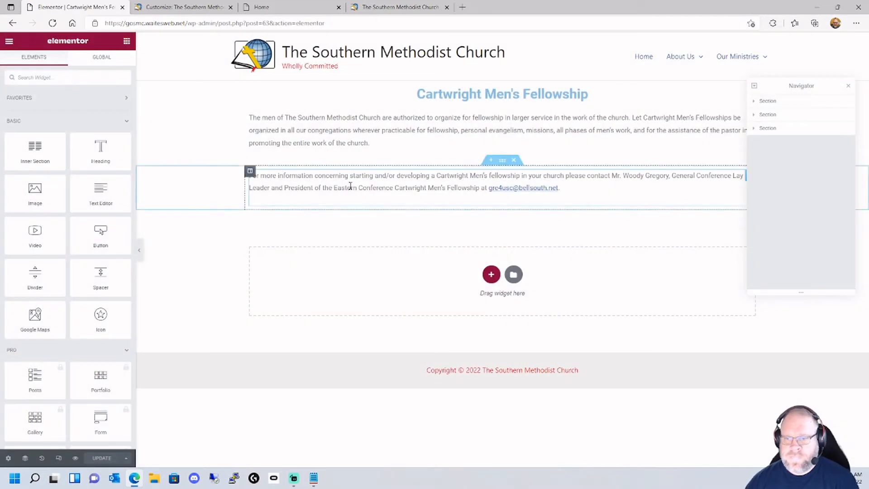
Set the text color of the "Cartwright Men's Fellowship" heading to the global Theme Color 2.
{"action": "left_click", "coordinate": [454, 95]}
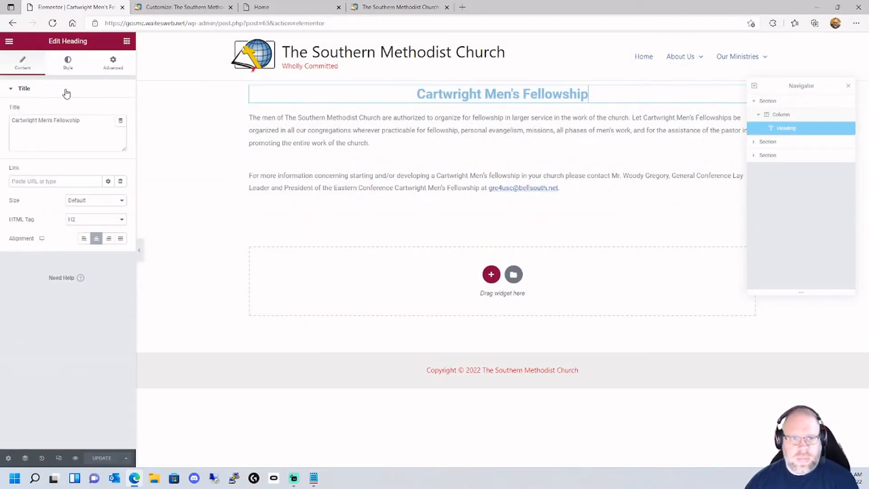
{"action": "left_click", "coordinate": [68, 64]}
{"action": "left_click", "coordinate": [108, 112]}
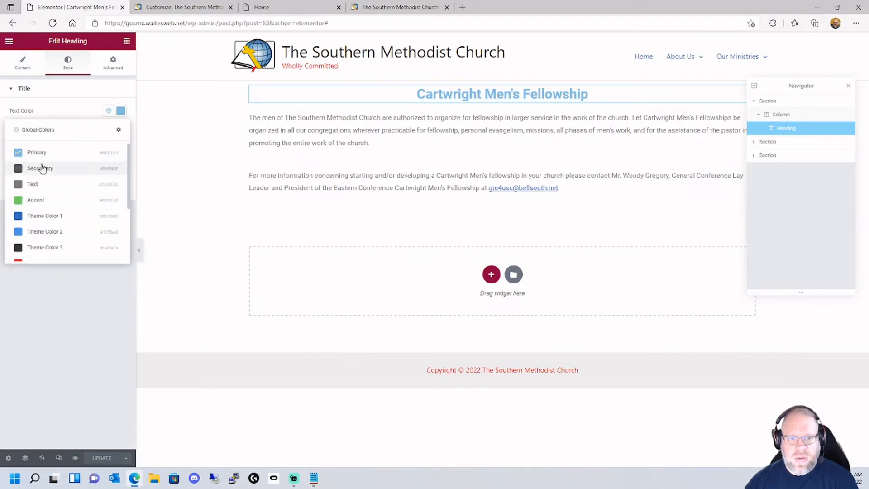
{"action": "left_click", "coordinate": [39, 219]}
{"action": "left_click", "coordinate": [108, 110]}
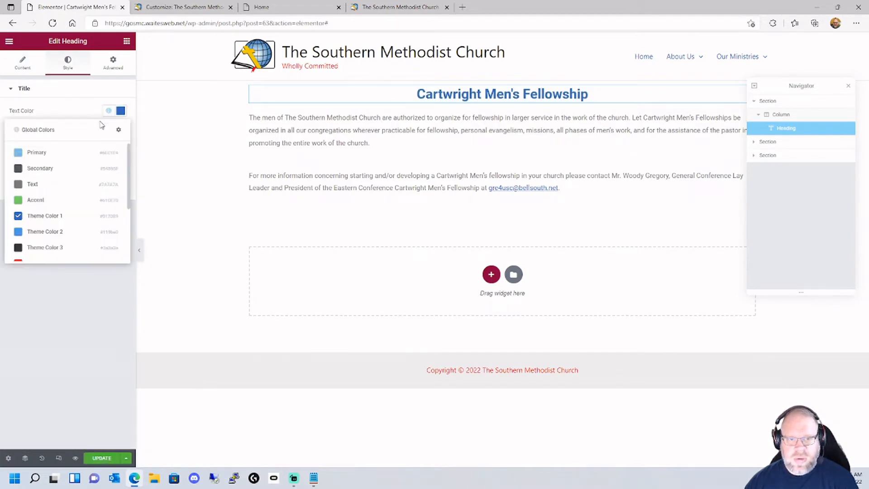
{"action": "left_click", "coordinate": [33, 231]}
Set the text color of the introductory paragraph block to the global Theme Color 2.
{"action": "left_click", "coordinate": [356, 159]}
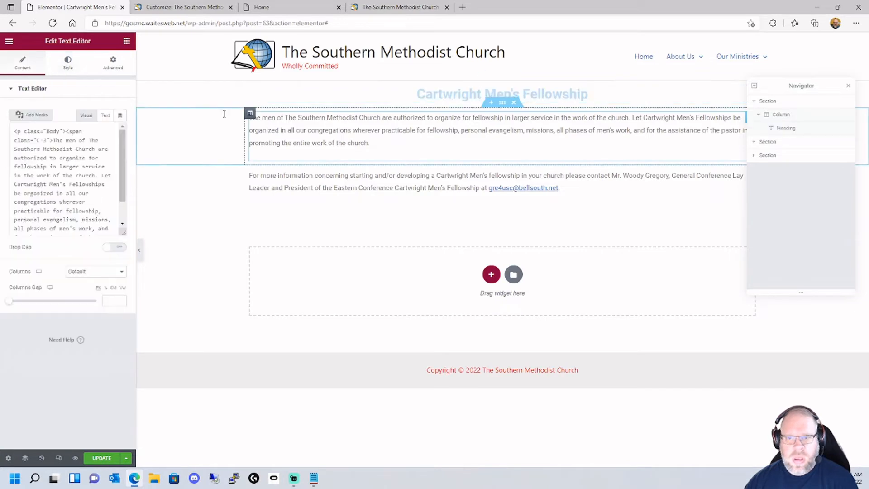
{"action": "left_click", "coordinate": [68, 64]}
{"action": "left_click", "coordinate": [107, 131]}
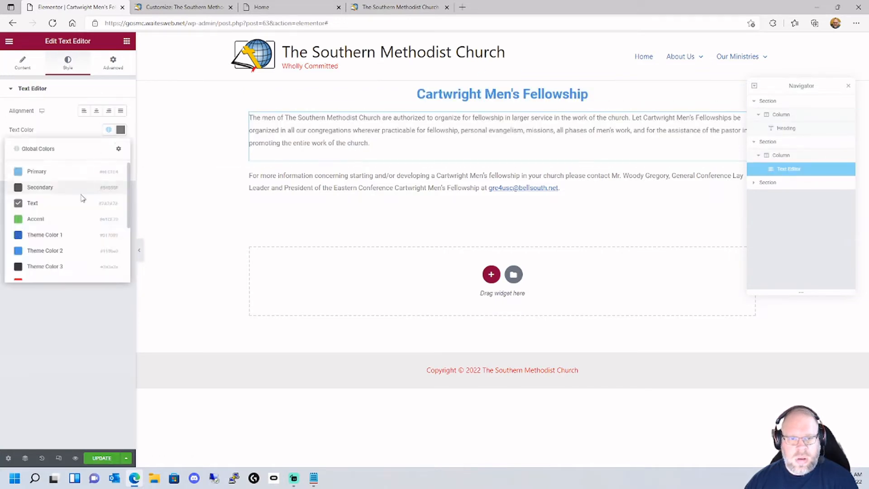
{"action": "left_click", "coordinate": [46, 251]}
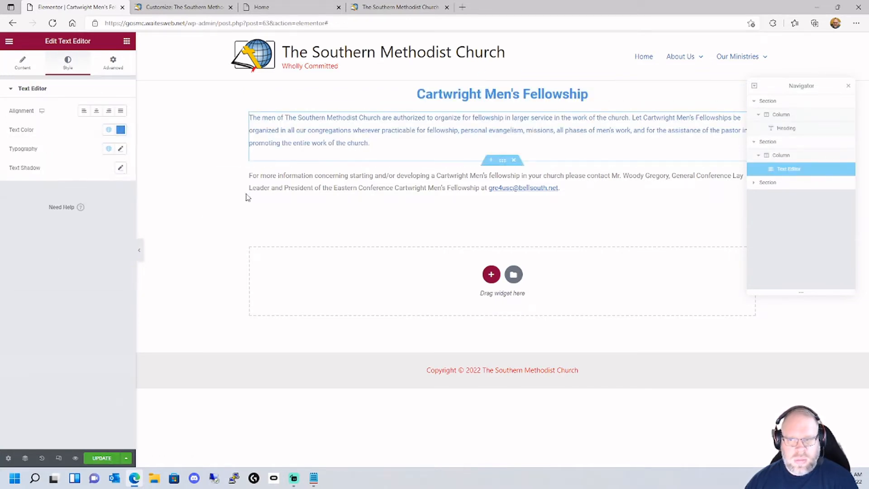
{"action": "left_click", "coordinate": [369, 194]}
{"action": "left_click", "coordinate": [68, 63]}
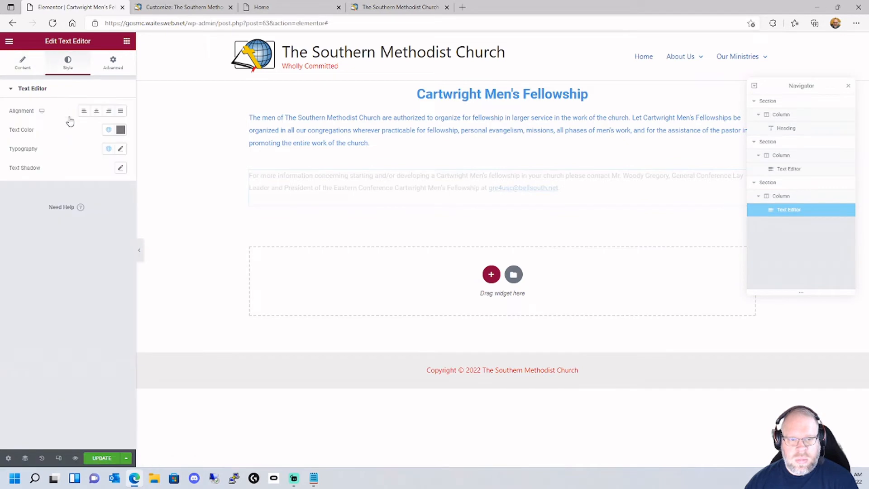
Set the text color of the introductory paragraph block to the global Theme Color 4.
{"action": "left_click", "coordinate": [366, 128]}
{"action": "left_click", "coordinate": [68, 63]}
{"action": "left_click", "coordinate": [109, 130]}
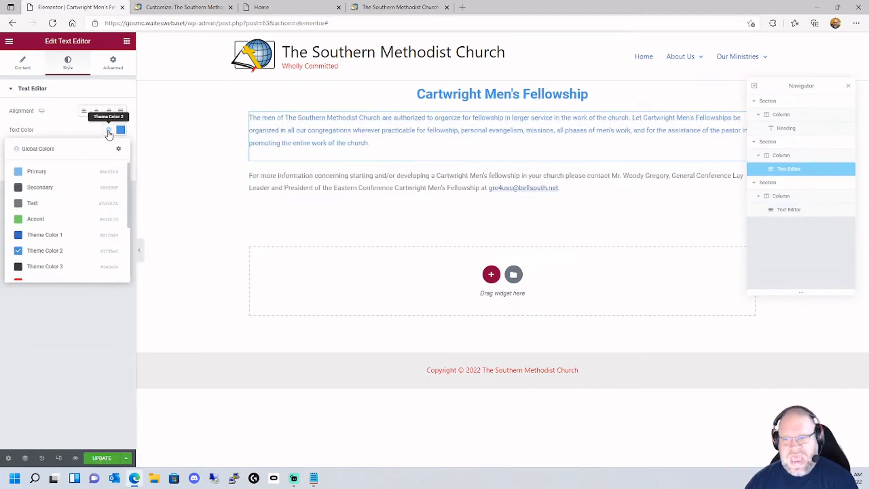
{"action": "left_click", "coordinate": [41, 280]}
Set the text color of the closing "For more information" contact block to the global Theme Color 4 and update the page.
{"action": "left_click", "coordinate": [349, 183]}
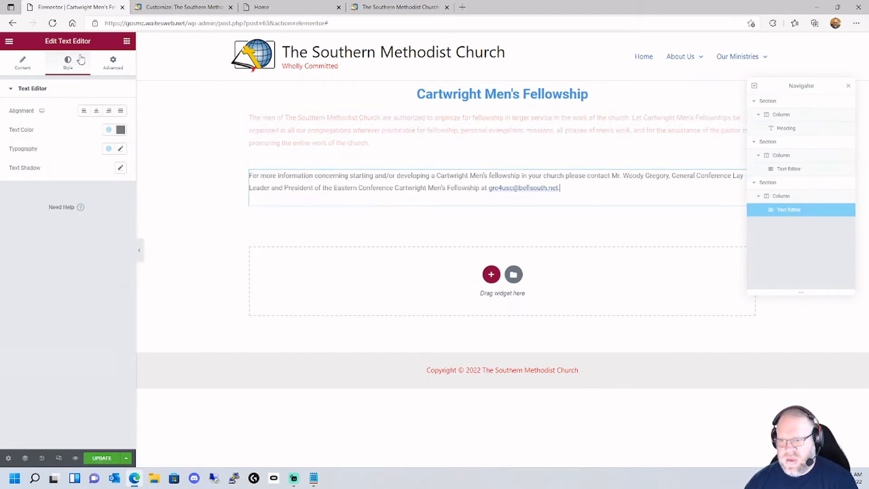
{"action": "left_click", "coordinate": [109, 130]}
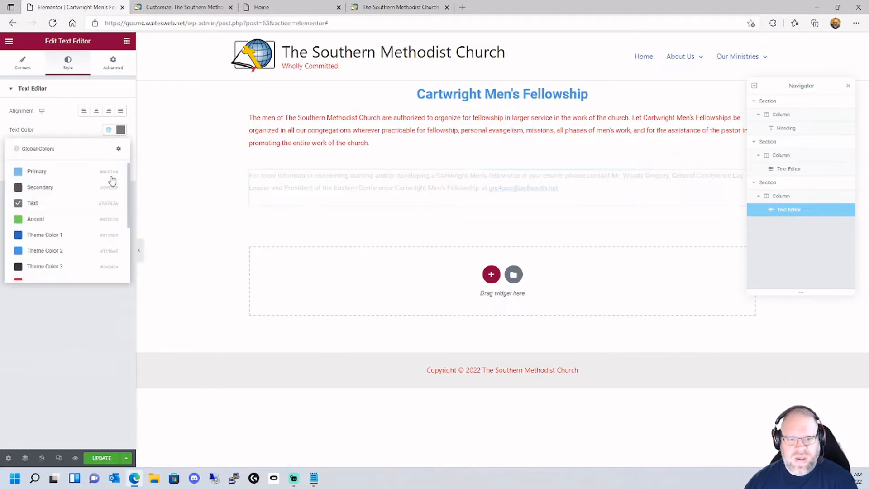
{"action": "left_click", "coordinate": [28, 281]}
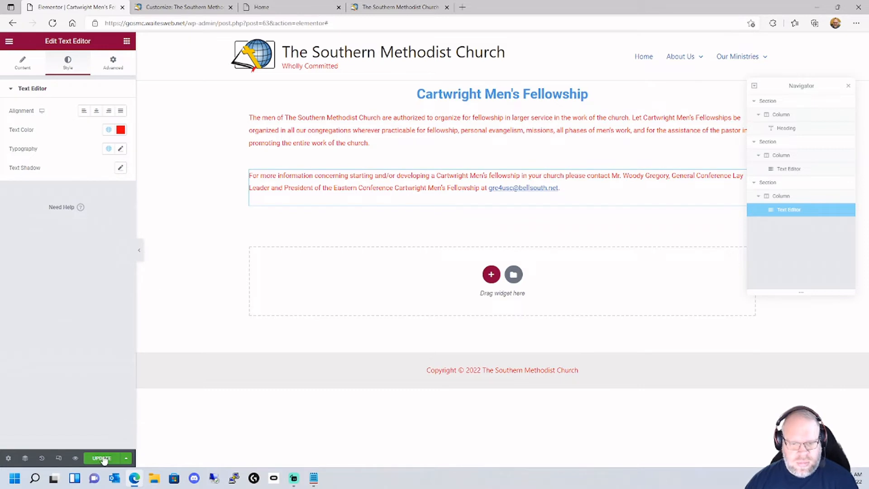
Open Our History in a separate tab and go through the other About Us pages to Ministers, examining their heading and text colors.
{"action": "mouse_move", "coordinate": [681, 56]}
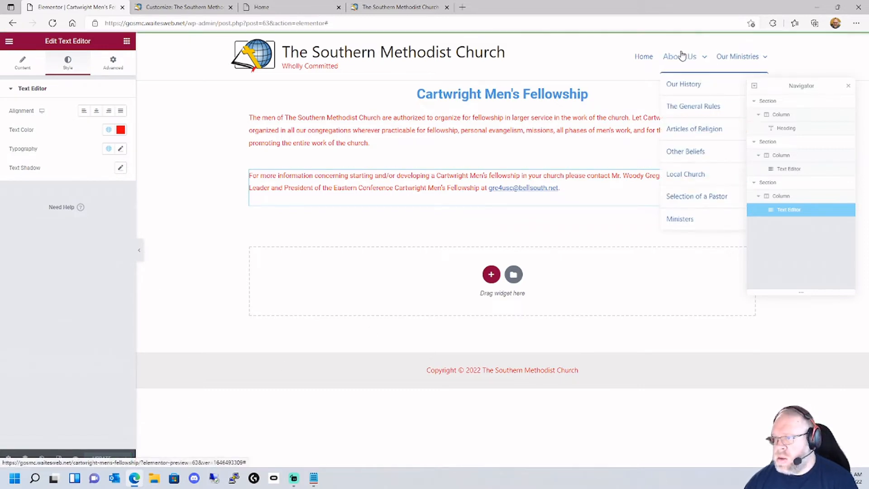
{"action": "right_click", "coordinate": [683, 88]}
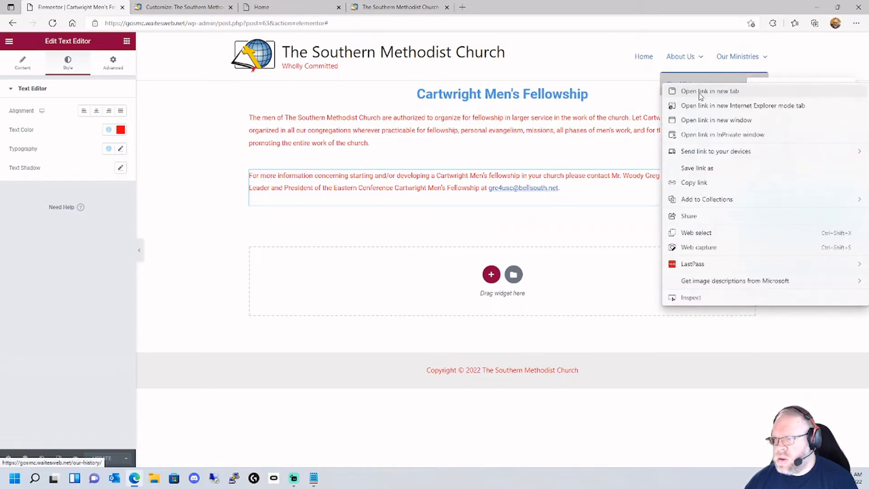
{"action": "left_click", "coordinate": [699, 92]}
{"action": "left_click", "coordinate": [278, 7]}
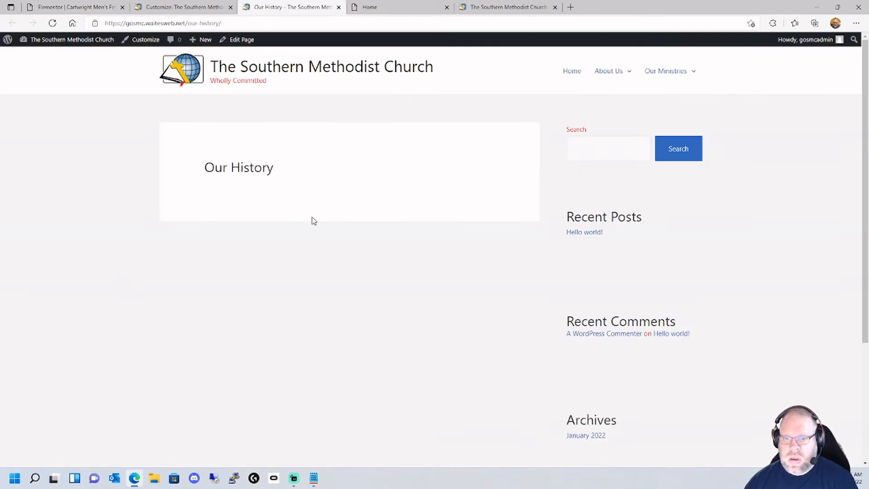
{"action": "scroll", "coordinate": [314, 221], "scroll_direction": "down", "scroll_amount": 3}
{"action": "scroll", "coordinate": [370, 219], "scroll_direction": "up", "scroll_amount": 3}
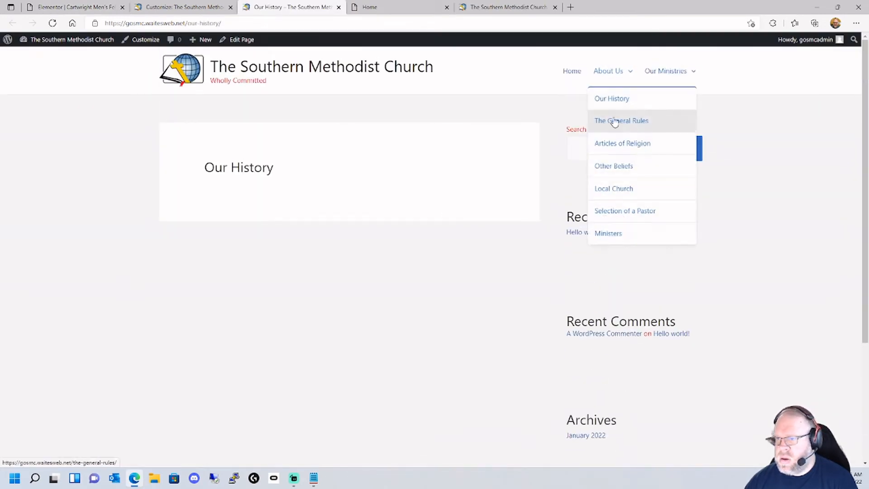
{"action": "left_click", "coordinate": [618, 129]}
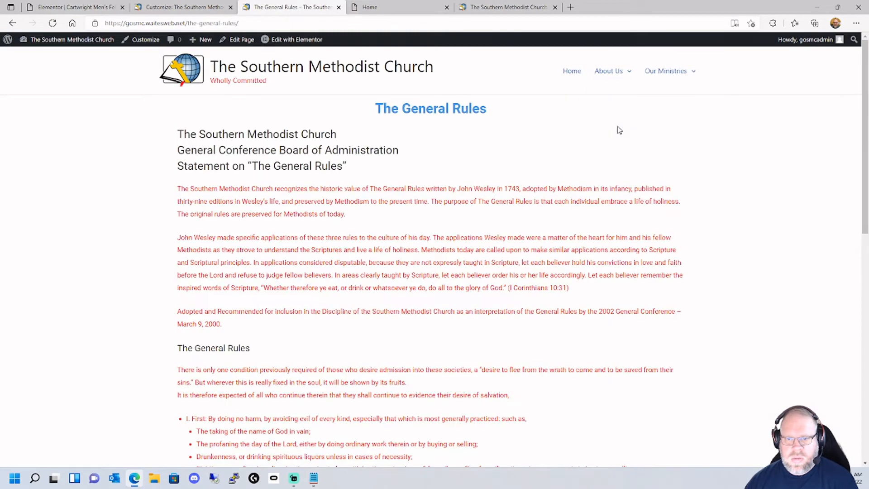
{"action": "mouse_move", "coordinate": [597, 70]}
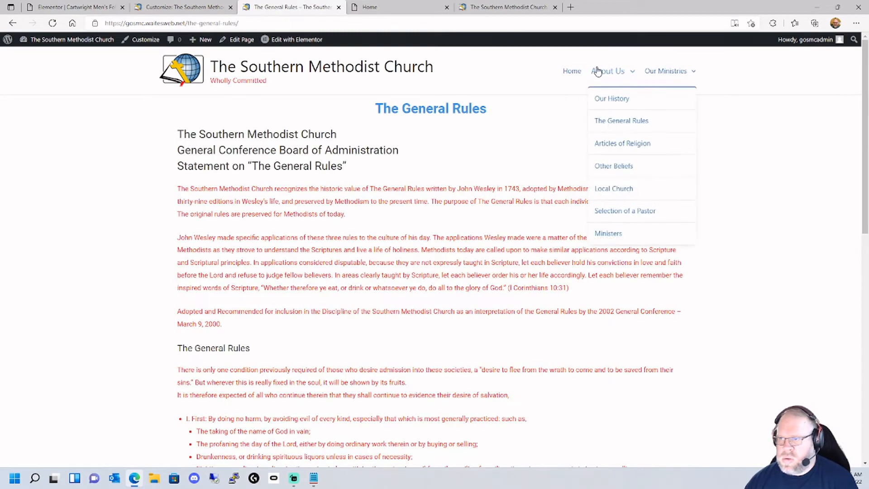
{"action": "left_click", "coordinate": [609, 145]}
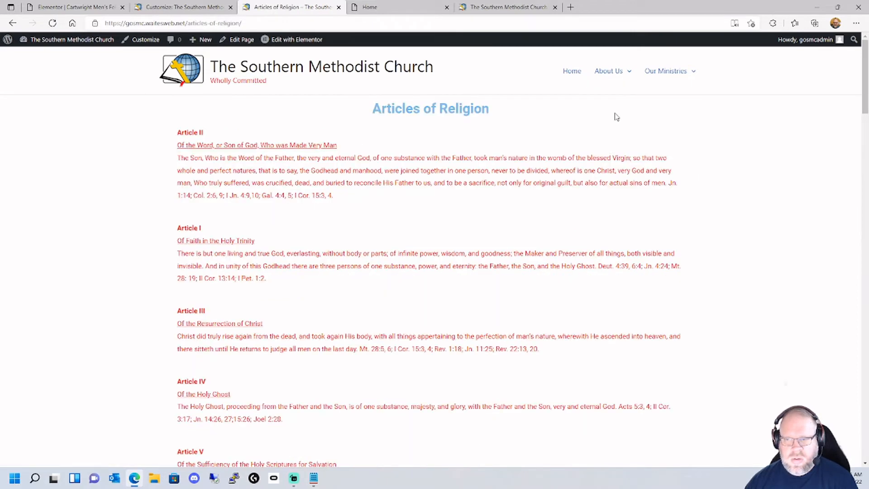
{"action": "left_click", "coordinate": [613, 171]}
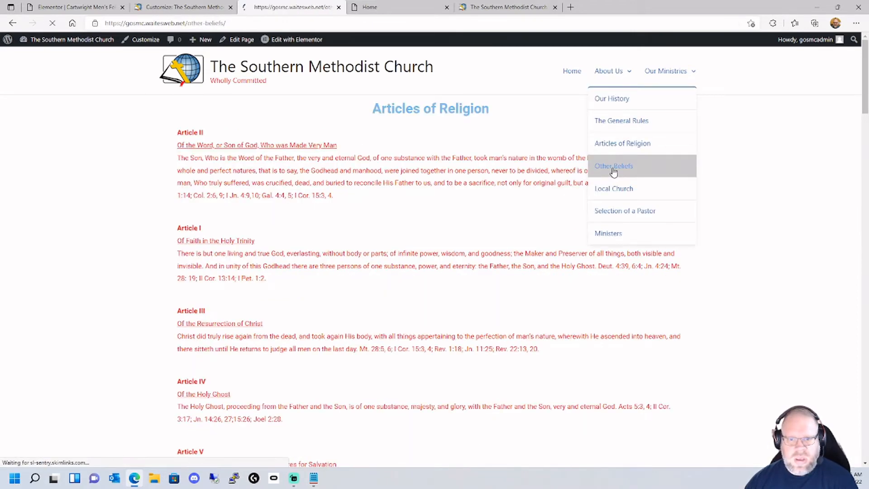
{"action": "left_click", "coordinate": [609, 190]}
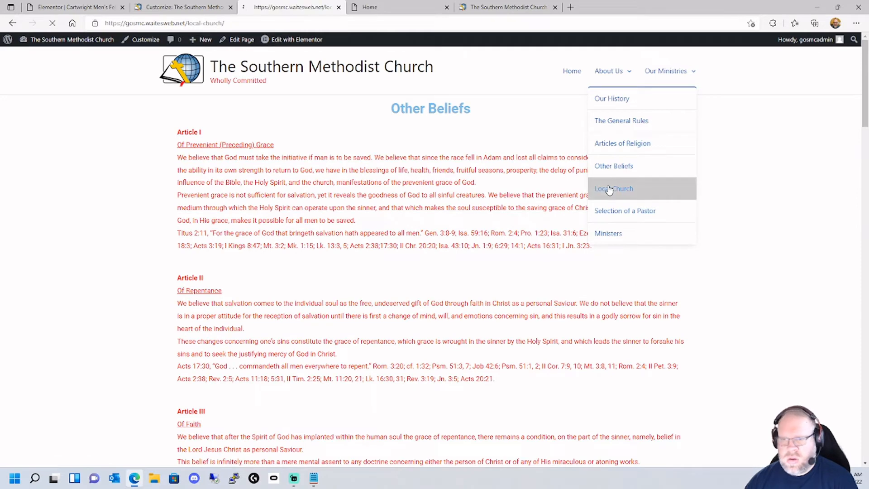
{"action": "left_click", "coordinate": [633, 212]}
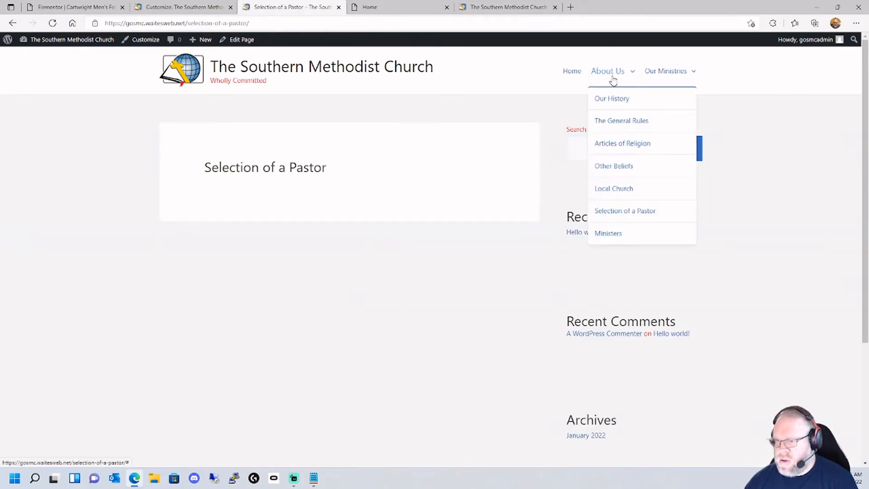
{"action": "left_click", "coordinate": [625, 233]}
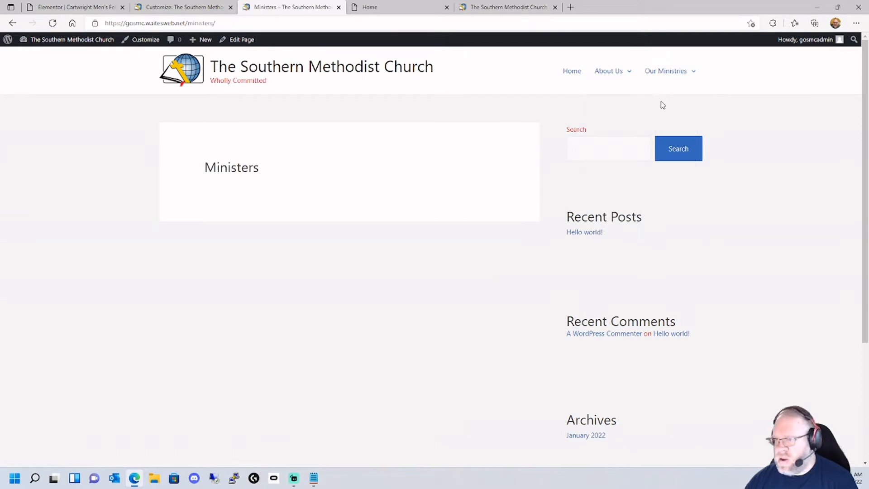
Open the Woman's Missionary Society page under Our Ministries and follow its WMS President's Message link.
{"action": "mouse_move", "coordinate": [659, 81]}
{"action": "left_click", "coordinate": [672, 97]}
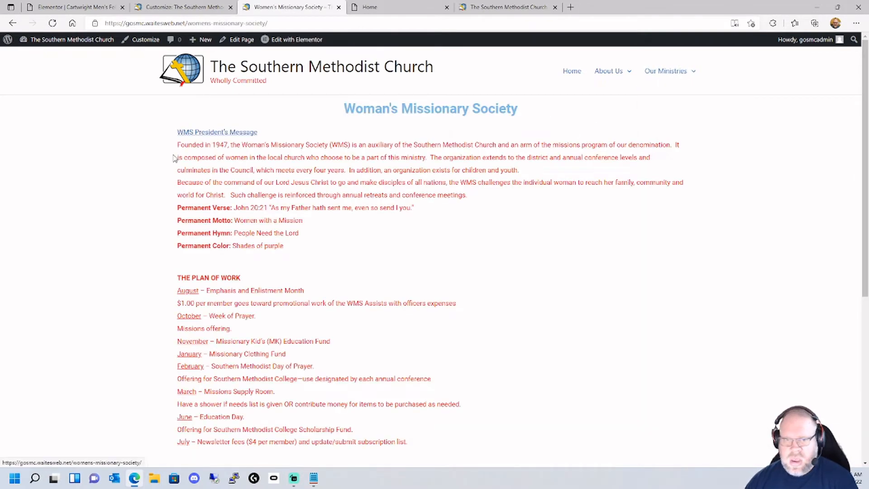
{"action": "left_click", "coordinate": [223, 132]}
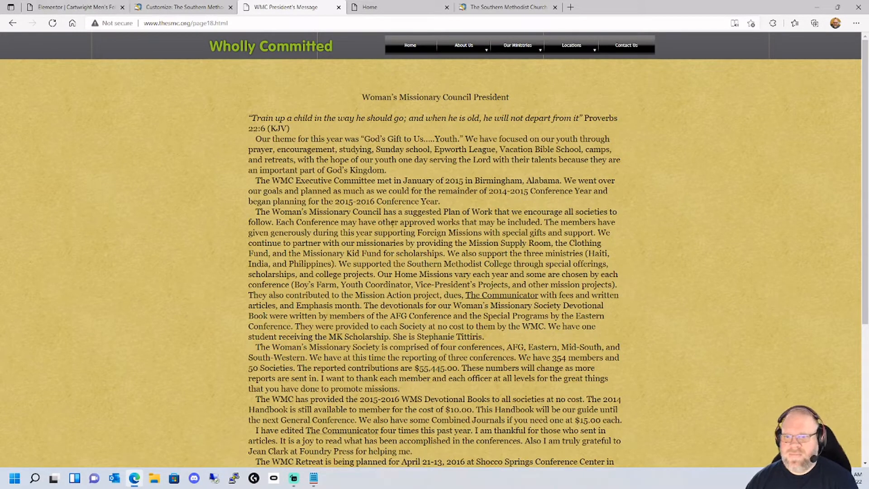
Exit the Cartwright Men's Fellowship page's Elementor editor to the dashboard and open the Astra customizer's global color settings.
{"action": "left_click", "coordinate": [69, 9]}
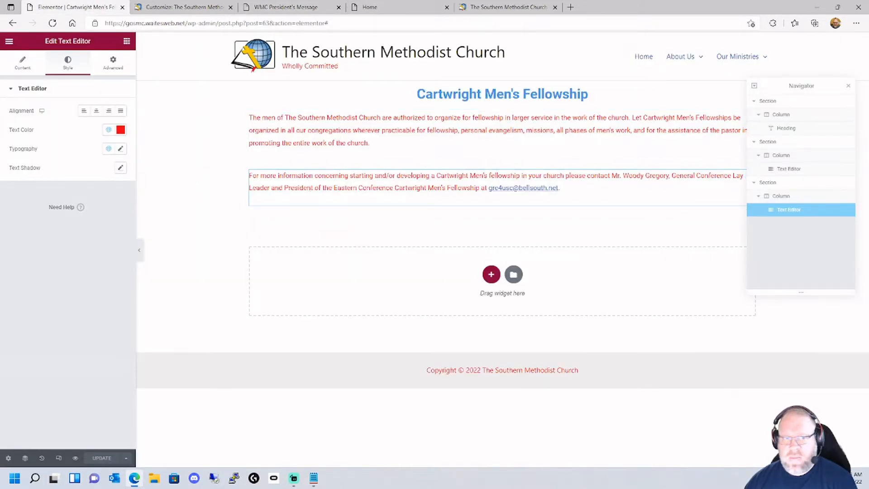
{"action": "left_click", "coordinate": [9, 41]}
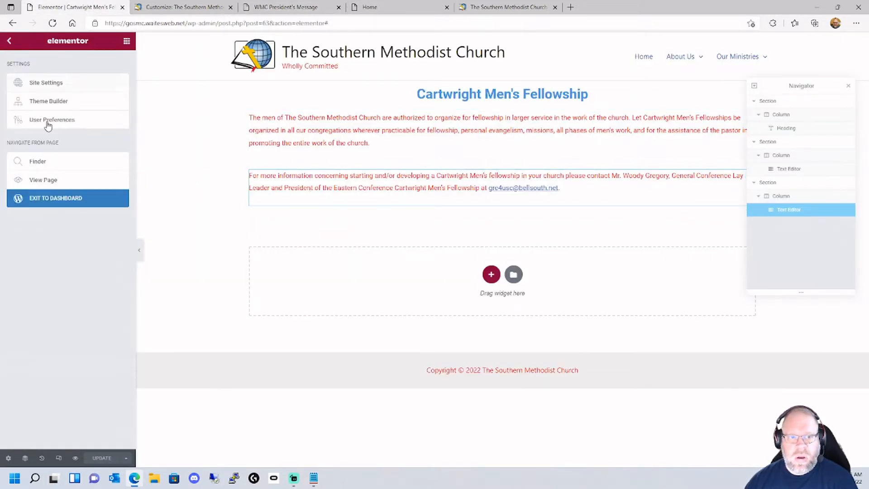
{"action": "left_click", "coordinate": [72, 200]}
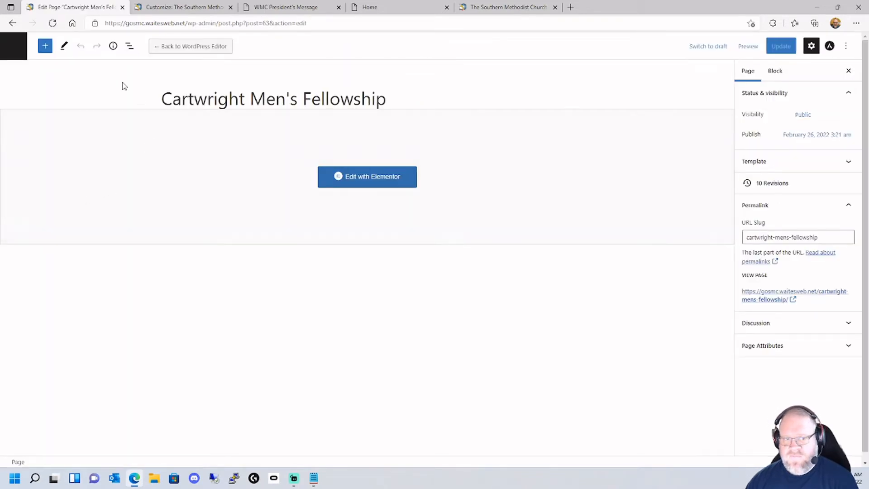
{"action": "left_click", "coordinate": [14, 46]}
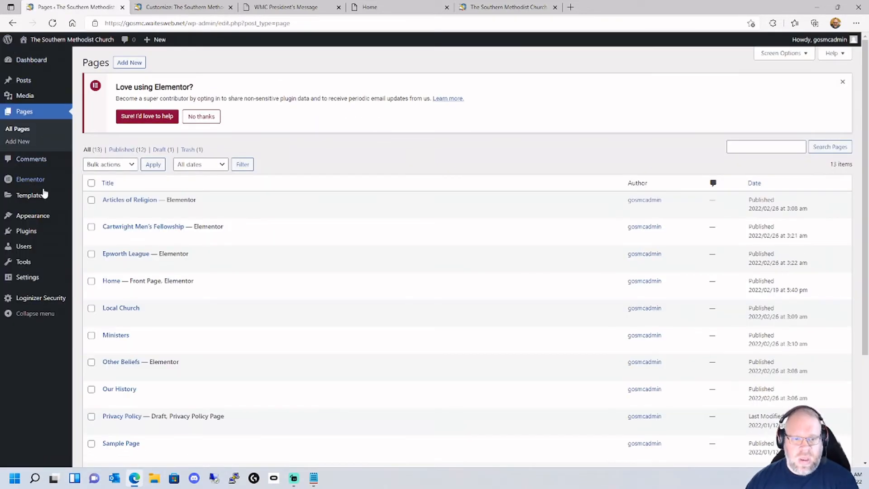
{"action": "left_click", "coordinate": [38, 216]}
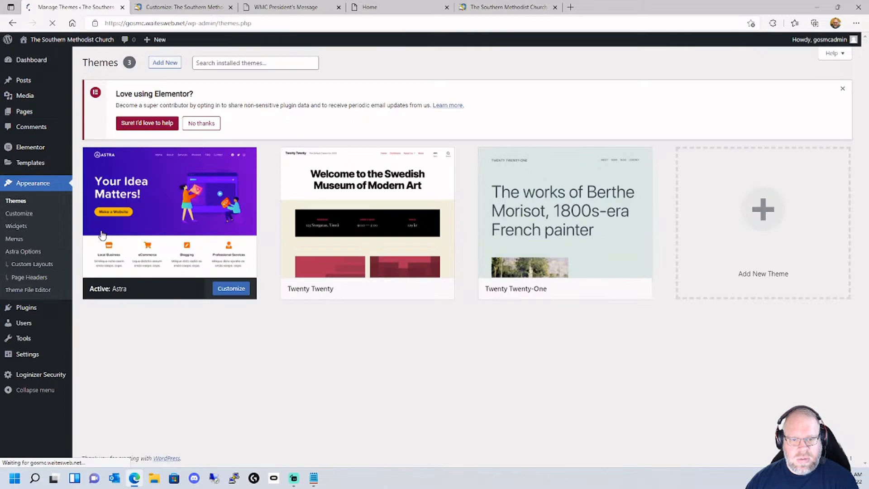
{"action": "left_click", "coordinate": [27, 220]}
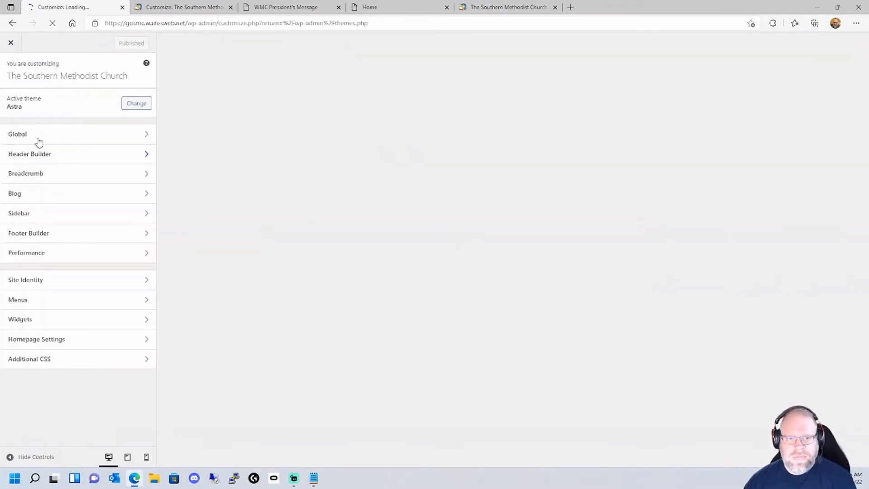
{"action": "left_click", "coordinate": [35, 134]}
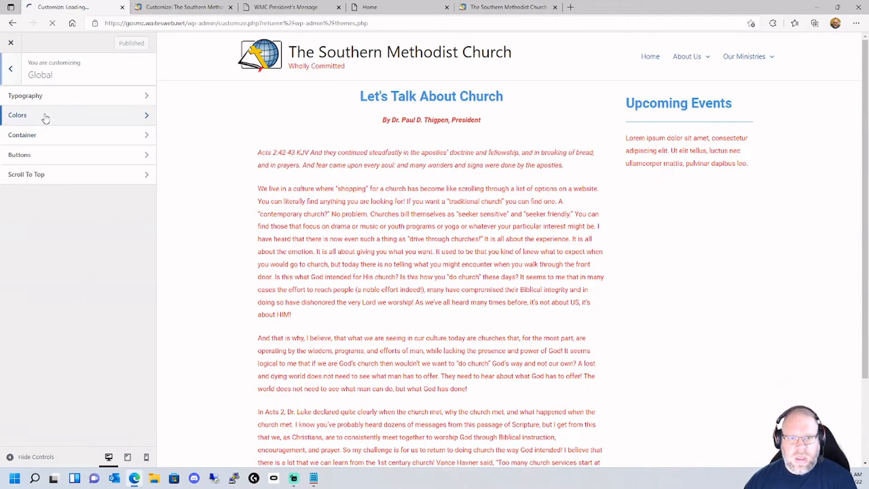
{"action": "left_click", "coordinate": [45, 116]}
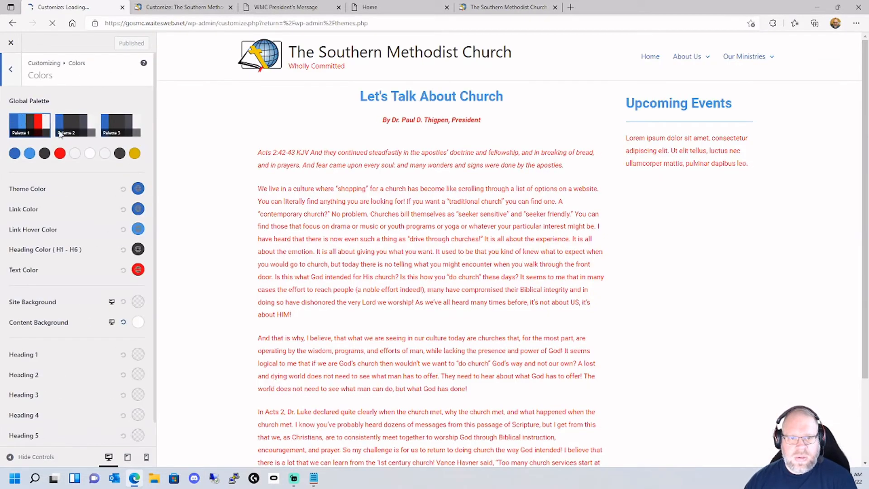
Set the fourth color of global Palette 1 to #4B4F58, copying the hex code from the Notepad note, and publish the change.
{"action": "left_click", "coordinate": [60, 154]}
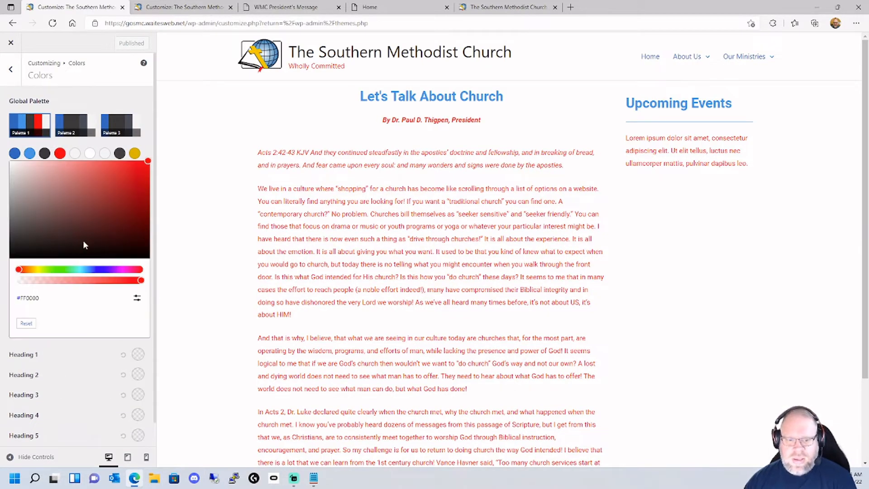
{"action": "left_click", "coordinate": [137, 298]}
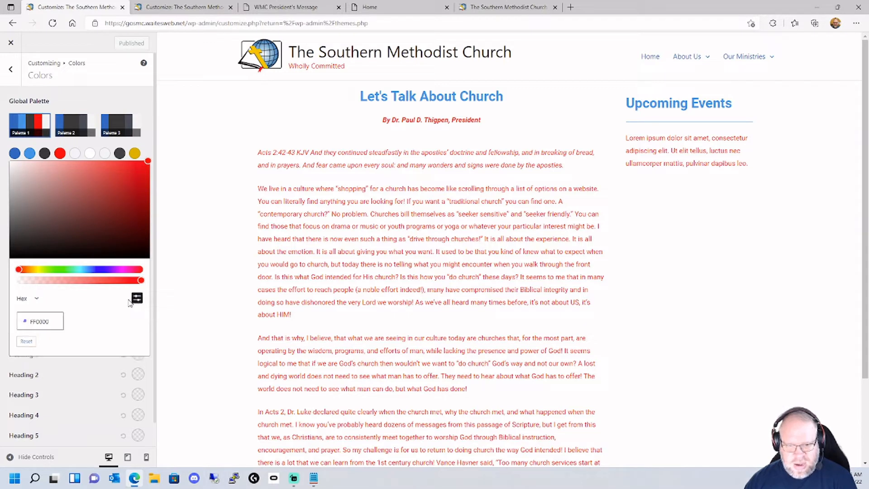
{"action": "left_click", "coordinate": [309, 477]}
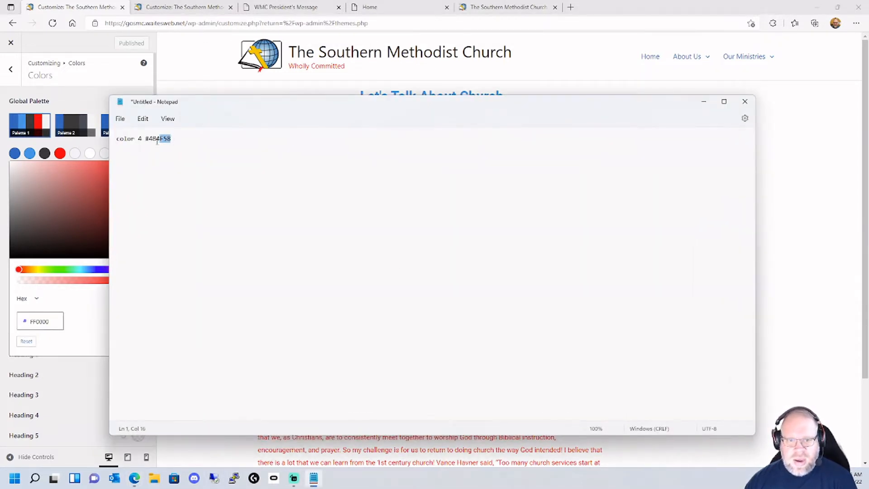
{"action": "right_click", "coordinate": [157, 141]}
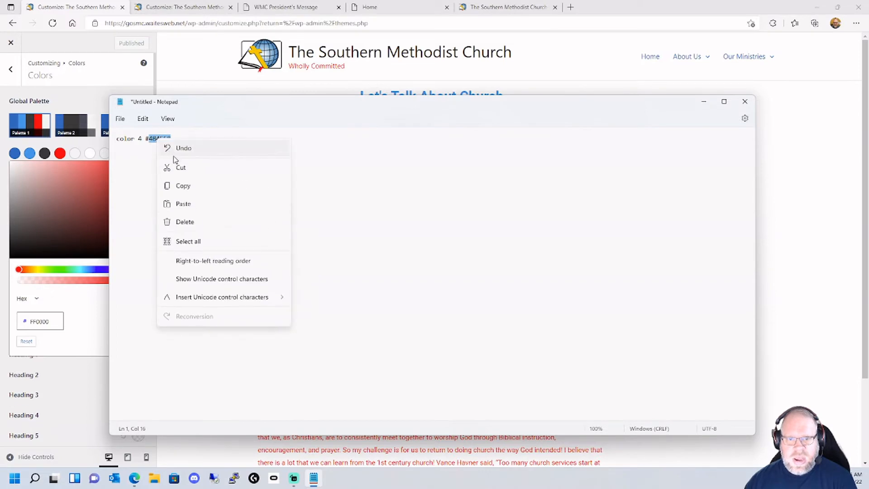
{"action": "left_click", "coordinate": [181, 184]}
{"action": "double_click", "coordinate": [31, 320]}
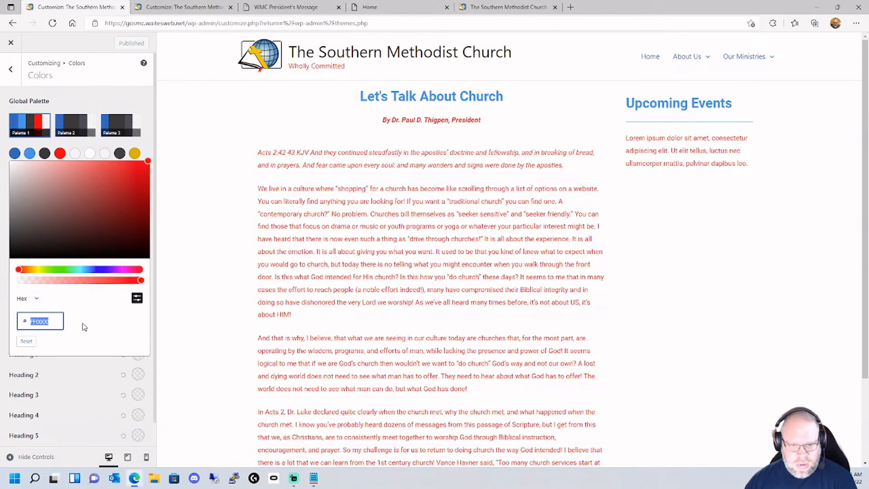
{"action": "key", "text": "ctrl+v"}
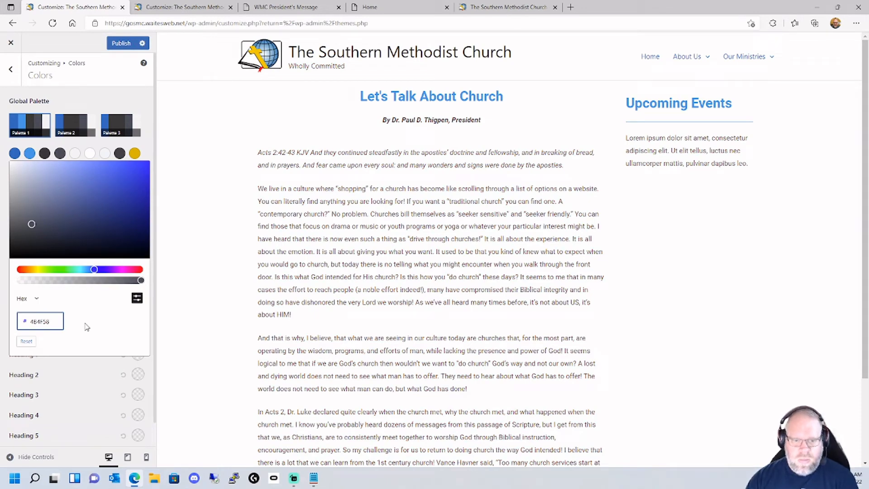
{"action": "left_click", "coordinate": [371, 244]}
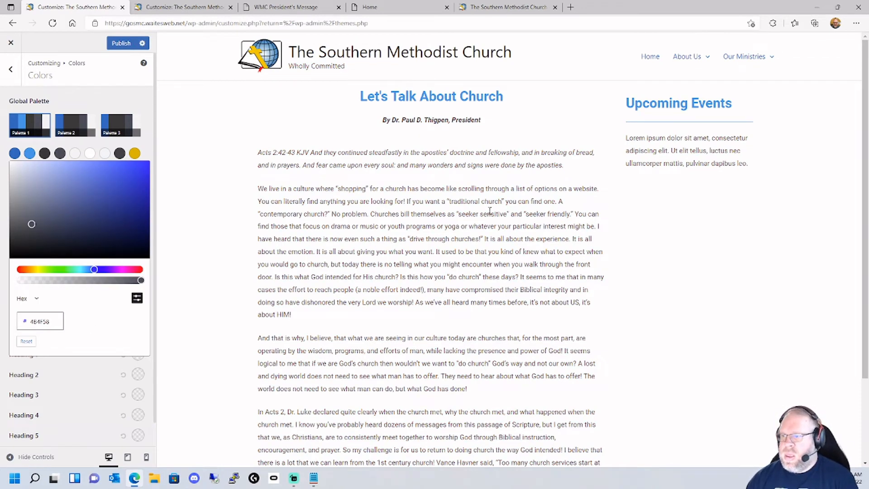
{"action": "scroll", "coordinate": [608, 267], "scroll_direction": "down", "scroll_amount": 3}
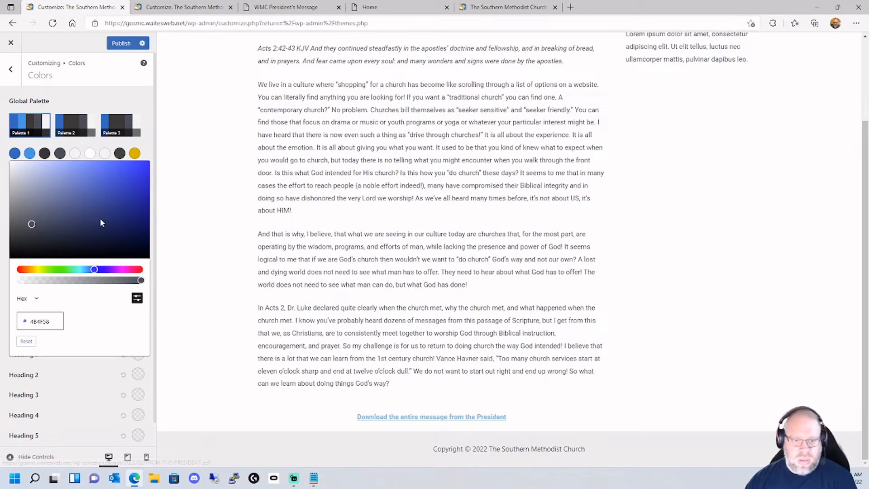
{"action": "left_click", "coordinate": [127, 44]}
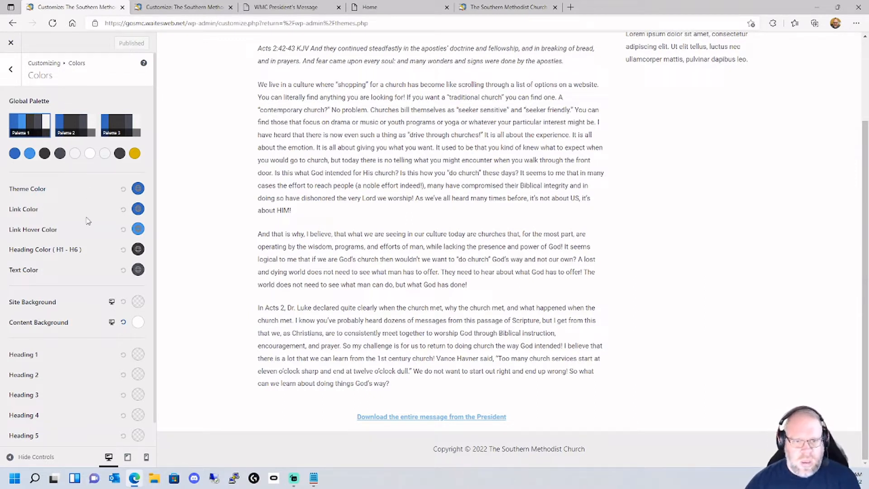
Set the Heading Color (H1 - H6) to the fourth palette color, #4B4F58, and check the page preview.
{"action": "scroll", "coordinate": [81, 225], "scroll_direction": "down", "scroll_amount": 1}
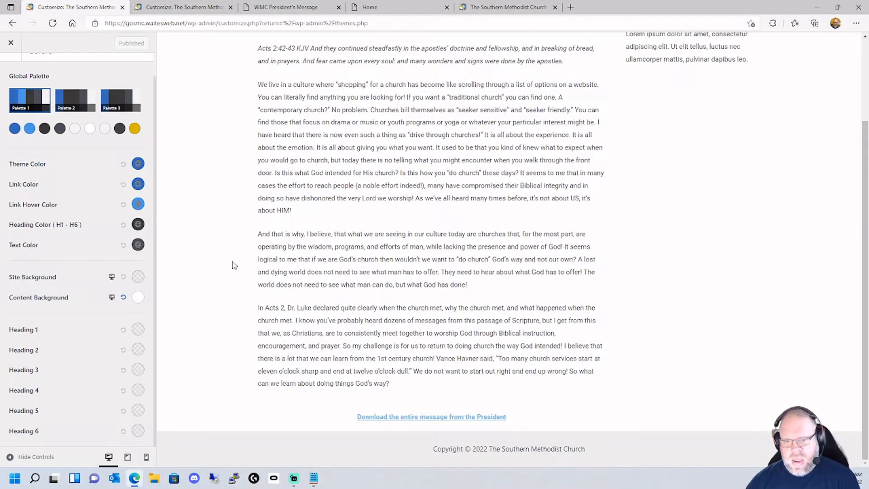
{"action": "left_click", "coordinate": [137, 225]}
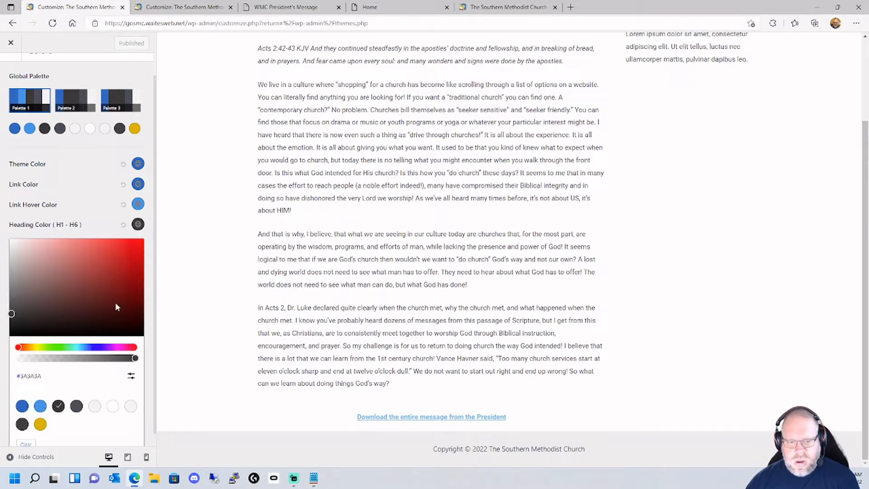
{"action": "left_click", "coordinate": [76, 407]}
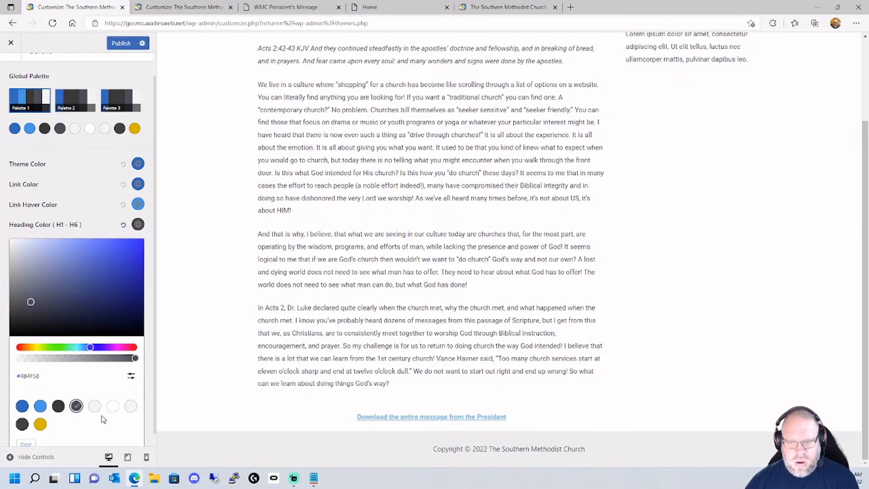
{"action": "scroll", "coordinate": [347, 316], "scroll_direction": "up", "scroll_amount": 3}
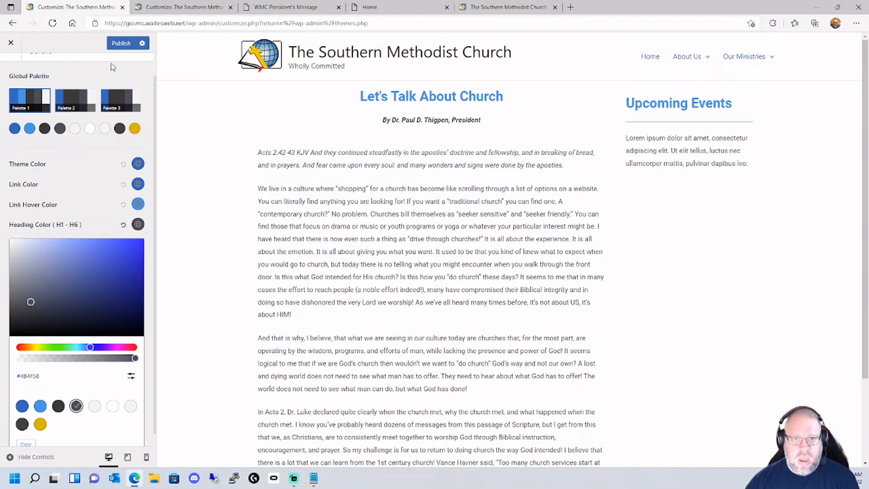
Publish the pending colour changes and set the Content Background to the white global palette colour.
{"action": "left_click", "coordinate": [121, 43]}
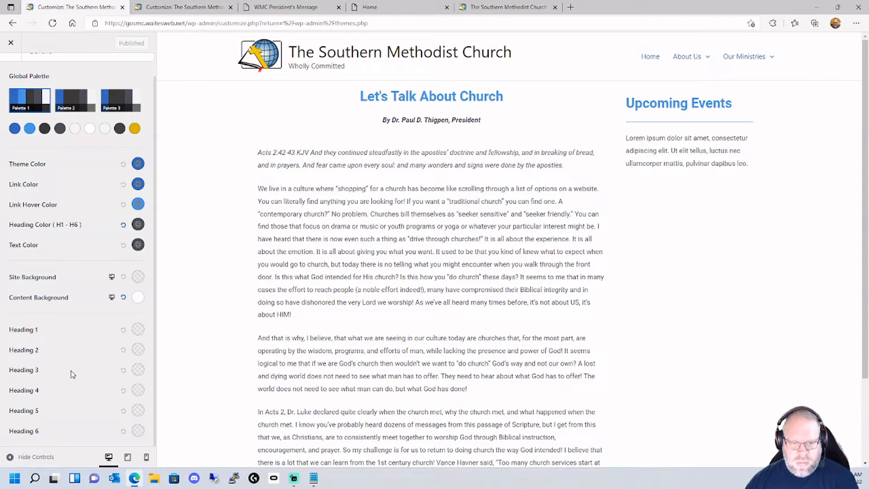
{"action": "left_click", "coordinate": [138, 297]}
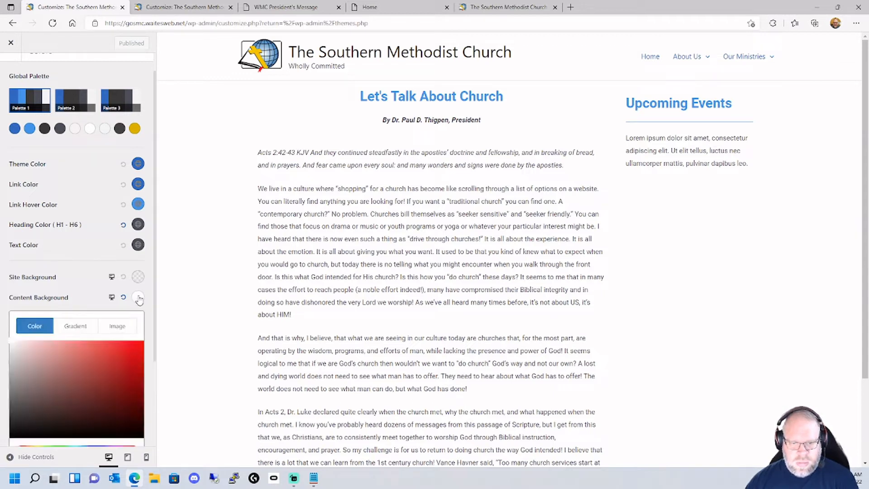
{"action": "scroll", "coordinate": [72, 391], "scroll_direction": "down", "scroll_amount": 3}
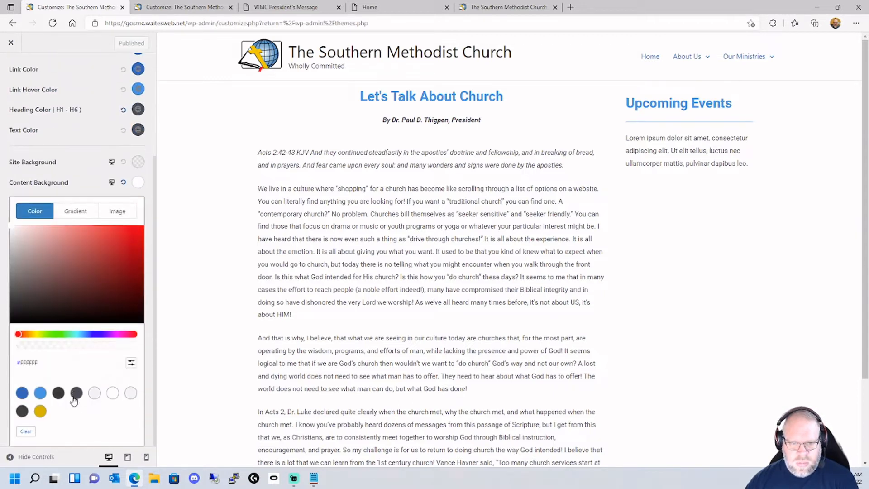
{"action": "left_click", "coordinate": [112, 395]}
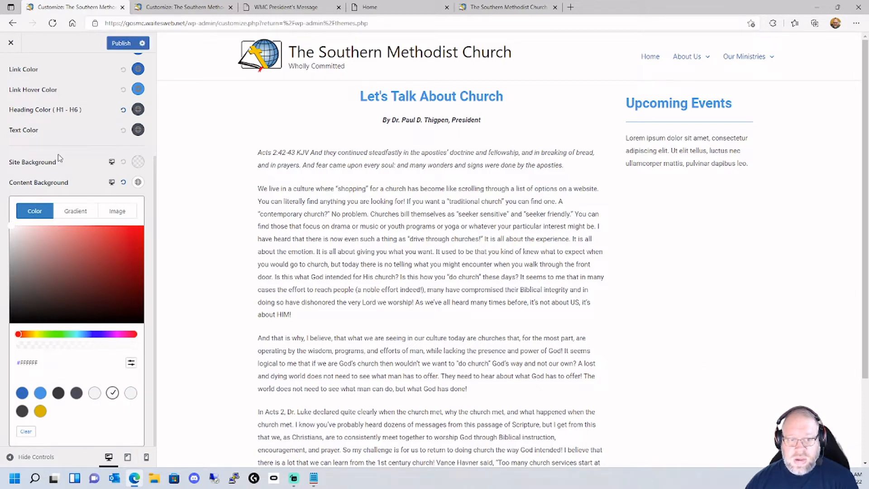
{"action": "left_click", "coordinate": [71, 151]}
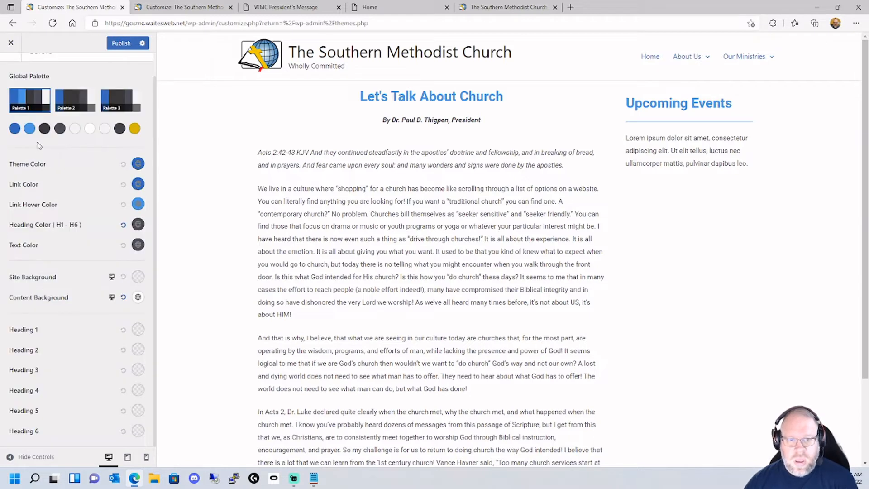
Try Palette 2 and Palette 3 as the global palette, return to Palette 1, and check the page preview.
{"action": "left_click", "coordinate": [75, 98]}
{"action": "left_click", "coordinate": [109, 103]}
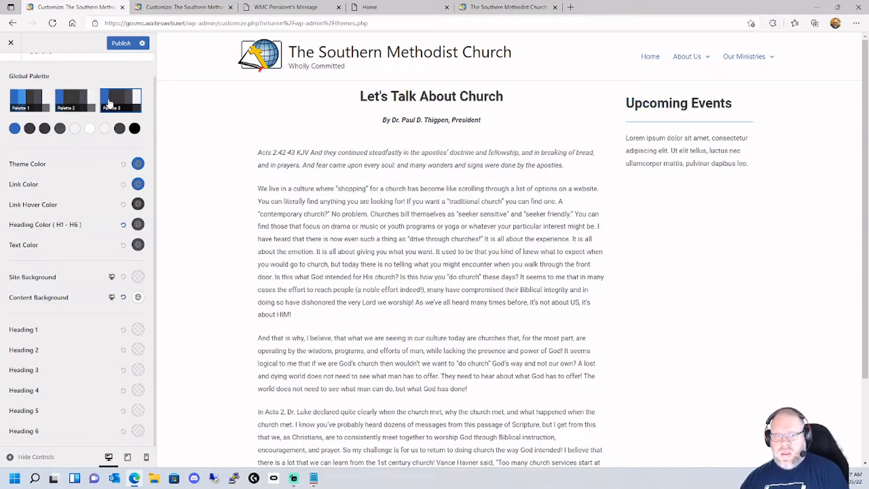
{"action": "left_click", "coordinate": [74, 103]}
{"action": "left_click", "coordinate": [28, 101]}
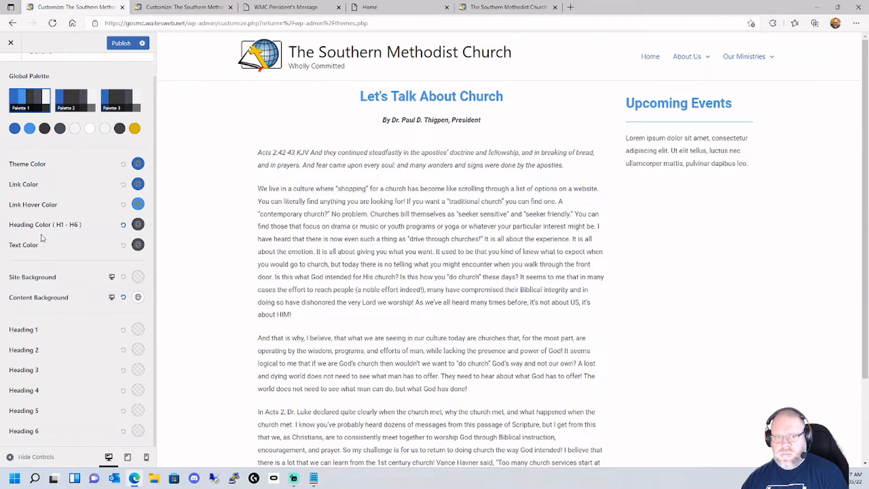
{"action": "left_click", "coordinate": [64, 101]}
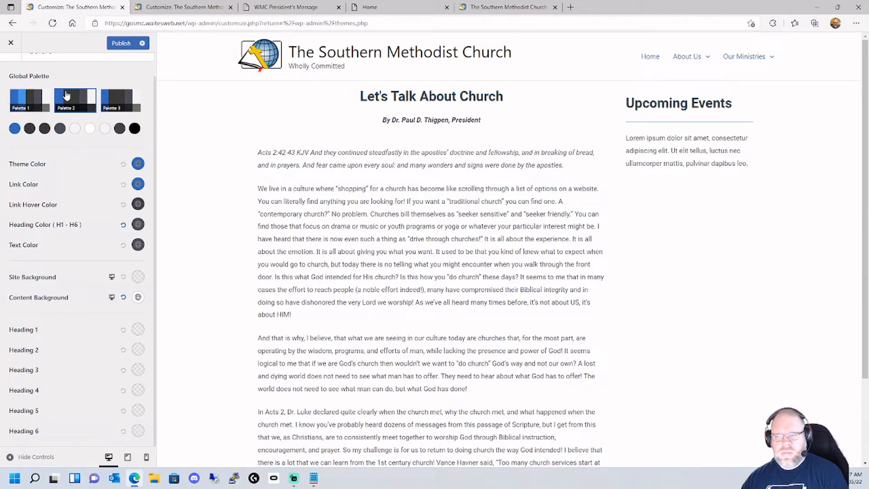
{"action": "left_click", "coordinate": [29, 100]}
{"action": "scroll", "coordinate": [588, 203], "scroll_direction": "down", "scroll_amount": 3}
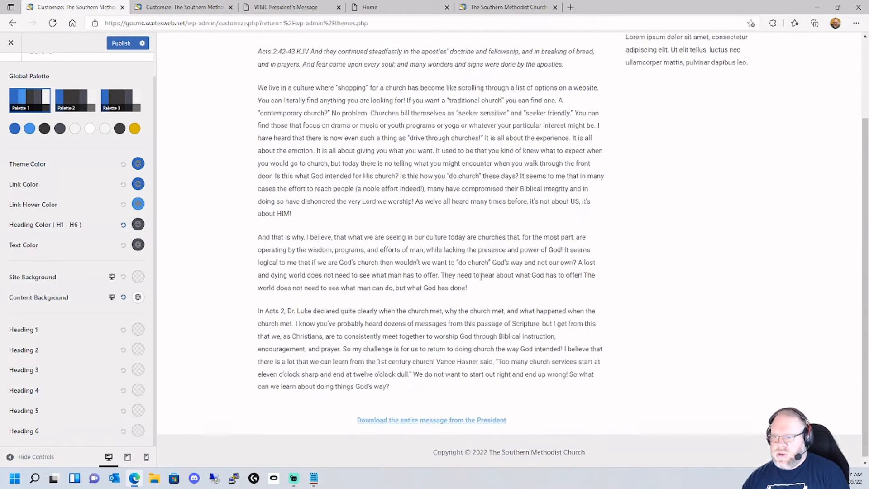
{"action": "scroll", "coordinate": [498, 262], "scroll_direction": "up", "scroll_amount": 3}
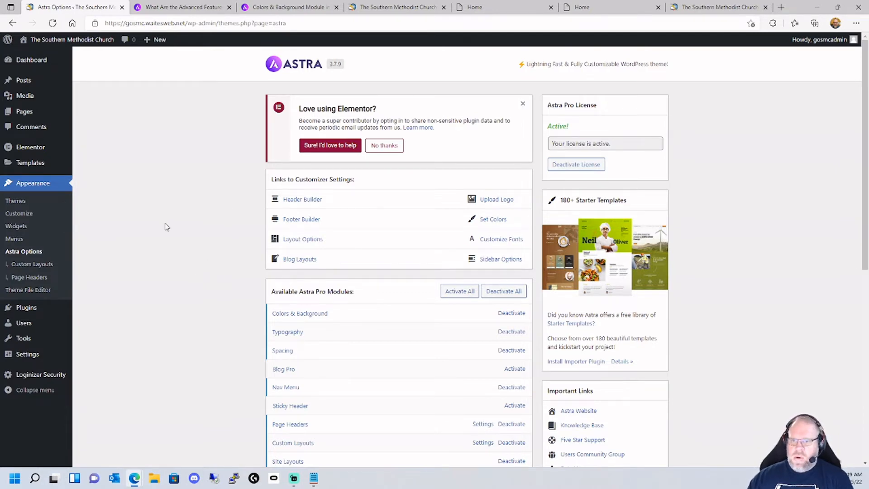
In the Customizer's Header Builder, set the Primary Header's bottom border size to 0 px and publish the change.
{"action": "left_click", "coordinate": [19, 213]}
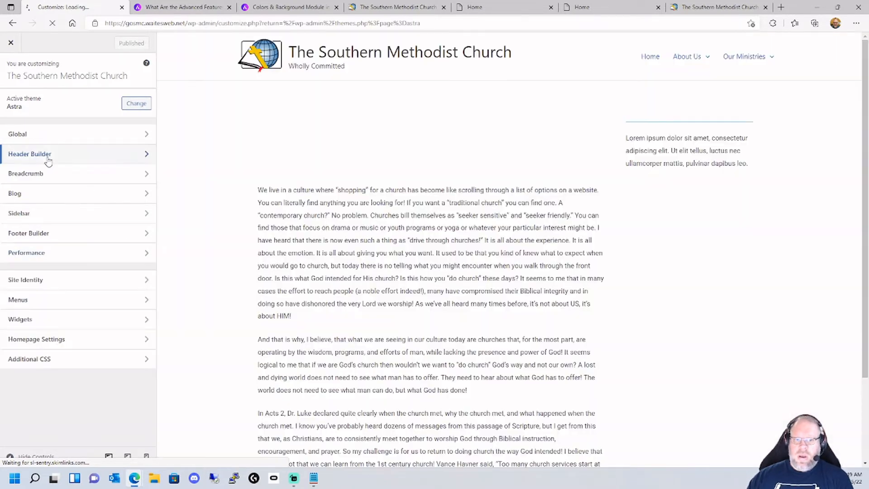
{"action": "left_click", "coordinate": [47, 156]}
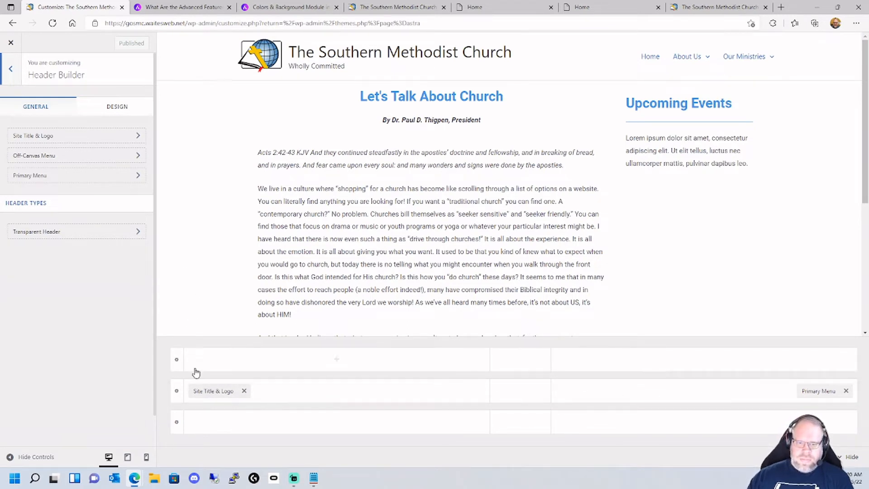
{"action": "left_click", "coordinate": [177, 398]}
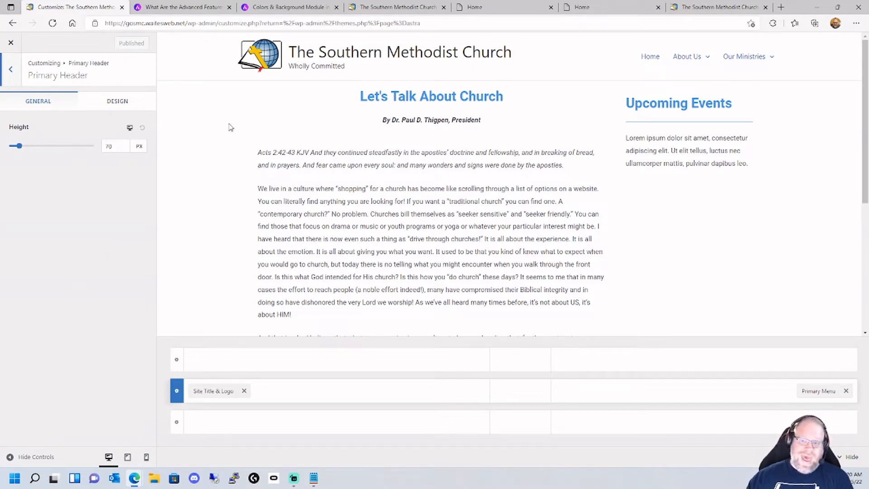
{"action": "left_click", "coordinate": [112, 105]}
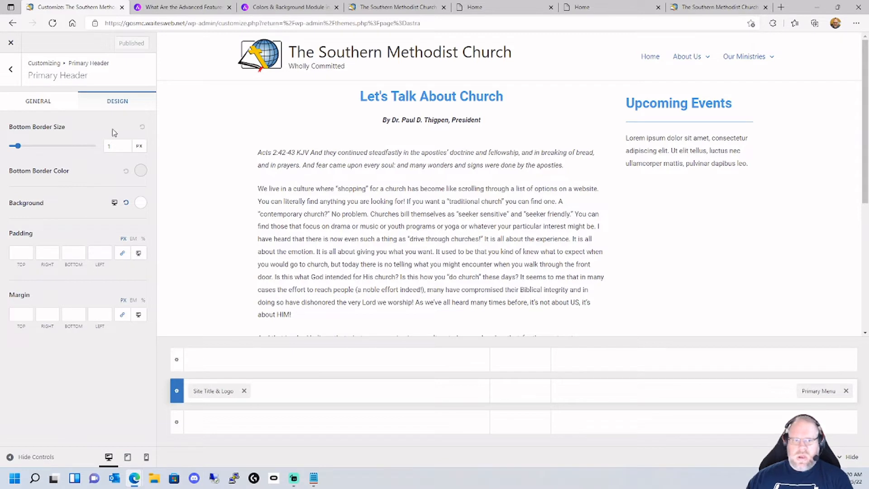
{"action": "left_click", "coordinate": [123, 148]}
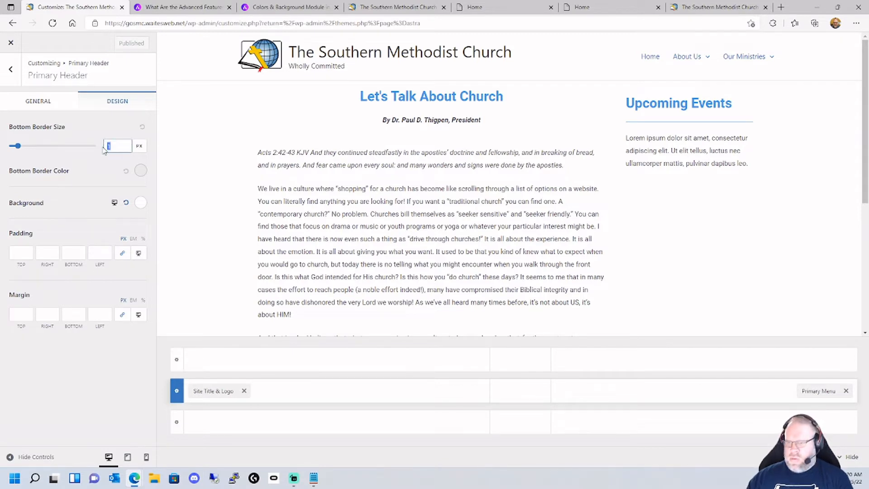
{"action": "type", "text": "0"}
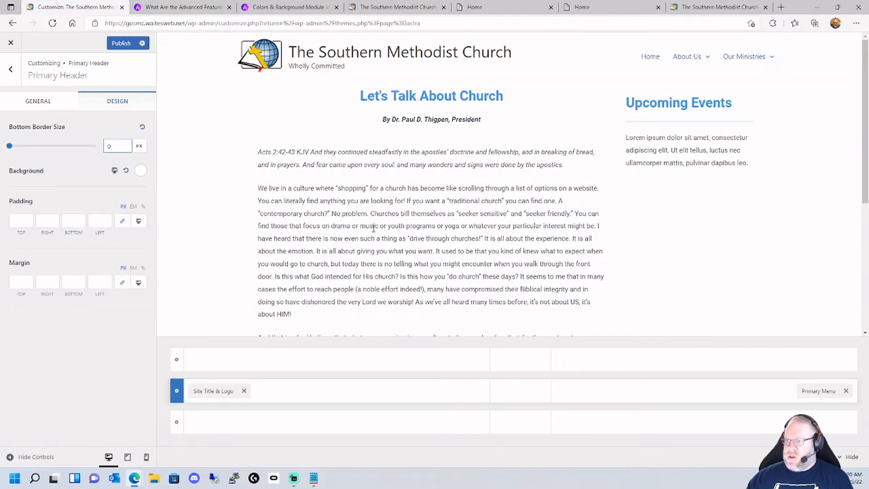
{"action": "left_click", "coordinate": [123, 45]}
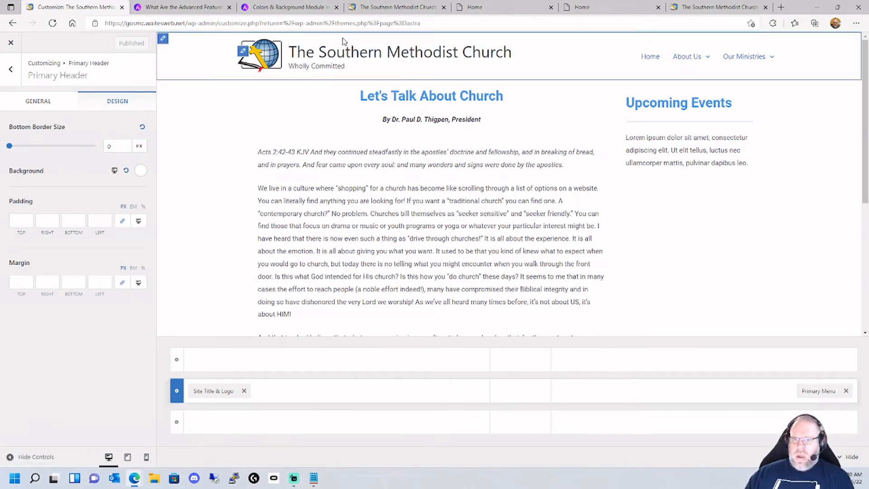
Open the site's home page in a new browser tab and review its header and content.
{"action": "right_click", "coordinate": [348, 53]}
{"action": "left_click", "coordinate": [398, 60]}
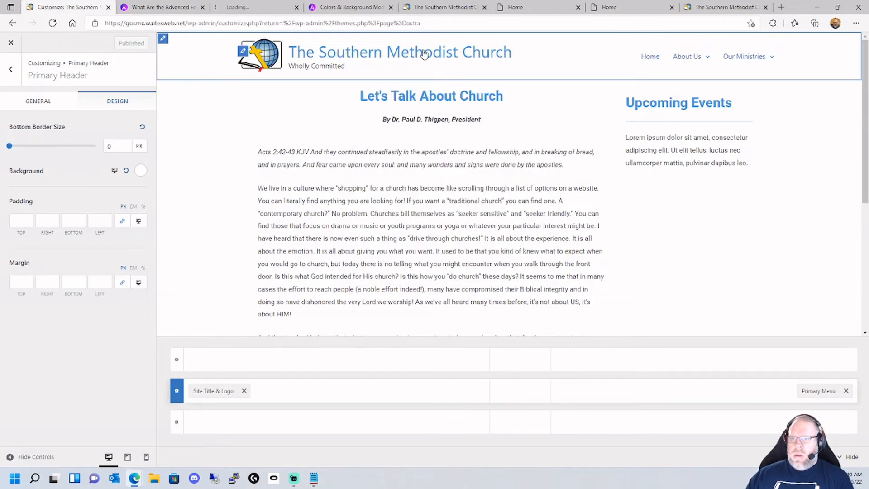
{"action": "left_click", "coordinate": [253, 7]}
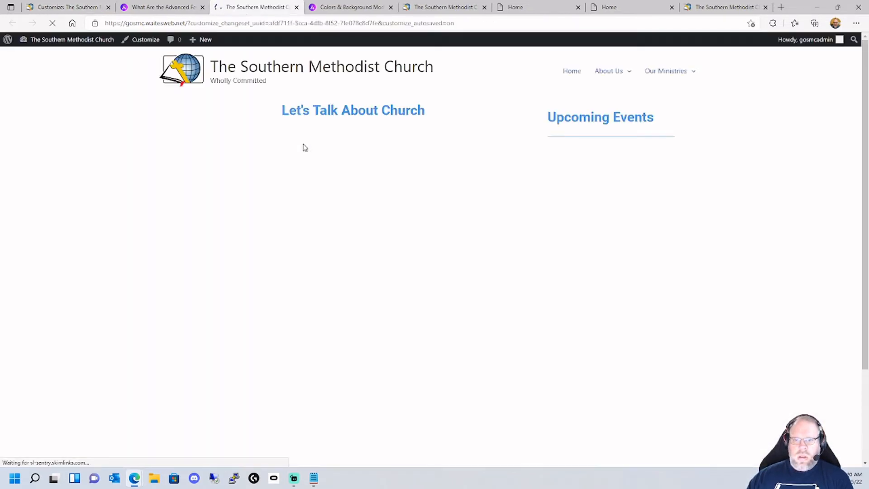
{"action": "scroll", "coordinate": [473, 177], "scroll_direction": "down", "scroll_amount": 3}
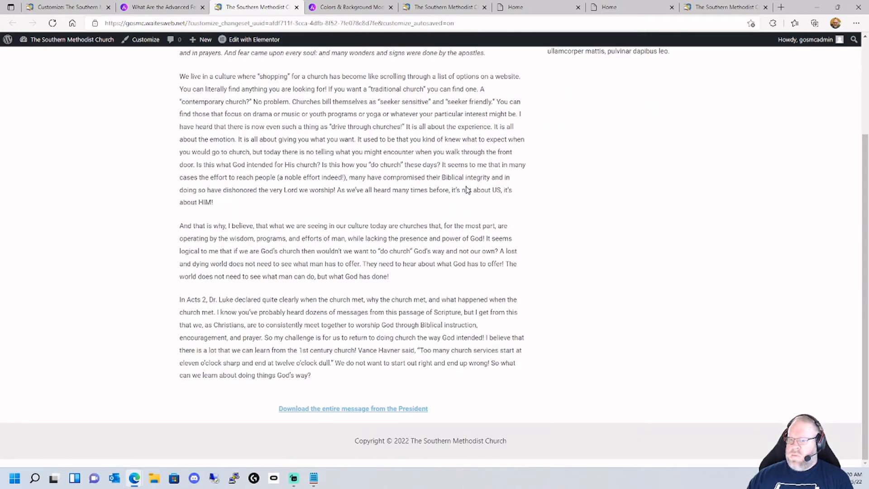
{"action": "scroll", "coordinate": [470, 185], "scroll_direction": "up", "scroll_amount": 3}
Check the header and page background on the Our History, Articles of Religion and Cartwright Men's Fellowship pages.
{"action": "mouse_move", "coordinate": [617, 71]}
{"action": "left_click", "coordinate": [614, 100]}
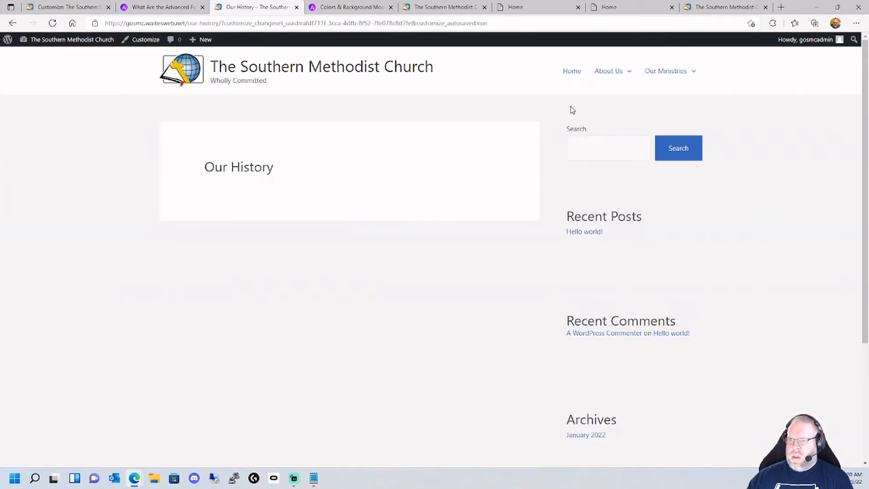
{"action": "mouse_move", "coordinate": [616, 74]}
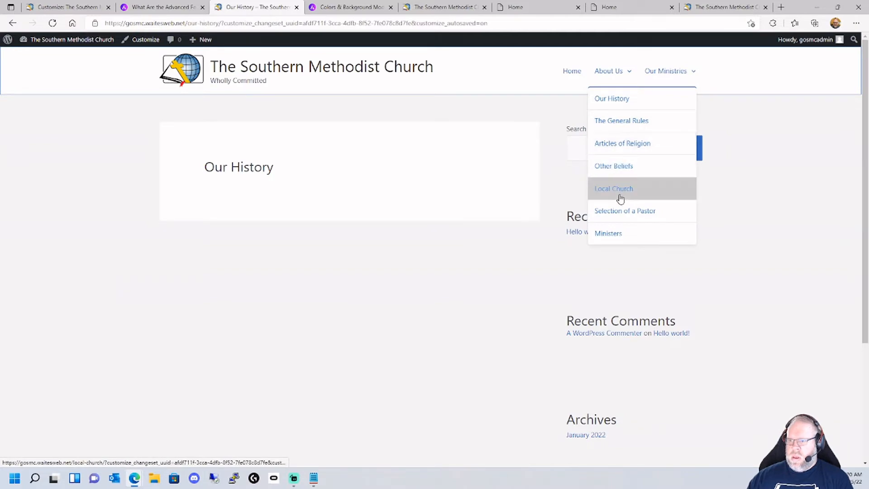
{"action": "left_click", "coordinate": [677, 149]}
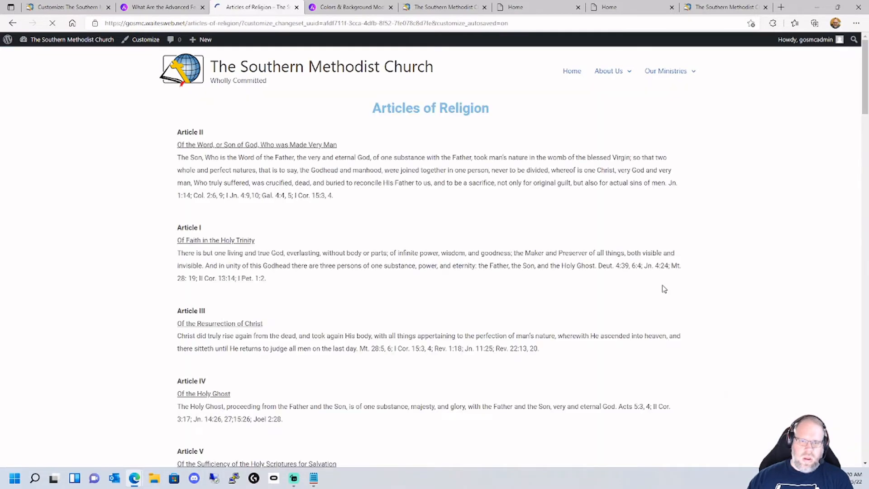
{"action": "scroll", "coordinate": [523, 226], "scroll_direction": "down", "scroll_amount": 3}
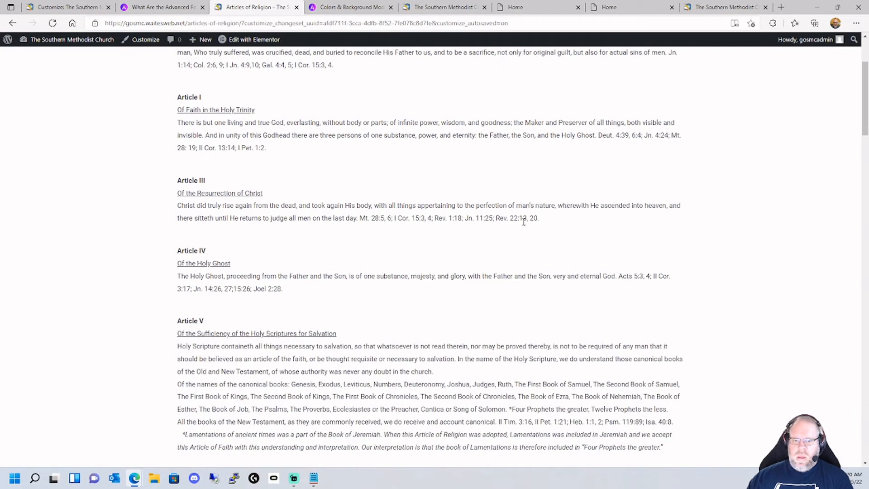
{"action": "scroll", "coordinate": [523, 222], "scroll_direction": "up", "scroll_amount": 3}
{"action": "mouse_move", "coordinate": [684, 74]}
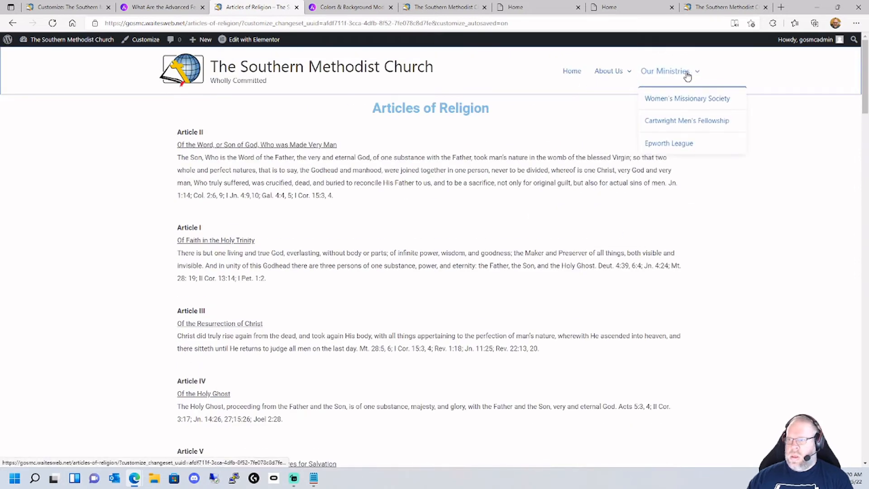
{"action": "left_click", "coordinate": [684, 121]}
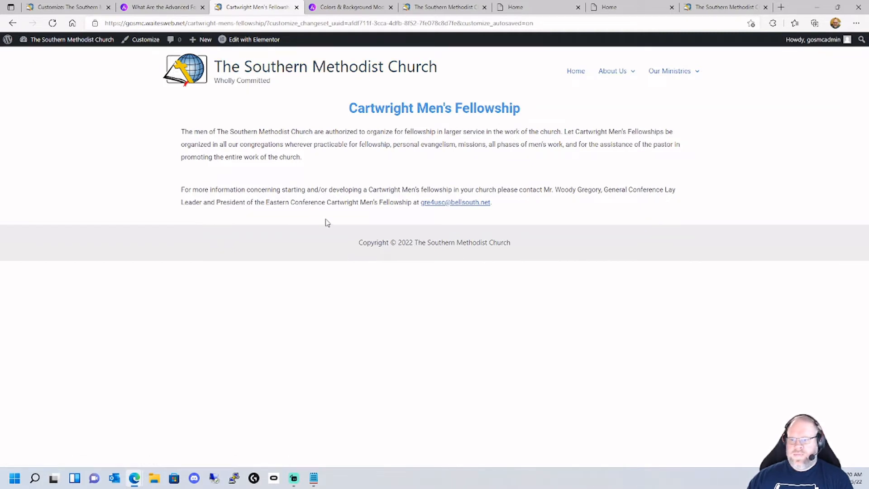
Close the two Astra documentation pages and return to the Primary Header design settings in the Customizer.
{"action": "left_click", "coordinate": [202, 6]}
{"action": "left_click", "coordinate": [297, 6]}
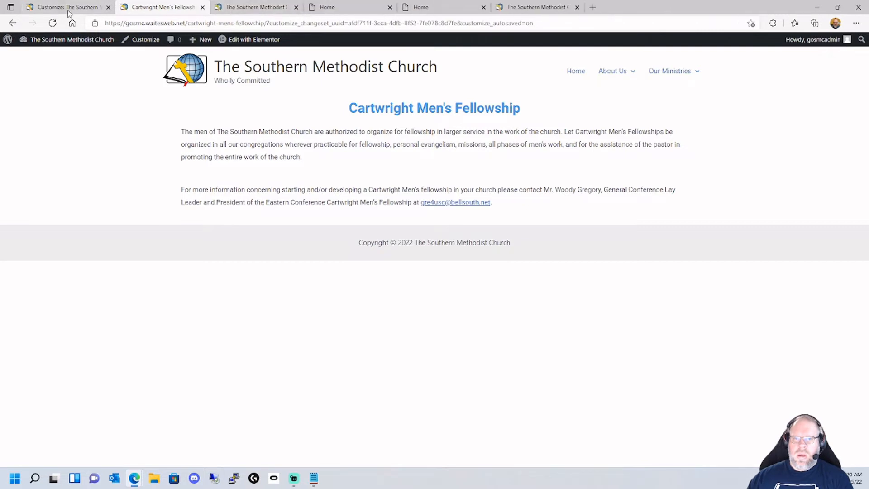
{"action": "left_click", "coordinate": [67, 7]}
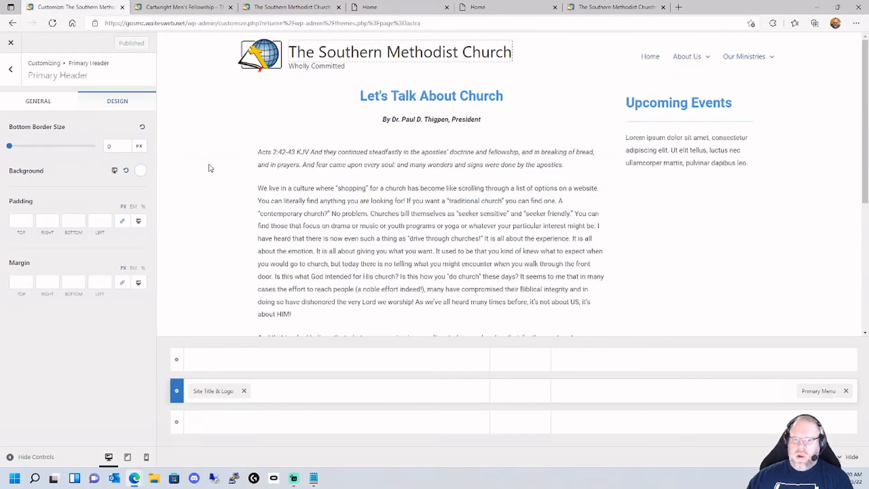
Set the Primary Header background to the gold palette colour and copy its hex code.
{"action": "left_click", "coordinate": [141, 171]}
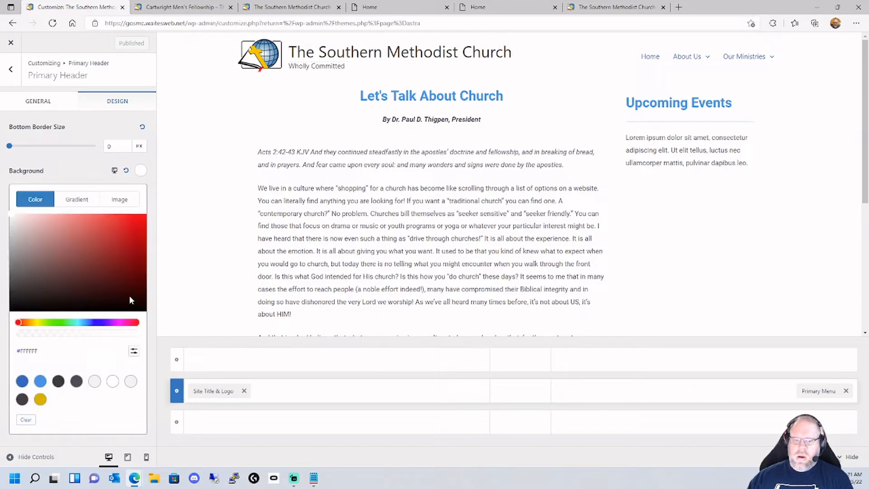
{"action": "left_click", "coordinate": [78, 201]}
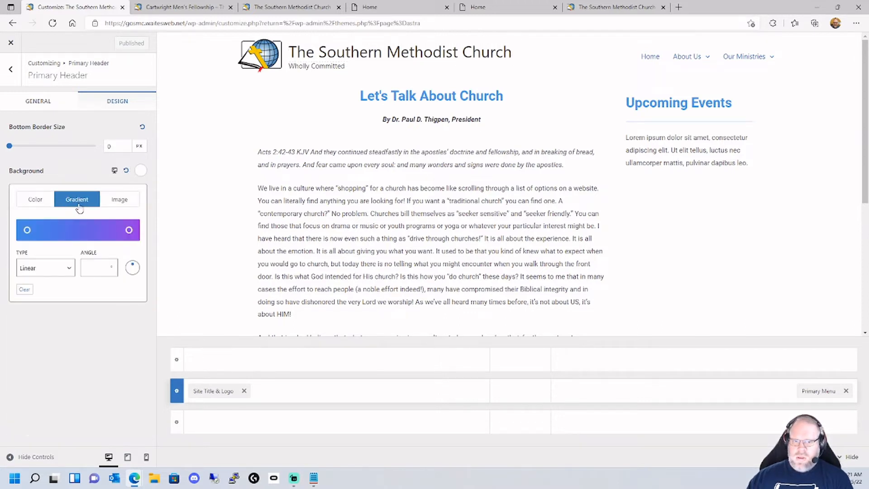
{"action": "left_click", "coordinate": [39, 205]}
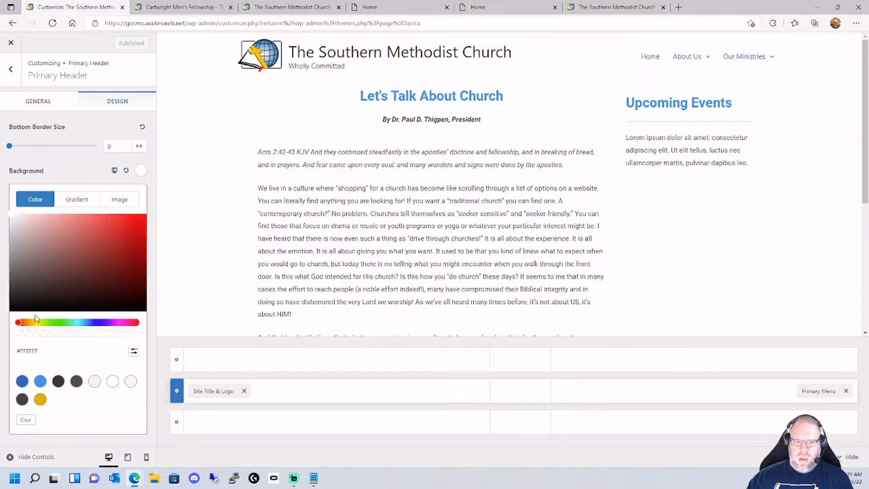
{"action": "left_click", "coordinate": [40, 400]}
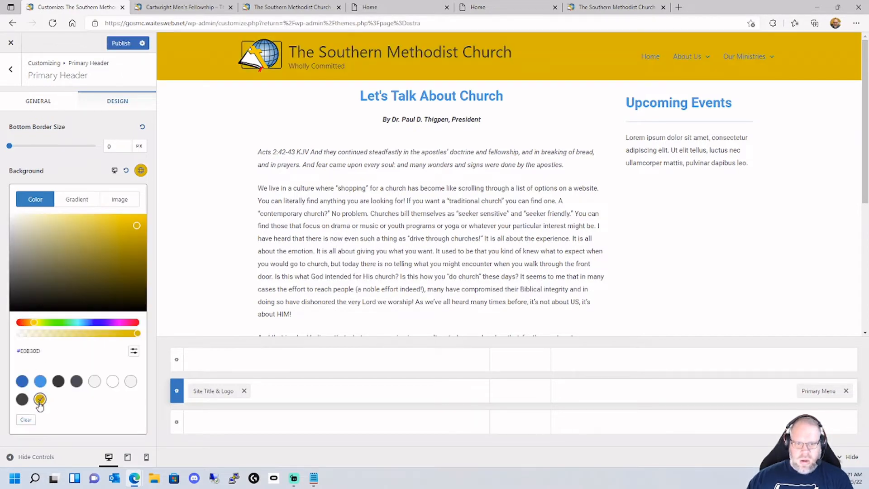
{"action": "left_click", "coordinate": [34, 349]}
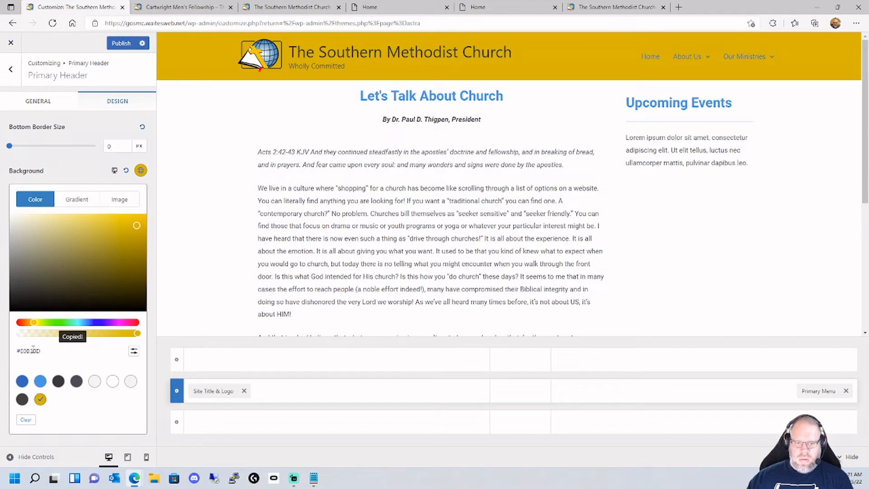
Try a gradient for the Primary Header background with the gold #E0B30D as its start colour.
{"action": "left_click", "coordinate": [84, 203]}
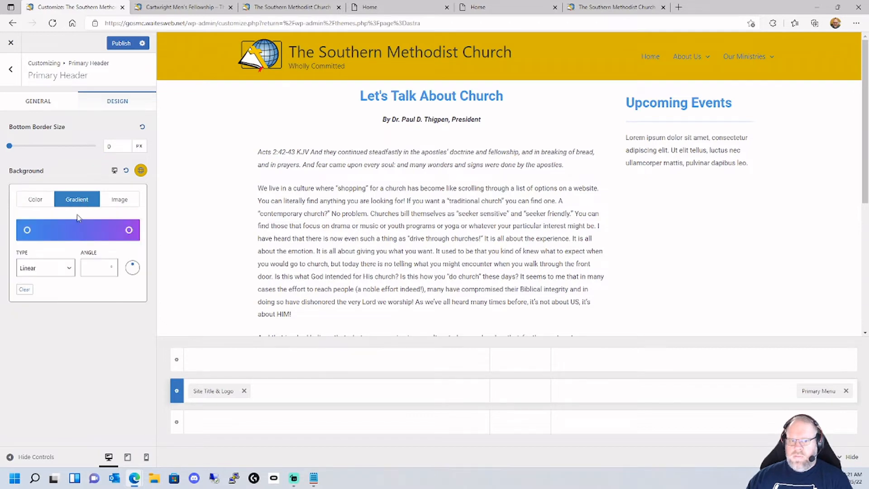
{"action": "left_click", "coordinate": [27, 230]}
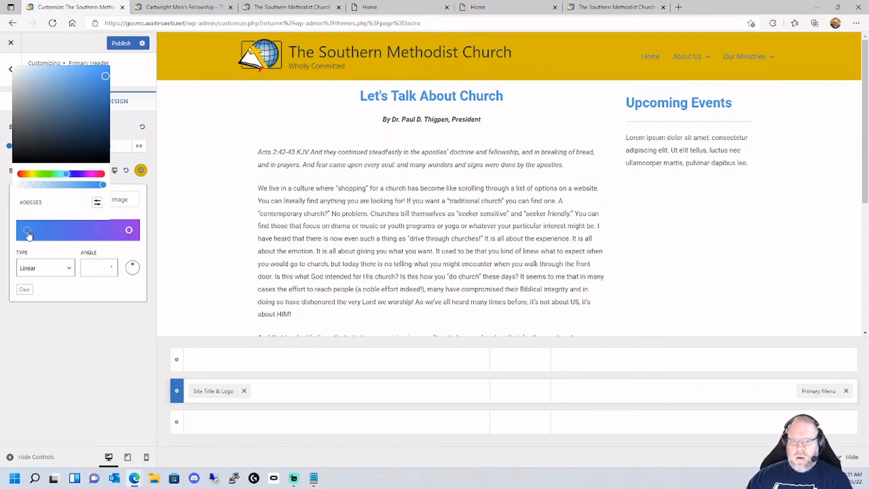
{"action": "left_click", "coordinate": [97, 202]}
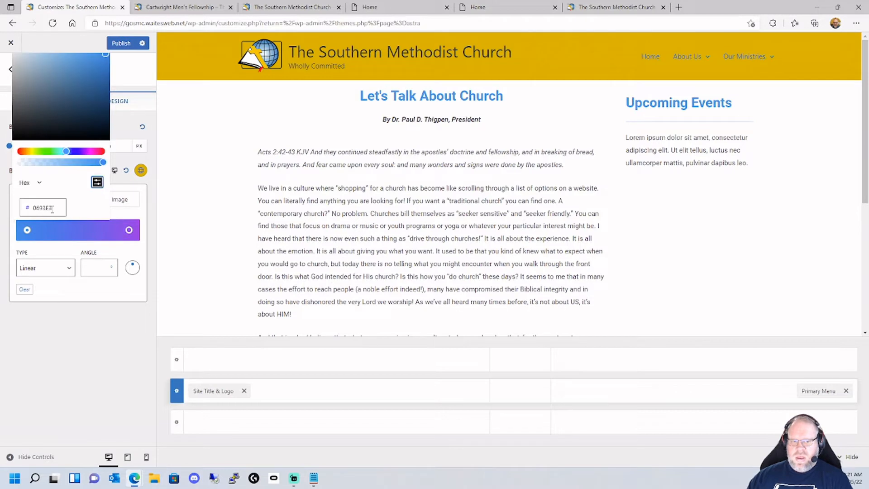
{"action": "double_click", "coordinate": [50, 208]}
{"action": "key", "text": "BackSpace"}
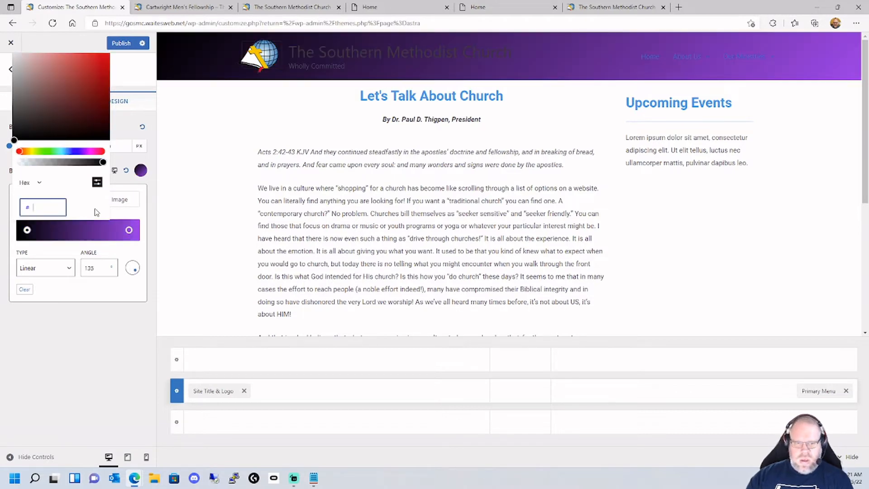
{"action": "type", "text": "#e0b30d"}
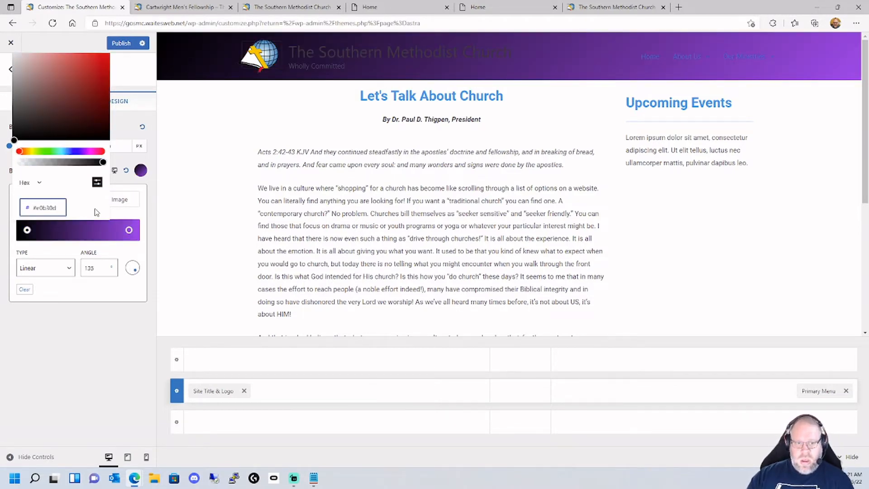
{"action": "key", "text": "Delete"}
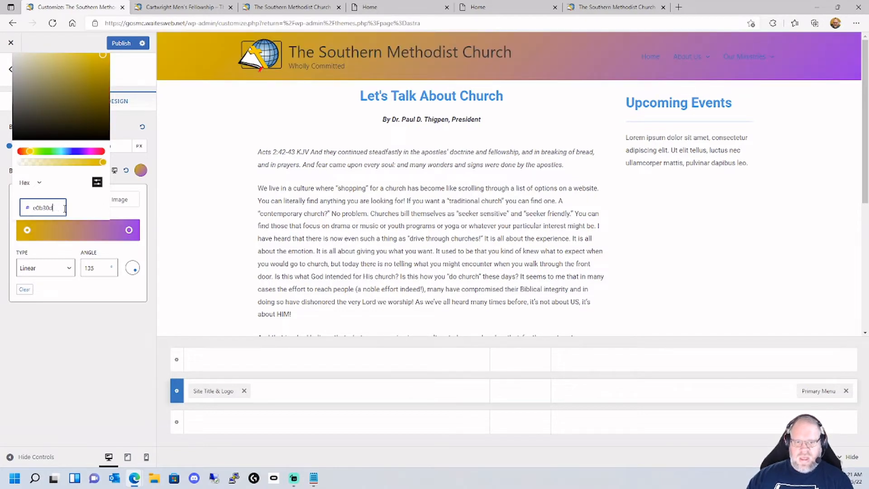
{"action": "type", "text": "0"}
{"action": "key", "text": "BackSpace"}
{"action": "left_click", "coordinate": [97, 182]}
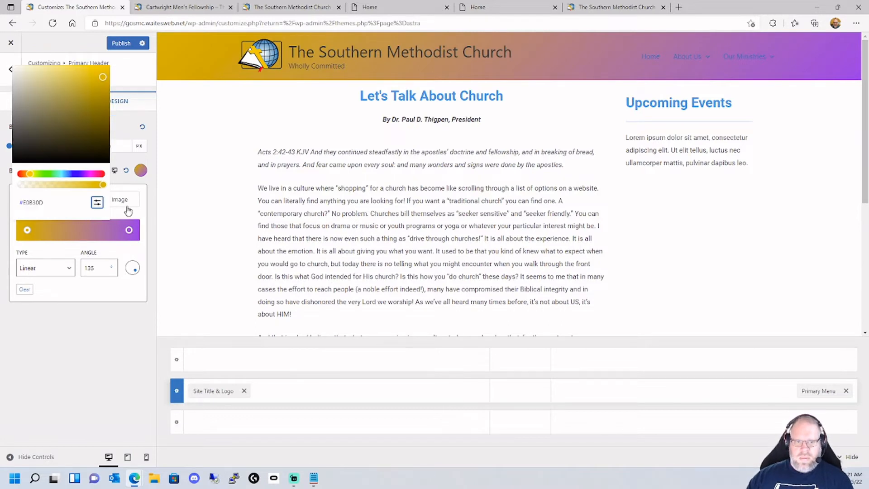
{"action": "left_click", "coordinate": [151, 220]}
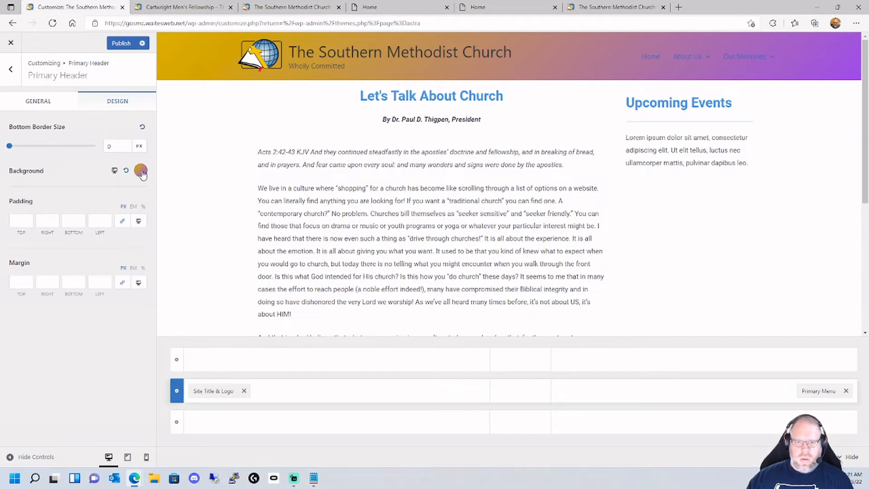
Switch the Primary Header background back to the solid gold palette colour.
{"action": "left_click", "coordinate": [140, 170]}
{"action": "left_click", "coordinate": [34, 201]}
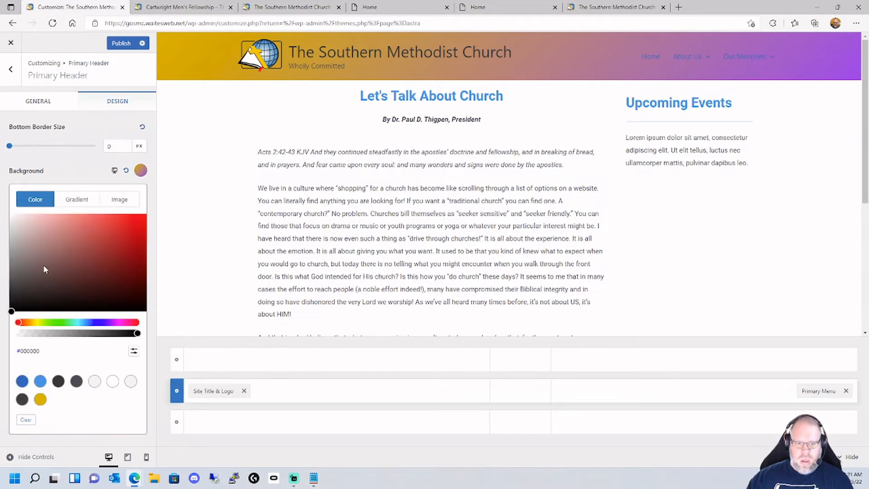
{"action": "left_click", "coordinate": [40, 399]}
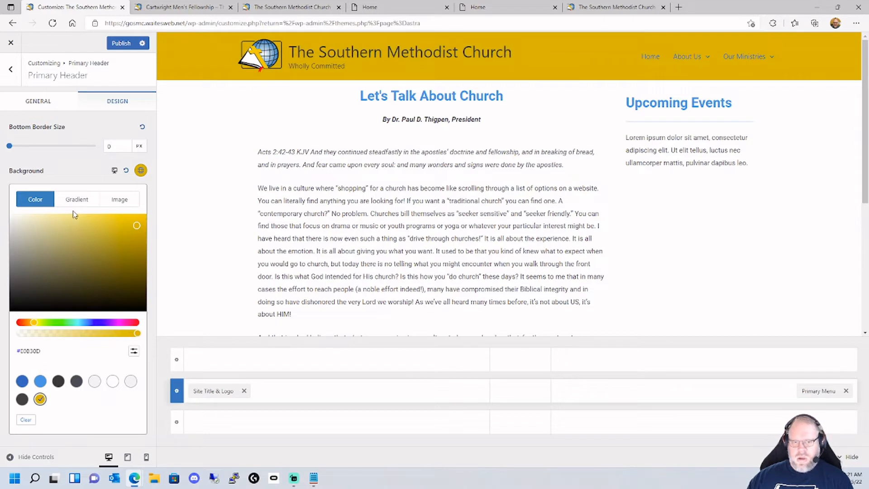
Switch the Primary Header background to a gradient and set its start colour to #E0B30D.
{"action": "left_click", "coordinate": [84, 201]}
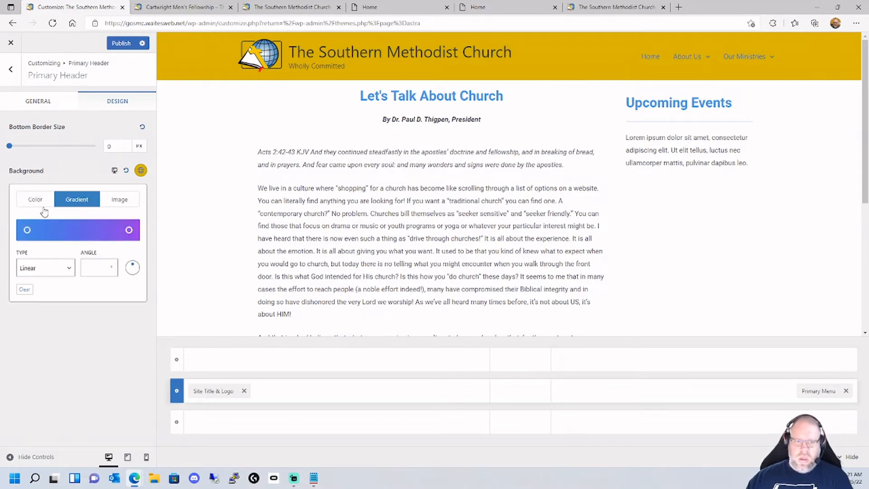
{"action": "left_click", "coordinate": [28, 230]}
{"action": "left_click_drag", "start_coordinate": [50, 203], "coordinate": [15, 205]}
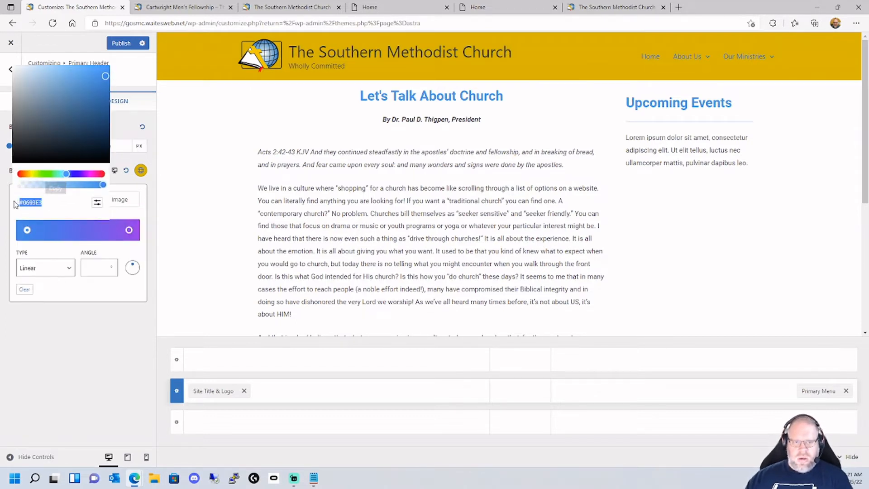
{"action": "left_click", "coordinate": [97, 203]}
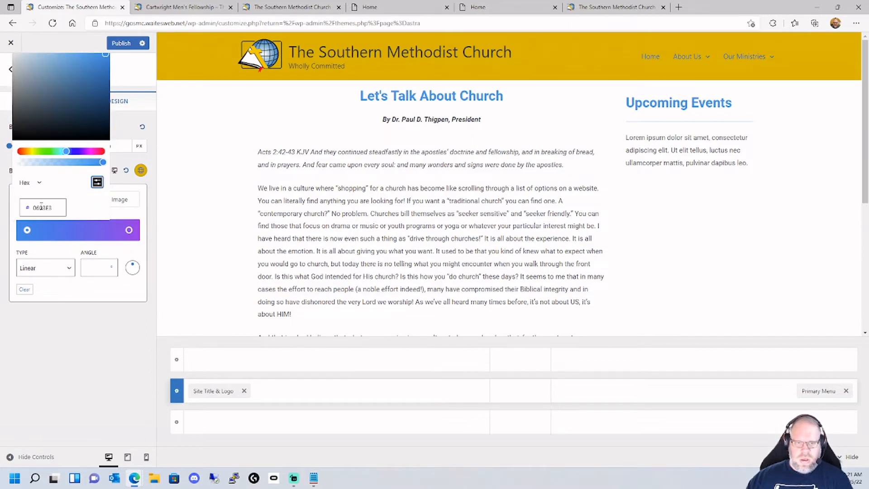
{"action": "double_click", "coordinate": [42, 207]}
{"action": "type", "text": "#0b030d"}
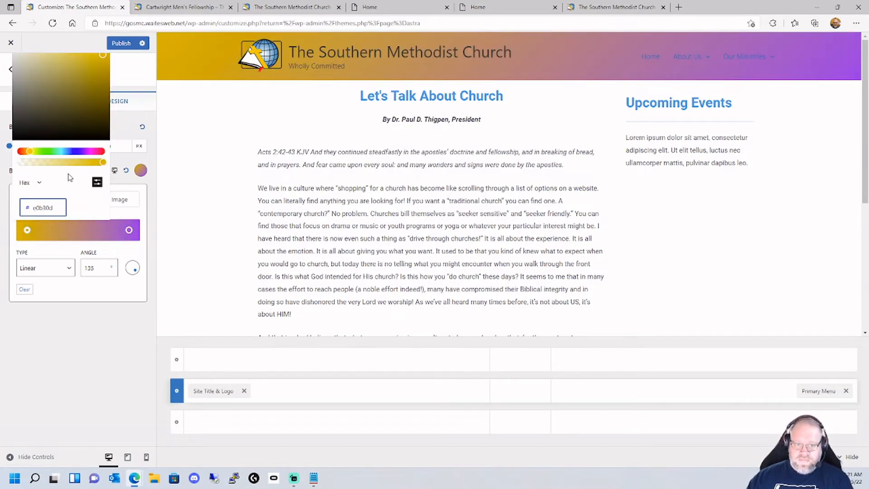
Set the end colour of the Primary Header background gradient to fully transparent white, #FFFFFF00.
{"action": "left_click", "coordinate": [129, 230]}
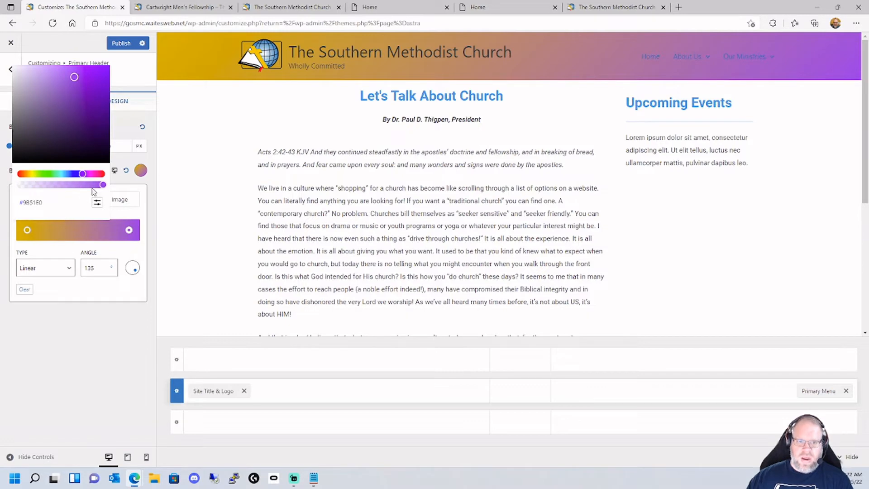
{"action": "left_click_drag", "start_coordinate": [102, 185], "coordinate": [0, 190]}
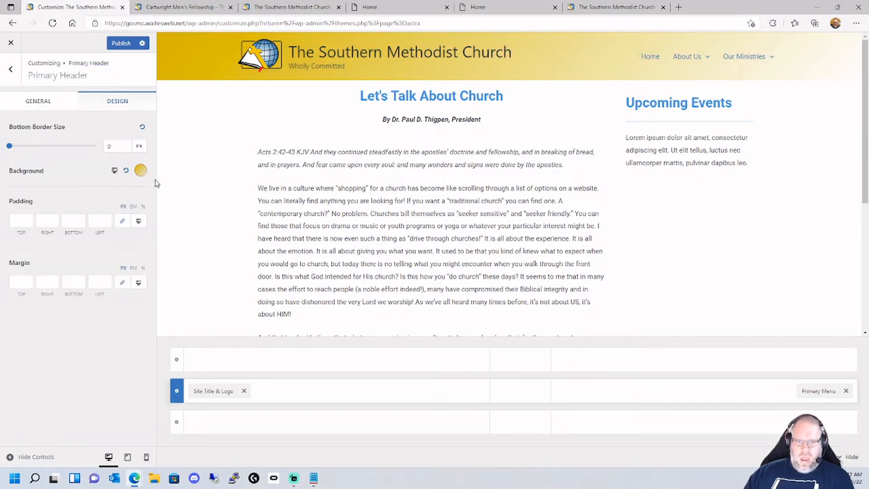
{"action": "left_click", "coordinate": [140, 170]}
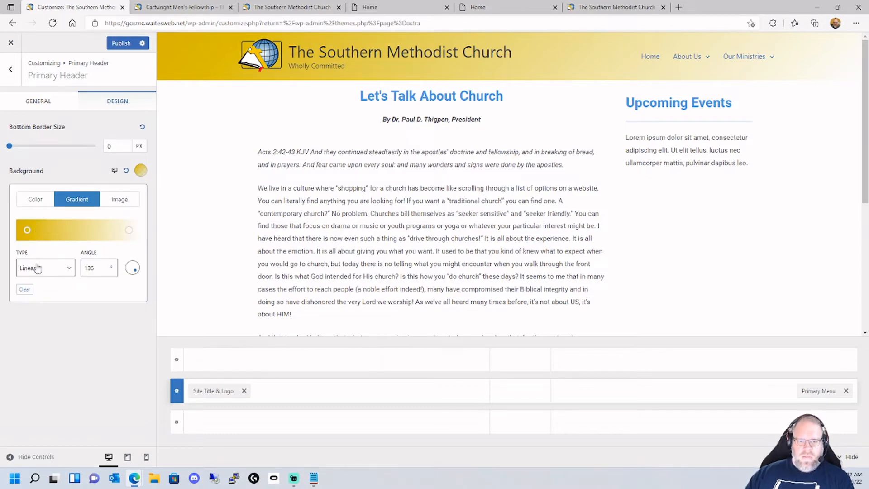
{"action": "left_click", "coordinate": [129, 232]}
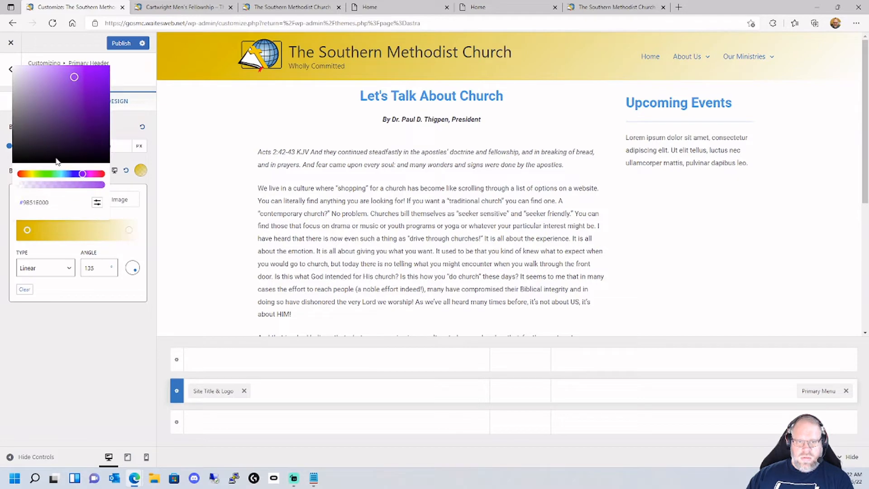
{"action": "left_click_drag", "start_coordinate": [25, 84], "coordinate": [7, 67]}
{"action": "left_click", "coordinate": [140, 170]}
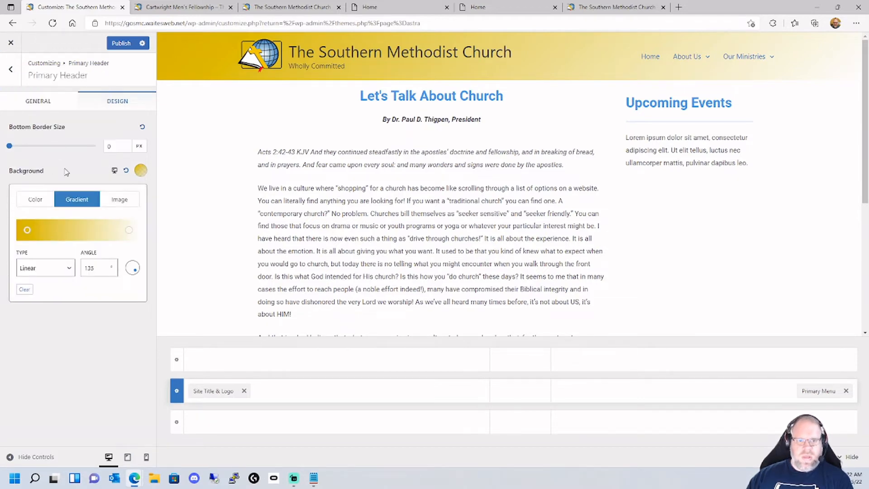
{"action": "left_click", "coordinate": [129, 230]}
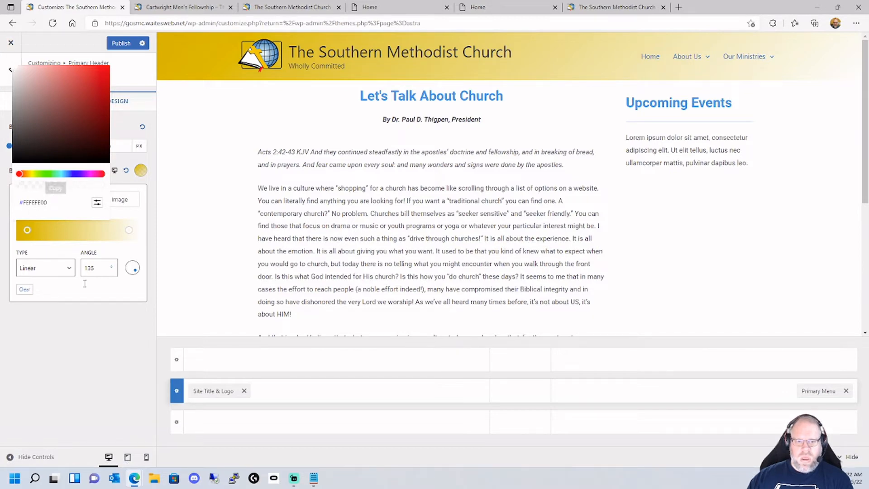
Set the header gradient's angle to 180 degrees and publish the change.
{"action": "double_click", "coordinate": [100, 269]}
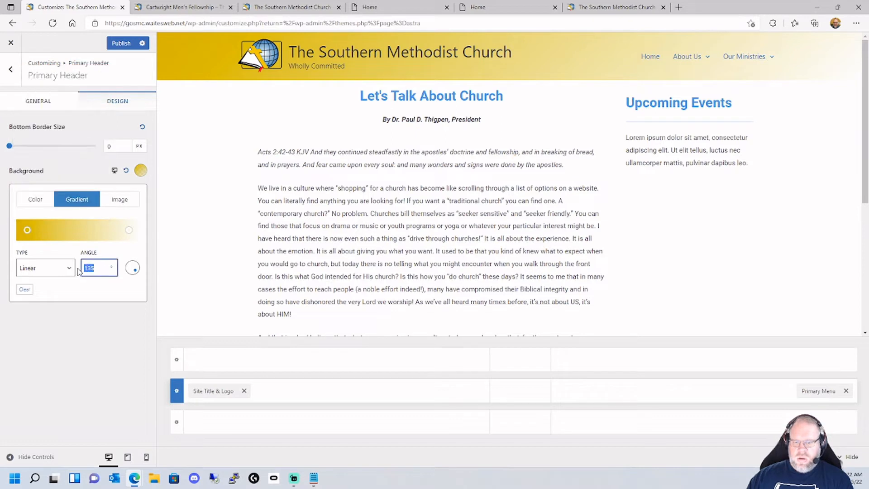
{"action": "type", "text": "180"}
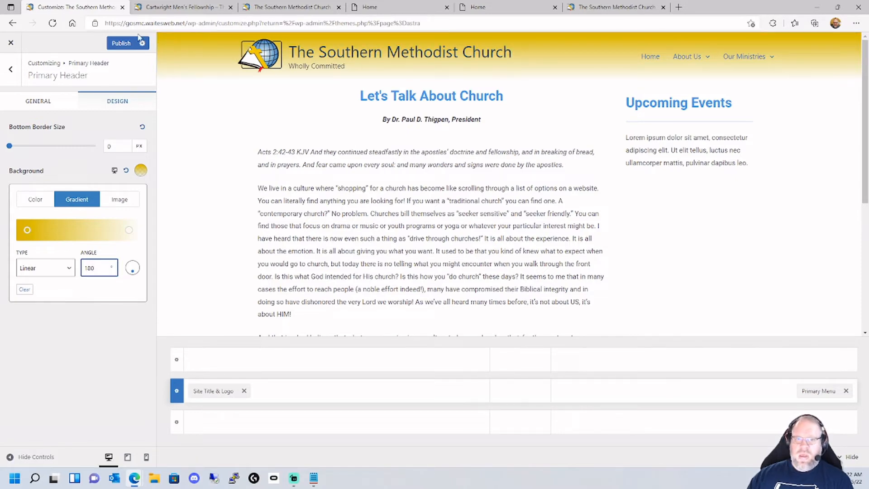
{"action": "left_click", "coordinate": [127, 43]}
Reload the Cartwright Men's Fellowship page to check the published header, and close the adjacent church site tab.
{"action": "left_click", "coordinate": [209, 9]}
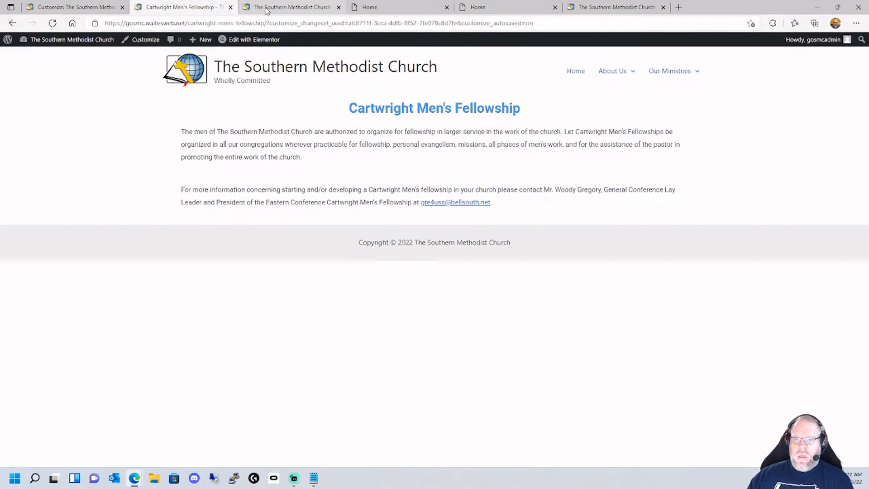
{"action": "left_click", "coordinate": [52, 23]}
{"action": "left_click", "coordinate": [339, 8]}
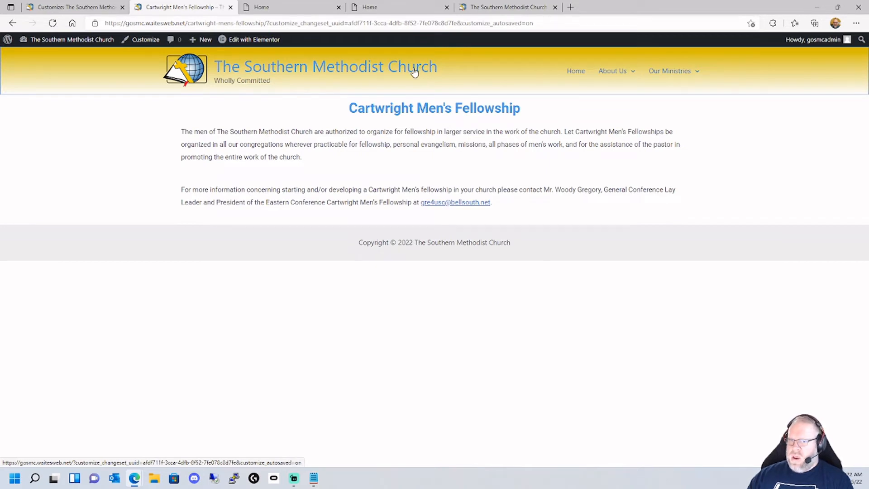
In the Customizer's Site Title & Logo design settings, set the title's normal colour to the lighter blue palette colour and publish.
{"action": "left_click", "coordinate": [86, 5]}
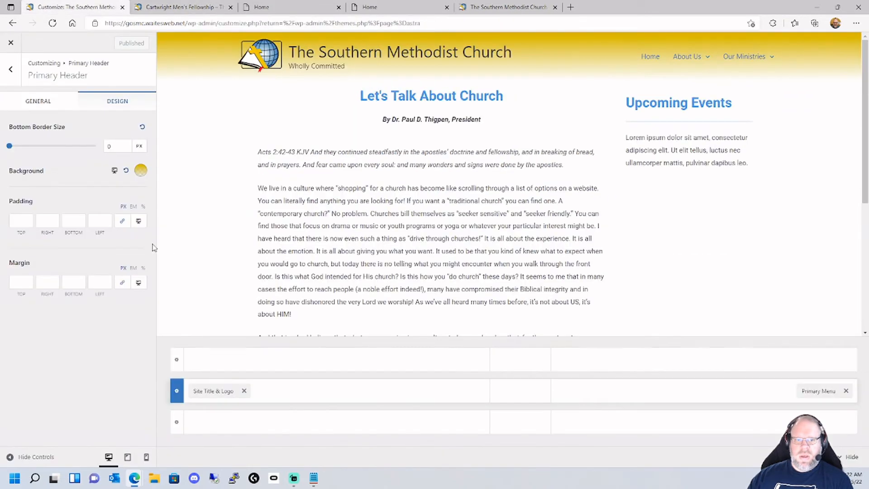
{"action": "left_click", "coordinate": [15, 78]}
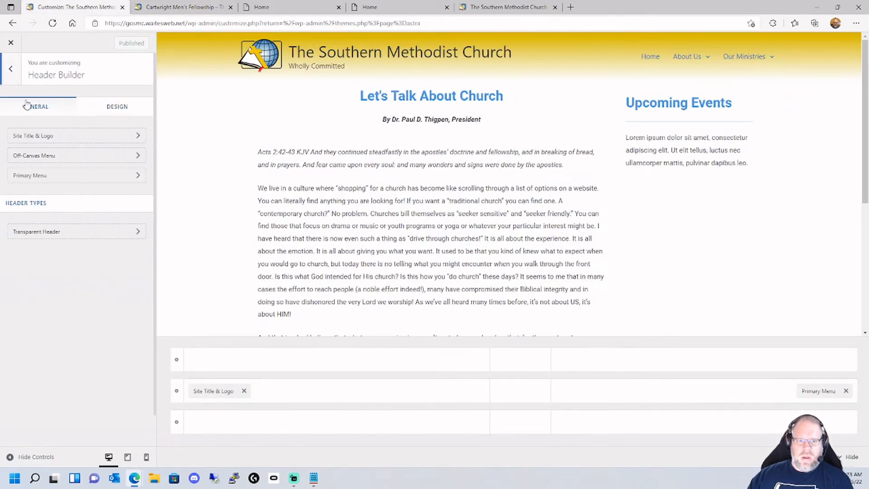
{"action": "left_click", "coordinate": [59, 138]}
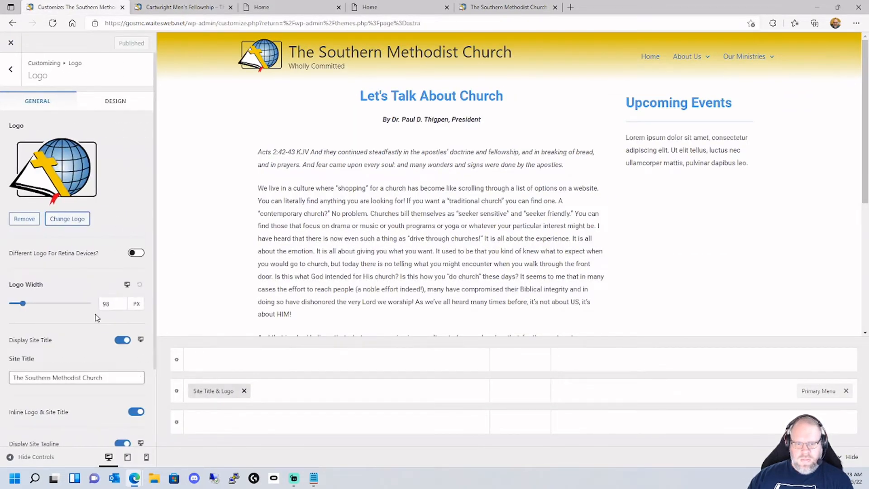
{"action": "left_click", "coordinate": [111, 106]}
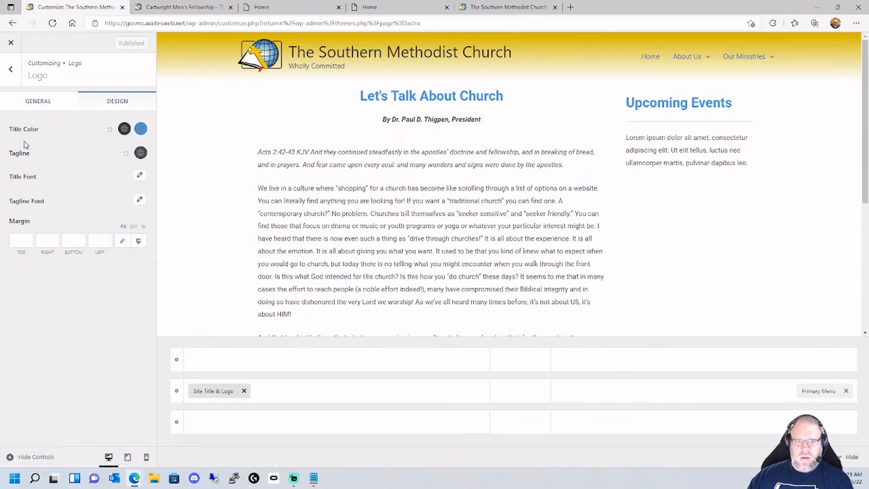
{"action": "left_click", "coordinate": [124, 128]}
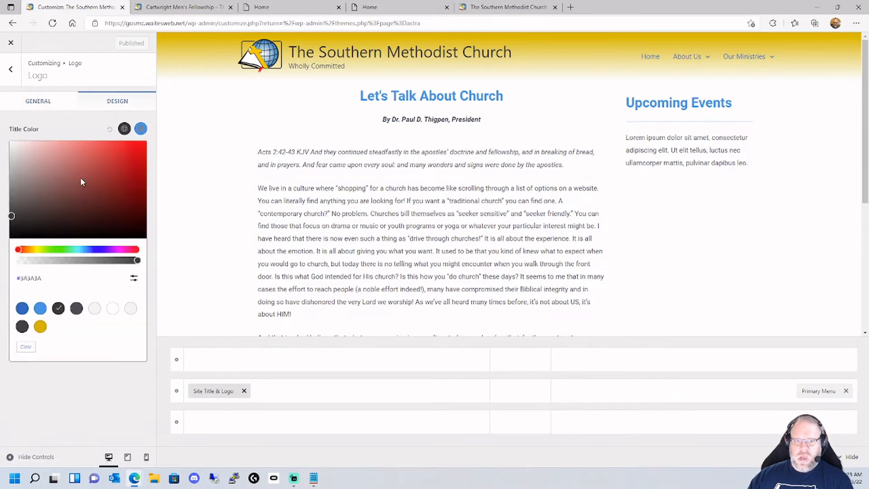
{"action": "left_click", "coordinate": [40, 309]}
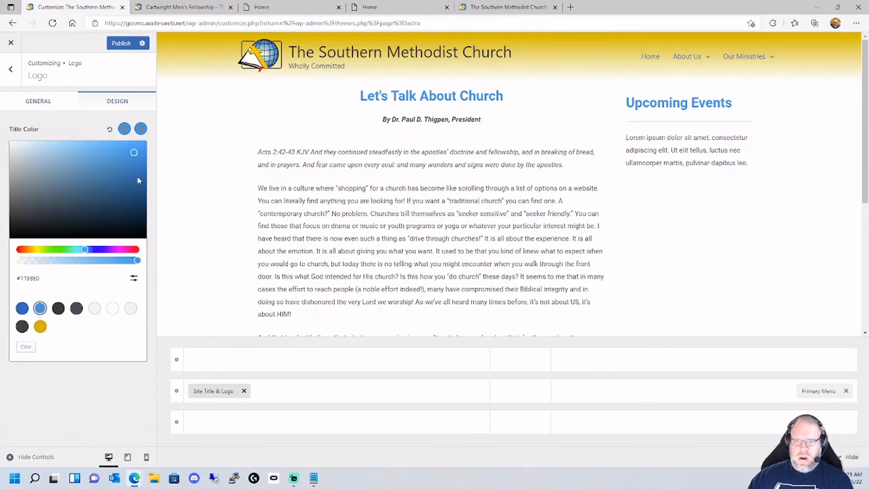
{"action": "left_click", "coordinate": [120, 43]}
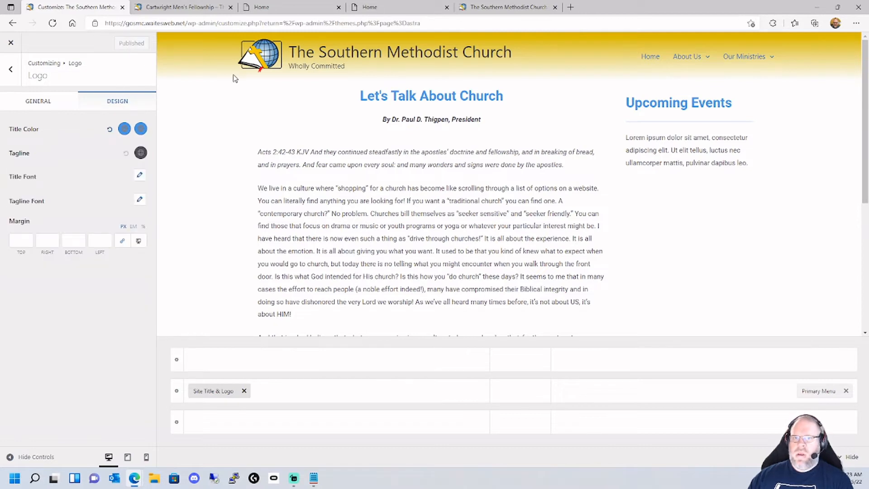
Reload the Cartwright Men's Fellowship page and check the site title's colour in the header.
{"action": "left_click", "coordinate": [176, 7]}
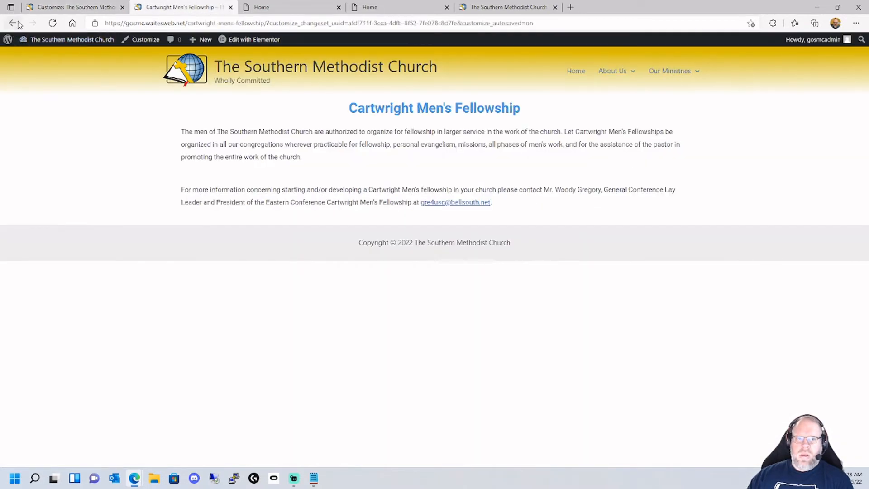
{"action": "left_click", "coordinate": [52, 23]}
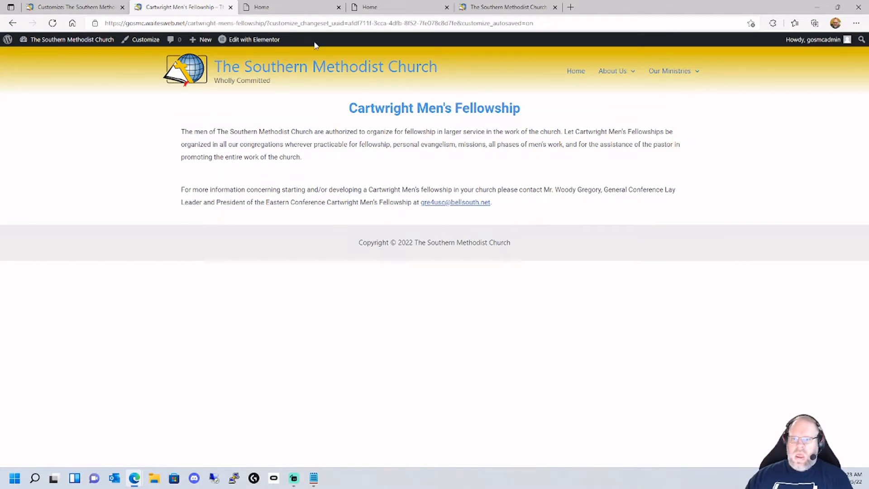
Back in the Customizer, set the site title font's weight to Semi-Bold 600 and publish the change.
{"action": "left_click", "coordinate": [73, 7]}
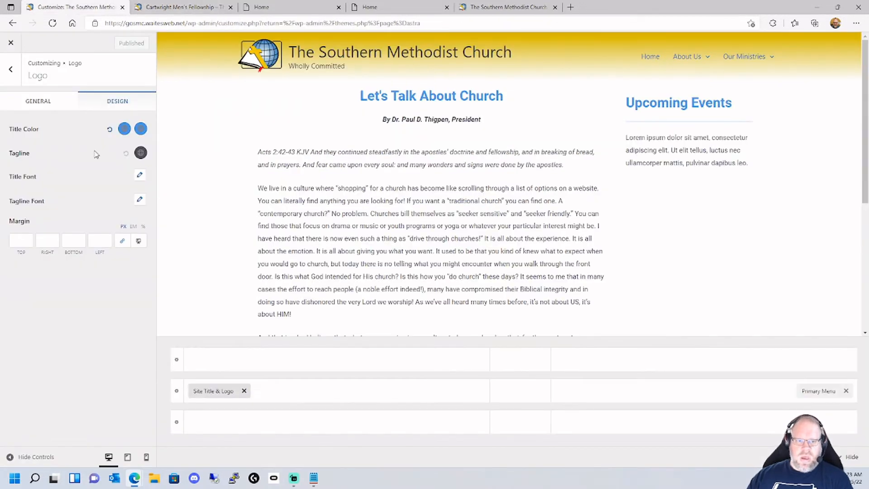
{"action": "left_click", "coordinate": [140, 178]}
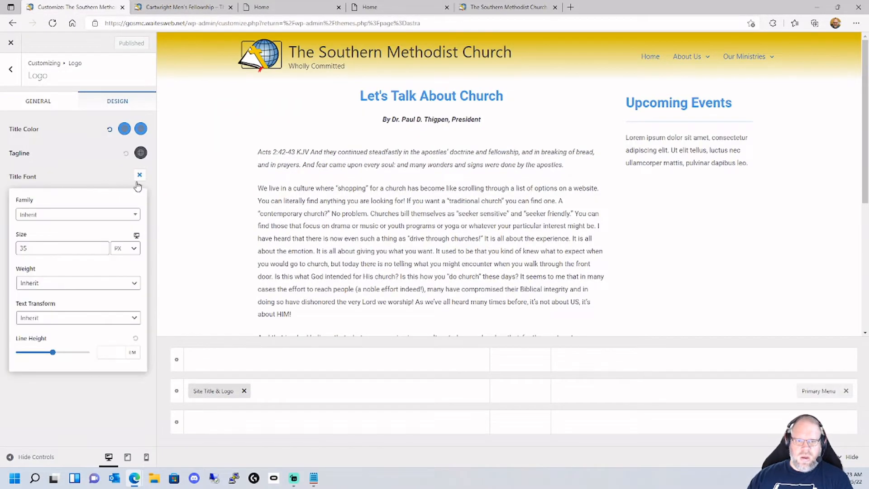
{"action": "left_click", "coordinate": [71, 288]}
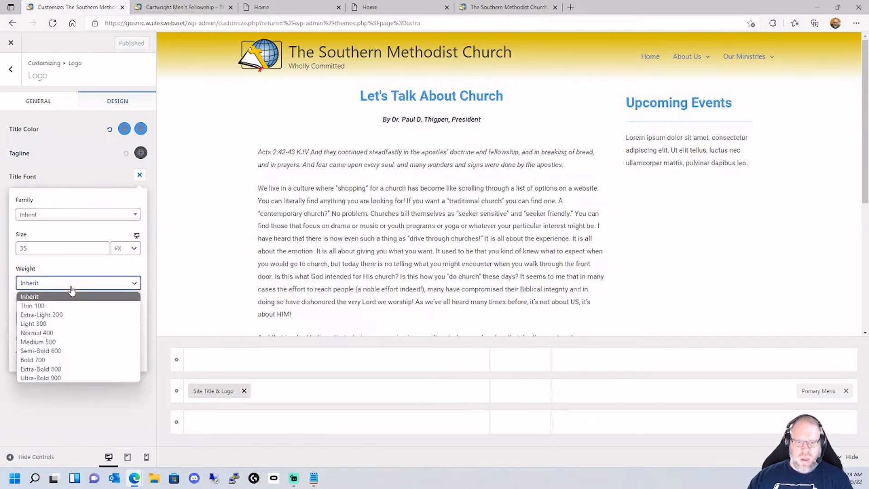
{"action": "left_click", "coordinate": [71, 333]}
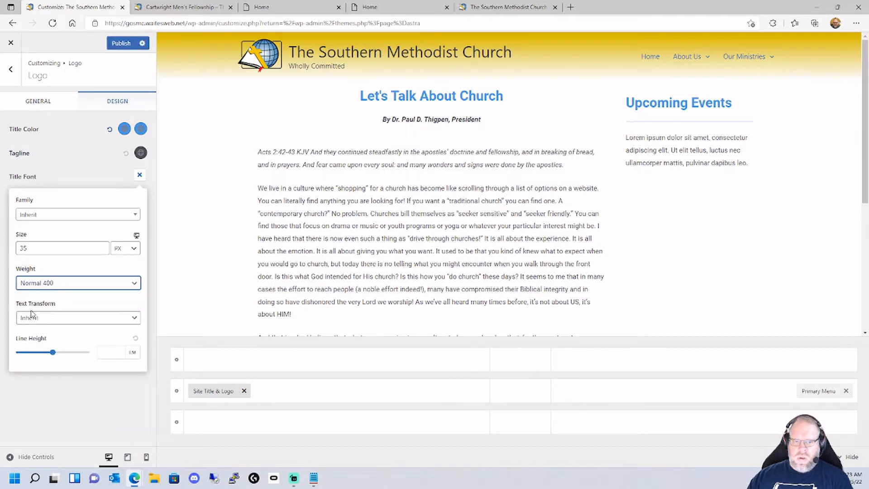
{"action": "left_click", "coordinate": [71, 290]}
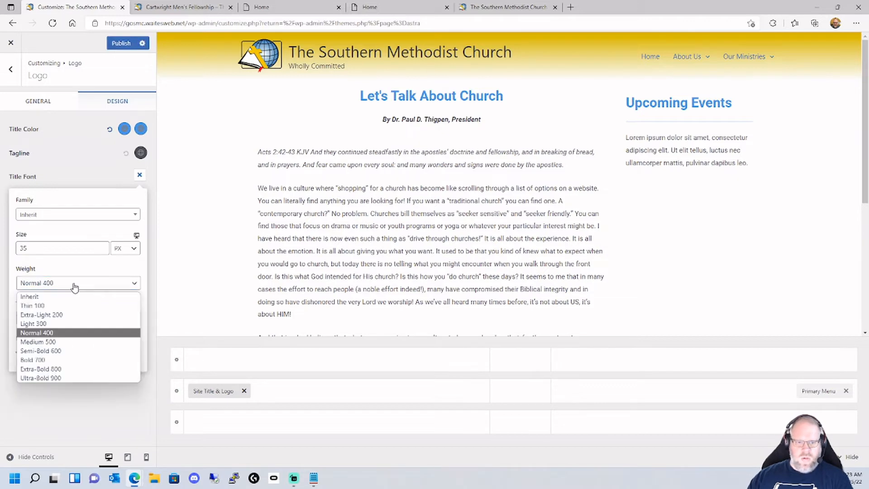
{"action": "left_click", "coordinate": [63, 351]}
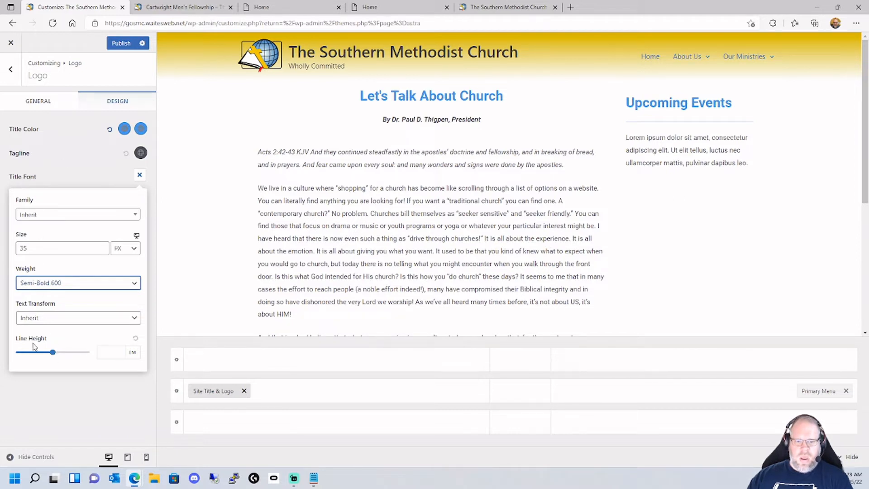
{"action": "left_click", "coordinate": [83, 319]}
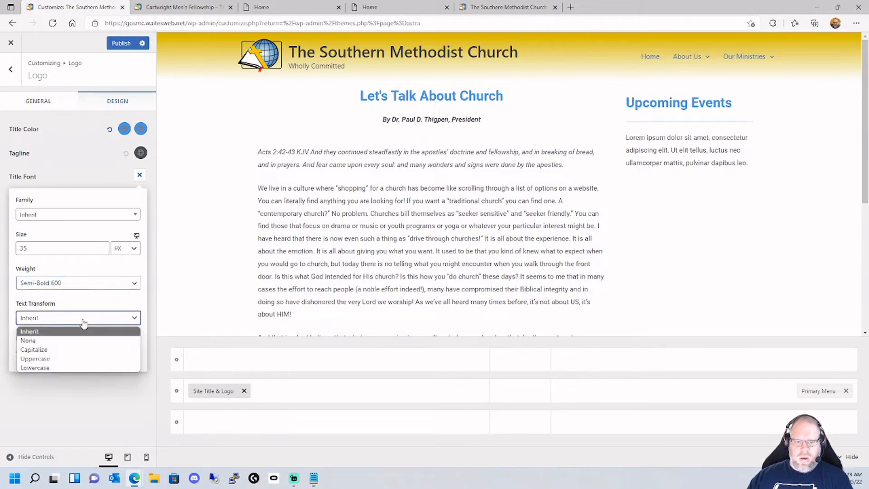
{"action": "left_click", "coordinate": [83, 322]}
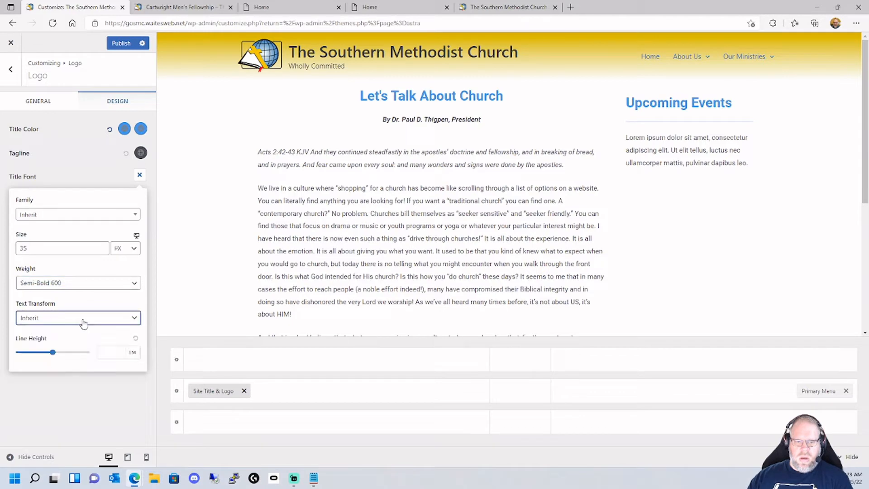
{"action": "left_click", "coordinate": [140, 176]}
{"action": "left_click", "coordinate": [121, 43]}
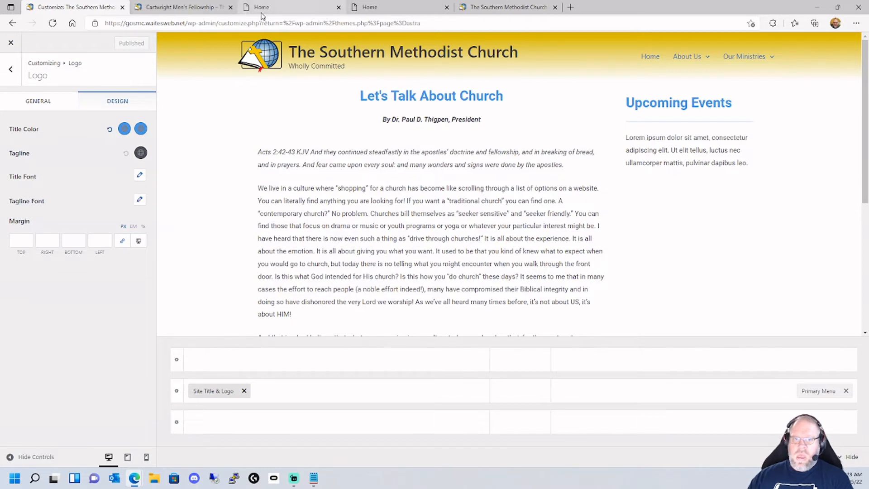
Reload the Cartwright Men's Fellowship page to check the site title's weight, and return to the Customizer.
{"action": "left_click", "coordinate": [201, 9]}
{"action": "left_click", "coordinate": [53, 24]}
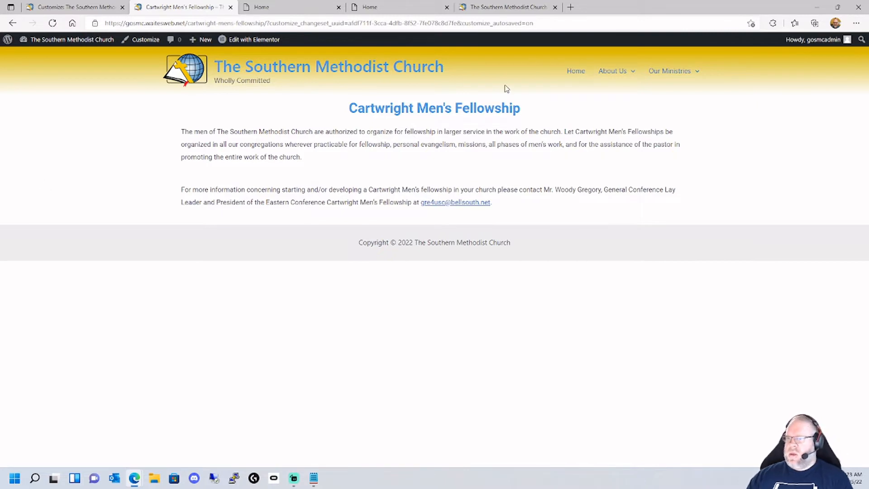
{"action": "left_click", "coordinate": [74, 5]}
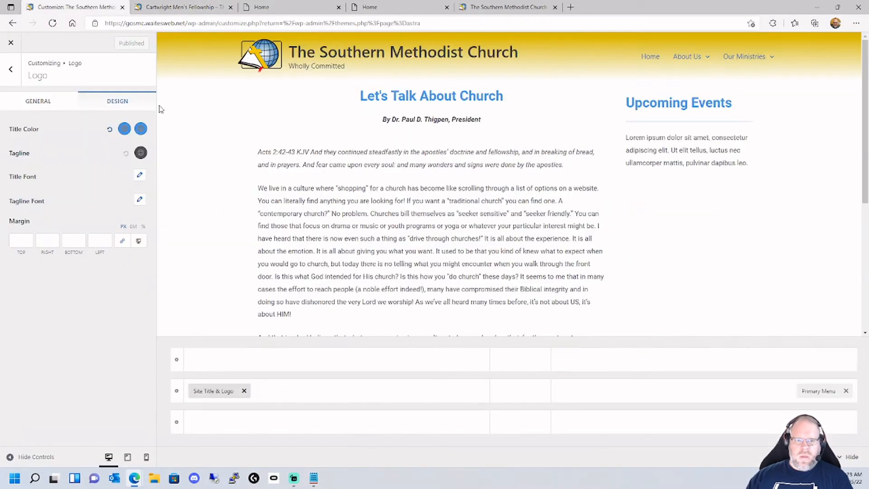
In the header's Primary Menu design settings, set the menu font's weight to Semi-Bold 600.
{"action": "left_click", "coordinate": [10, 70]}
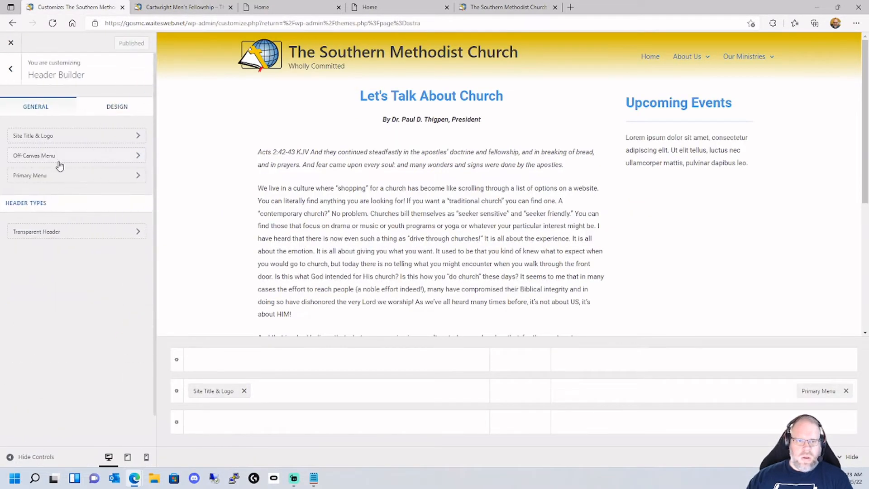
{"action": "left_click", "coordinate": [70, 176]}
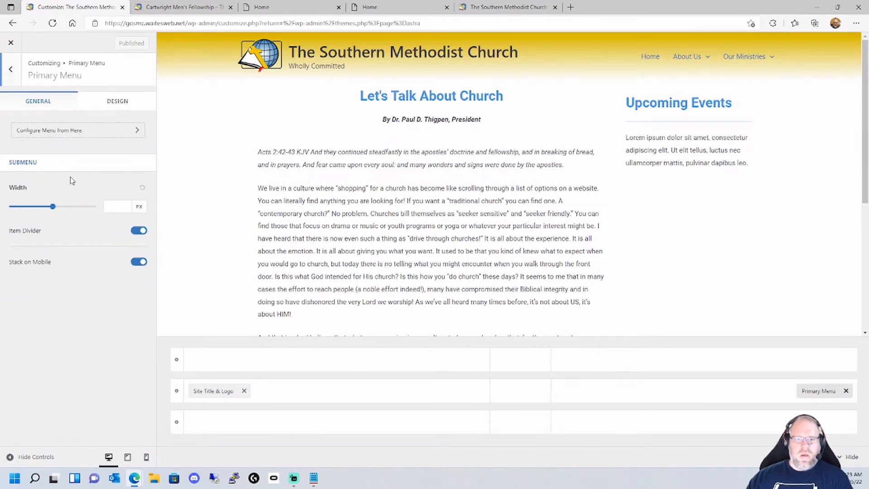
{"action": "left_click", "coordinate": [114, 105]}
{"action": "scroll", "coordinate": [72, 277], "scroll_direction": "down", "scroll_amount": 5}
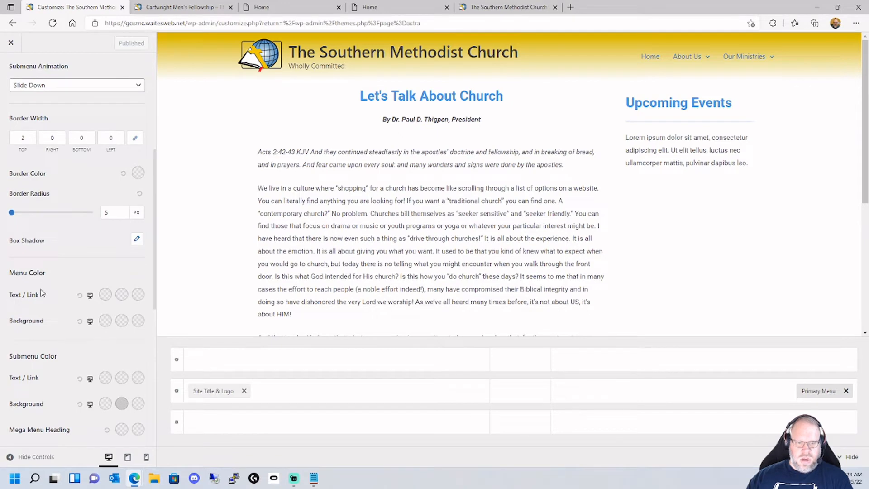
{"action": "scroll", "coordinate": [40, 293], "scroll_direction": "down", "scroll_amount": 6}
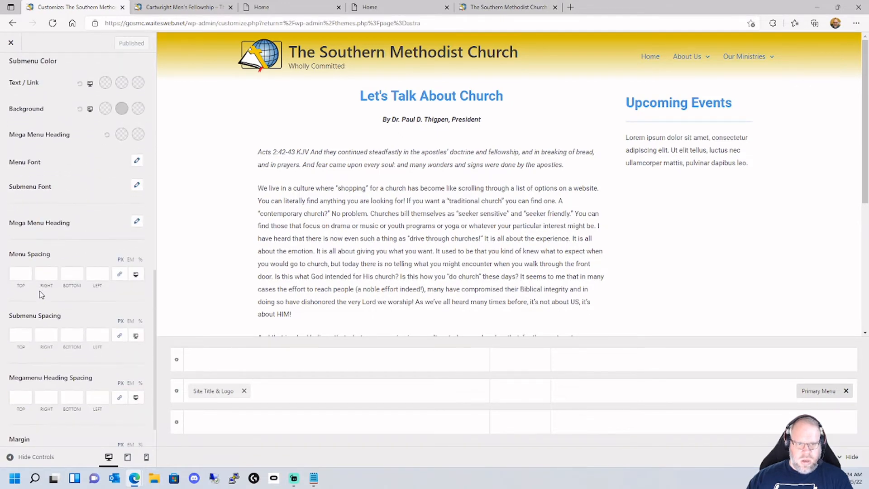
{"action": "scroll", "coordinate": [41, 294], "scroll_direction": "down", "scroll_amount": 1}
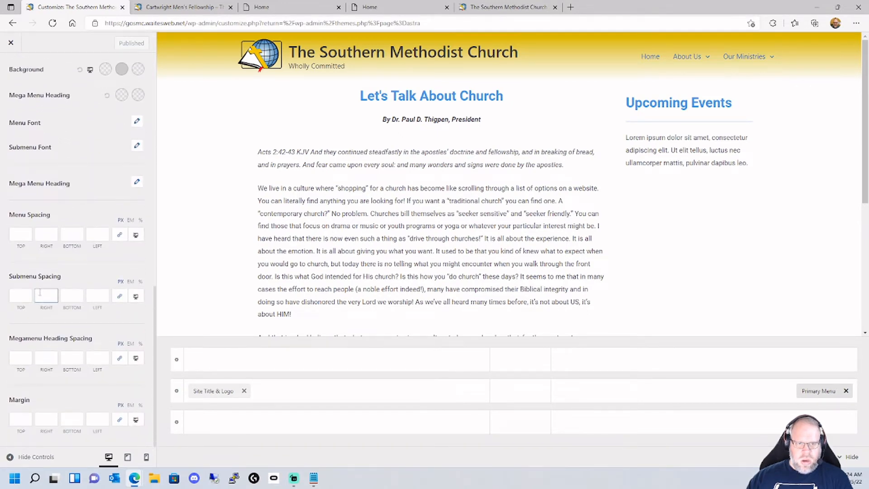
{"action": "scroll", "coordinate": [39, 293], "scroll_direction": "up", "scroll_amount": 4}
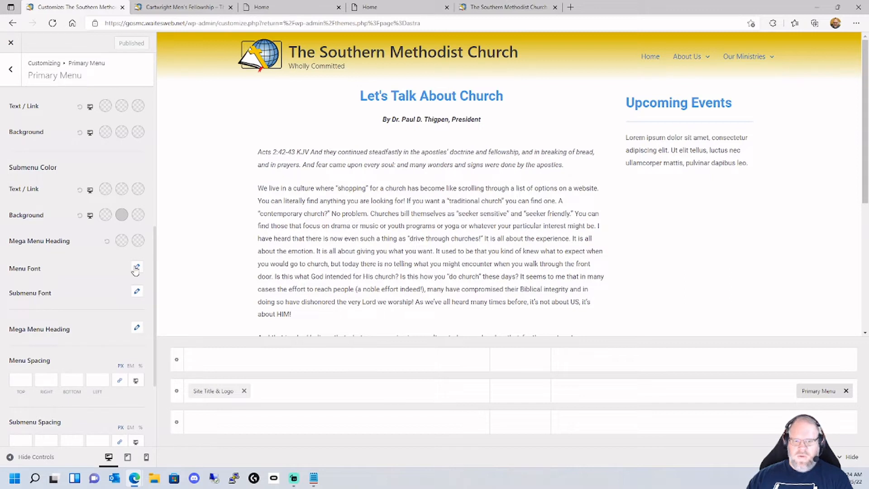
{"action": "left_click", "coordinate": [136, 268]}
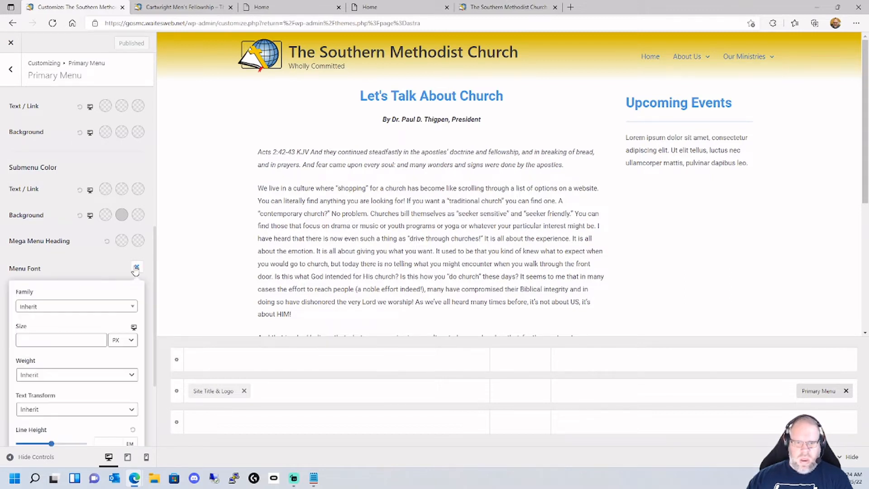
{"action": "left_click", "coordinate": [72, 377]}
{"action": "left_click", "coordinate": [60, 335]}
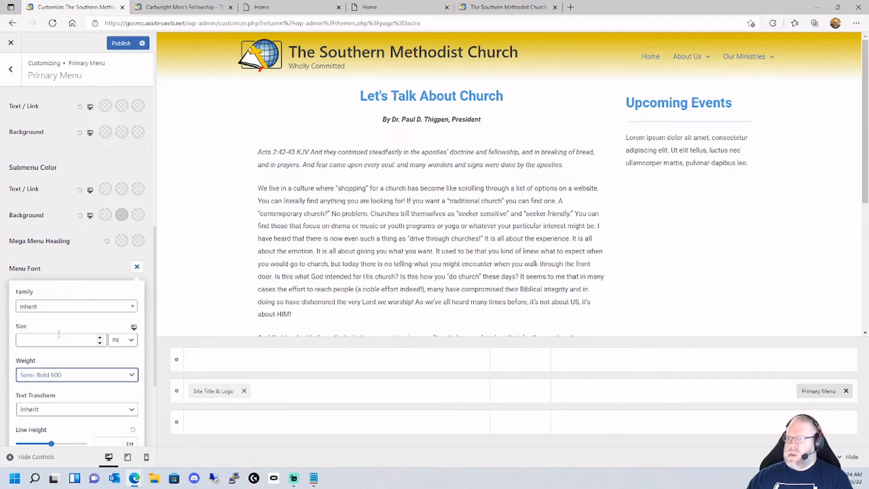
Try the Bold 700 and Inherit weights on the primary menu font for comparison, returning to Semi-Bold 600 each time.
{"action": "left_click", "coordinate": [73, 375]}
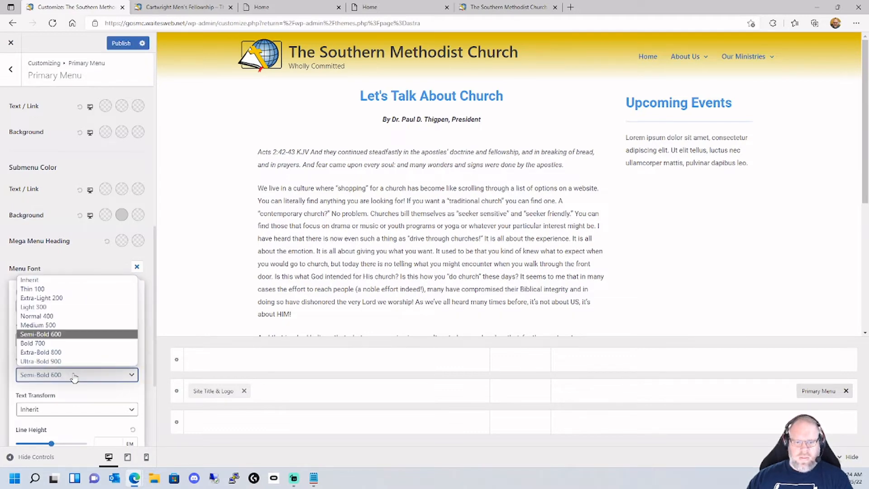
{"action": "left_click", "coordinate": [51, 345]}
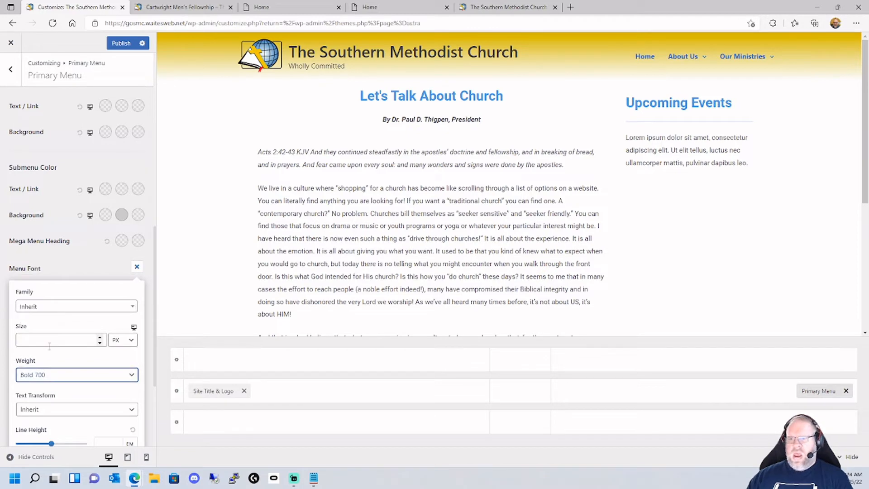
{"action": "left_click", "coordinate": [46, 383]}
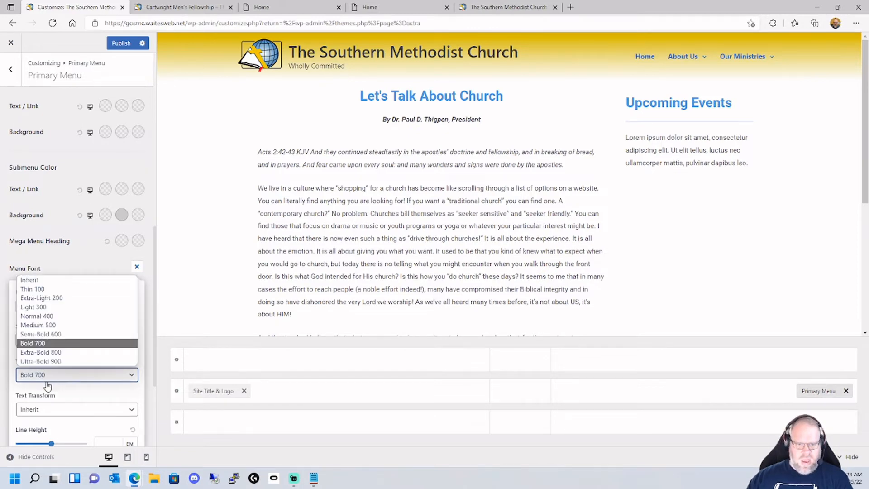
{"action": "left_click", "coordinate": [50, 335]}
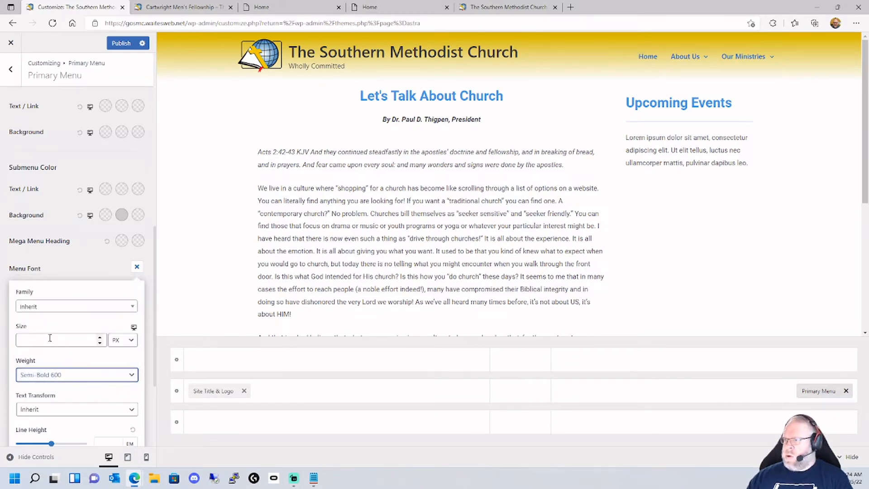
{"action": "left_click", "coordinate": [54, 375]}
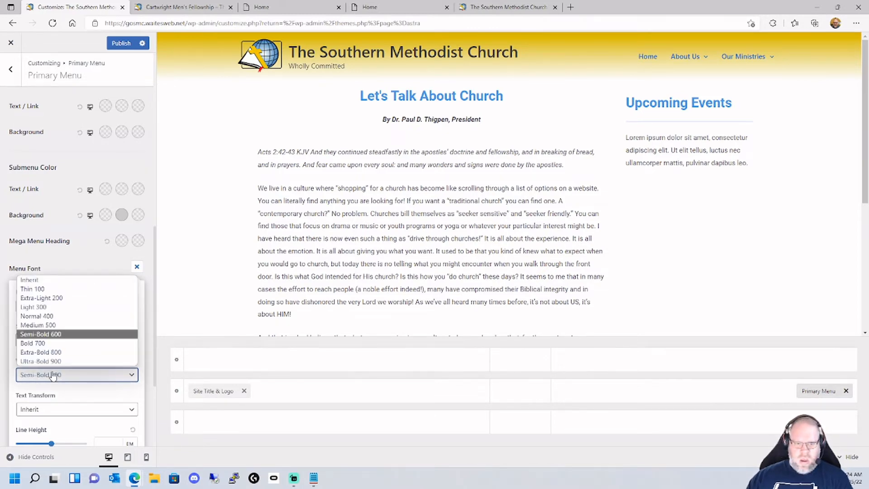
{"action": "left_click", "coordinate": [40, 280]}
{"action": "left_click", "coordinate": [41, 375]}
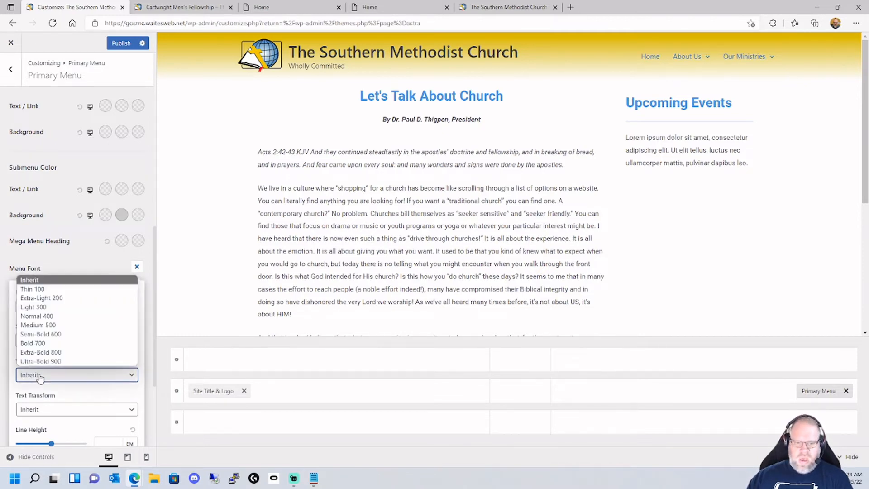
{"action": "left_click", "coordinate": [41, 334]}
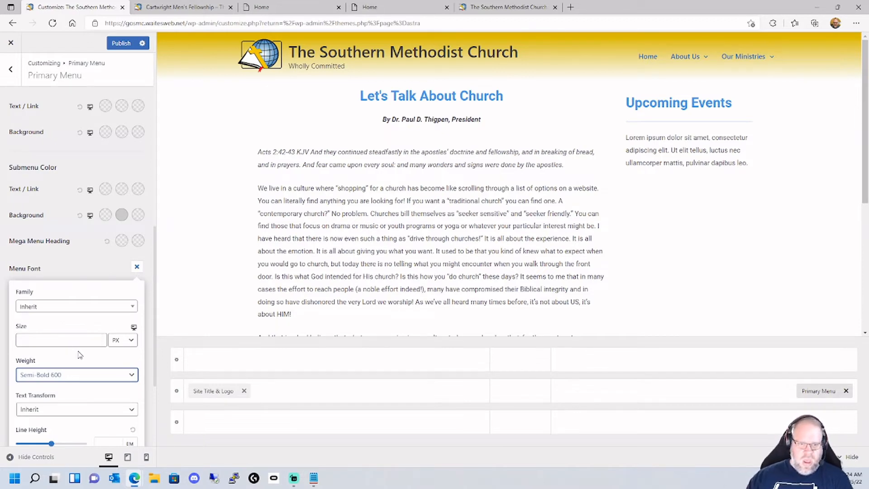
Close the menu font options and set the submenu font's weight to Semi-Bold 600.
{"action": "scroll", "coordinate": [80, 354], "scroll_direction": "down", "scroll_amount": 3}
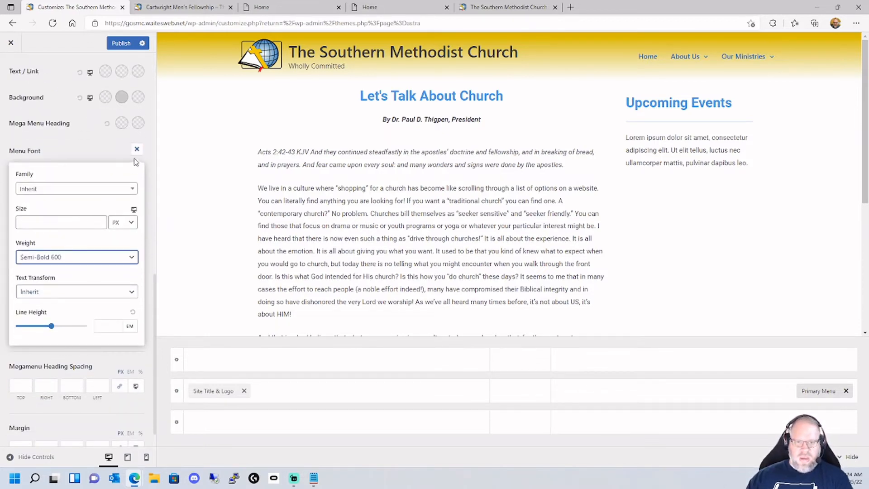
{"action": "left_click", "coordinate": [136, 151]}
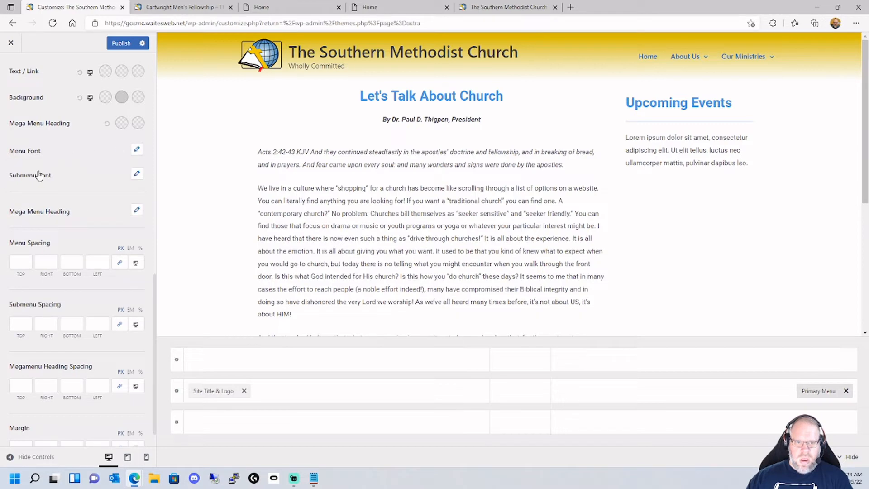
{"action": "left_click", "coordinate": [137, 173]}
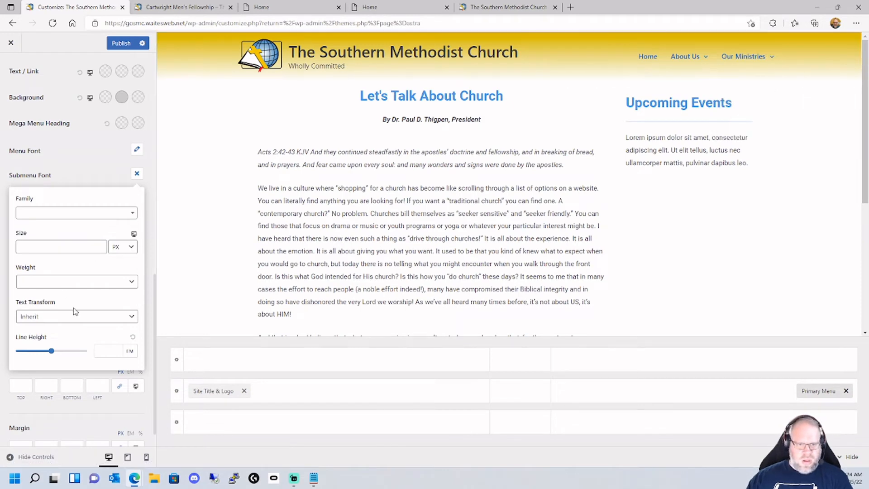
{"action": "left_click", "coordinate": [98, 285]}
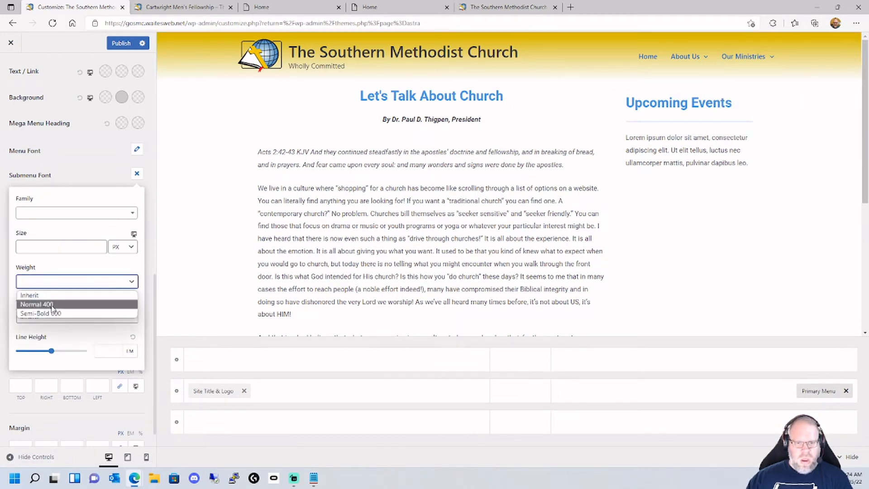
{"action": "left_click", "coordinate": [62, 315]}
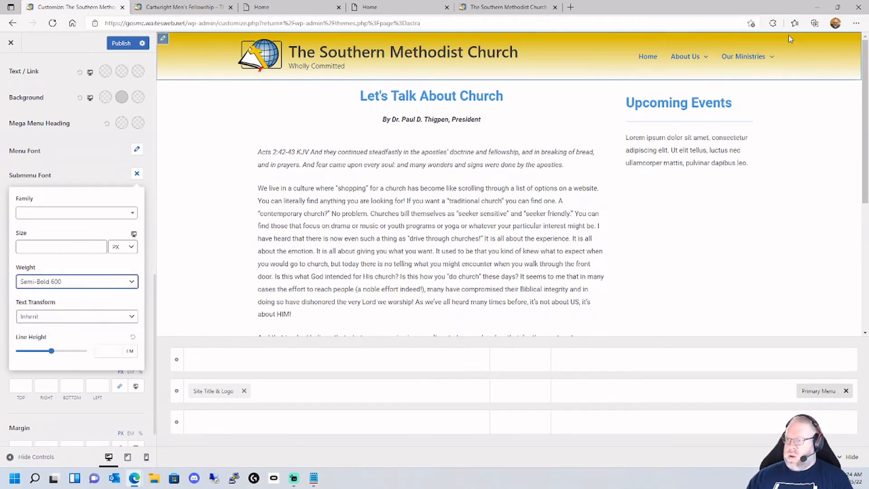
{"action": "mouse_move", "coordinate": [746, 57]}
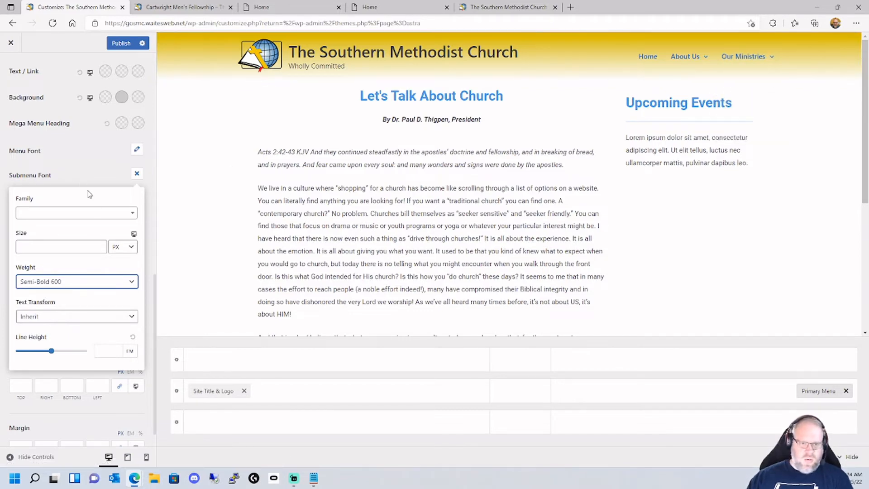
{"action": "left_click", "coordinate": [98, 180]}
{"action": "left_click", "coordinate": [70, 178]}
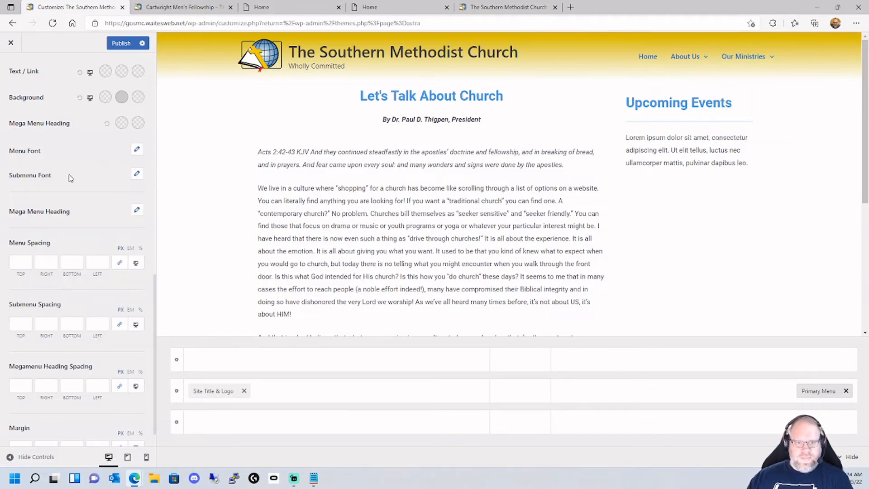
{"action": "left_click", "coordinate": [137, 213]}
{"action": "left_click", "coordinate": [85, 208]}
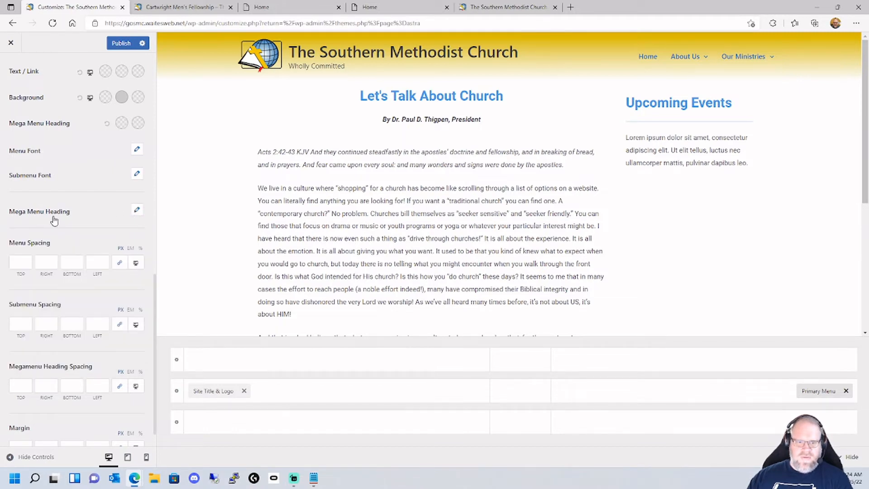
{"action": "scroll", "coordinate": [59, 222], "scroll_direction": "down", "scroll_amount": 1}
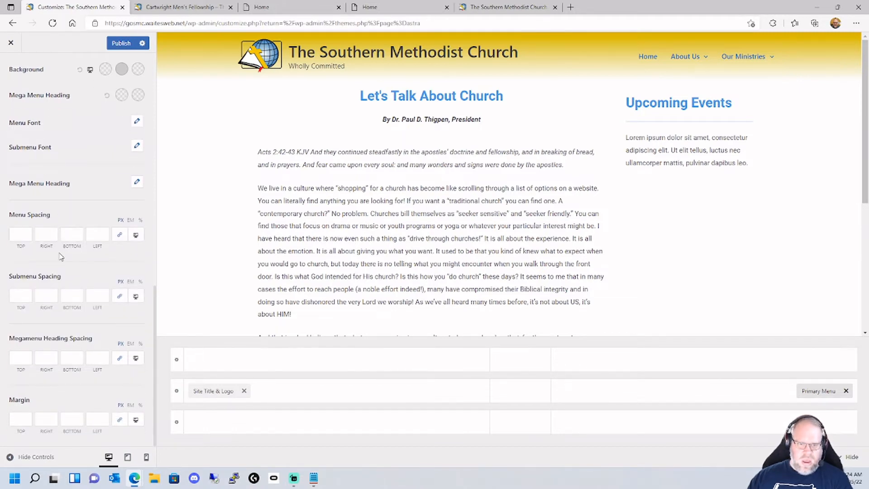
Publish the menu font changes, view the Cartwright Men's Fellowship page, and return to the Customizer.
{"action": "scroll", "coordinate": [61, 257], "scroll_direction": "up", "scroll_amount": 5}
{"action": "left_click", "coordinate": [128, 45]}
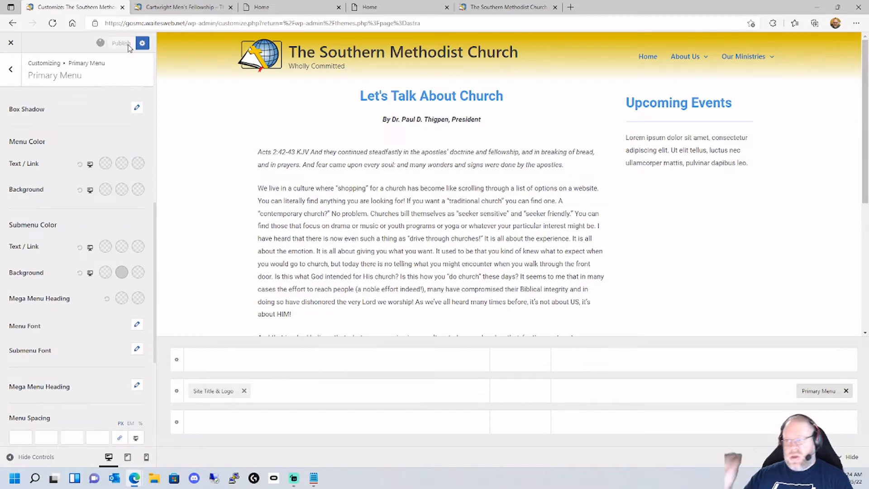
{"action": "left_click", "coordinate": [196, 7]}
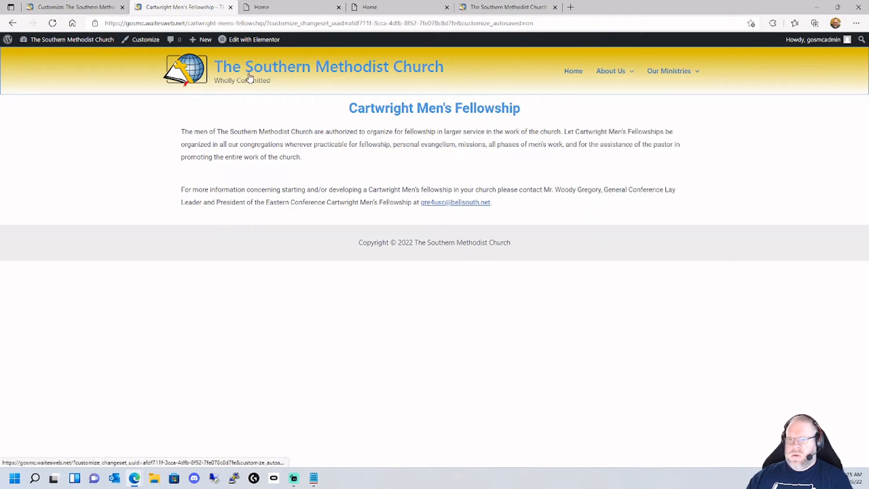
{"action": "left_click", "coordinate": [72, 11]}
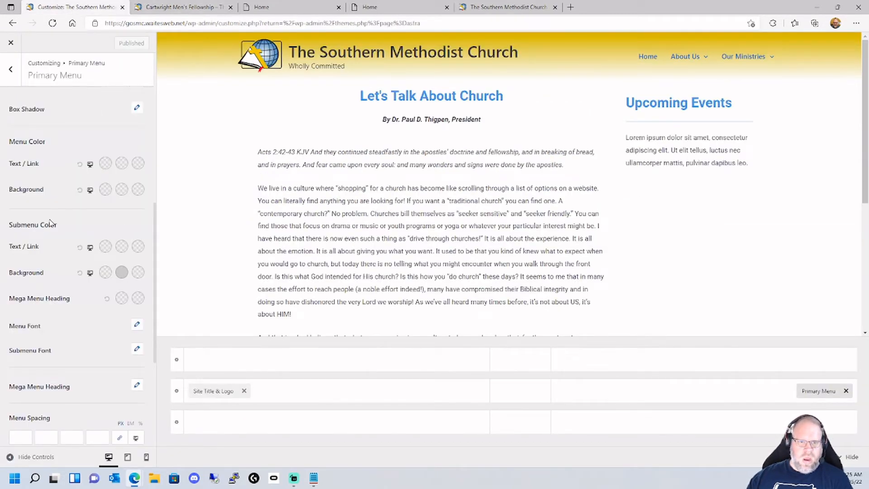
Set the primary menu's text/link colours to the palette's light blue for normal and active, and darker blue for hover.
{"action": "scroll", "coordinate": [43, 226], "scroll_direction": "up", "scroll_amount": 4}
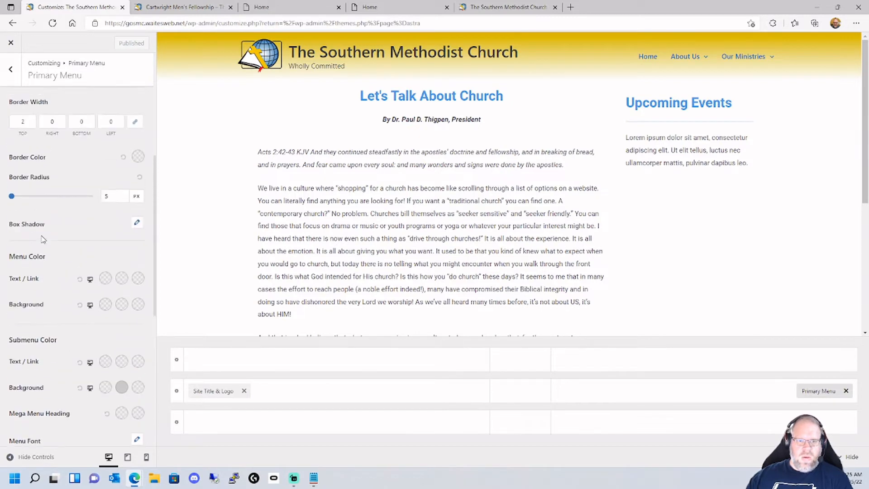
{"action": "scroll", "coordinate": [46, 316], "scroll_direction": "down", "scroll_amount": 1}
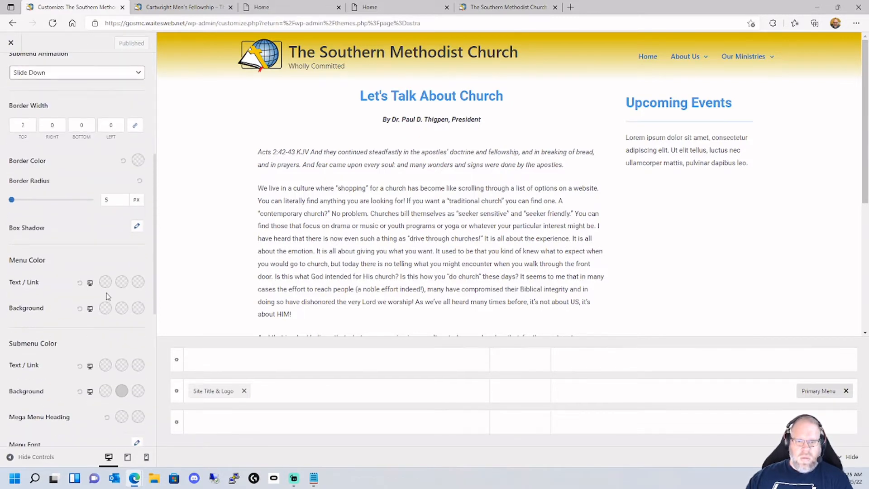
{"action": "left_click", "coordinate": [106, 282]}
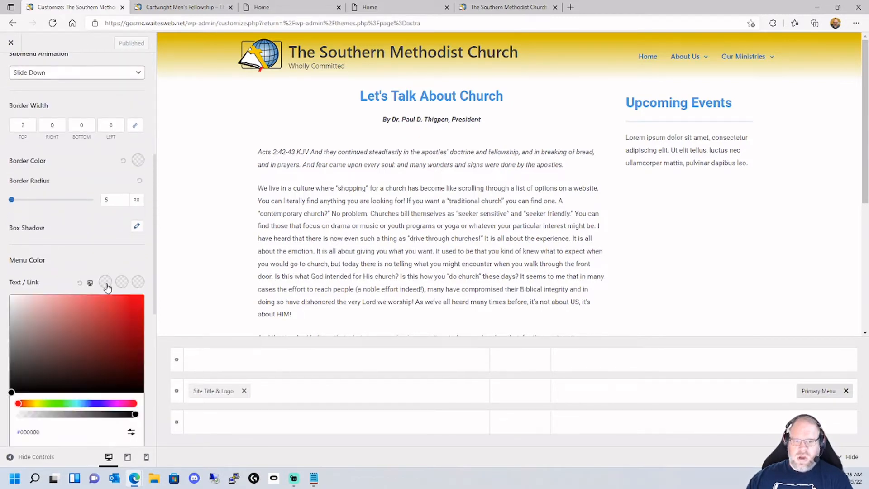
{"action": "scroll", "coordinate": [93, 343], "scroll_direction": "down", "scroll_amount": 2}
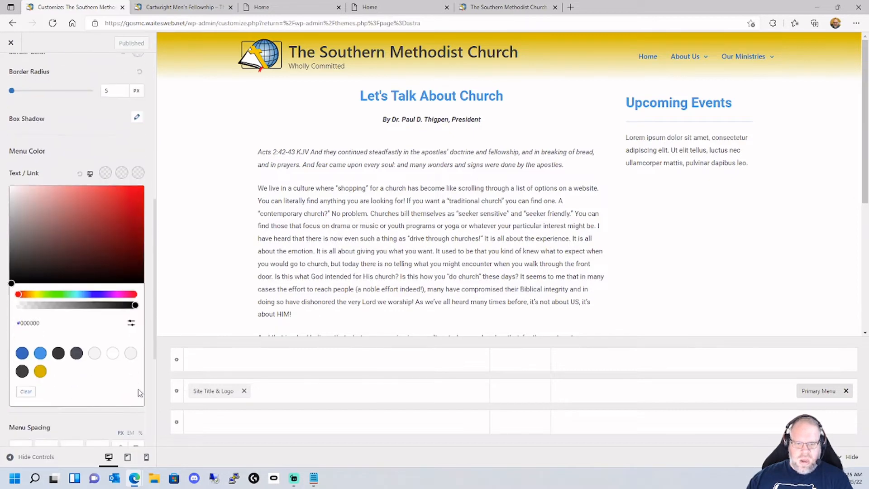
{"action": "left_click", "coordinate": [39, 347]}
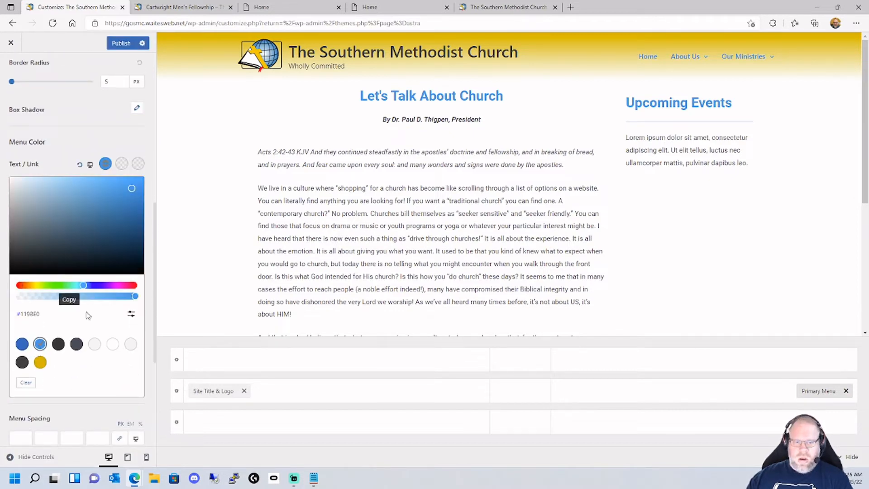
{"action": "left_click", "coordinate": [40, 344]}
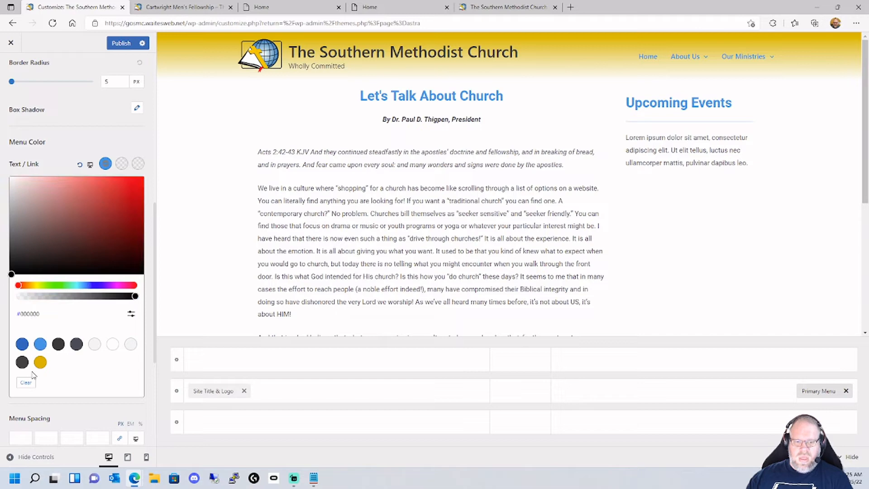
{"action": "left_click", "coordinate": [22, 344]}
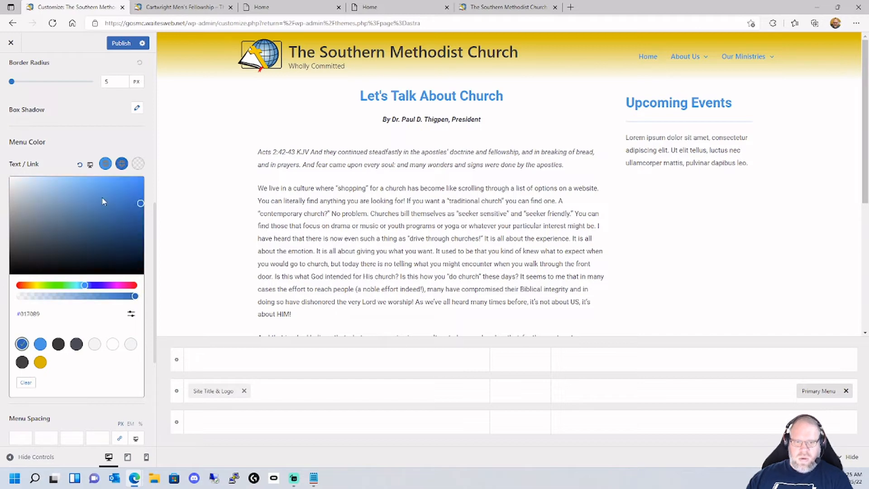
{"action": "left_click", "coordinate": [123, 166]}
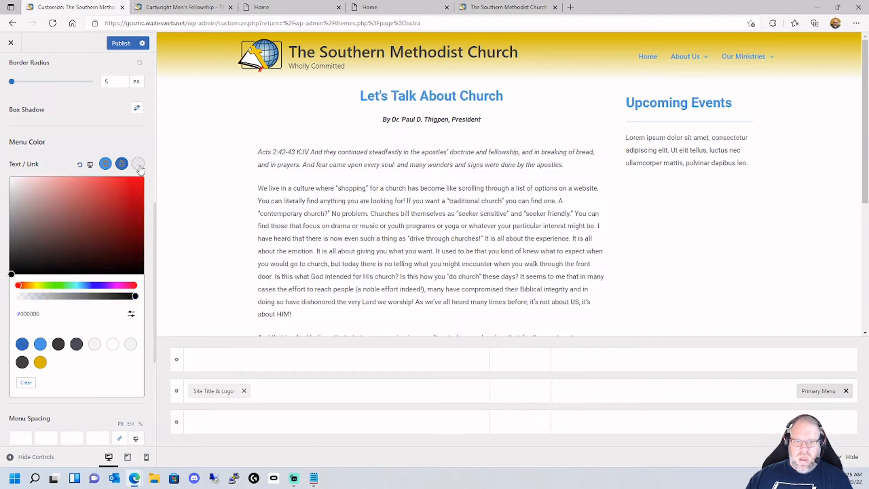
{"action": "left_click", "coordinate": [42, 347]}
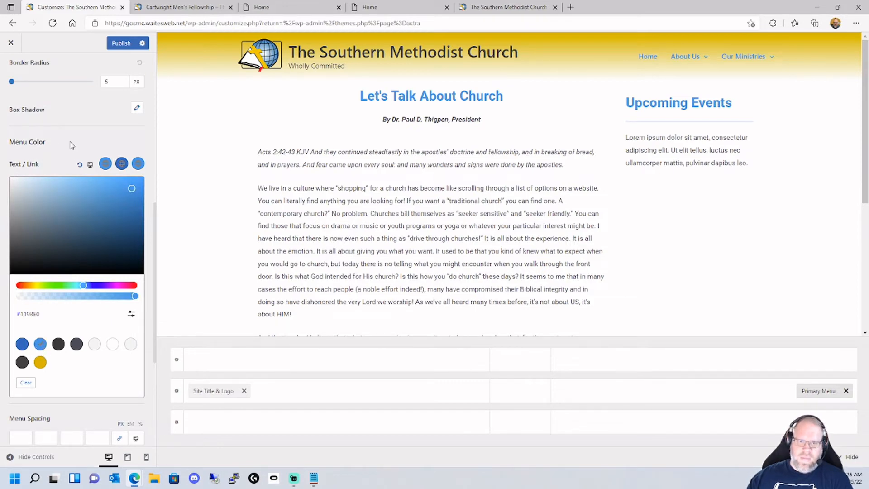
{"action": "left_click", "coordinate": [138, 163]}
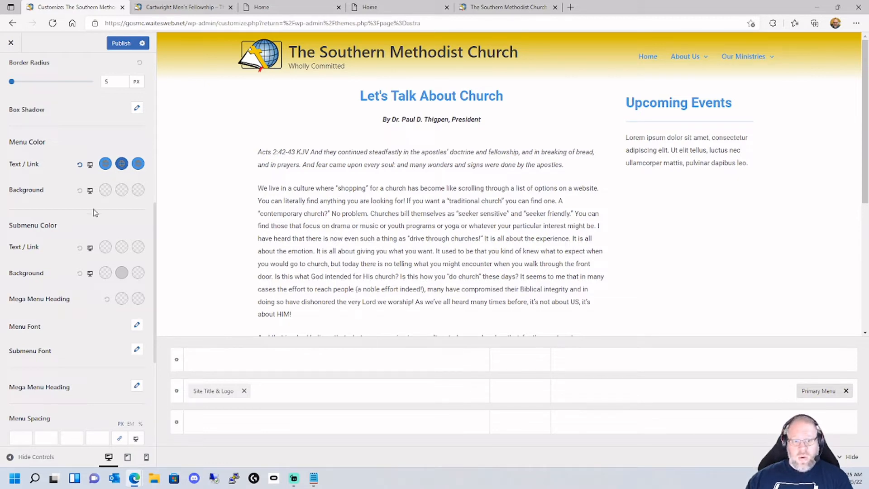
Set the submenu's text/link colours to light blue for normal and active, and the darker palette blue for hover.
{"action": "left_click", "coordinate": [105, 247]}
{"action": "left_click", "coordinate": [40, 427]}
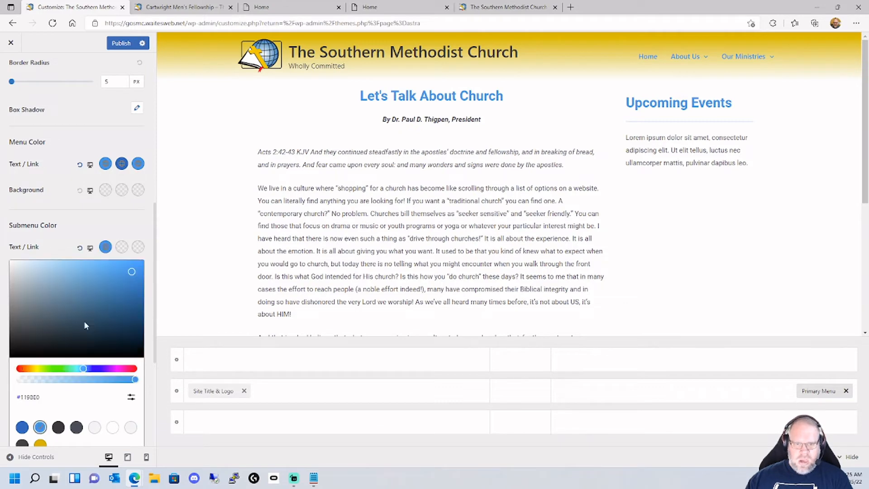
{"action": "left_click", "coordinate": [121, 247]}
{"action": "left_click", "coordinate": [22, 427]}
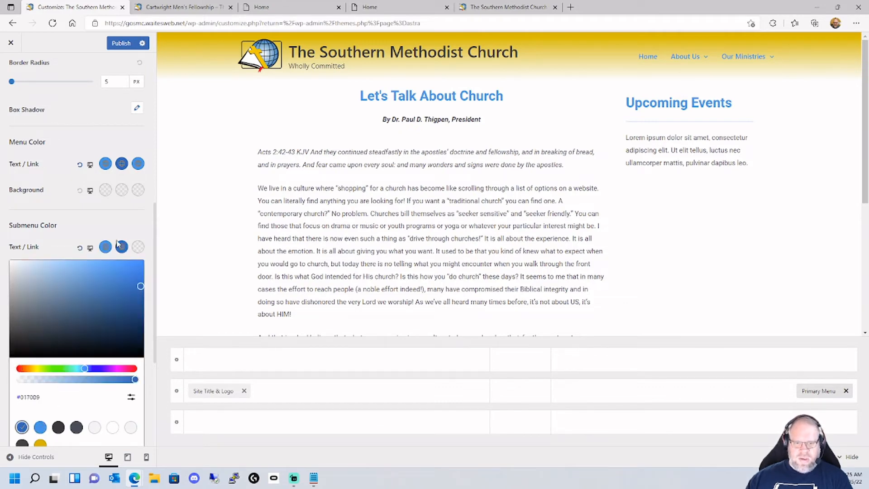
{"action": "left_click", "coordinate": [138, 247]}
{"action": "left_click", "coordinate": [40, 427]}
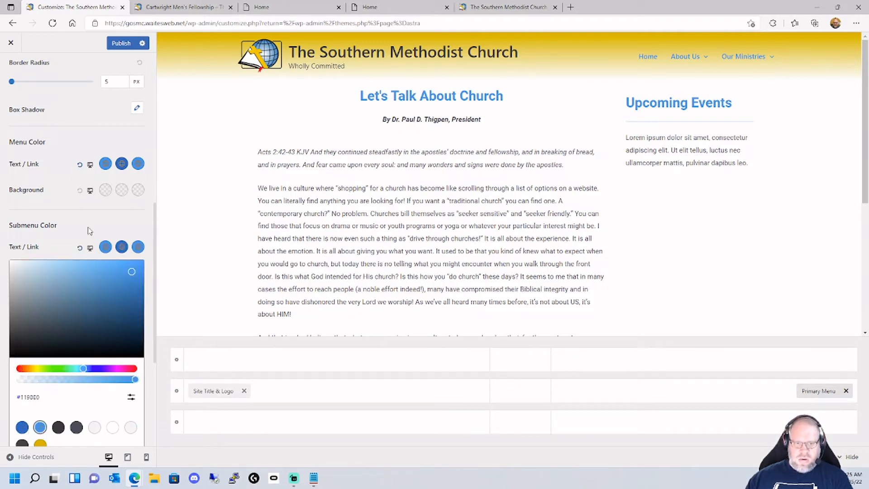
{"action": "left_click", "coordinate": [54, 213]}
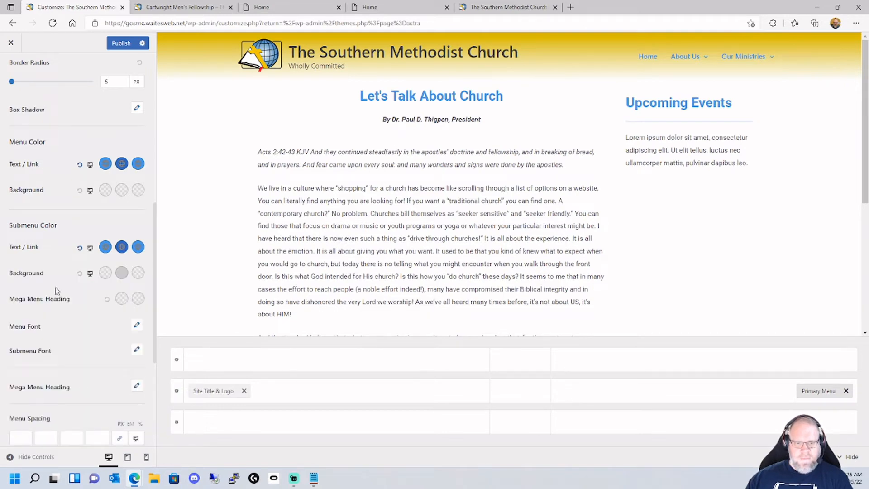
Publish the menu colours and reload the Cartwright Men's Fellowship page to check the About Us and Our Ministries submenus.
{"action": "scroll", "coordinate": [67, 334], "scroll_direction": "down", "scroll_amount": 3}
{"action": "scroll", "coordinate": [68, 339], "scroll_direction": "down", "scroll_amount": 3}
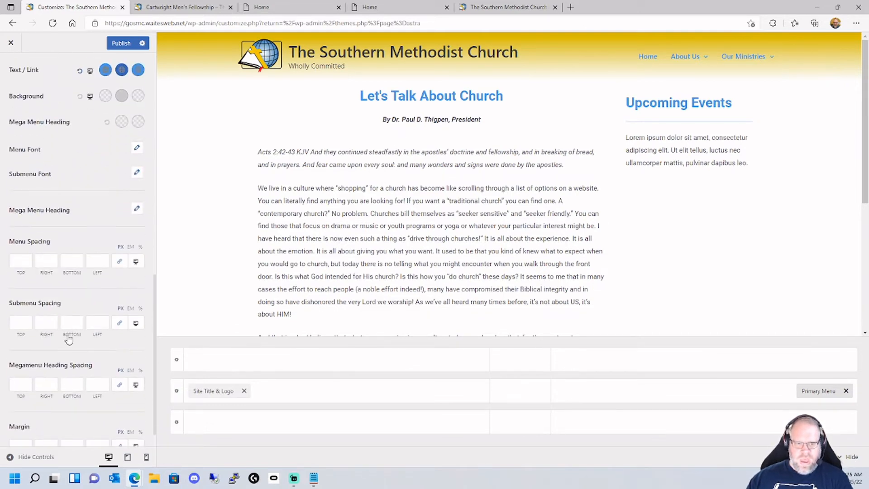
{"action": "scroll", "coordinate": [68, 362], "scroll_direction": "up", "scroll_amount": 10}
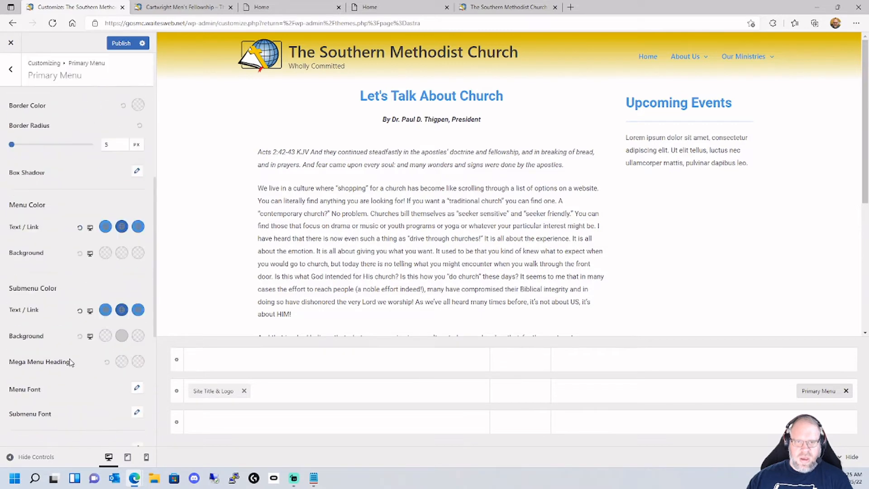
{"action": "left_click", "coordinate": [120, 43]}
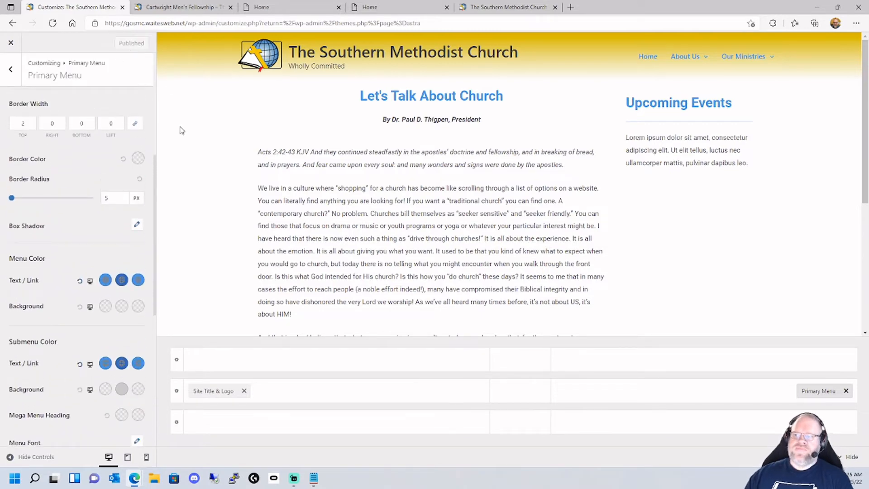
{"action": "left_click", "coordinate": [185, 8]}
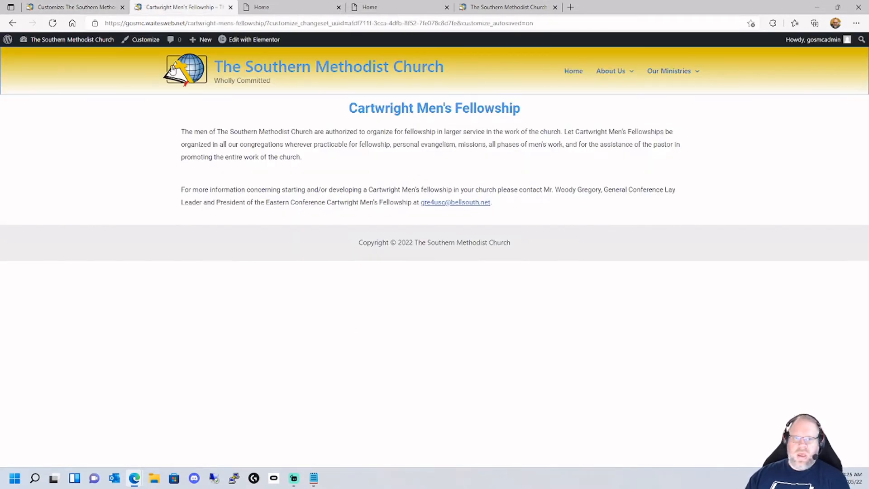
{"action": "left_click", "coordinate": [52, 23]}
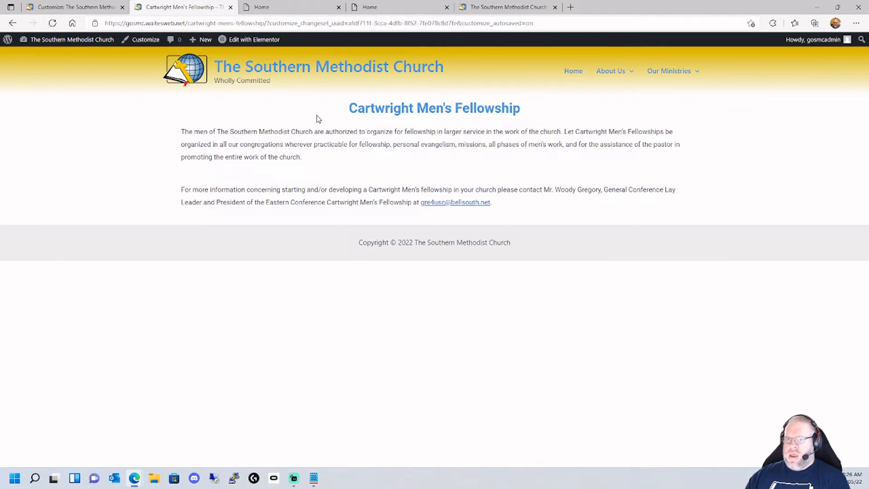
{"action": "mouse_move", "coordinate": [624, 73]}
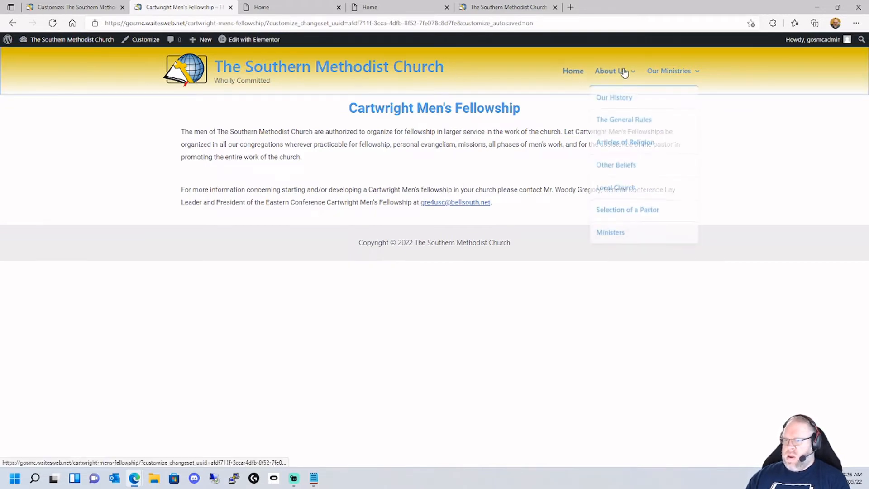
{"action": "mouse_move", "coordinate": [650, 77]}
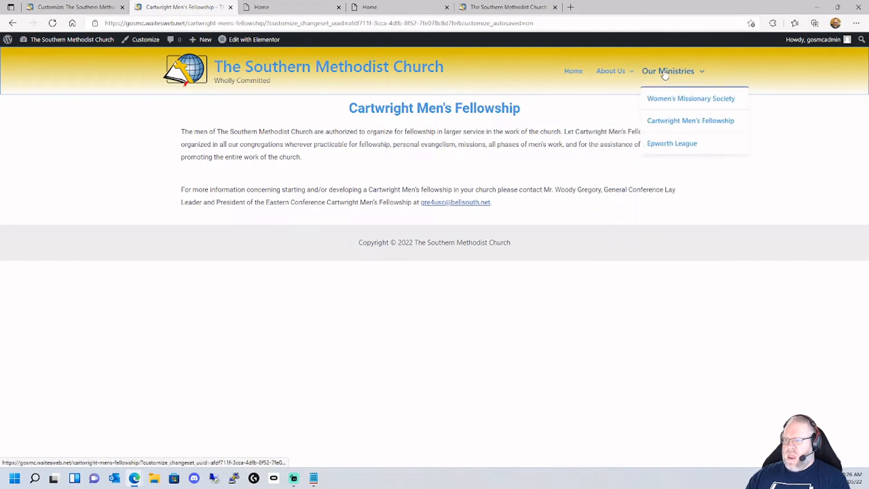
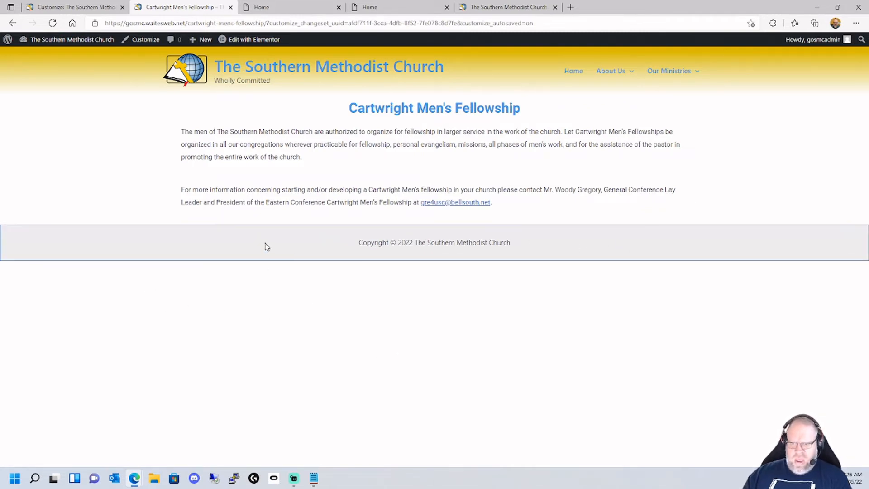
Return to the Customizer and open the Below Footer row's settings in the Footer Builder.
{"action": "left_click", "coordinate": [99, 11]}
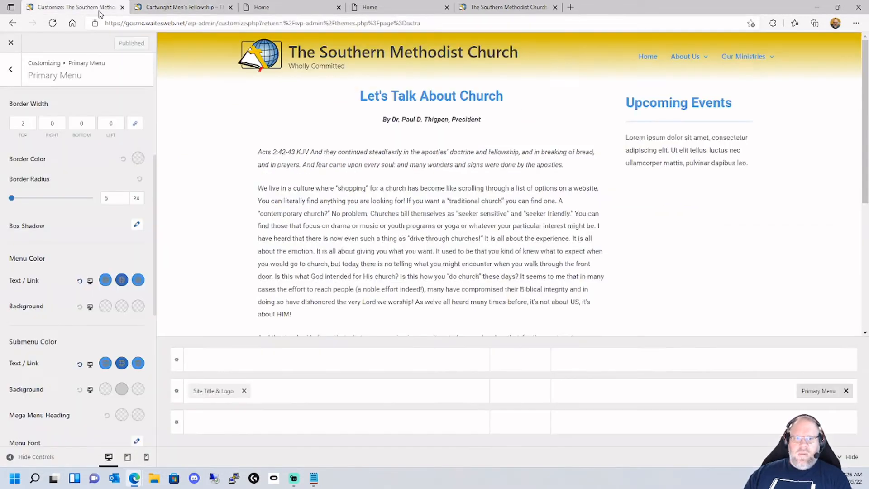
{"action": "left_click", "coordinate": [11, 70]}
{"action": "left_click", "coordinate": [11, 70]}
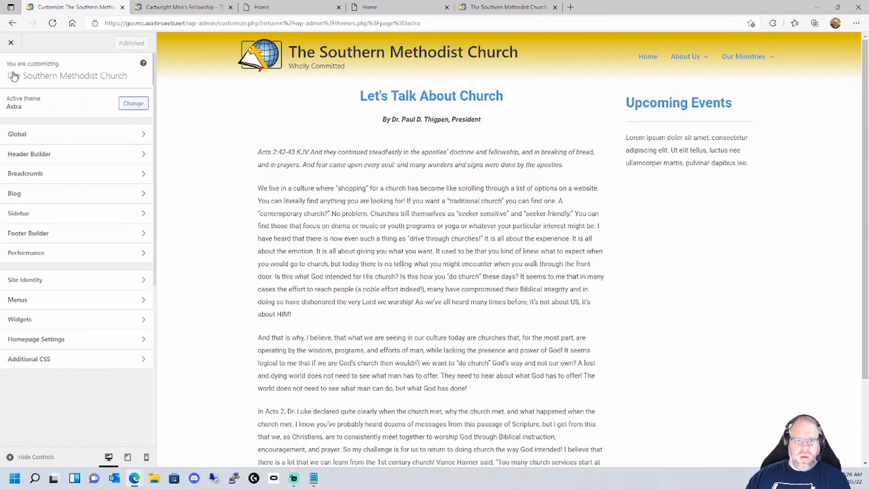
{"action": "left_click", "coordinate": [51, 233]}
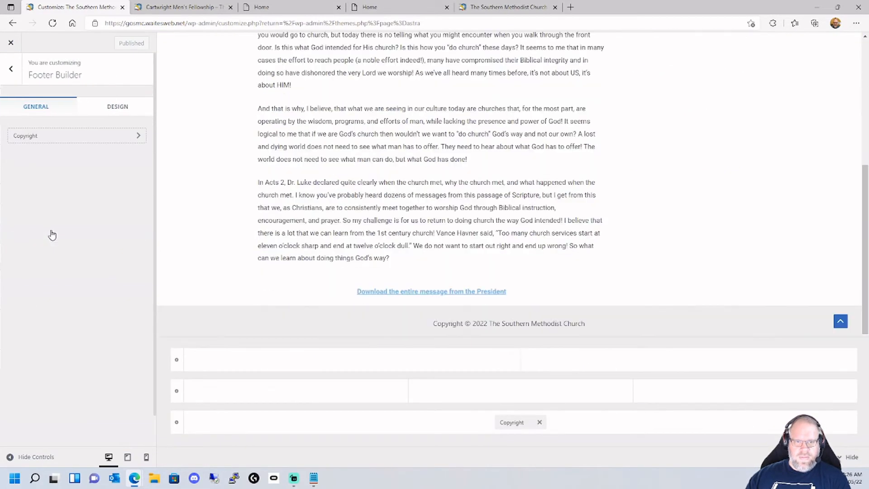
{"action": "left_click", "coordinate": [177, 422]}
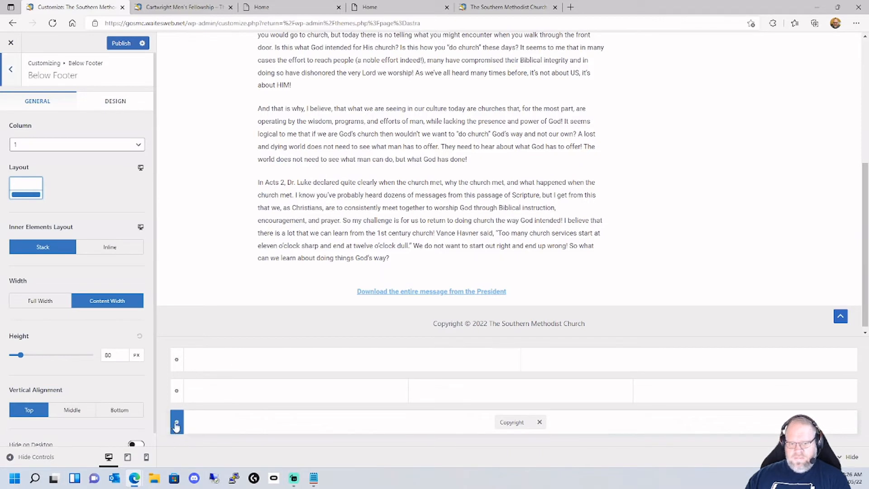
Set the Below Footer row's background colour to white (#FFFFFF) and publish the change.
{"action": "left_click", "coordinate": [115, 102]}
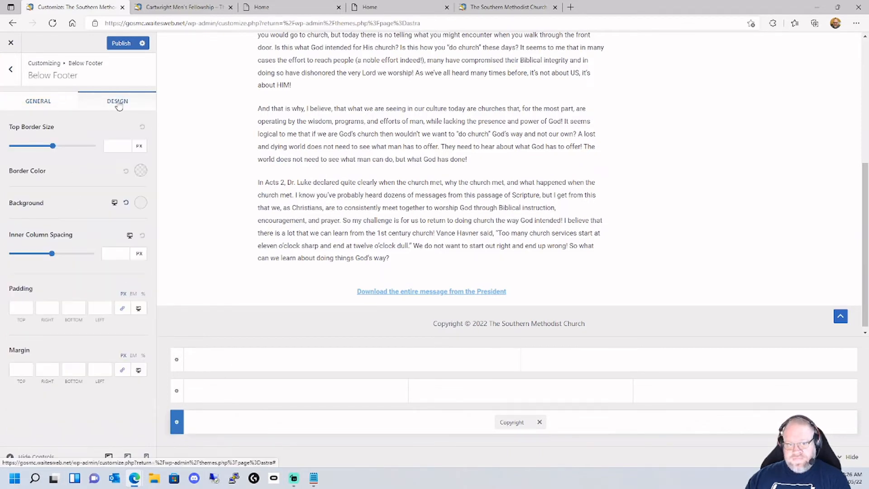
{"action": "left_click", "coordinate": [141, 203]}
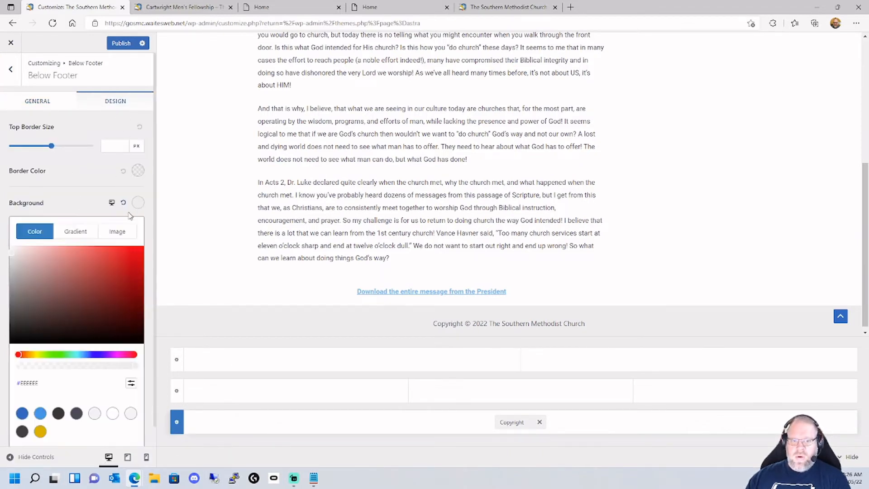
{"action": "left_click", "coordinate": [130, 414]}
{"action": "left_click", "coordinate": [113, 414]}
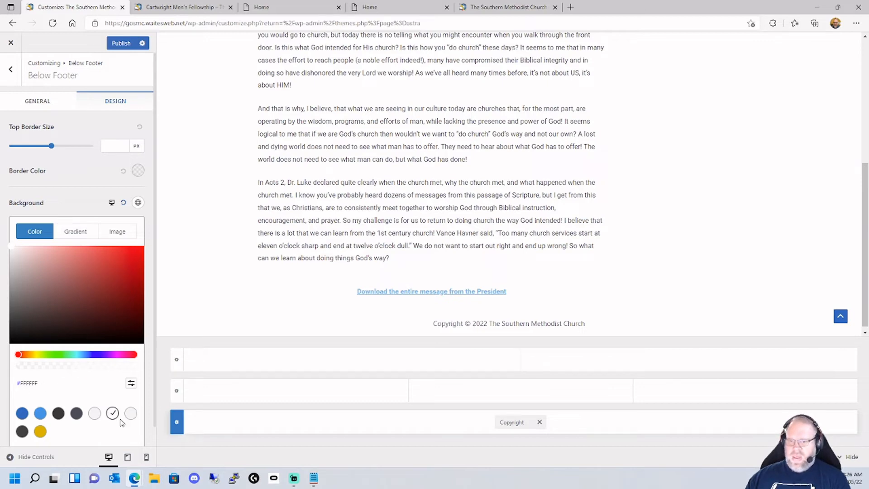
{"action": "left_click", "coordinate": [122, 42]}
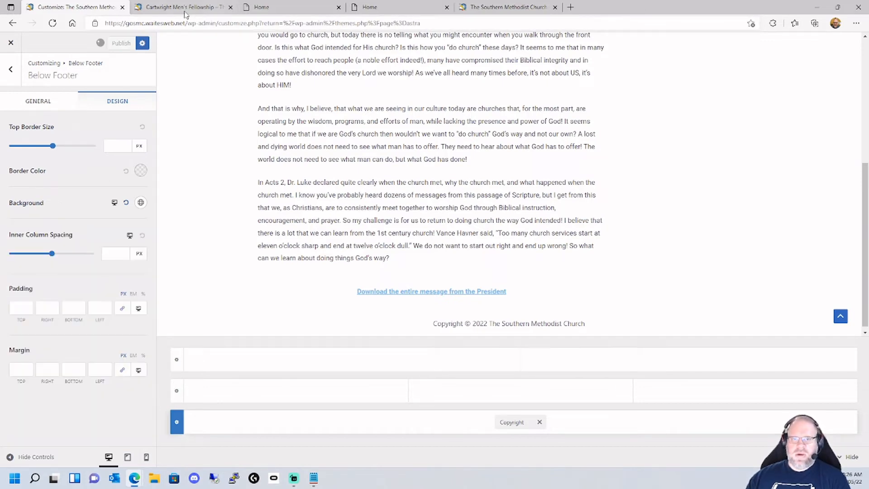
Reload the Cartwright Men's Fellowship page to check the footer background, and return to the Customizer.
{"action": "left_click", "coordinate": [183, 8]}
{"action": "left_click", "coordinate": [52, 24]}
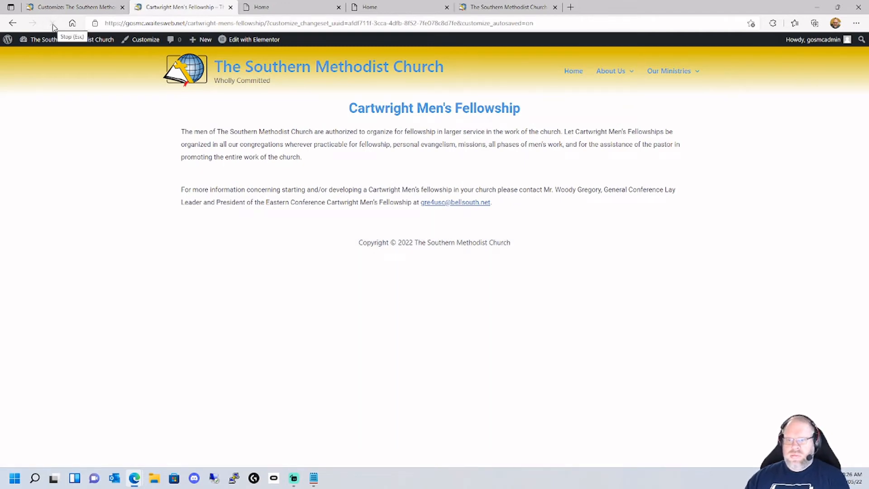
{"action": "left_click", "coordinate": [70, 4]}
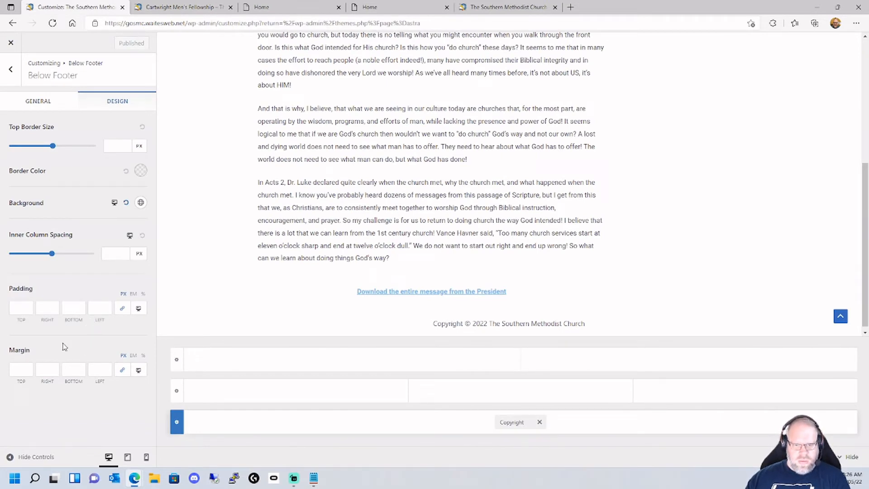
View the Below Footer row's general settings, open the site's Home page in the browser, and check its header, content and footer.
{"action": "left_click", "coordinate": [57, 106]}
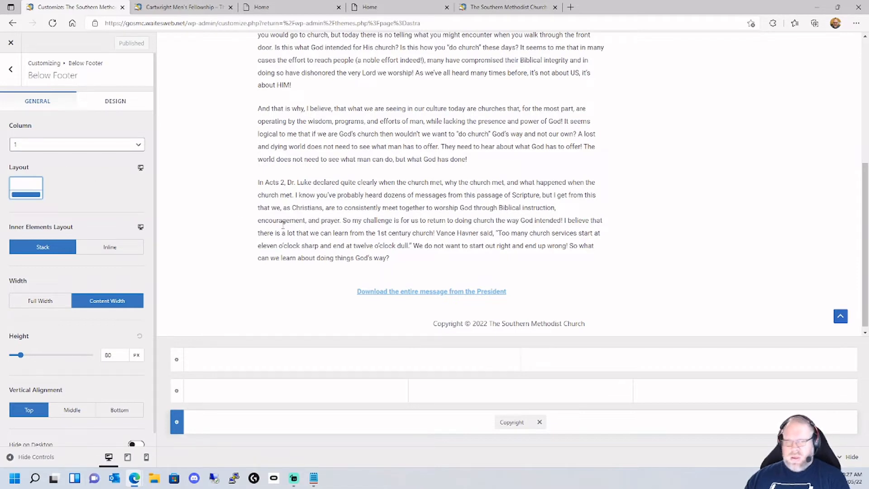
{"action": "left_click", "coordinate": [184, 8]}
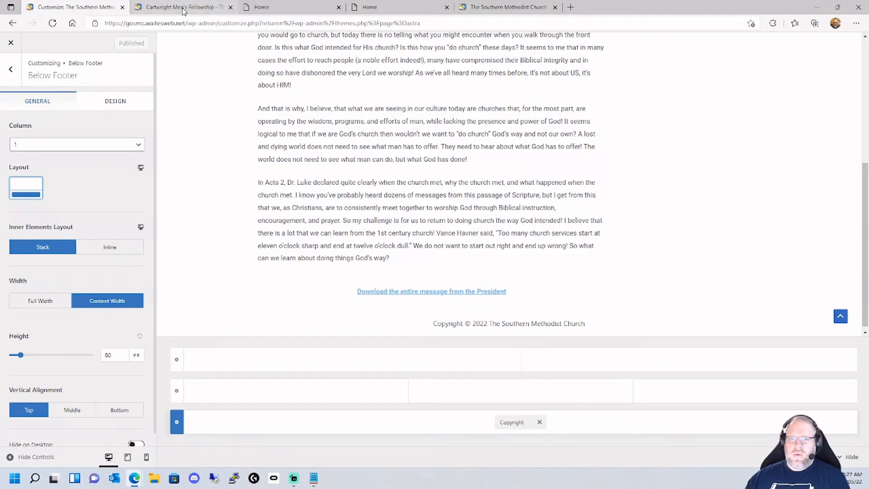
{"action": "left_click", "coordinate": [573, 71]}
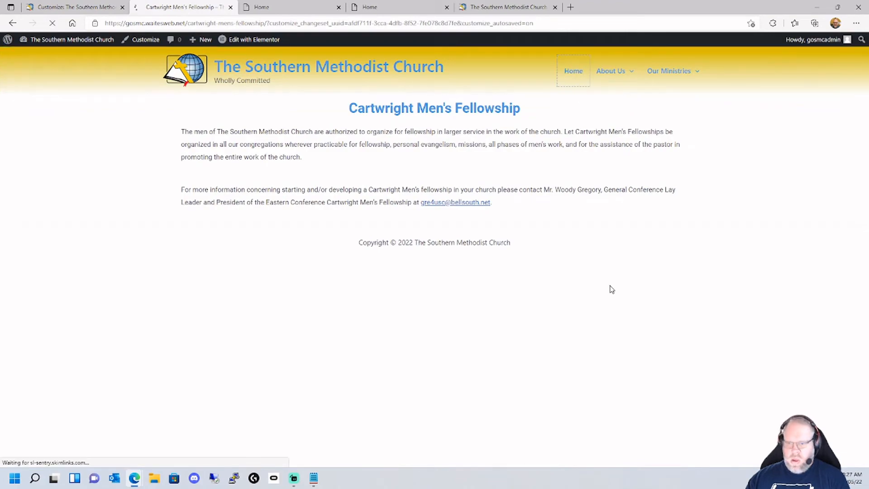
{"action": "scroll", "coordinate": [633, 294], "scroll_direction": "down", "scroll_amount": 3}
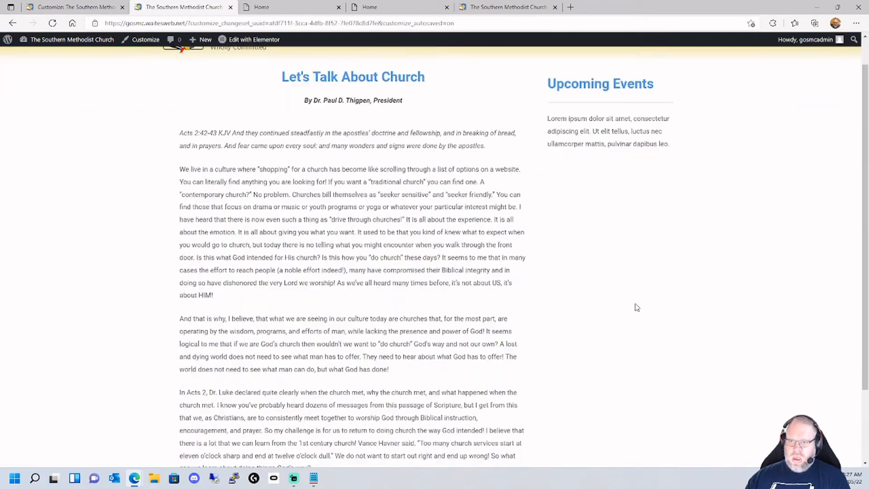
{"action": "scroll", "coordinate": [636, 307], "scroll_direction": "up", "scroll_amount": 3}
{"action": "scroll", "coordinate": [635, 308], "scroll_direction": "down", "scroll_amount": 5}
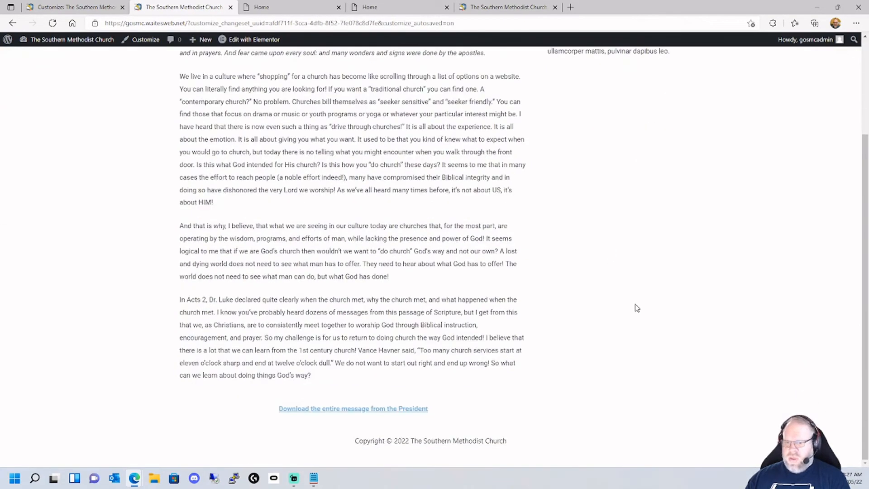
{"action": "scroll", "coordinate": [648, 344], "scroll_direction": "up", "scroll_amount": 5}
{"action": "scroll", "coordinate": [648, 344], "scroll_direction": "down", "scroll_amount": 3}
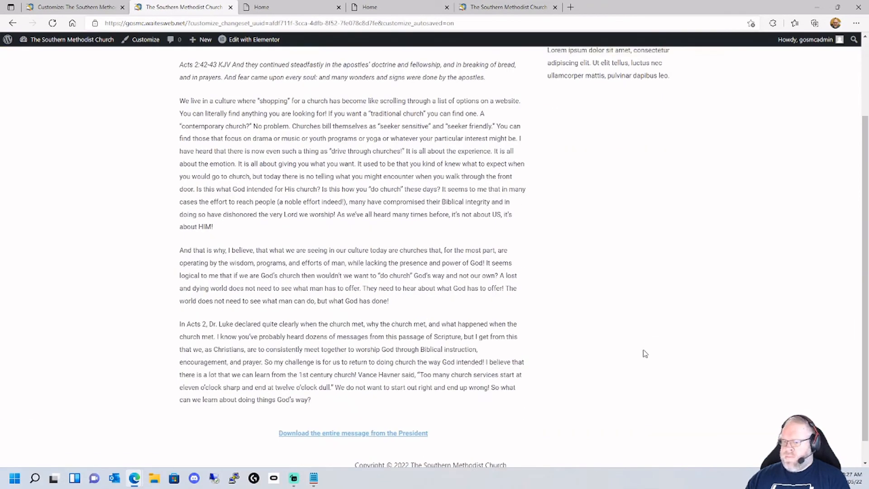
{"action": "scroll", "coordinate": [650, 372], "scroll_direction": "up", "scroll_amount": 3}
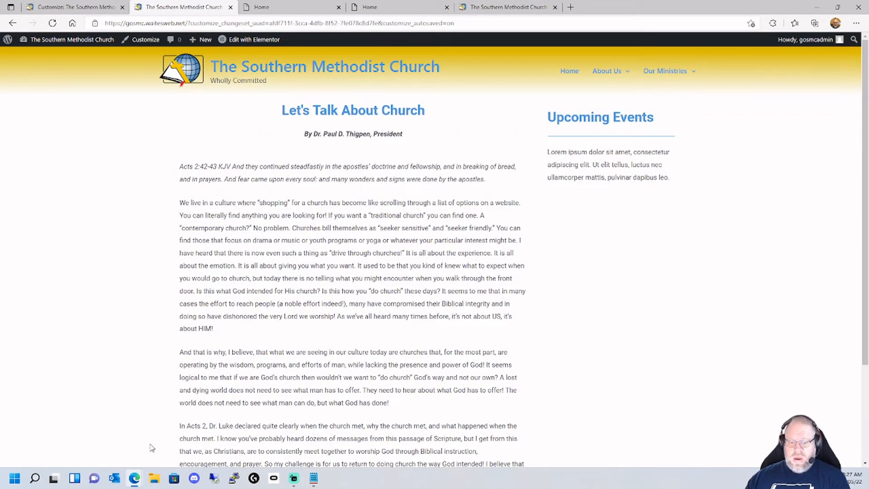
Reload the public home page in the InPrivate window, check it from header to footer, and return to the logged-in window.
{"action": "mouse_move", "coordinate": [138, 475]}
{"action": "left_click", "coordinate": [171, 450]}
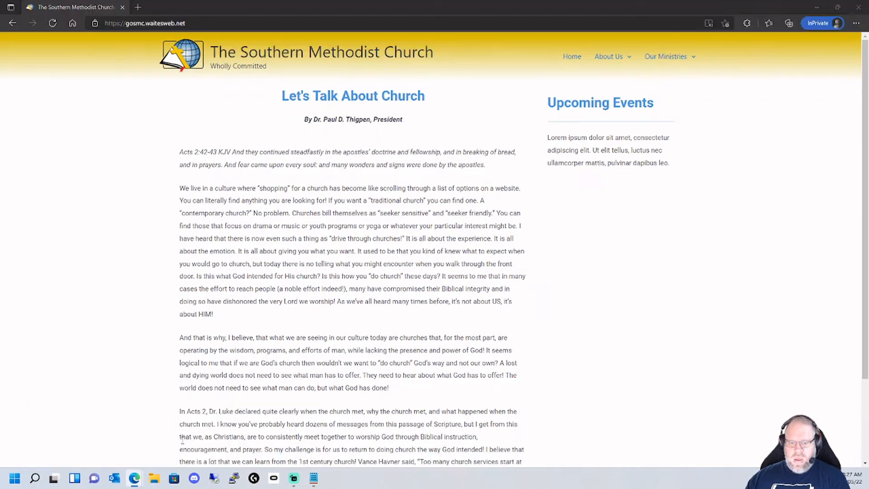
{"action": "left_click", "coordinate": [53, 23]}
{"action": "scroll", "coordinate": [407, 290], "scroll_direction": "down", "scroll_amount": 2}
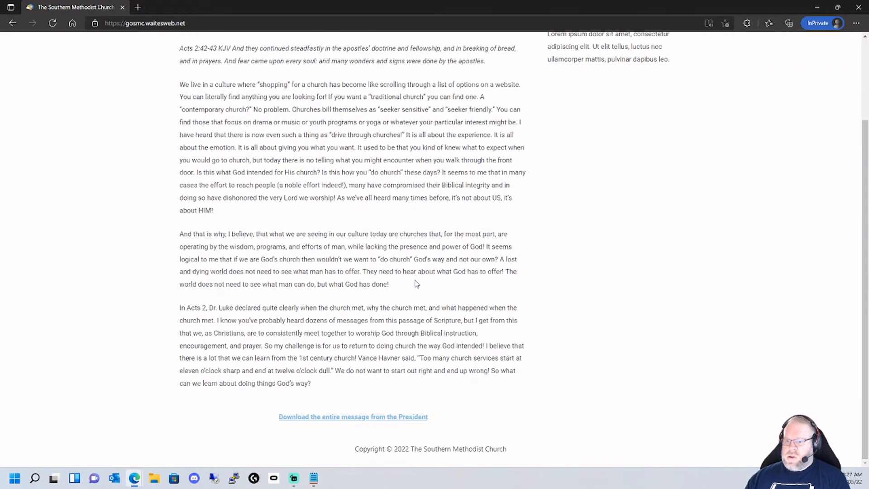
{"action": "scroll", "coordinate": [268, 310], "scroll_direction": "up", "scroll_amount": 2}
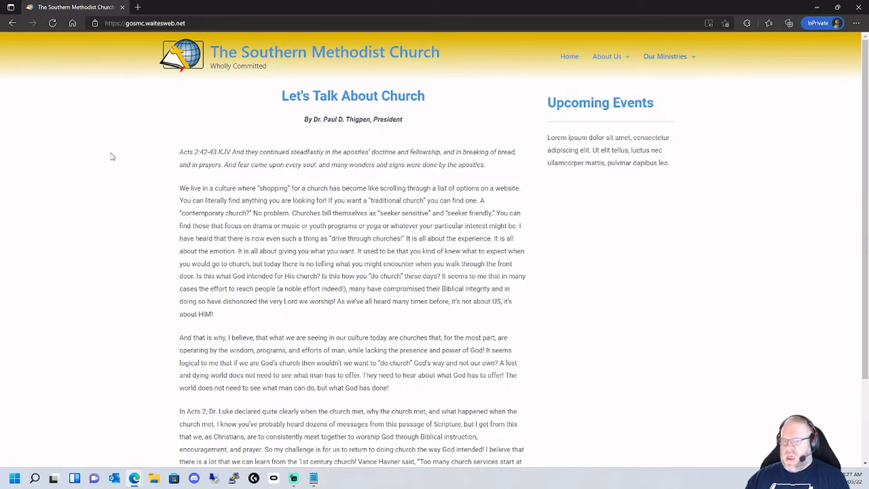
{"action": "mouse_move", "coordinate": [134, 478]}
{"action": "left_click", "coordinate": [117, 443]}
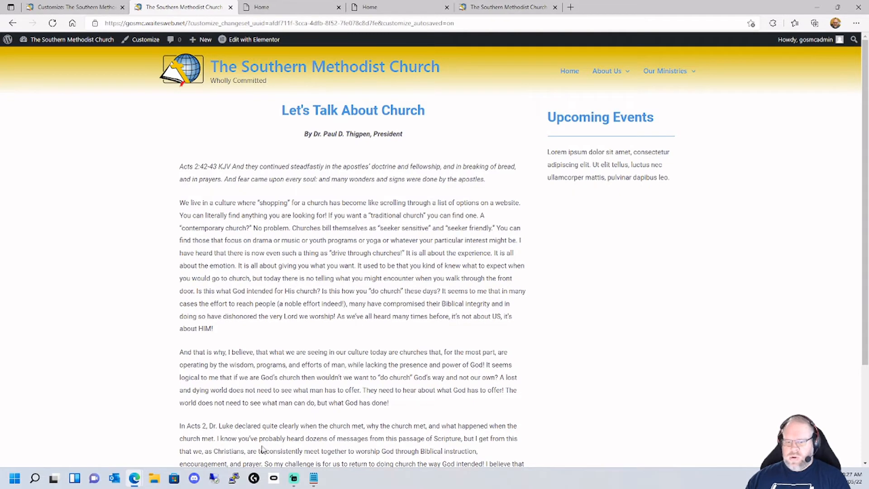
Check the About Us submenu and the copyright footer on the public home page in the InPrivate window.
{"action": "mouse_move", "coordinate": [136, 480]}
{"action": "left_click", "coordinate": [189, 450]}
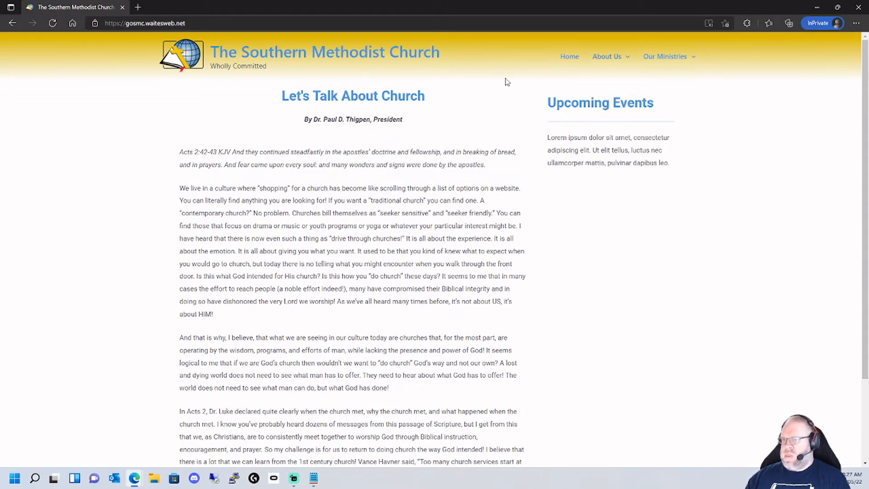
{"action": "mouse_move", "coordinate": [608, 57]}
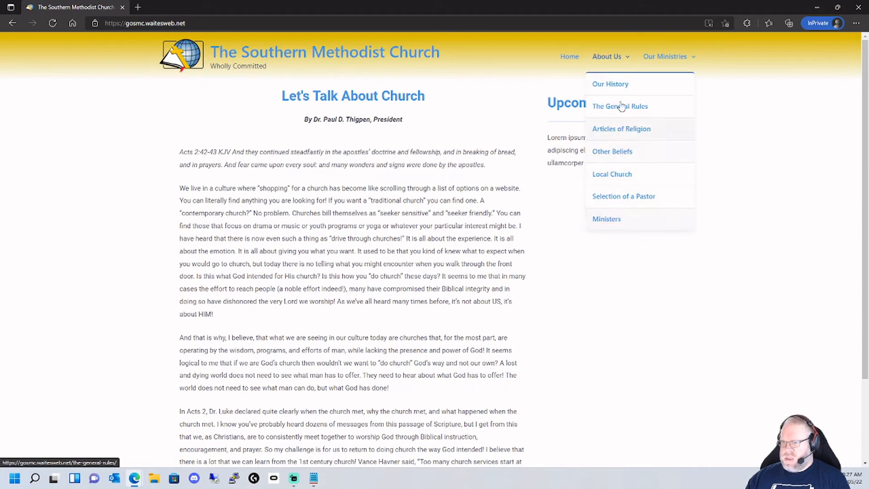
{"action": "scroll", "coordinate": [356, 279], "scroll_direction": "down", "scroll_amount": 2}
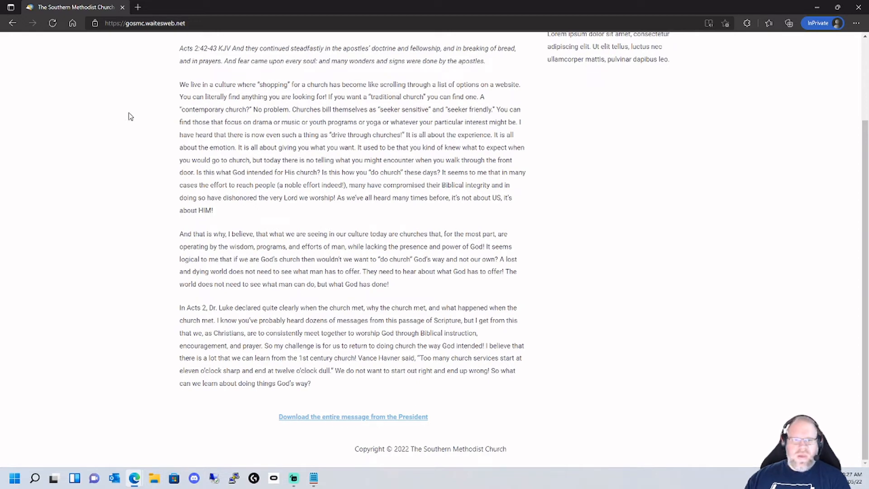
Open the Home page in Elementor from the logged-in window and show the advanced settings of the "Download the entire message from the President" heading.
{"action": "mouse_move", "coordinate": [134, 481]}
{"action": "left_click", "coordinate": [100, 452]}
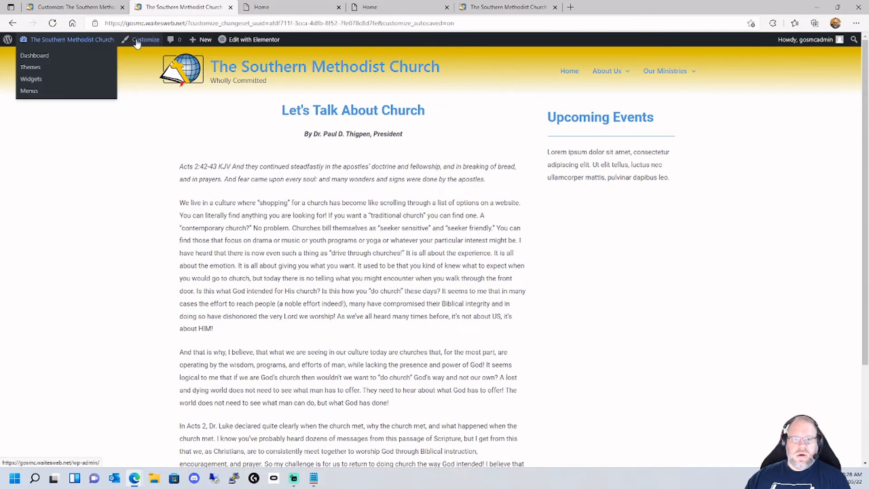
{"action": "left_click", "coordinate": [262, 43]}
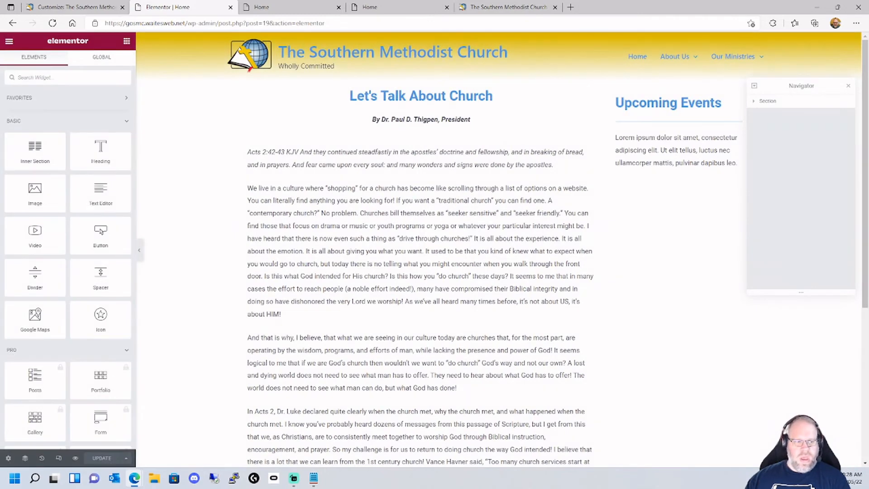
{"action": "scroll", "coordinate": [379, 306], "scroll_direction": "down", "scroll_amount": 5}
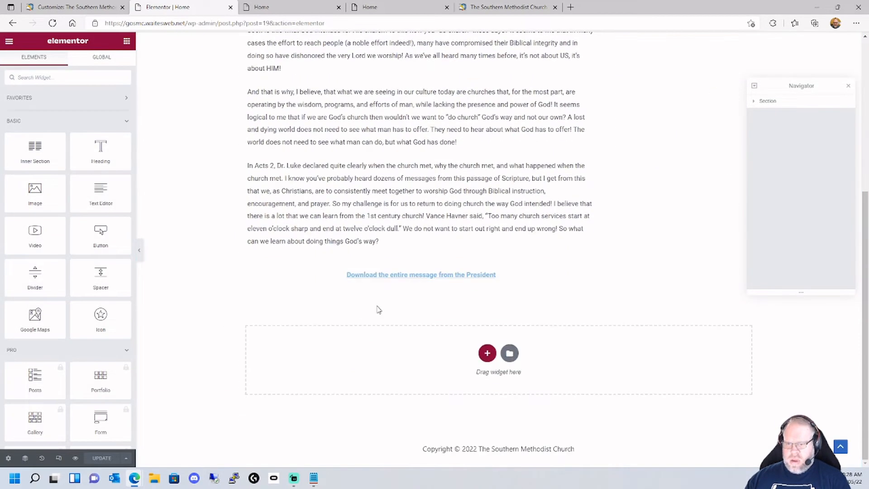
{"action": "left_click", "coordinate": [590, 273]}
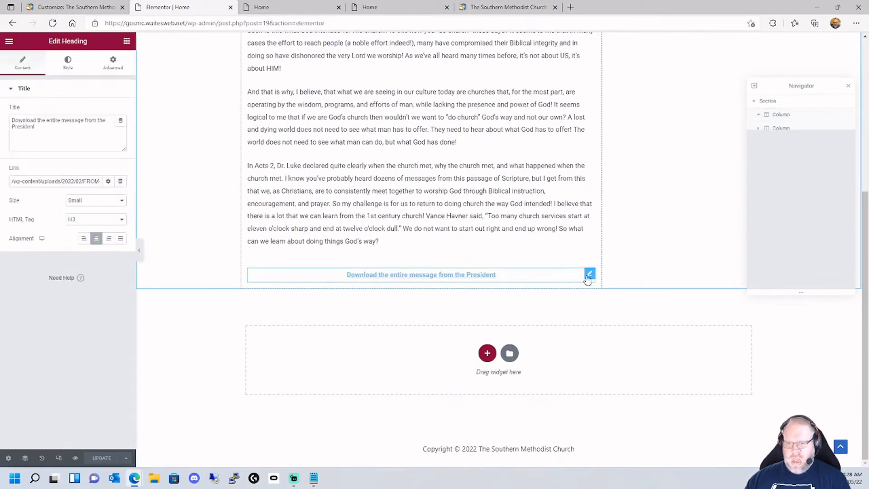
{"action": "left_click", "coordinate": [68, 63]}
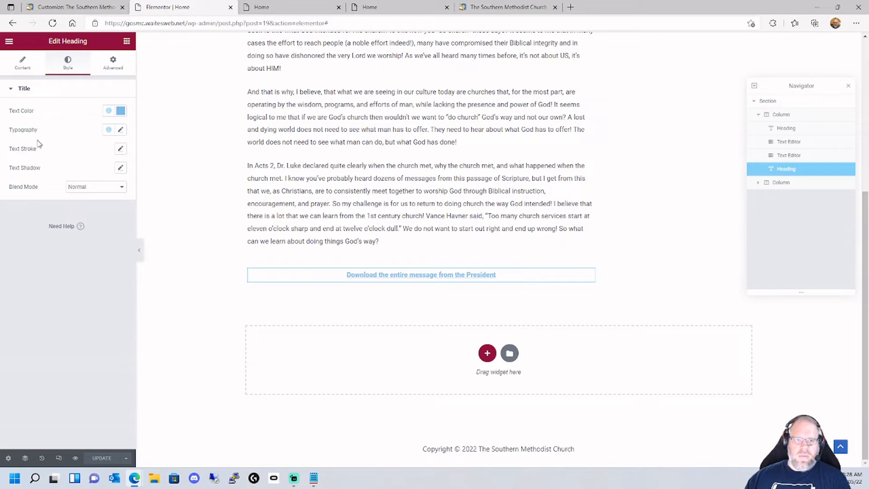
{"action": "left_click", "coordinate": [109, 68]}
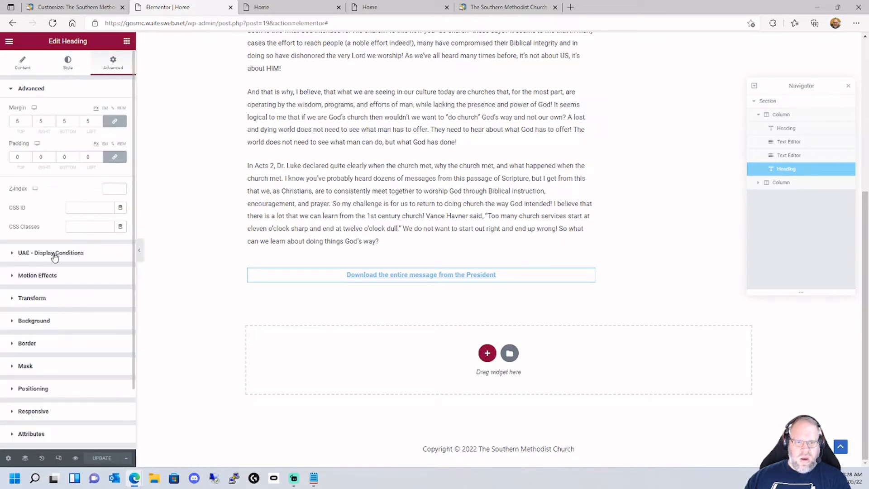
Give the download heading a classic background, trying the global Accent colour before settling on Theme Color 7.
{"action": "left_click", "coordinate": [33, 322]}
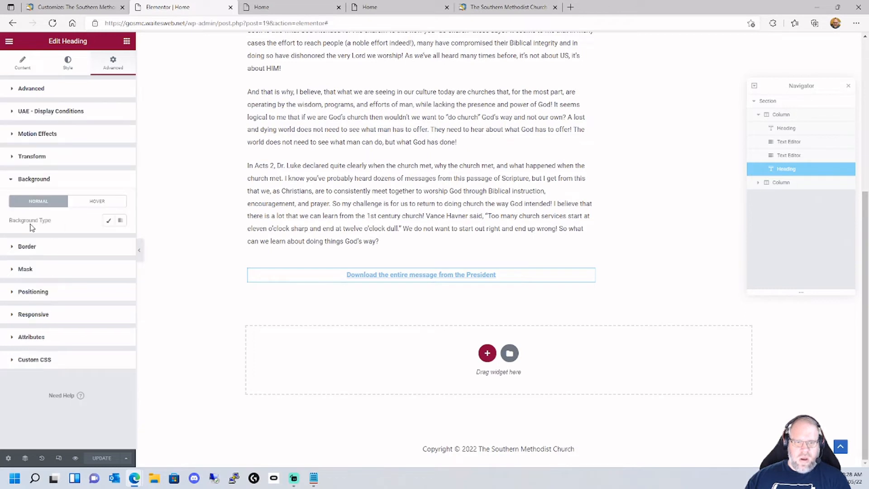
{"action": "left_click", "coordinate": [108, 220]}
{"action": "left_click", "coordinate": [121, 240]}
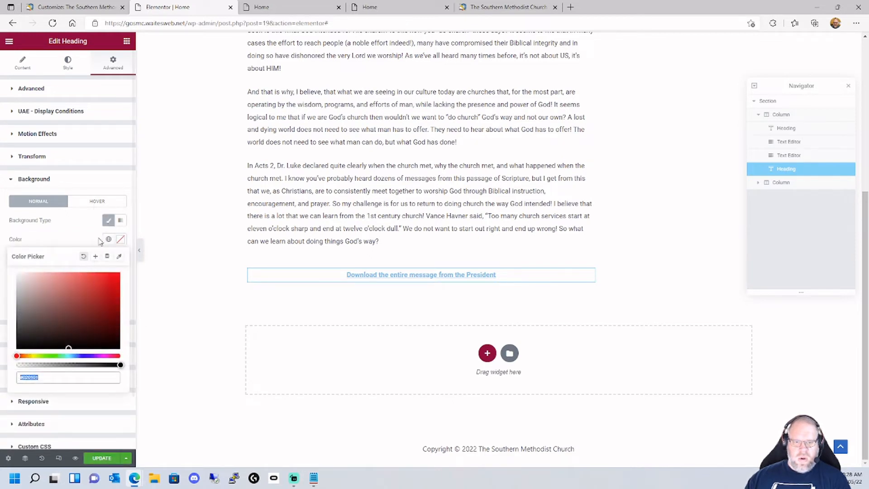
{"action": "left_click", "coordinate": [109, 239]}
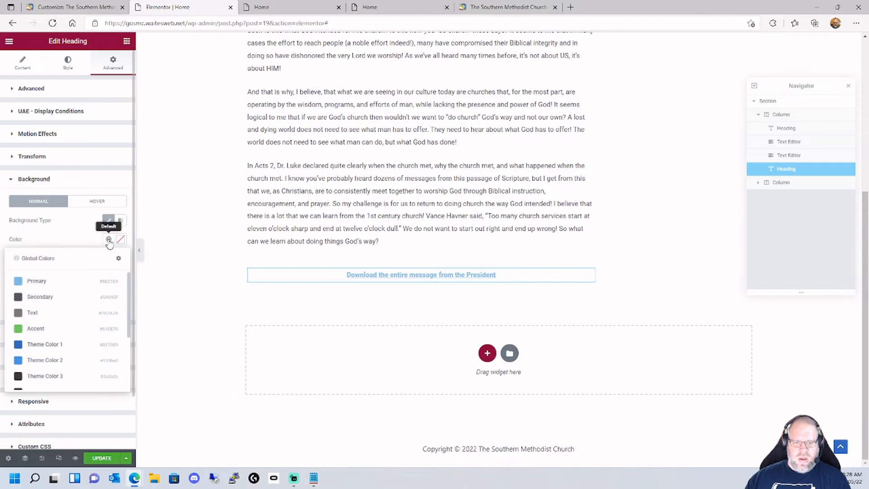
{"action": "left_click", "coordinate": [63, 329]}
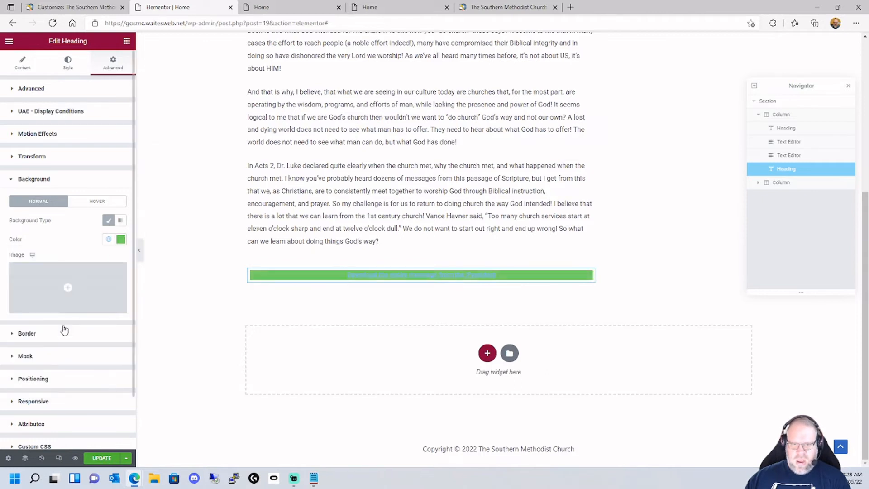
{"action": "left_click", "coordinate": [109, 239]}
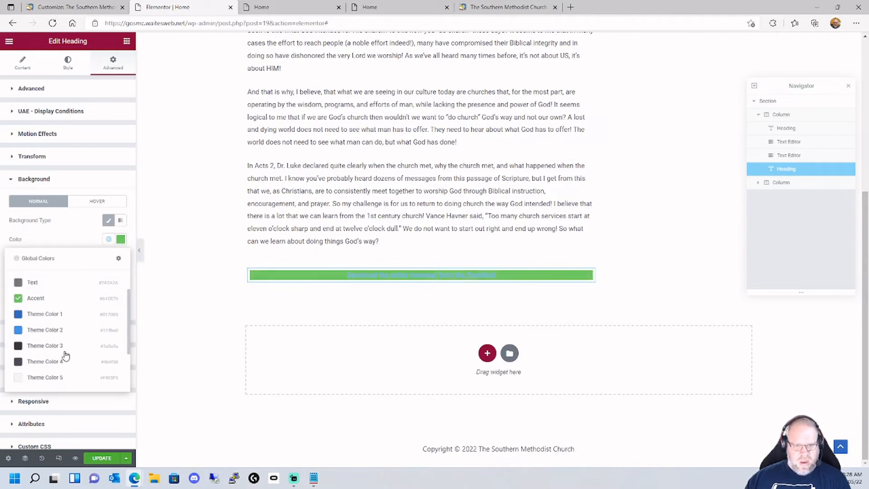
{"action": "scroll", "coordinate": [66, 355], "scroll_direction": "down", "scroll_amount": 3}
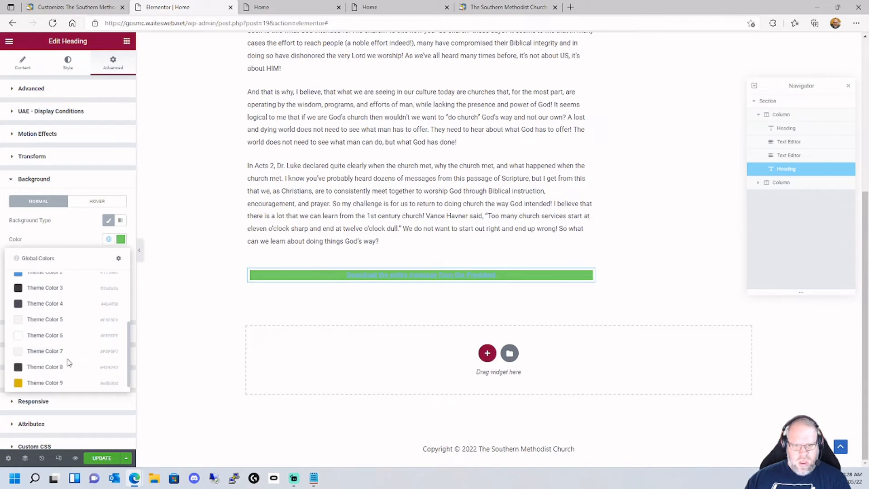
{"action": "left_click", "coordinate": [46, 351]}
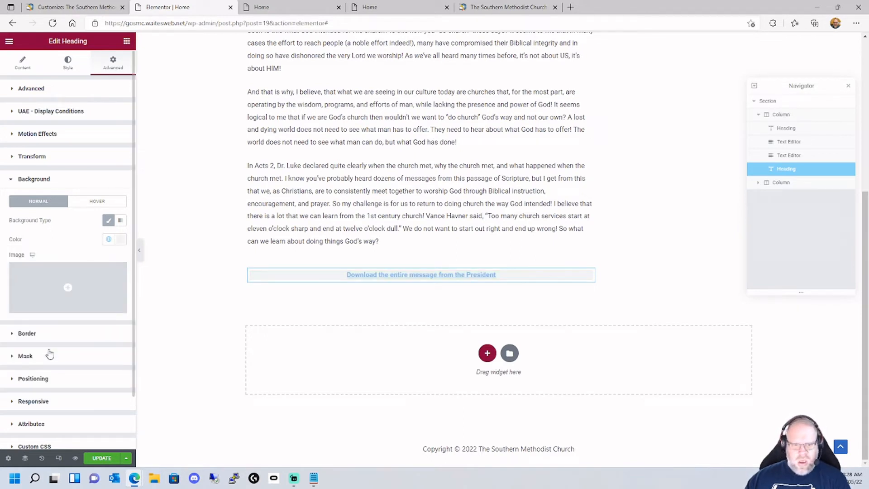
Add a Solid border in Theme Color 2 to the download heading and update the page.
{"action": "left_click", "coordinate": [43, 334]}
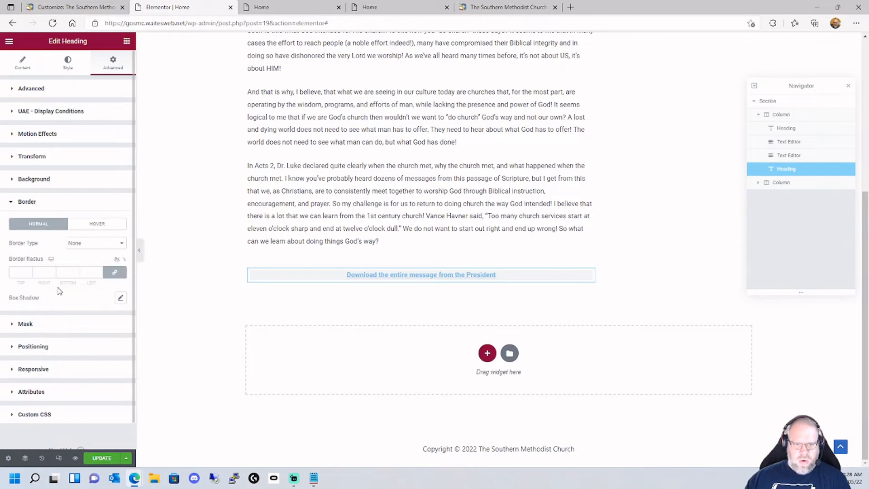
{"action": "left_click", "coordinate": [84, 244]}
{"action": "left_click", "coordinate": [86, 261]}
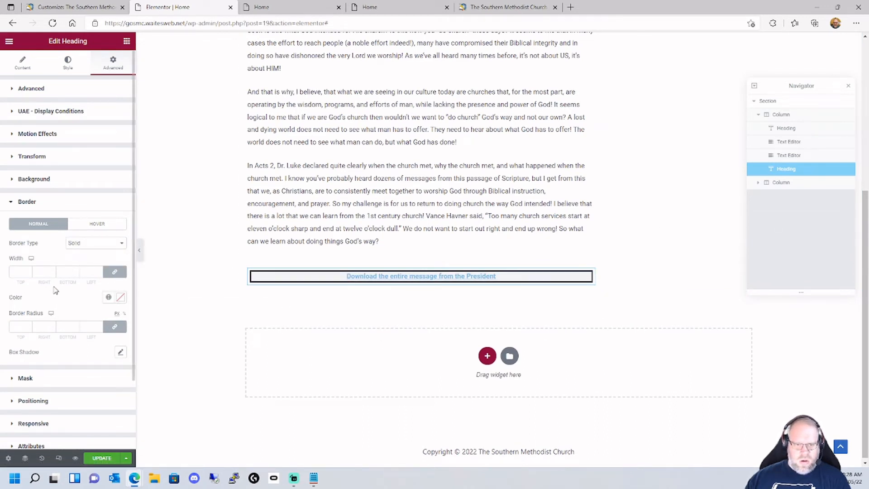
{"action": "left_click", "coordinate": [109, 298]}
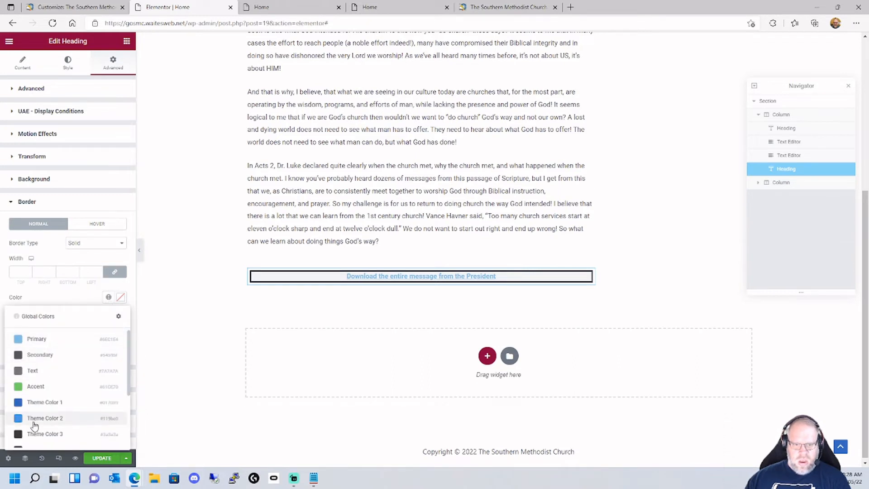
{"action": "left_click", "coordinate": [34, 418]}
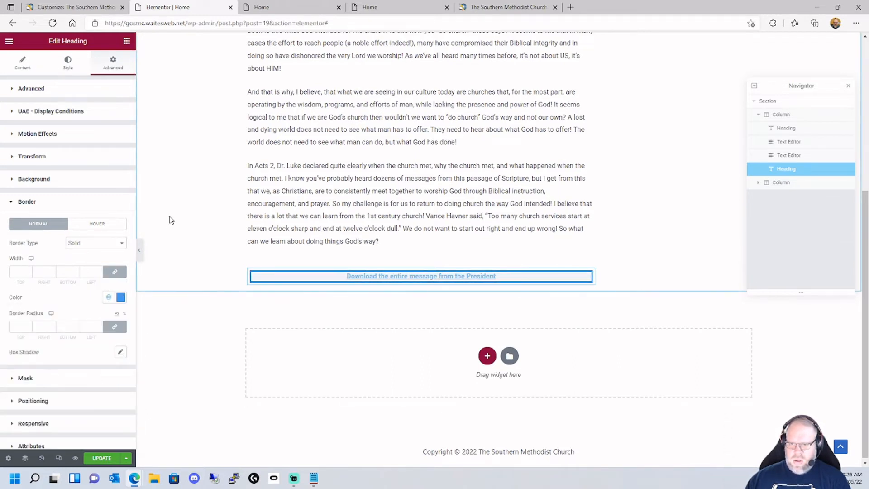
{"action": "left_click", "coordinate": [103, 458]}
Reload the public home page in the InPrivate window and check the download heading's background, border and link.
{"action": "mouse_move", "coordinate": [140, 480]}
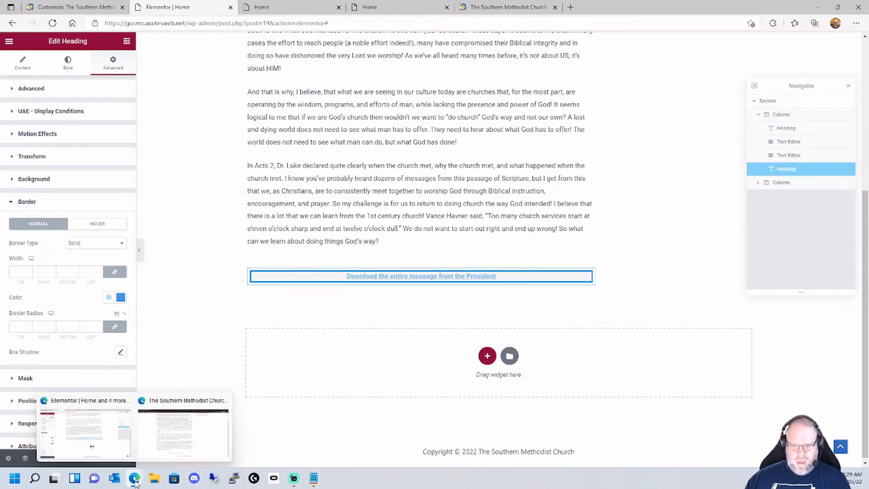
{"action": "left_click", "coordinate": [217, 420]}
{"action": "left_click", "coordinate": [56, 26]}
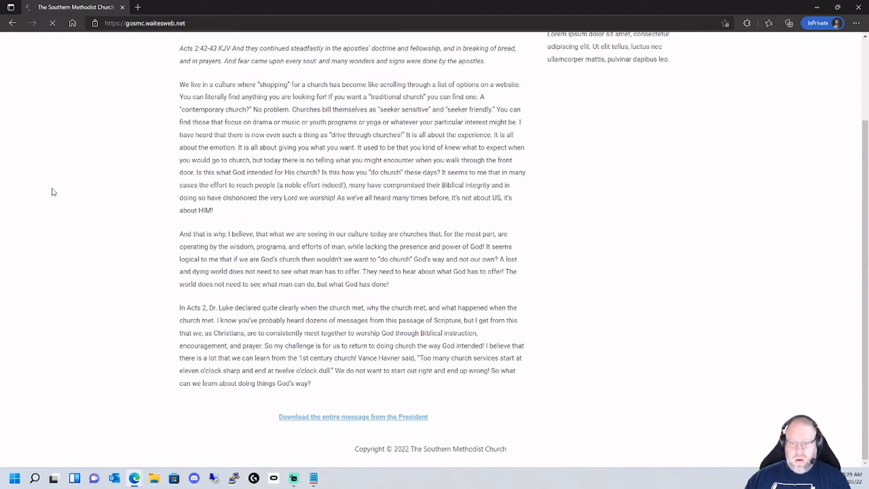
{"action": "scroll", "coordinate": [330, 363], "scroll_direction": "down", "scroll_amount": 1}
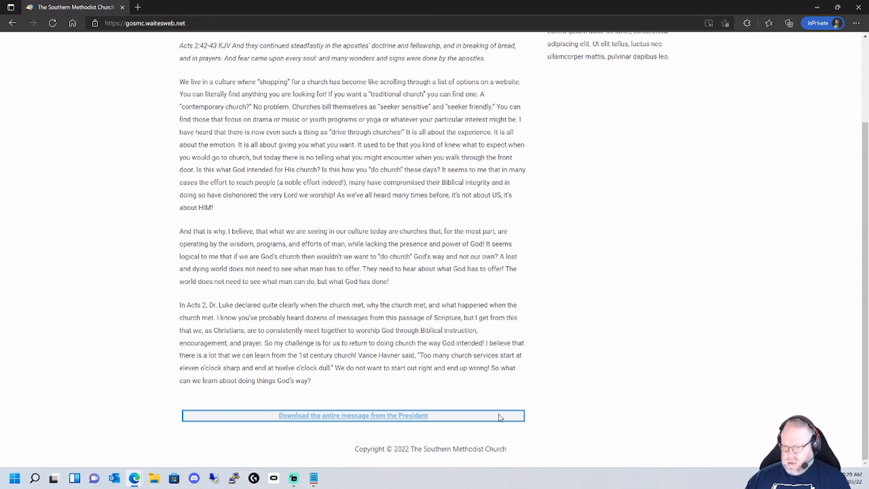
{"action": "left_click", "coordinate": [294, 416]}
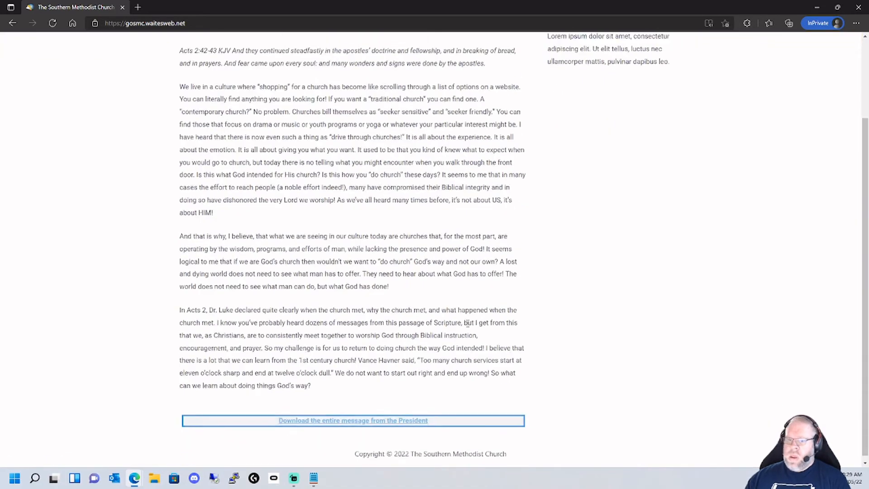
Test the President's message download link on the public page, close the opened PDF, and return to the Elementor window.
{"action": "left_click", "coordinate": [365, 414]}
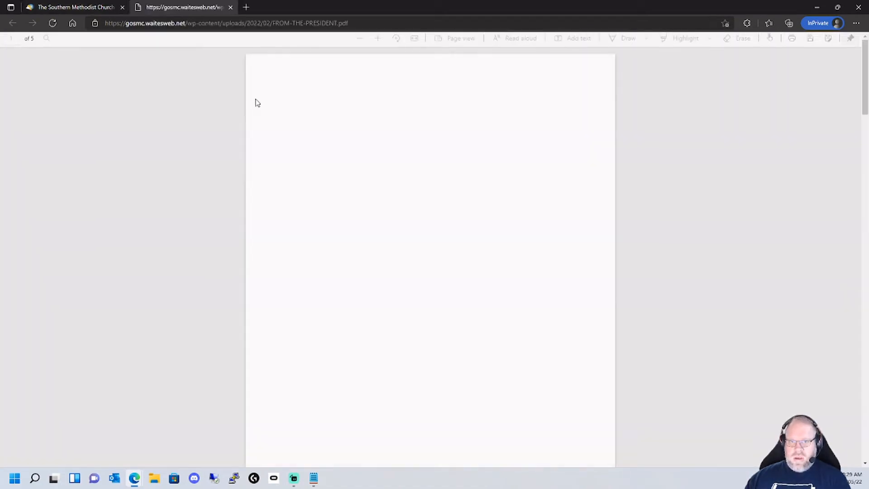
{"action": "left_click", "coordinate": [231, 7]}
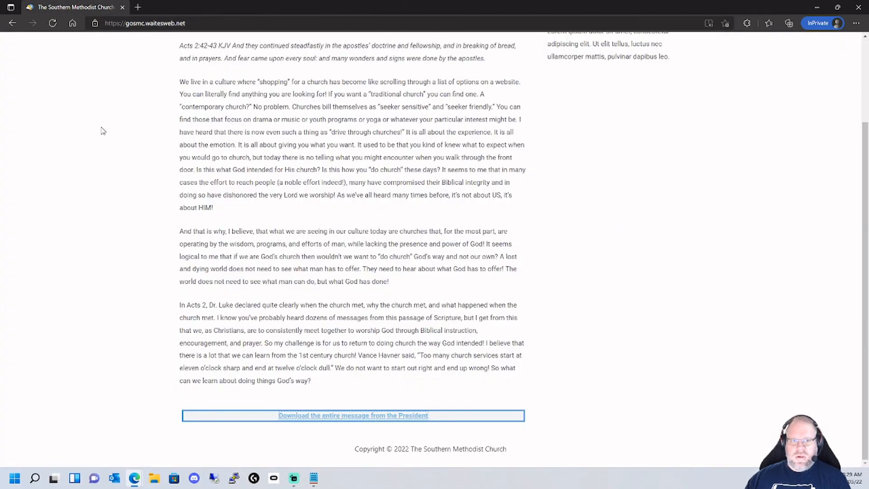
{"action": "left_click", "coordinate": [89, 444]}
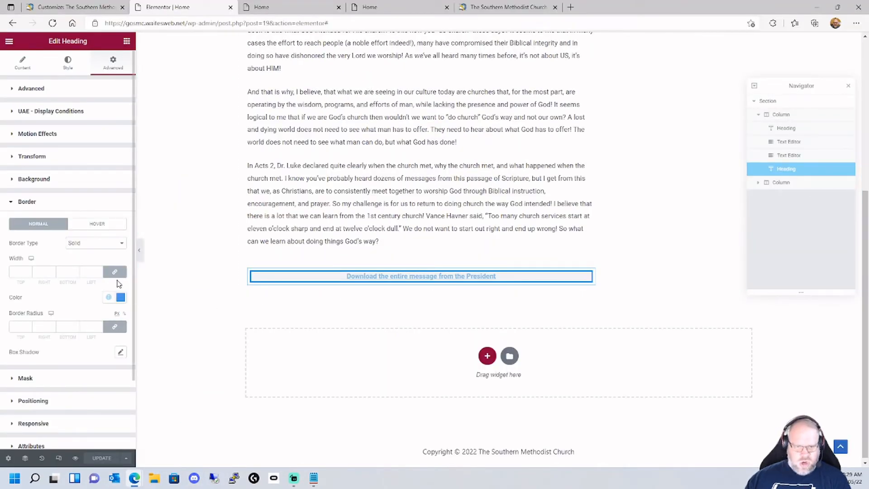
Change the download heading's background colour to Theme Color 6 and update the page.
{"action": "left_click", "coordinate": [42, 179]}
{"action": "left_click", "coordinate": [109, 240]}
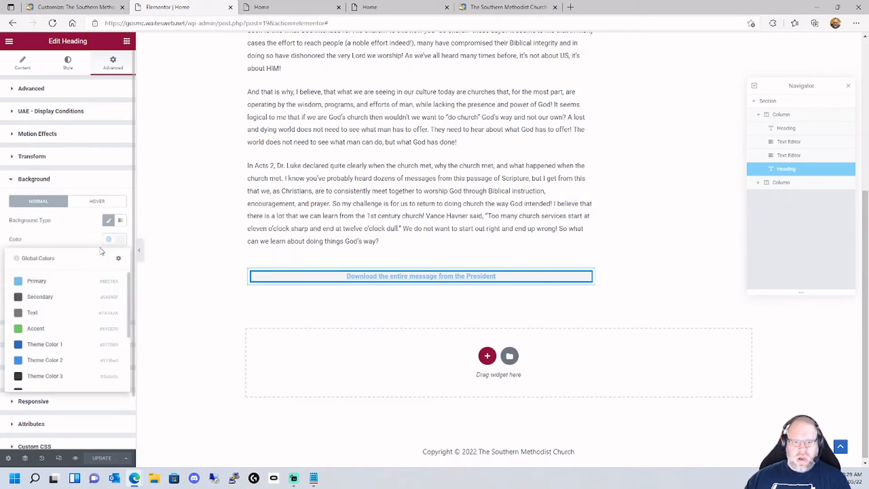
{"action": "scroll", "coordinate": [30, 317], "scroll_direction": "down", "scroll_amount": 1}
{"action": "scroll", "coordinate": [32, 340], "scroll_direction": "down", "scroll_amount": 1}
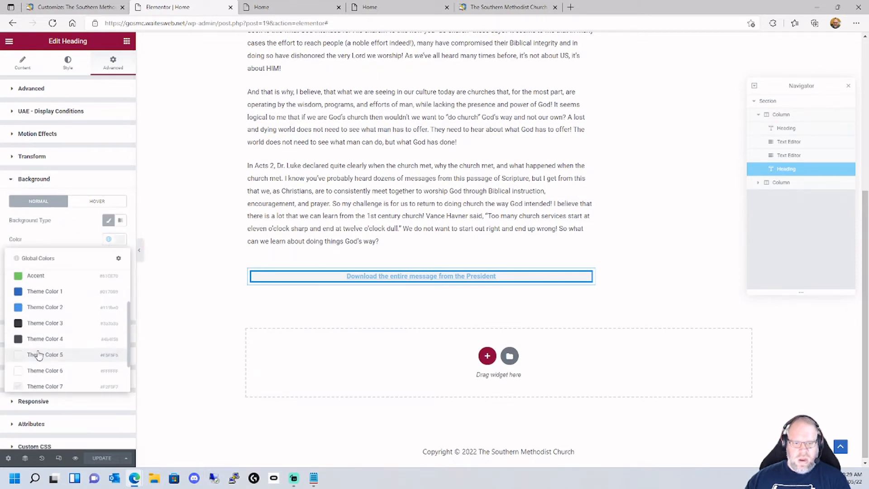
{"action": "left_click", "coordinate": [41, 376]}
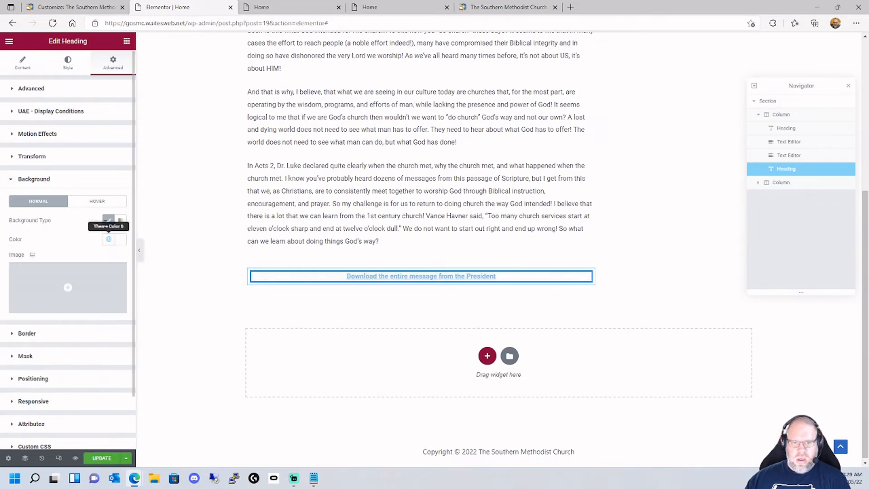
{"action": "left_click", "coordinate": [109, 240]}
{"action": "scroll", "coordinate": [96, 337], "scroll_direction": "down", "scroll_amount": 3}
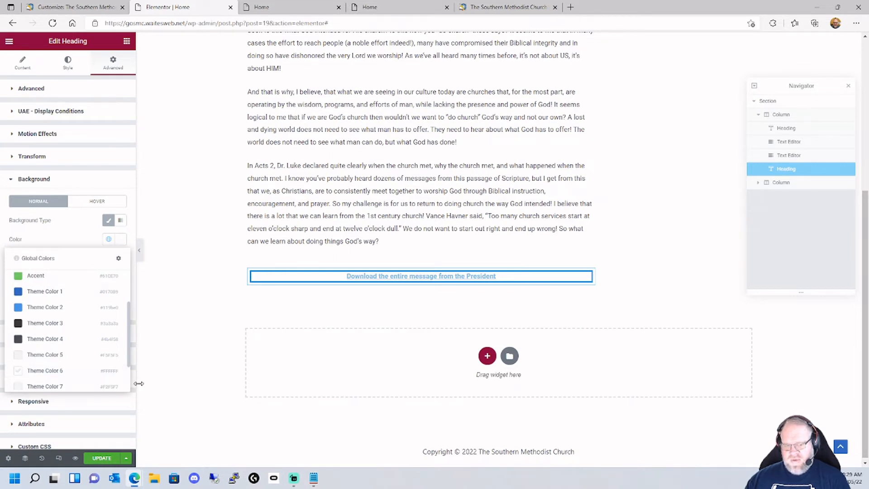
{"action": "left_click", "coordinate": [103, 458]}
{"action": "mouse_move", "coordinate": [141, 479]}
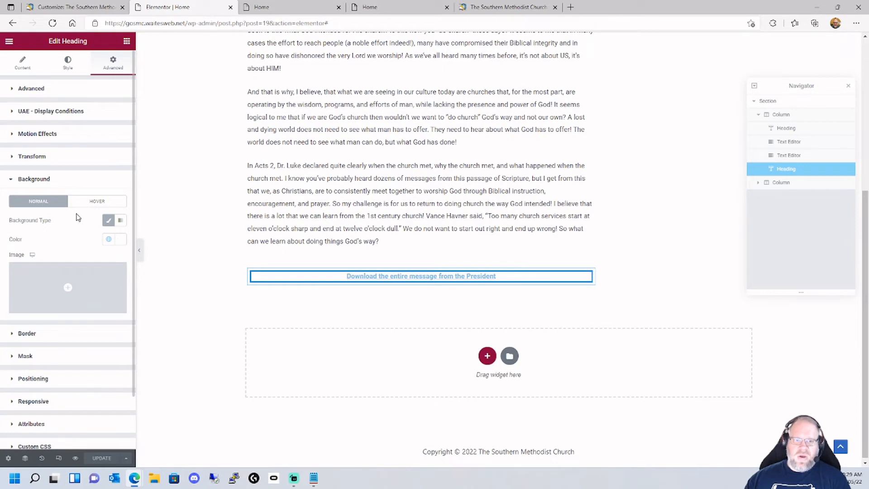
Try a margin of 10 on all sides of the download heading before restoring it to 5.
{"action": "left_click", "coordinate": [68, 66]}
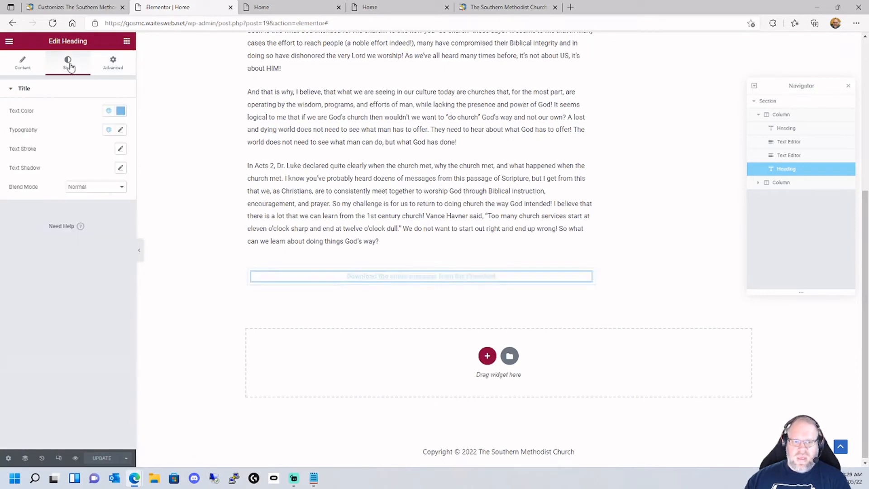
{"action": "left_click", "coordinate": [110, 71]}
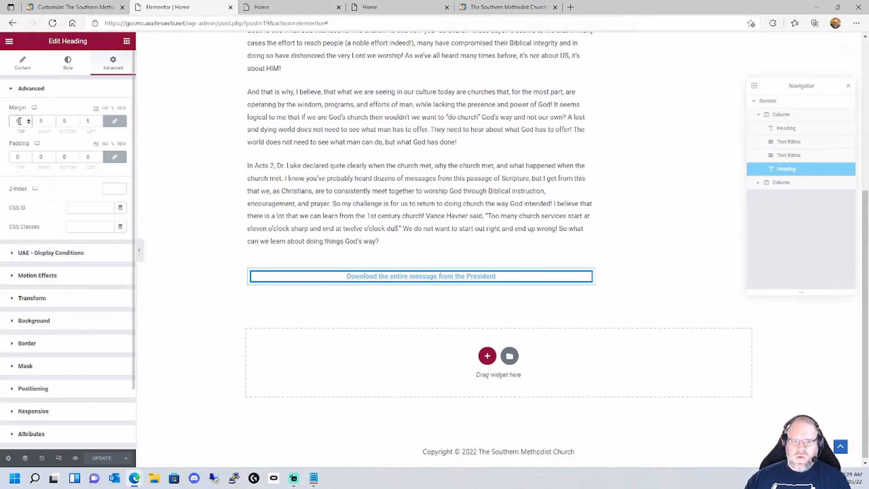
{"action": "type", "text": "10"}
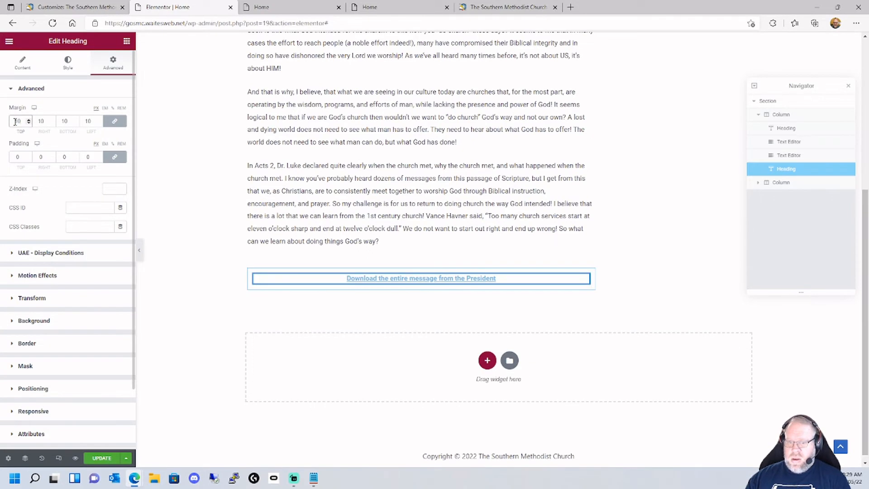
{"action": "key", "text": "BackSpace"}
{"action": "key", "text": "BackSpace"}
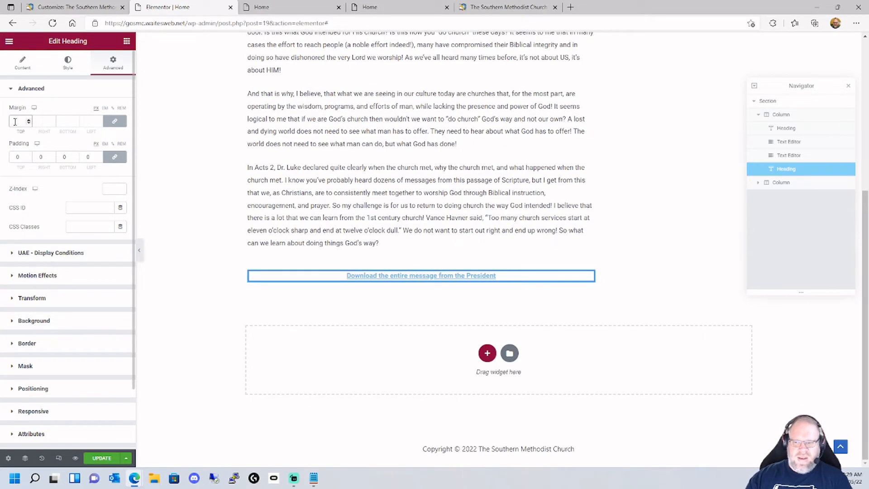
{"action": "type", "text": "5"}
Set the download heading's padding to 15 on all sides, after trying 10, and its text size to Medium.
{"action": "left_click", "coordinate": [16, 157]}
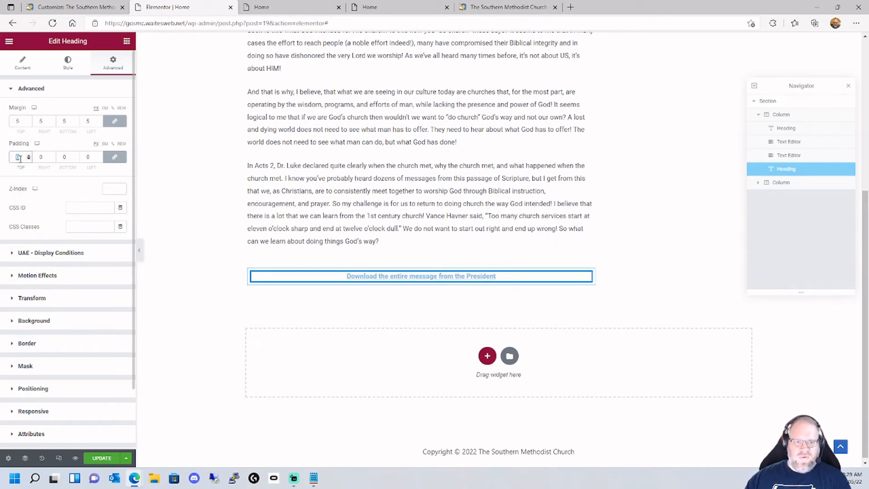
{"action": "type", "text": "10"}
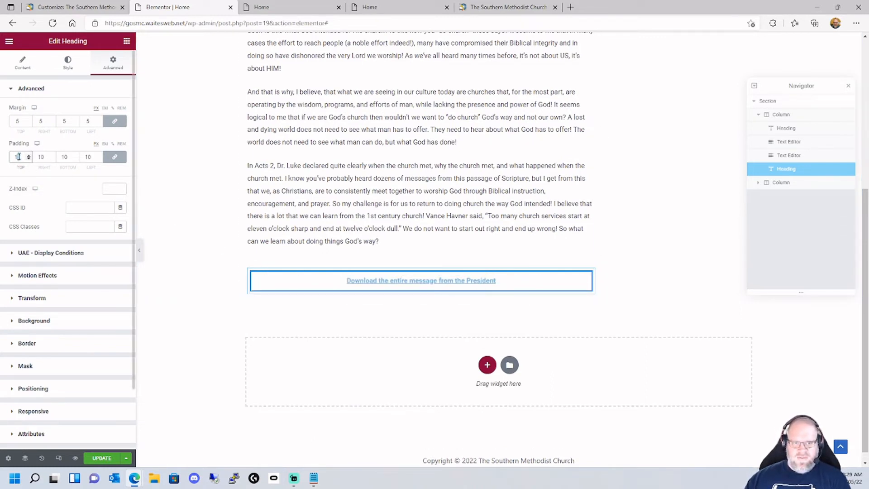
{"action": "type", "text": "15"}
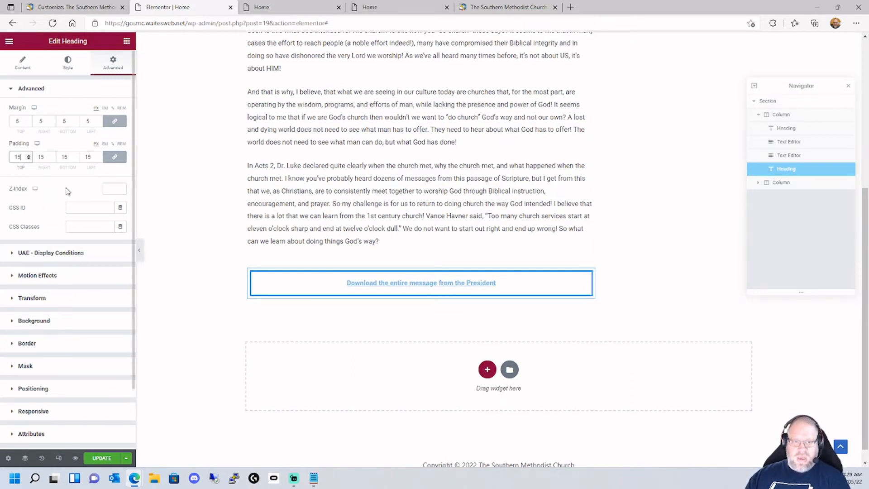
{"action": "left_click", "coordinate": [22, 70]}
{"action": "left_click", "coordinate": [102, 201]}
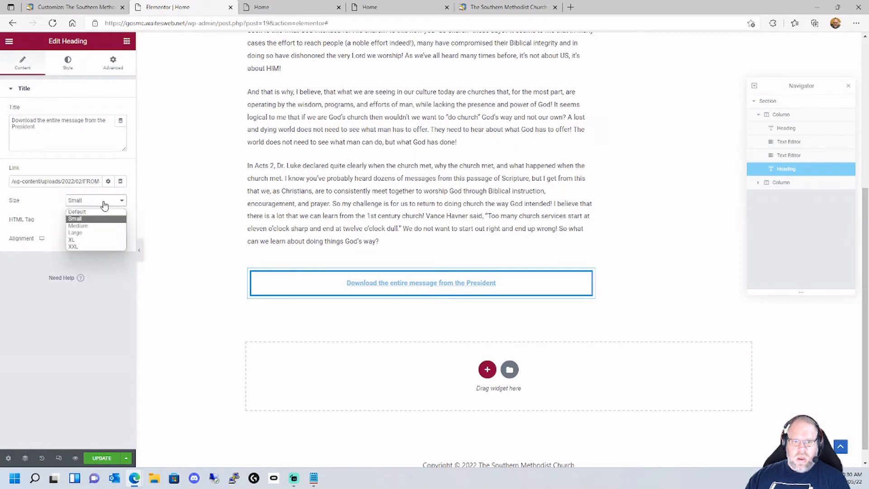
{"action": "left_click", "coordinate": [101, 232]}
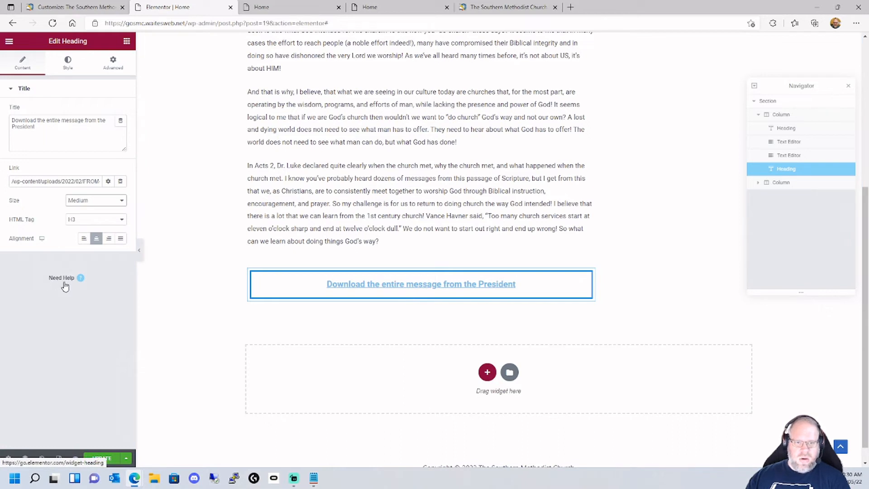
Look through the download heading's blend modes, keep Normal, and update the page.
{"action": "left_click", "coordinate": [68, 65]}
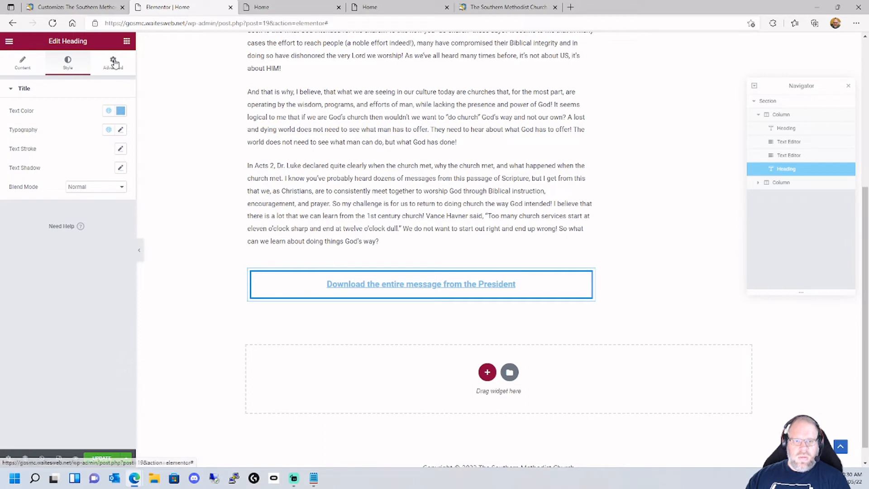
{"action": "left_click", "coordinate": [94, 189]}
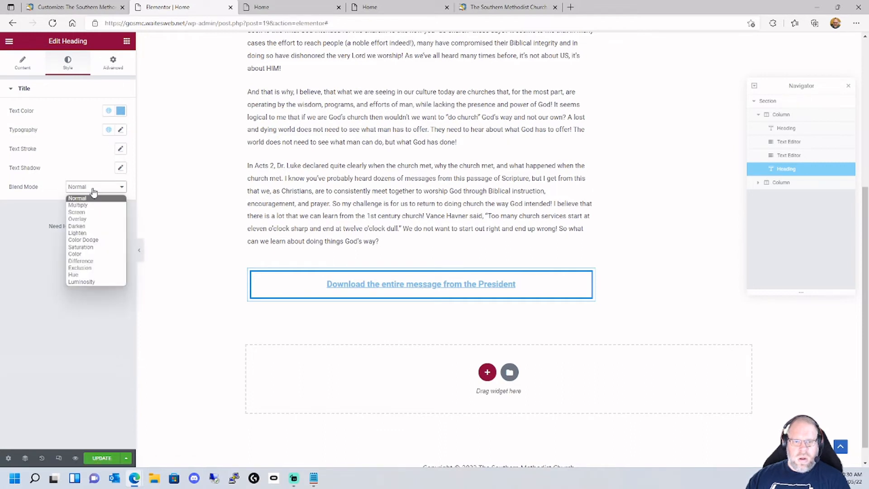
{"action": "left_click", "coordinate": [94, 189]}
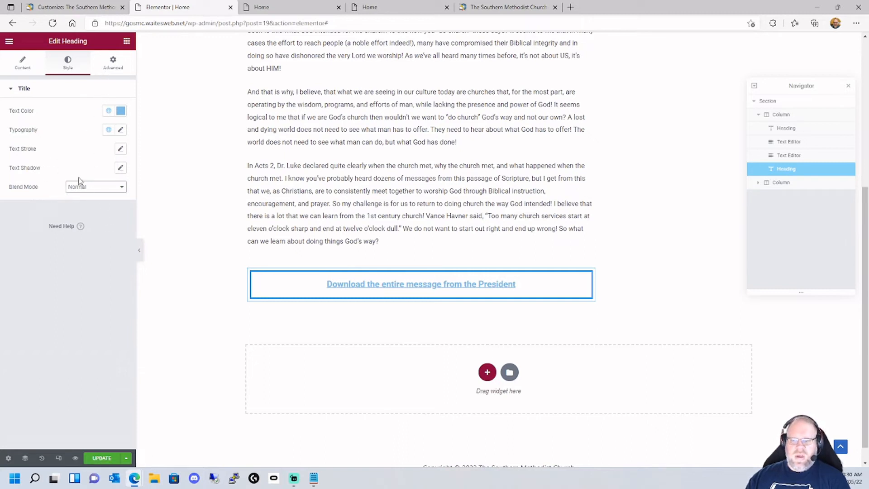
{"action": "left_click", "coordinate": [121, 69]}
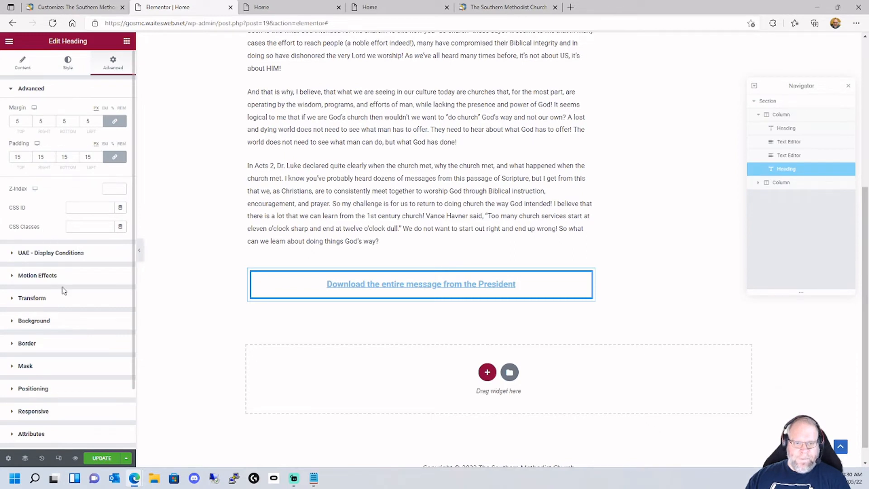
{"action": "scroll", "coordinate": [64, 290], "scroll_direction": "down", "scroll_amount": 1}
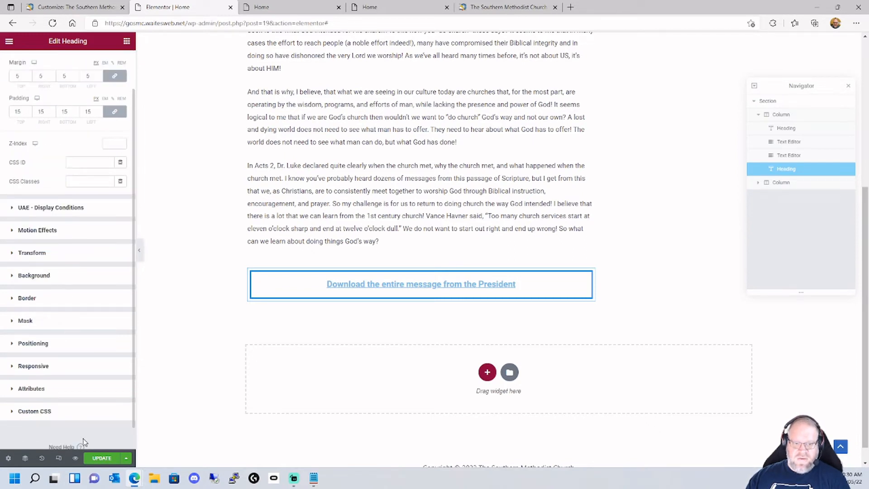
{"action": "left_click", "coordinate": [100, 457]}
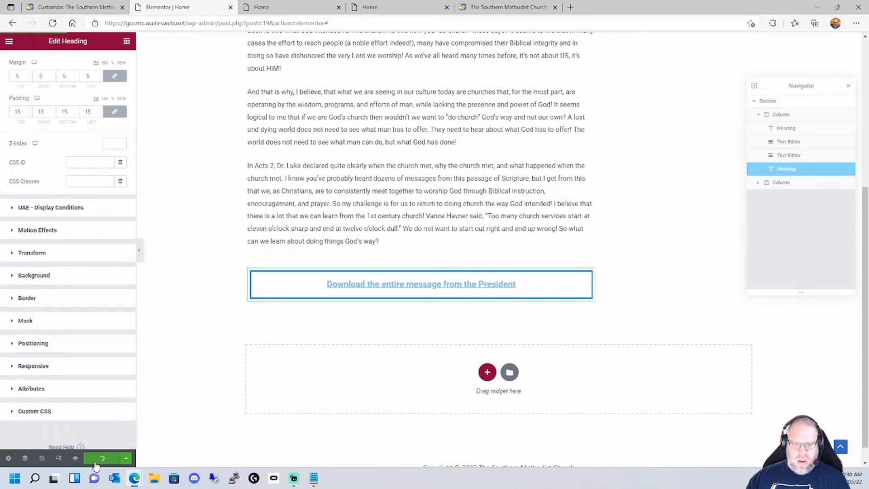
Examine the Custom CSS settings of the download heading and collapse them again.
{"action": "left_click", "coordinate": [12, 412]}
{"action": "scroll", "coordinate": [40, 391], "scroll_direction": "down", "scroll_amount": 1}
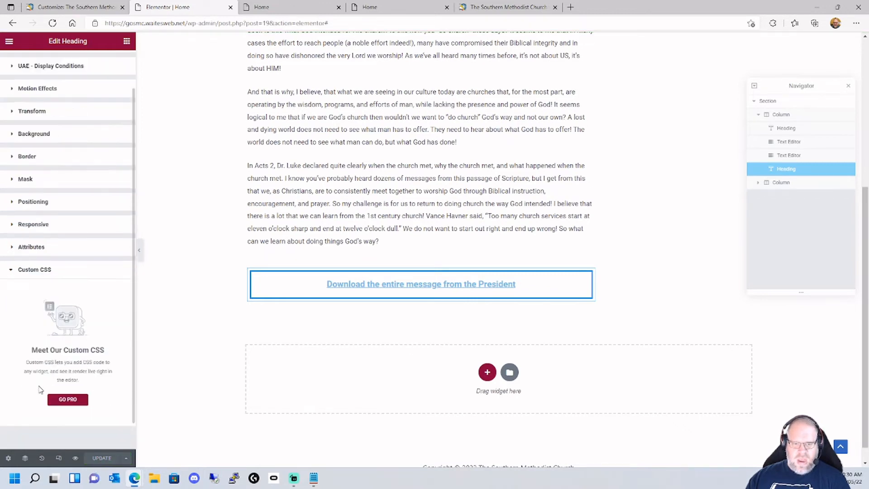
{"action": "scroll", "coordinate": [44, 391], "scroll_direction": "up", "scroll_amount": 1}
{"action": "left_click", "coordinate": [21, 316]}
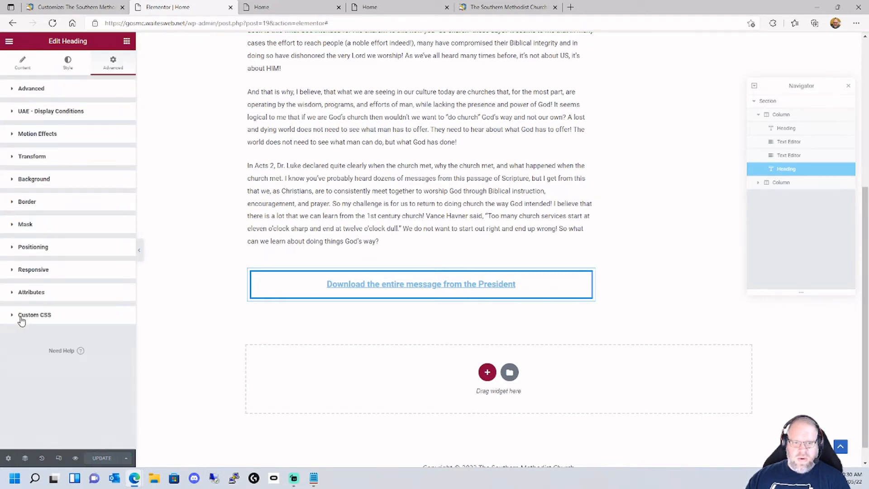
Reload the public home page in the InPrivate window and check the download heading's new size, padding and background.
{"action": "mouse_move", "coordinate": [141, 479]}
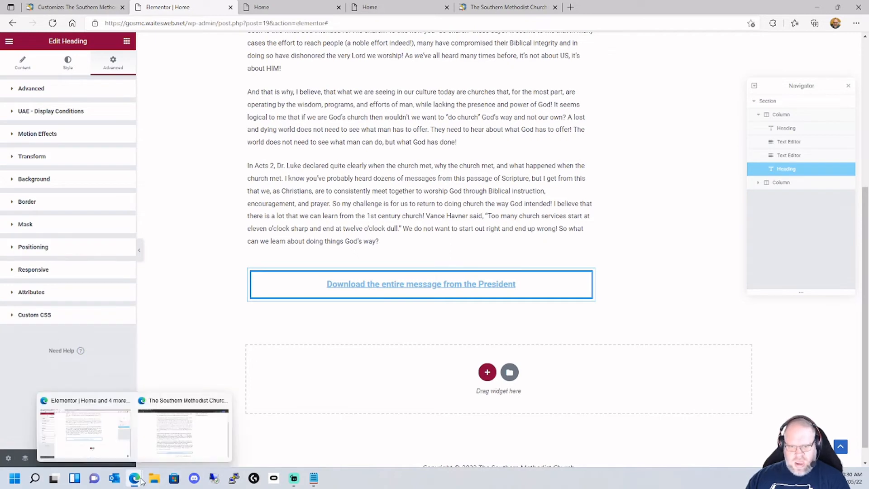
{"action": "left_click", "coordinate": [165, 450]}
{"action": "left_click", "coordinate": [52, 23]}
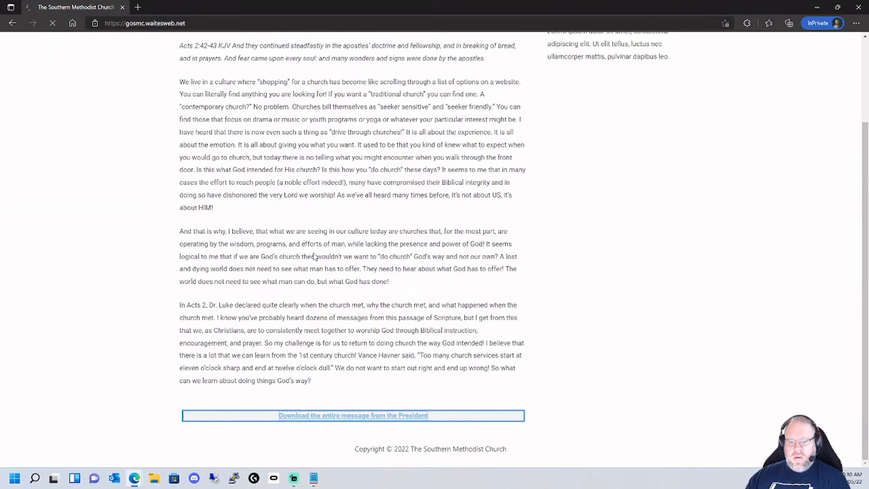
{"action": "scroll", "coordinate": [376, 427], "scroll_direction": "down", "scroll_amount": 1}
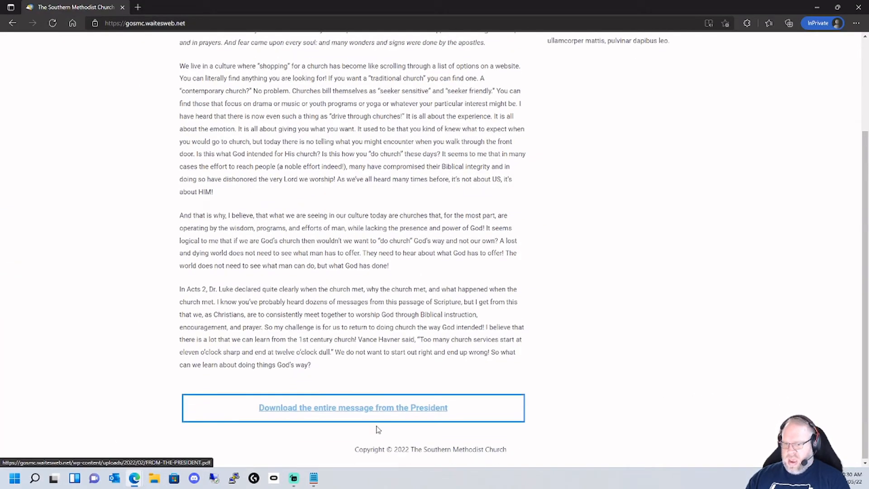
{"action": "scroll", "coordinate": [383, 397], "scroll_direction": "up", "scroll_amount": 3}
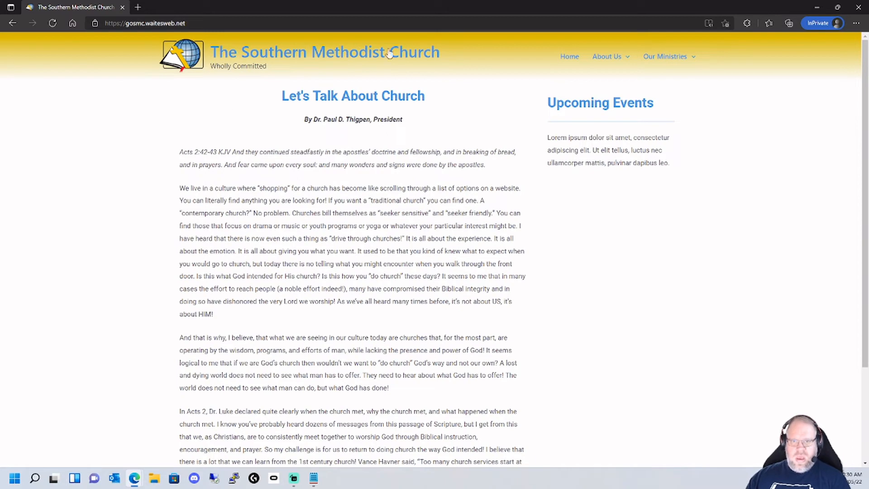
Return to the Elementor editor, give the Upcoming Events column a classic background in global Theme Color 5, and update the page.
{"action": "mouse_move", "coordinate": [127, 483]}
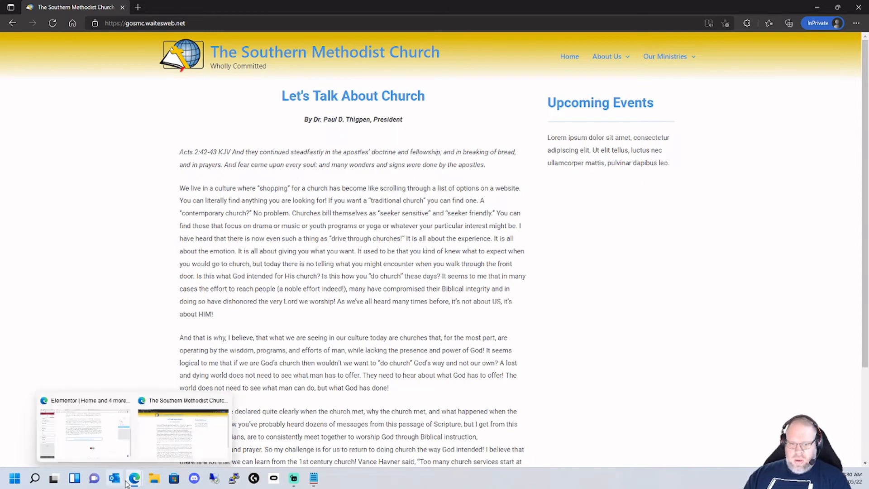
{"action": "left_click", "coordinate": [111, 436]}
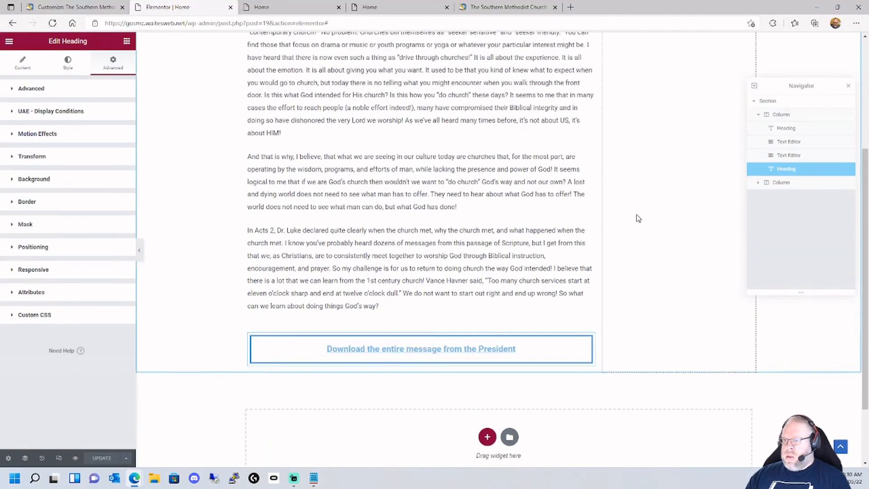
{"action": "scroll", "coordinate": [637, 218], "scroll_direction": "up", "scroll_amount": 4}
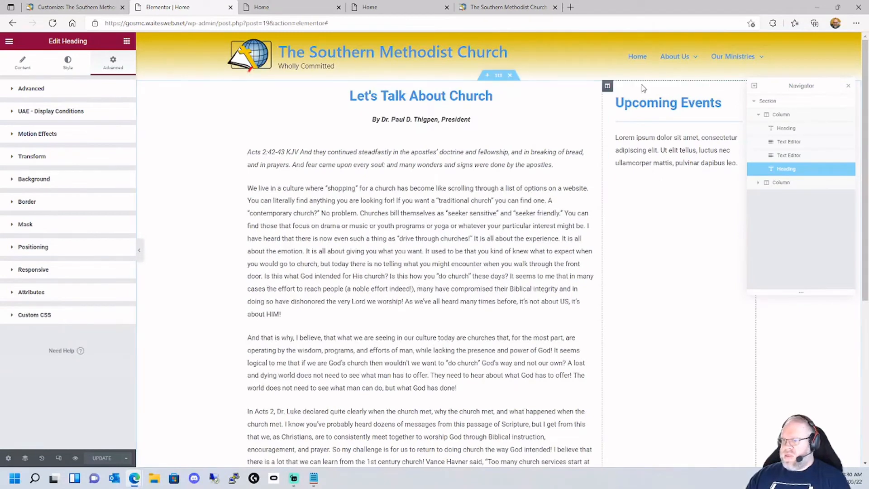
{"action": "left_click", "coordinate": [606, 86]}
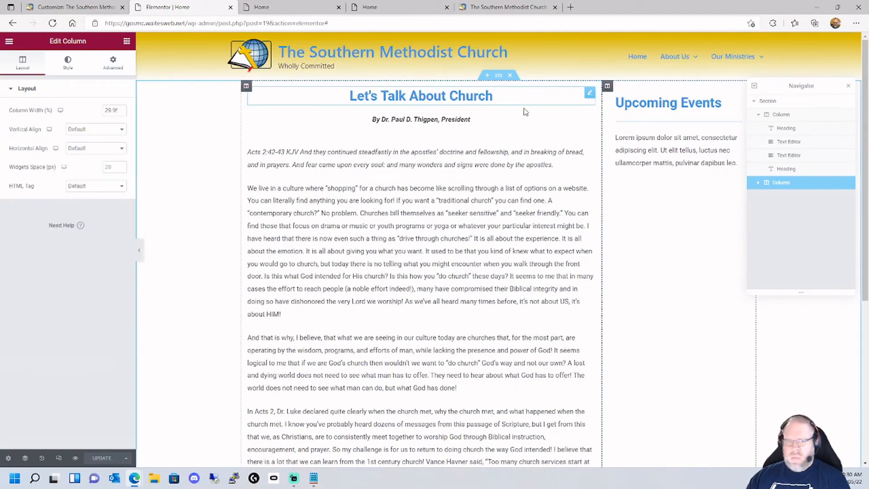
{"action": "left_click", "coordinate": [68, 70]}
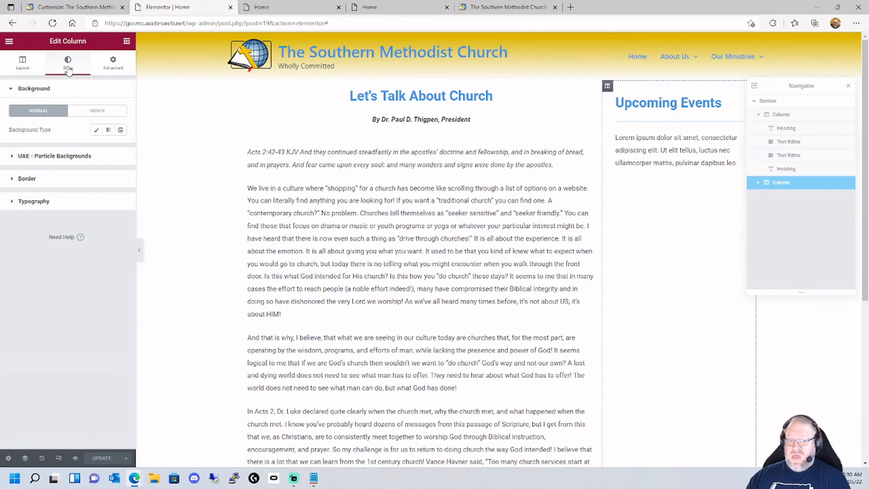
{"action": "left_click", "coordinate": [96, 130]}
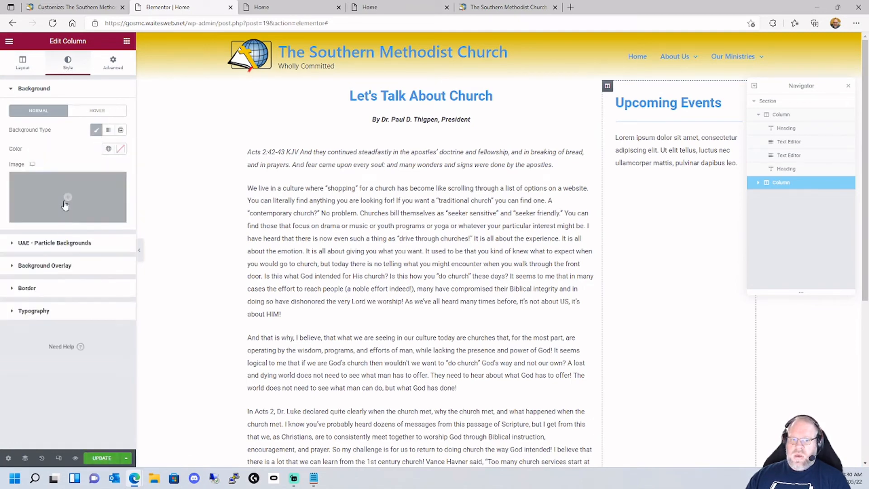
{"action": "left_click", "coordinate": [109, 149]}
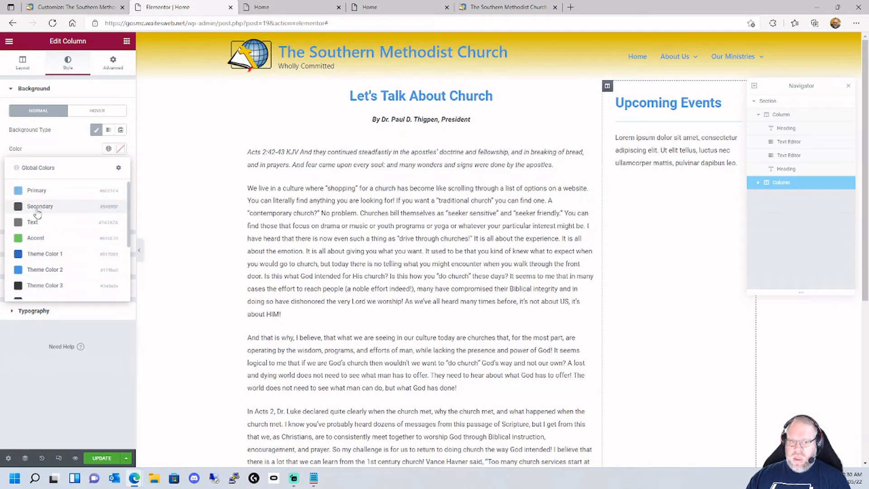
{"action": "scroll", "coordinate": [50, 242], "scroll_direction": "down", "scroll_amount": 3}
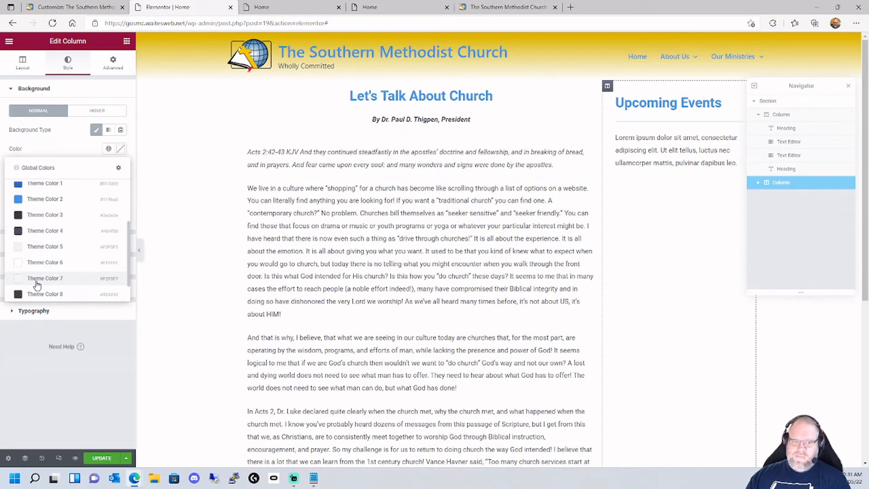
{"action": "left_click", "coordinate": [40, 249]}
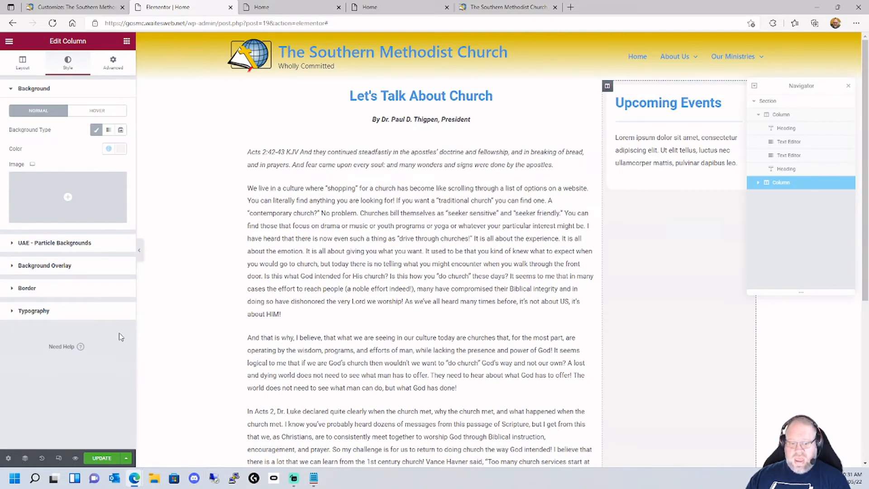
Reload the public home page in the InPrivate window and check the Upcoming Events column's background along the page.
{"action": "mouse_move", "coordinate": [134, 477]}
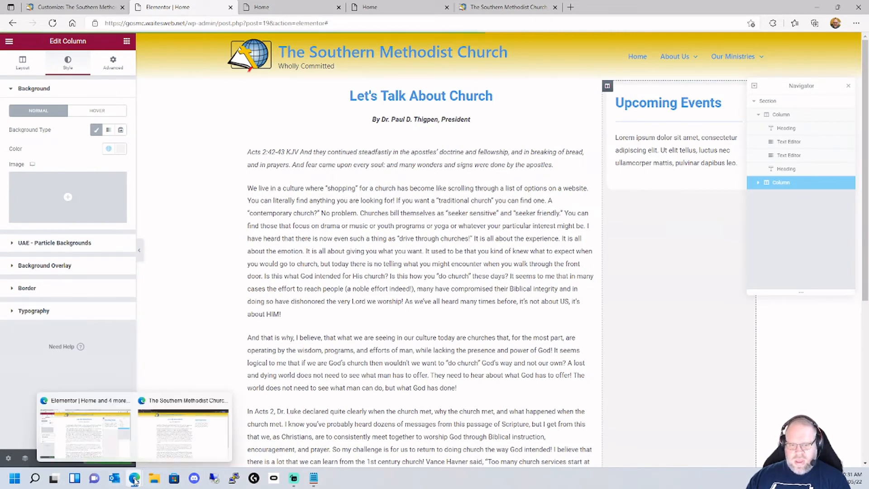
{"action": "left_click", "coordinate": [173, 445]}
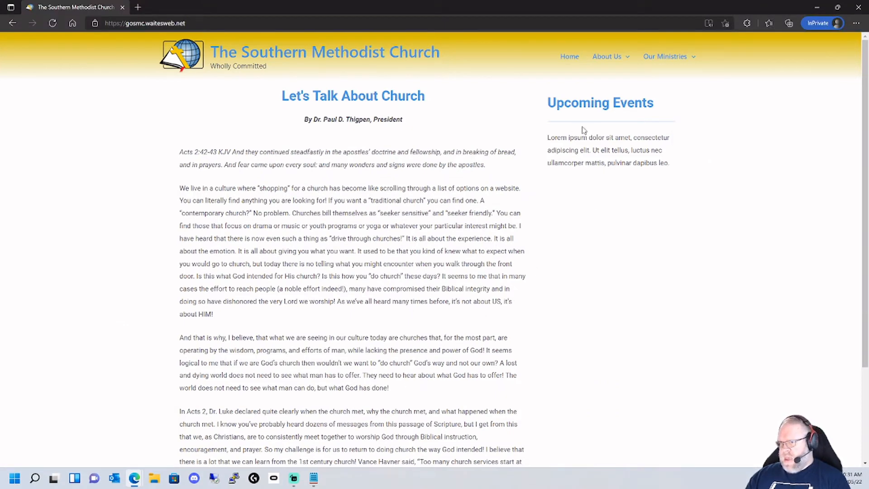
{"action": "left_click", "coordinate": [52, 23]}
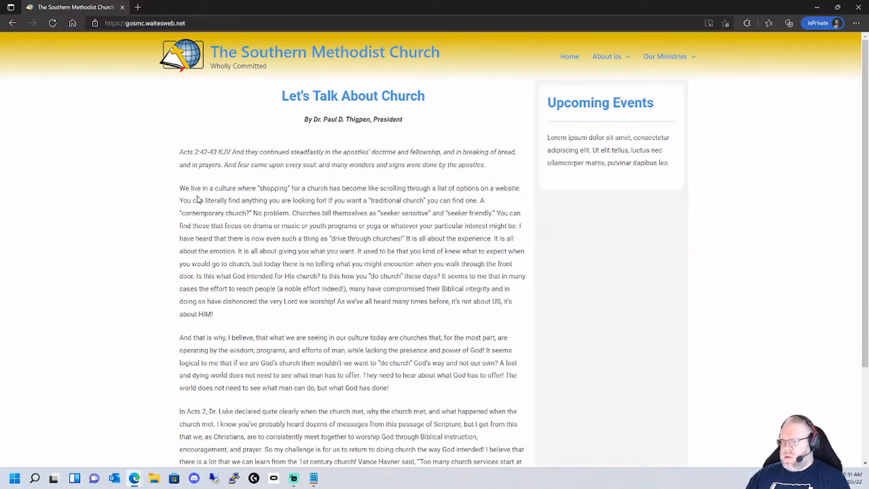
{"action": "scroll", "coordinate": [624, 322], "scroll_direction": "down", "scroll_amount": 10}
{"action": "scroll", "coordinate": [616, 326], "scroll_direction": "up", "scroll_amount": 10}
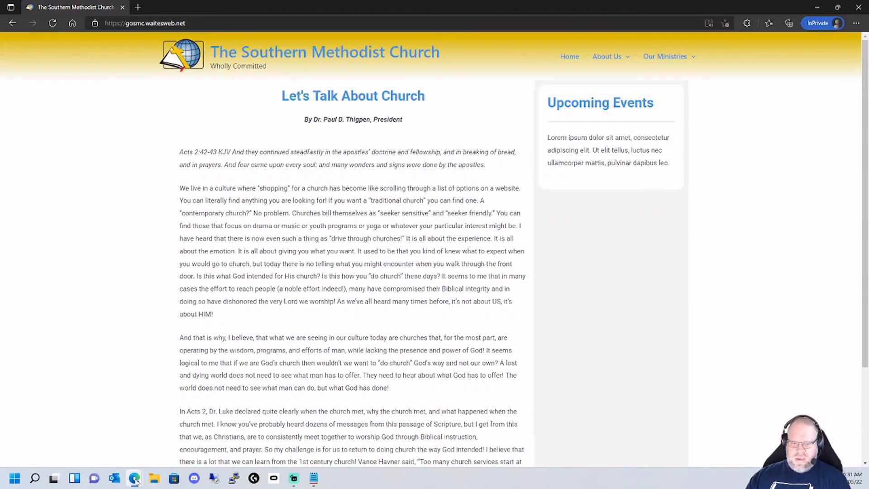
Back in Elementor, set the Upcoming Events column's background to global Theme Color 6 and select its Lorem ipsum text widget for editing.
{"action": "mouse_move", "coordinate": [134, 478]}
{"action": "left_click", "coordinate": [100, 432]}
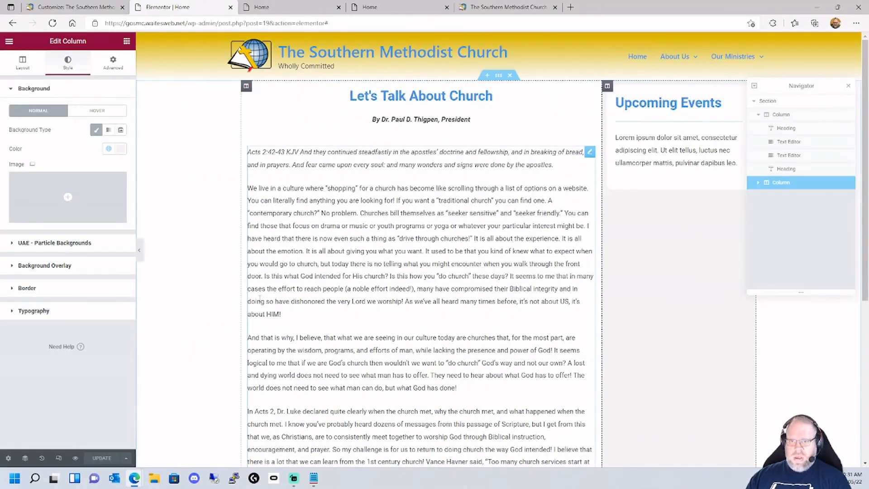
{"action": "left_click", "coordinate": [109, 149]}
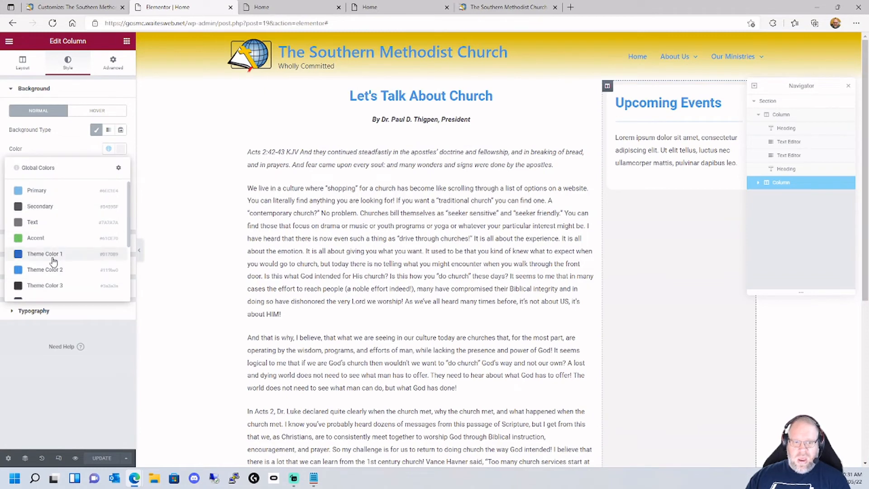
{"action": "scroll", "coordinate": [40, 262], "scroll_direction": "down", "scroll_amount": 3}
{"action": "left_click", "coordinate": [36, 264]}
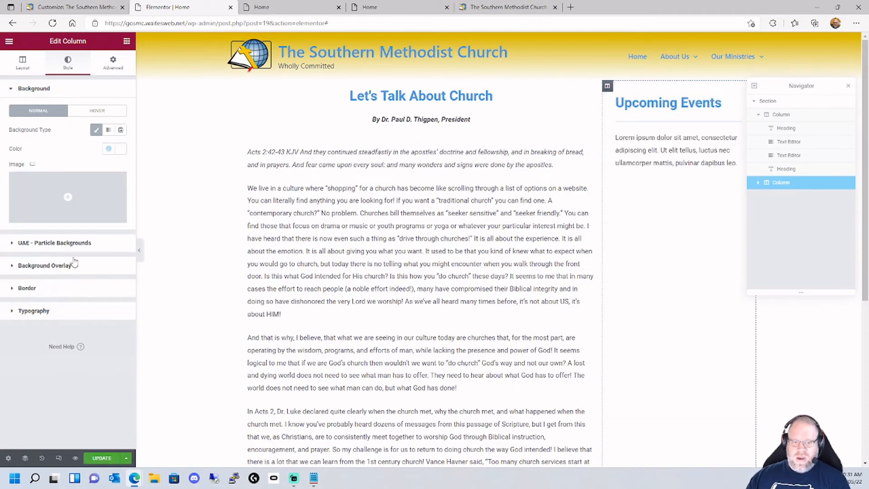
{"action": "left_click", "coordinate": [502, 255]}
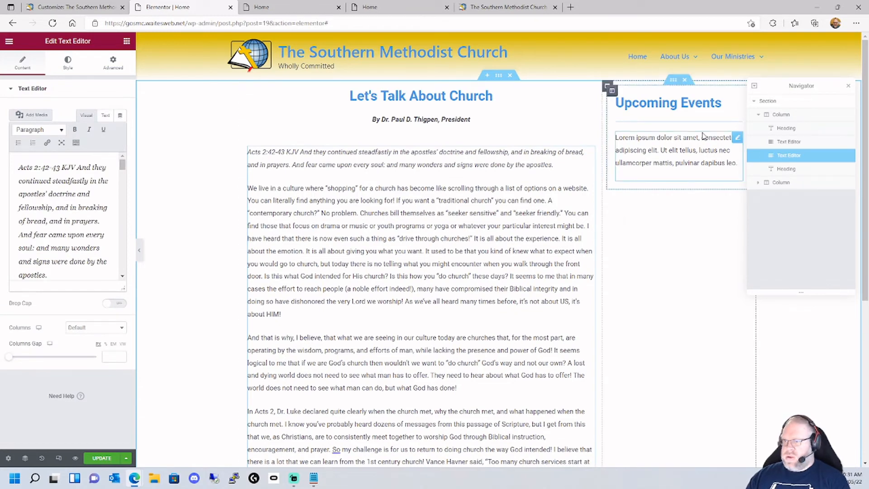
{"action": "left_click", "coordinate": [724, 161]}
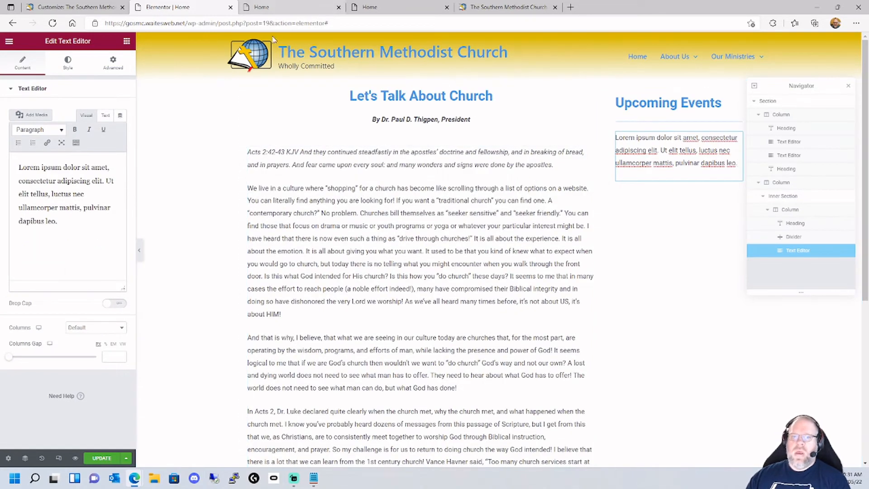
Examine the dated Upcoming Events list and its calendar icons on the old thesmc.org home page.
{"action": "left_click", "coordinate": [395, 6]}
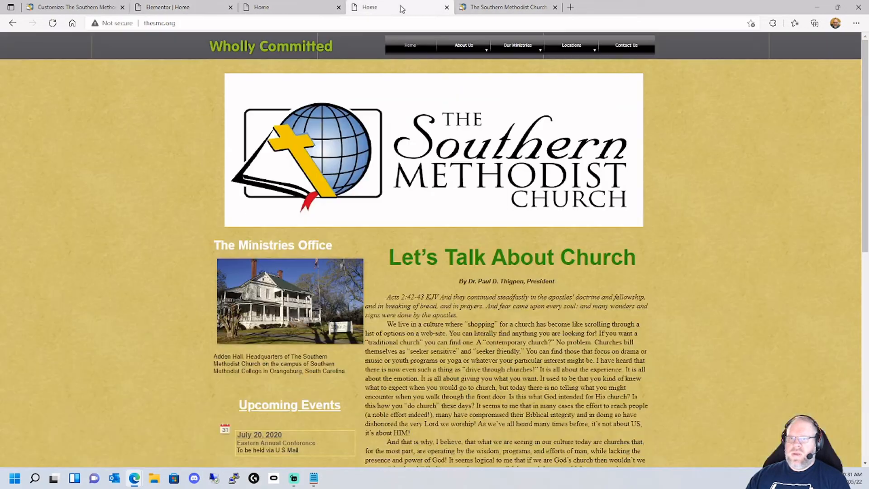
{"action": "scroll", "coordinate": [358, 292], "scroll_direction": "down", "scroll_amount": 4}
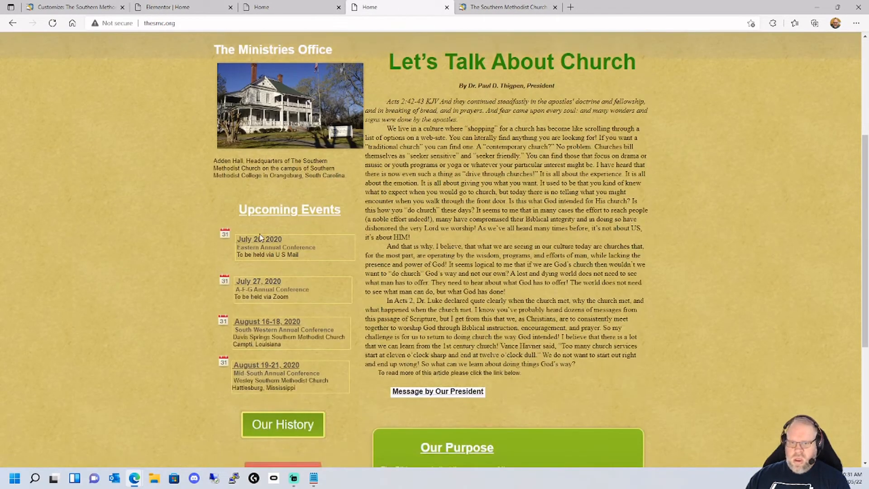
{"action": "scroll", "coordinate": [248, 231], "scroll_direction": "down", "scroll_amount": 1}
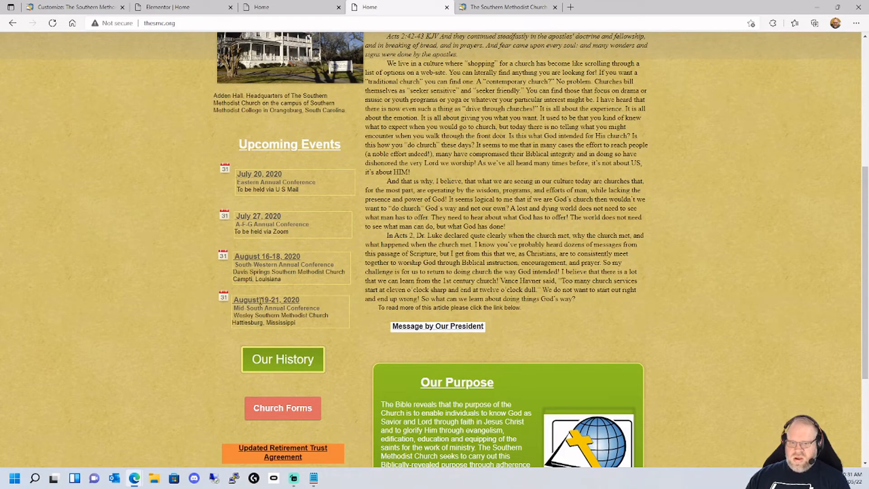
{"action": "scroll", "coordinate": [221, 175], "scroll_direction": "down", "scroll_amount": 1}
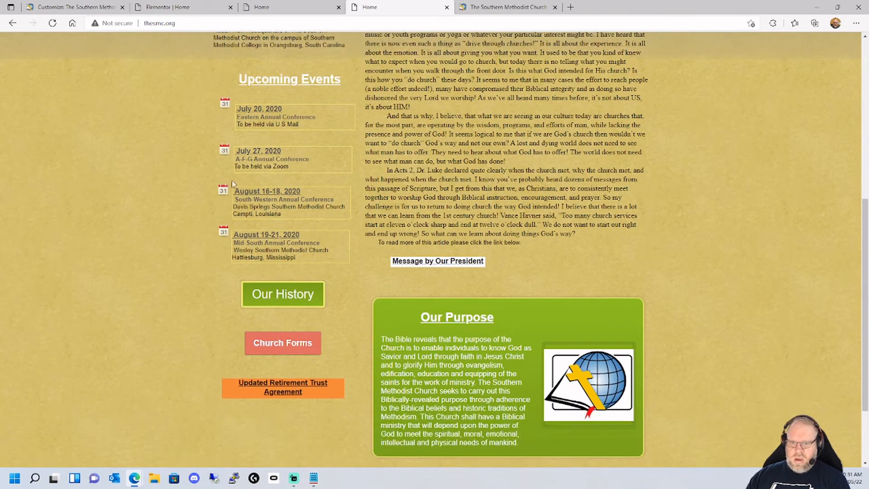
{"action": "right_click", "coordinate": [226, 105]}
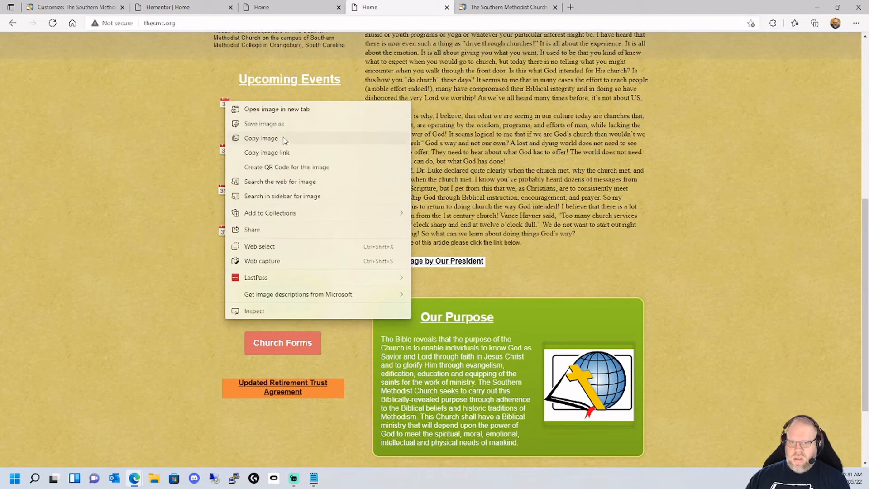
{"action": "left_click", "coordinate": [264, 123]}
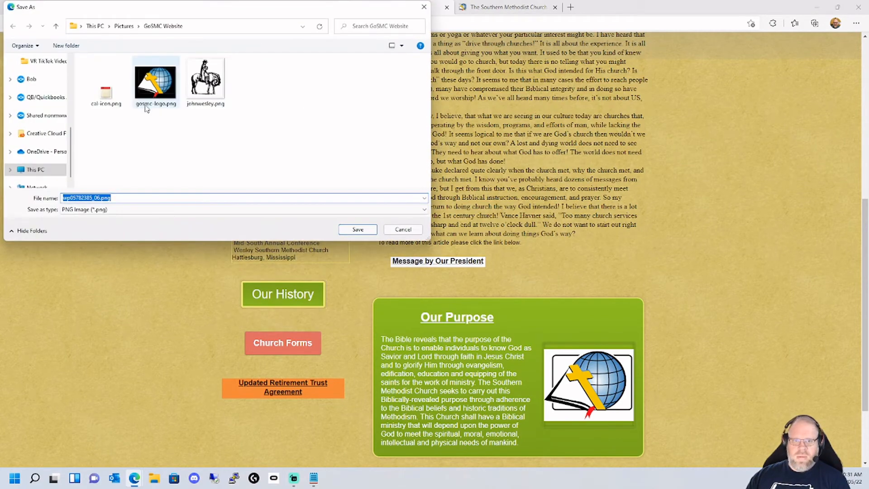
{"action": "left_click", "coordinate": [400, 230]}
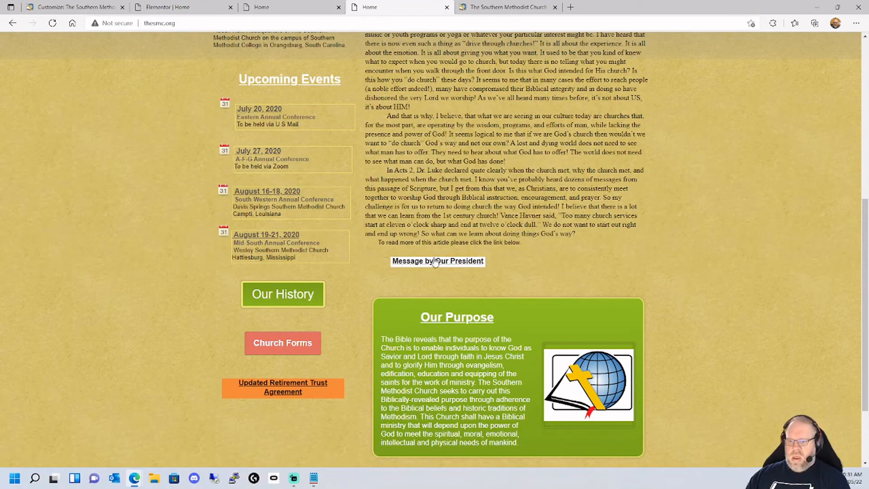
Close the browser tab with the Astra Customizer's Below Footer settings and return to the Elementor page editor.
{"action": "scroll", "coordinate": [465, 402], "scroll_direction": "down", "scroll_amount": 2}
{"action": "scroll", "coordinate": [465, 403], "scroll_direction": "up", "scroll_amount": 6}
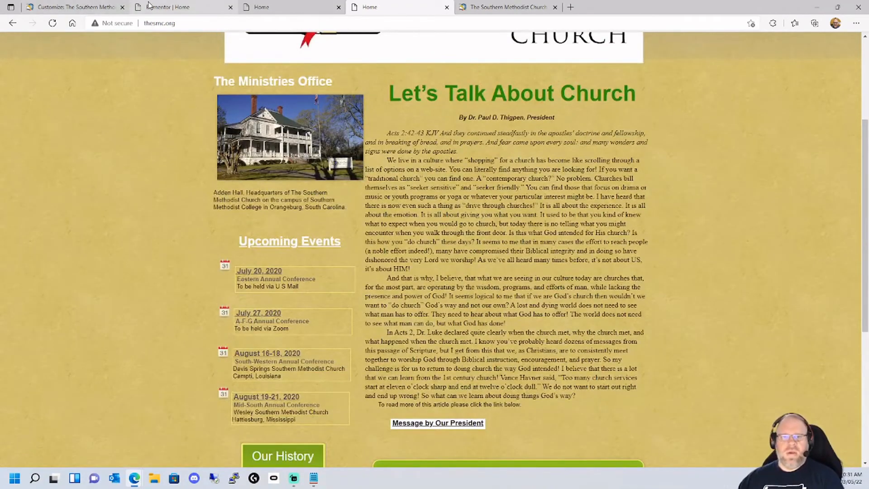
{"action": "left_click", "coordinate": [77, 7]}
{"action": "scroll", "coordinate": [581, 305], "scroll_direction": "up", "scroll_amount": 6}
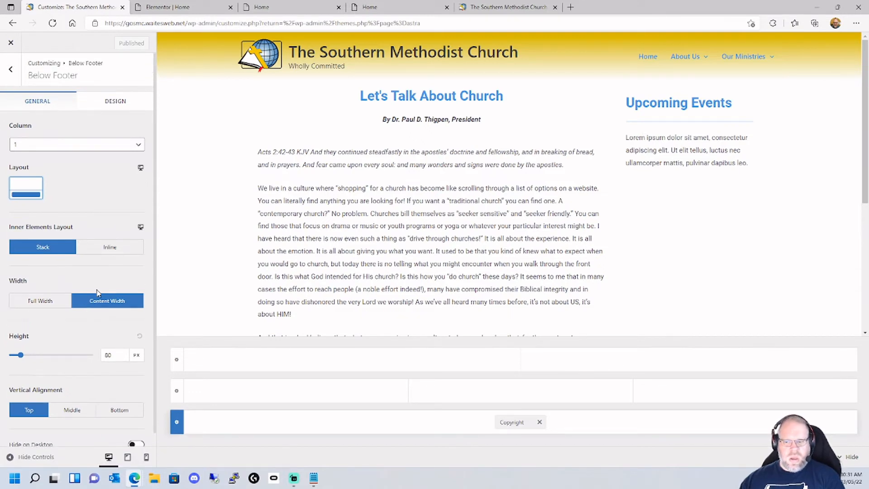
{"action": "left_click", "coordinate": [123, 6]}
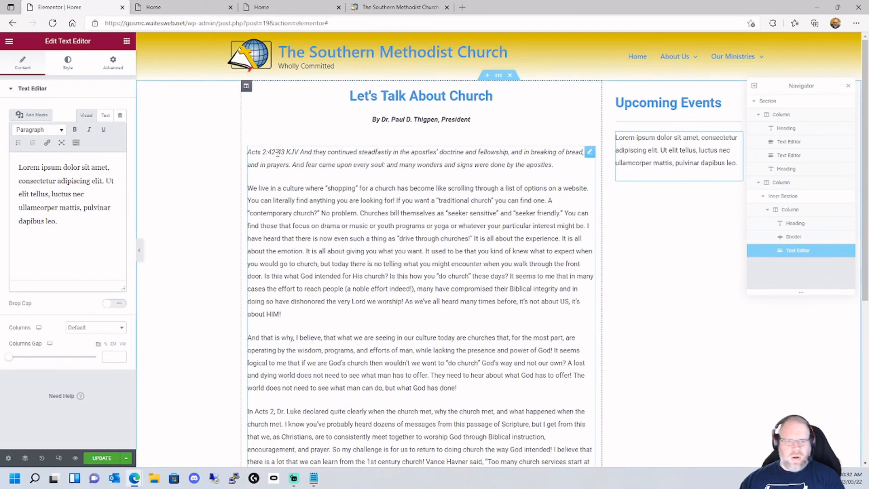
Turn the placeholder text under Upcoming Events into a bulleted list item and replace it with cal-icon.png uploaded from the GoSMC Website folder.
{"action": "triple_click", "coordinate": [71, 226]}
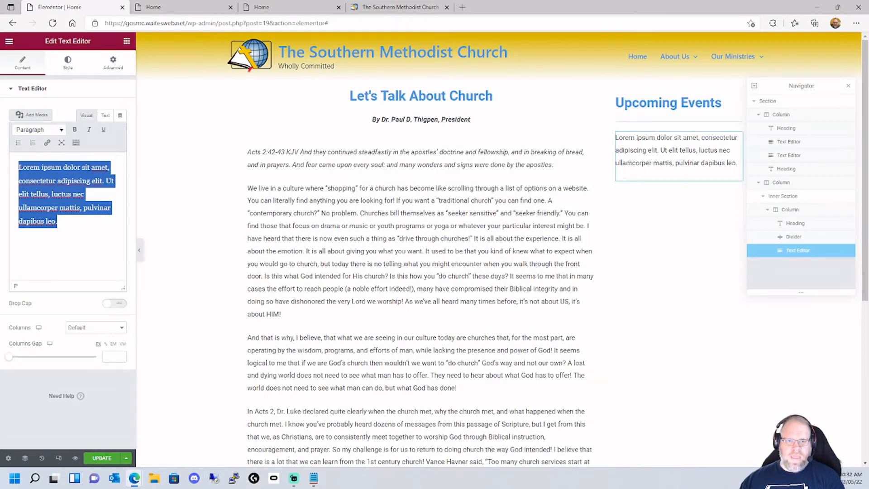
{"action": "left_click", "coordinate": [19, 144]}
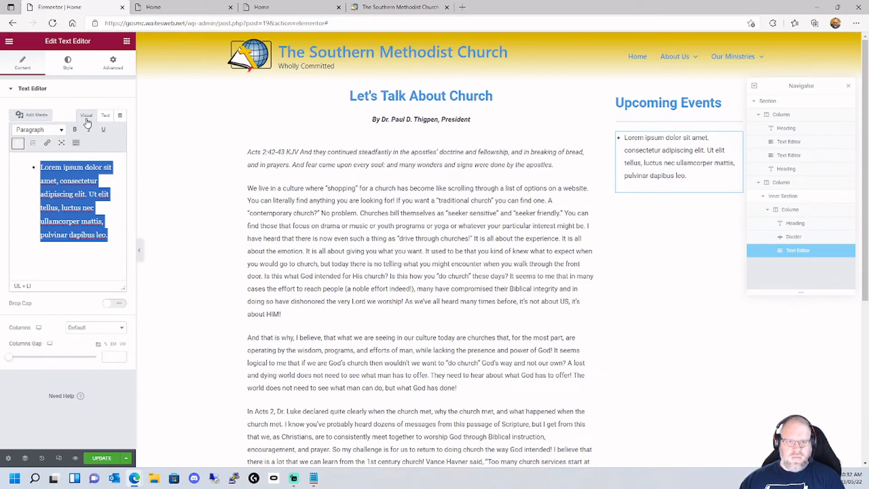
{"action": "left_click", "coordinate": [29, 116]}
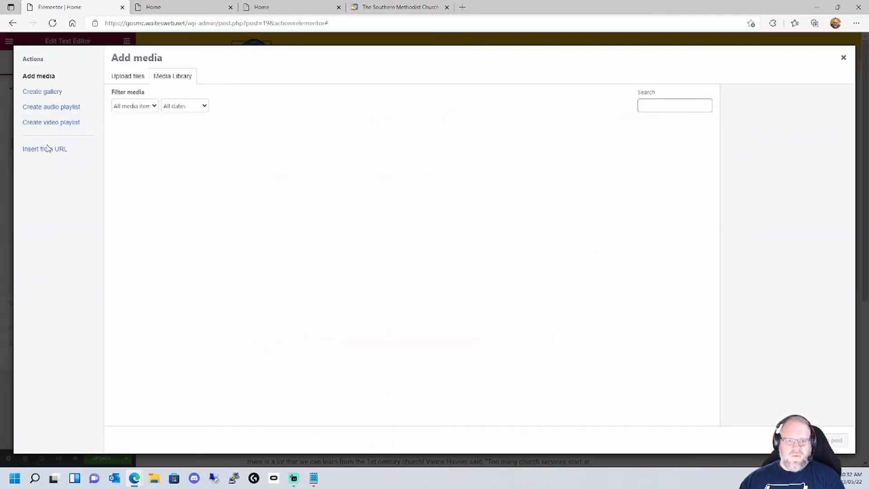
{"action": "left_click", "coordinate": [142, 80]}
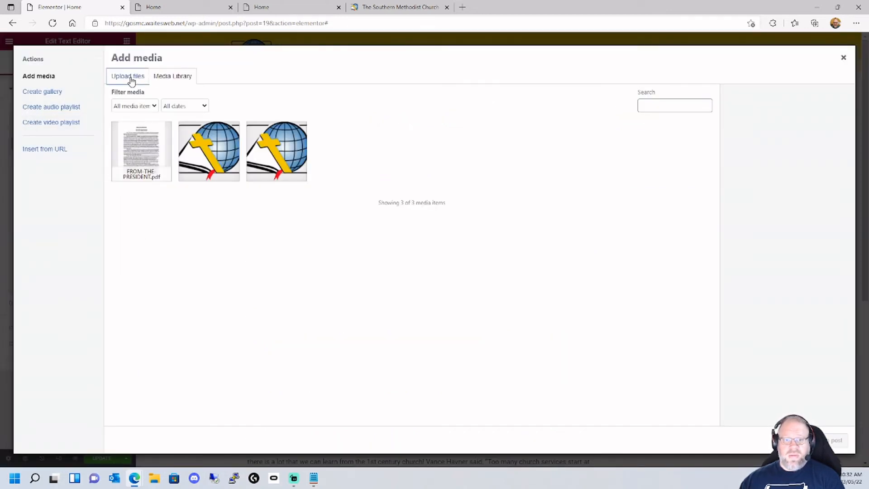
{"action": "left_click", "coordinate": [481, 233]}
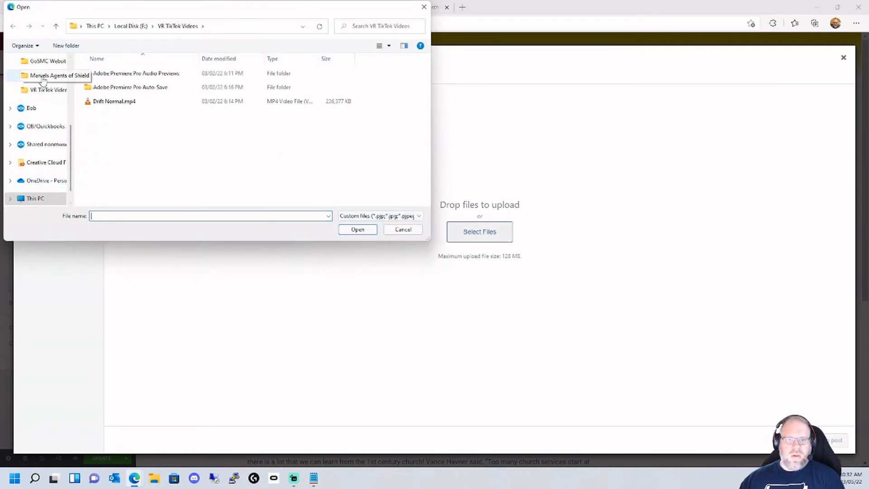
{"action": "left_click", "coordinate": [42, 61]}
{"action": "double_click", "coordinate": [106, 93]}
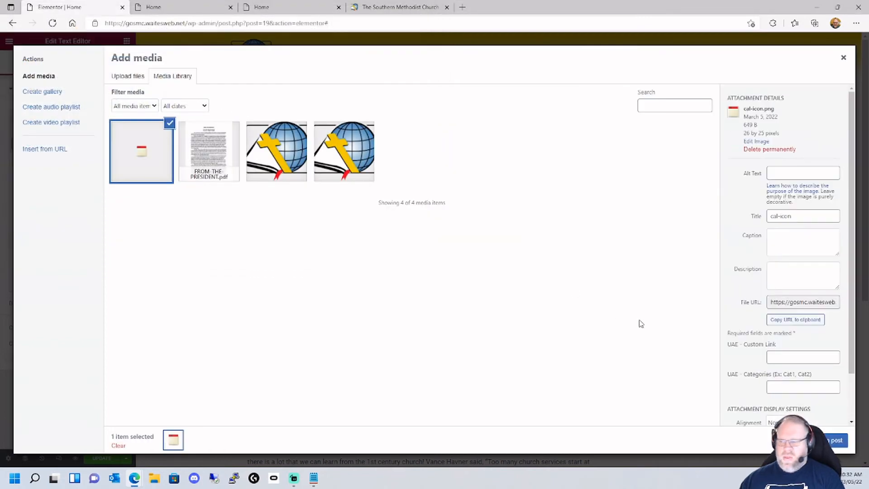
{"action": "left_click", "coordinate": [835, 440]}
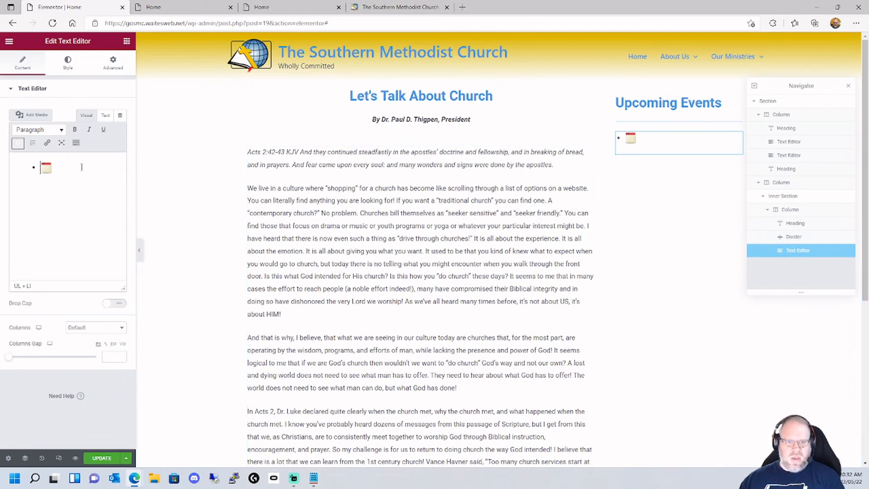
Remove the bullet from the calendar icon, format its line as Heading 4 and add the text "General Conference" after the icon.
{"action": "key", "text": "BackSpace"}
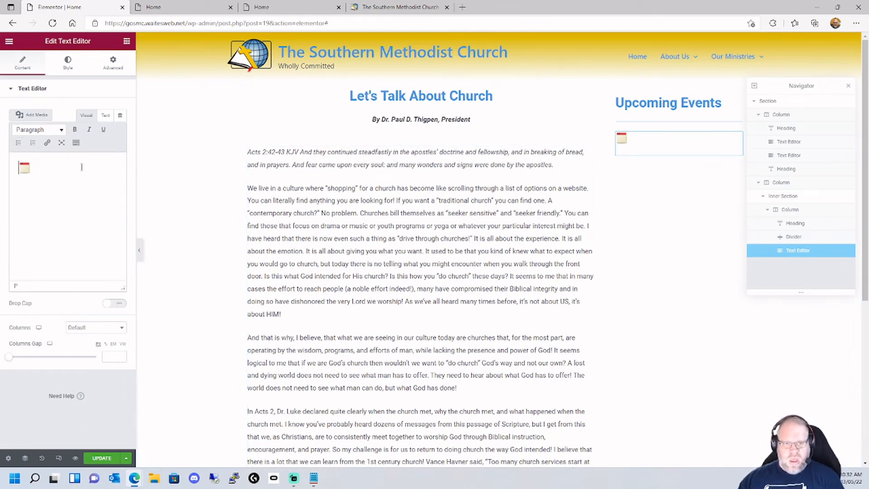
{"action": "left_click", "coordinate": [59, 129]}
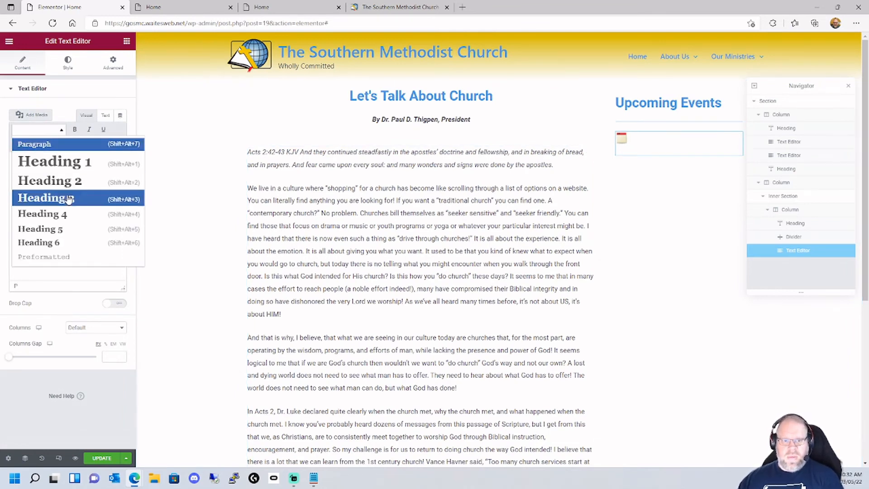
{"action": "left_click", "coordinate": [72, 220]}
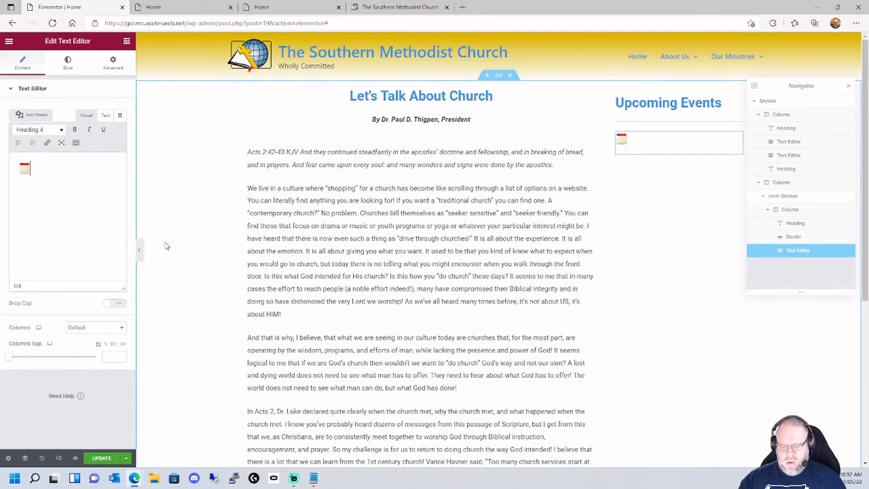
{"action": "type", "text": "Gener"}
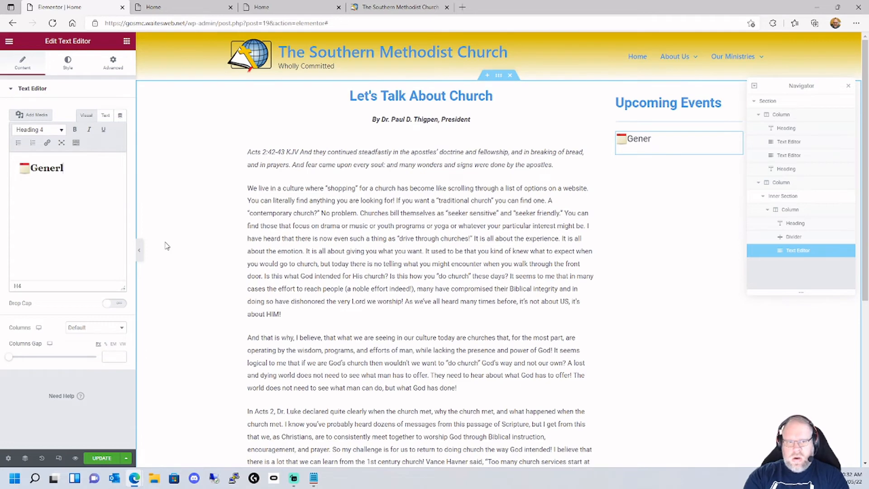
{"action": "type", "text": "al C"}
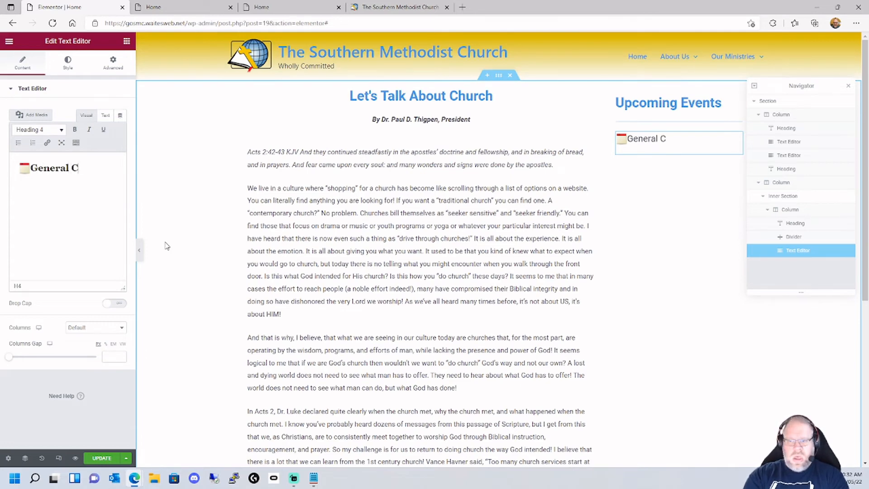
{"action": "type", "text": "onference"}
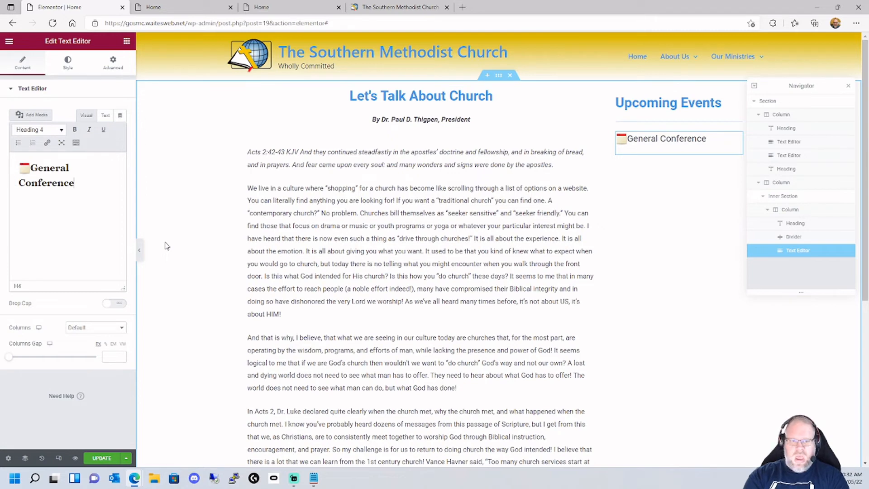
{"action": "key", "text": "Return"}
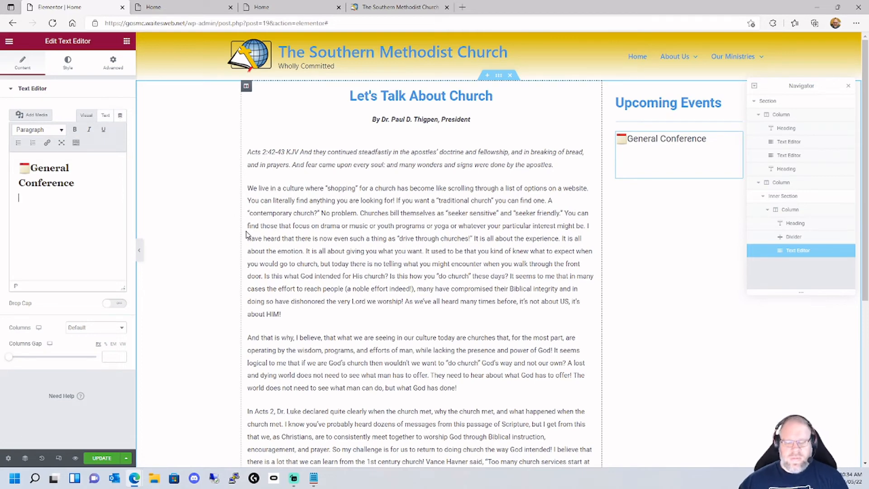
{"action": "type", "text": "May"}
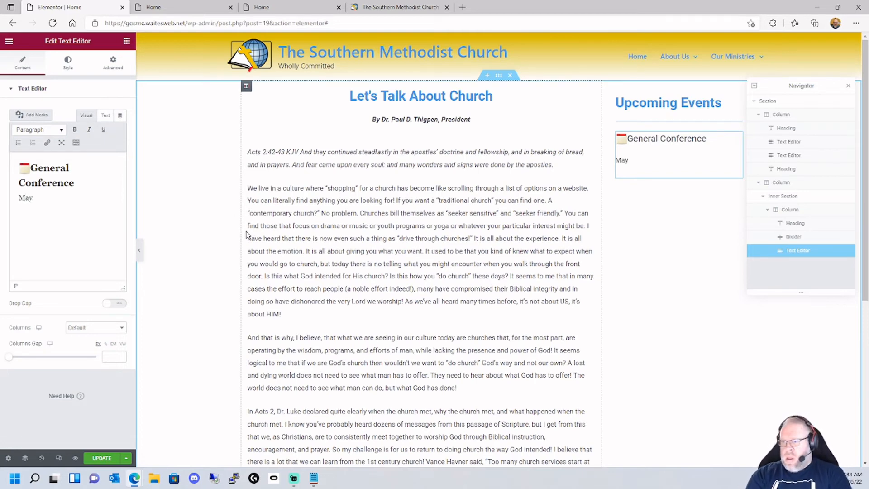
{"action": "key", "text": "BackSpace"}
{"action": "key", "text": "BackSpace"}
{"action": "key", "text": "BackSpace"}
{"action": "key", "text": "BackSpace"}
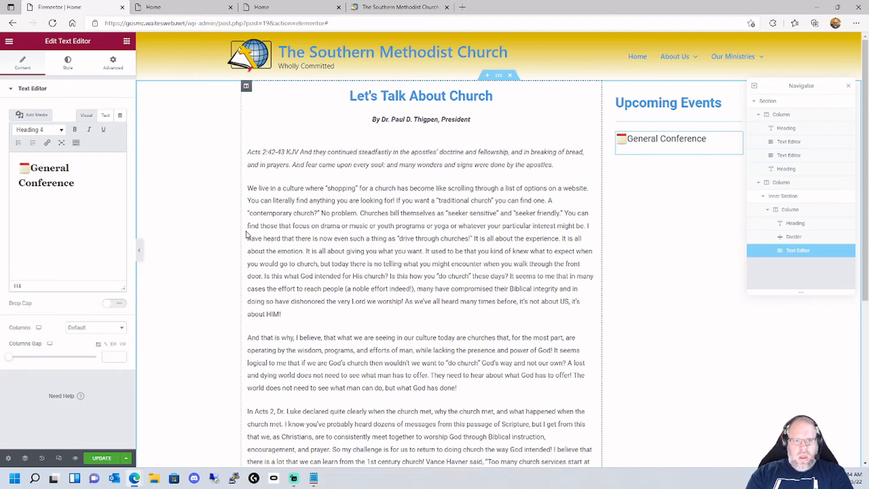
{"action": "key", "text": "Return"}
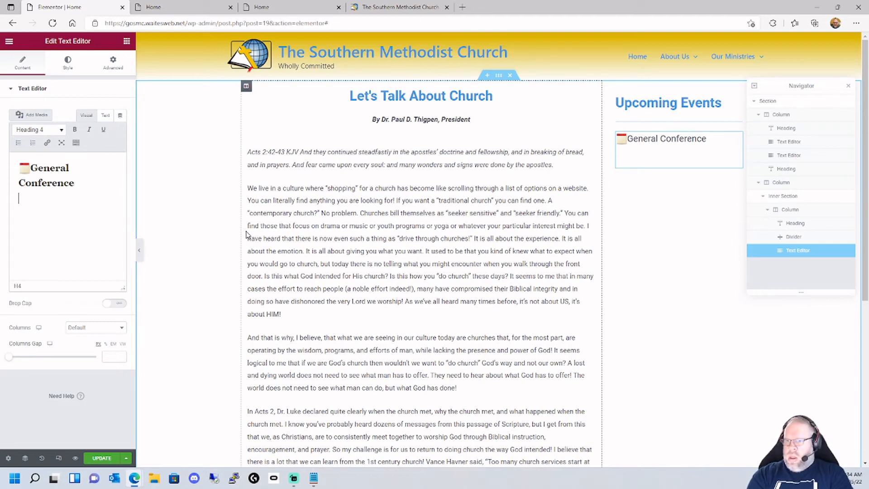
Check the event layout on the old thesmc.org home page and insert "May" beside the icon, on its own line above General Conference.
{"action": "left_click", "coordinate": [267, 6]}
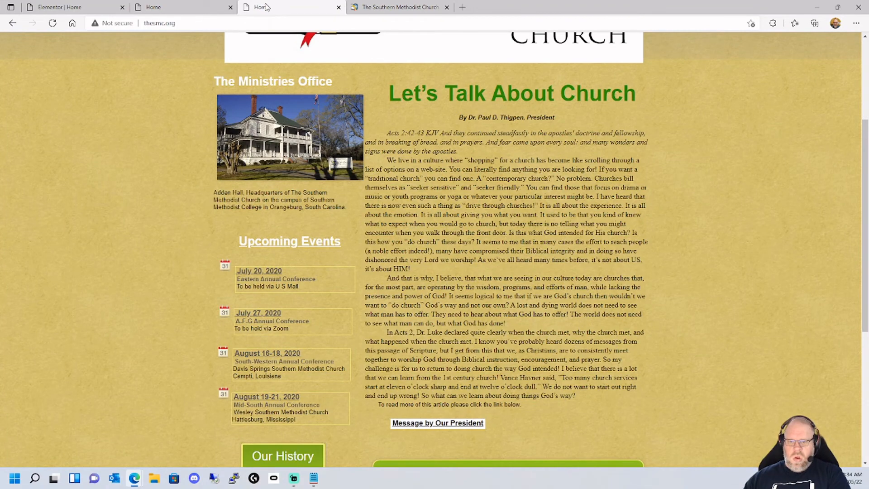
{"action": "left_click", "coordinate": [68, 7]}
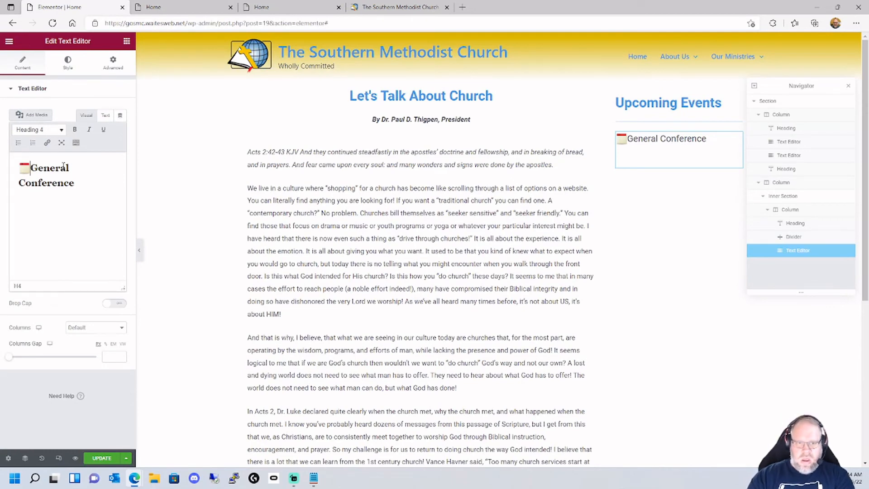
{"action": "key", "text": "Return"}
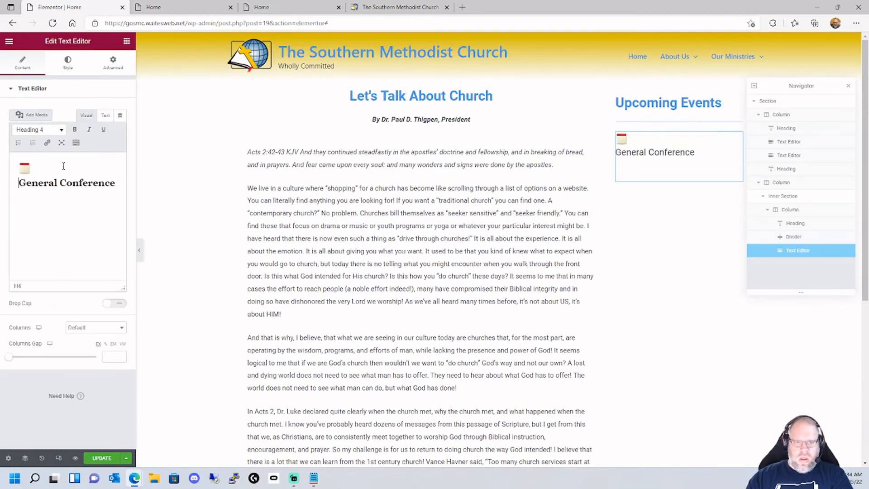
{"action": "type", "text": "May"}
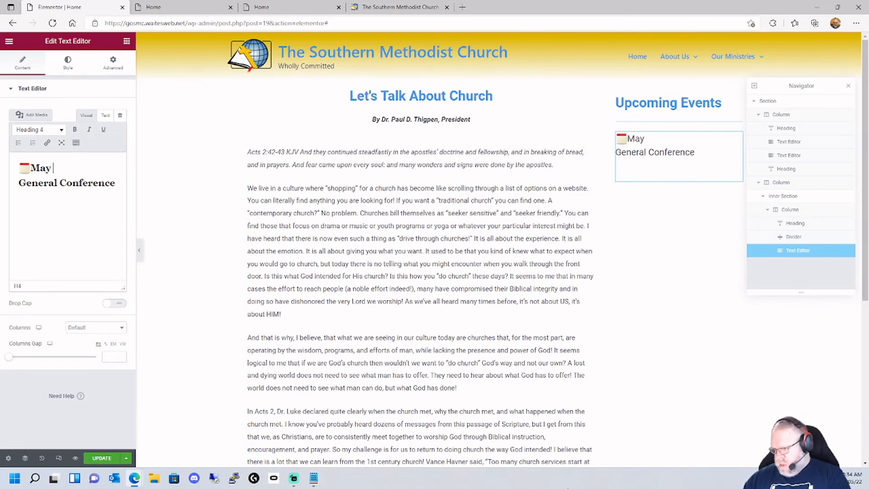
Look up May 2022 in the Windows calendar and complete the event date as "May 25-27, 2022".
{"action": "left_click", "coordinate": [852, 478]}
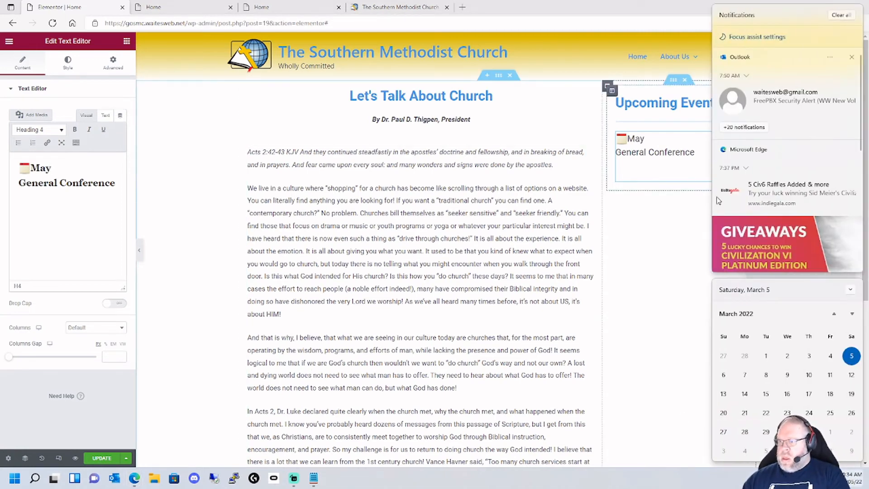
{"action": "left_click", "coordinate": [853, 18]}
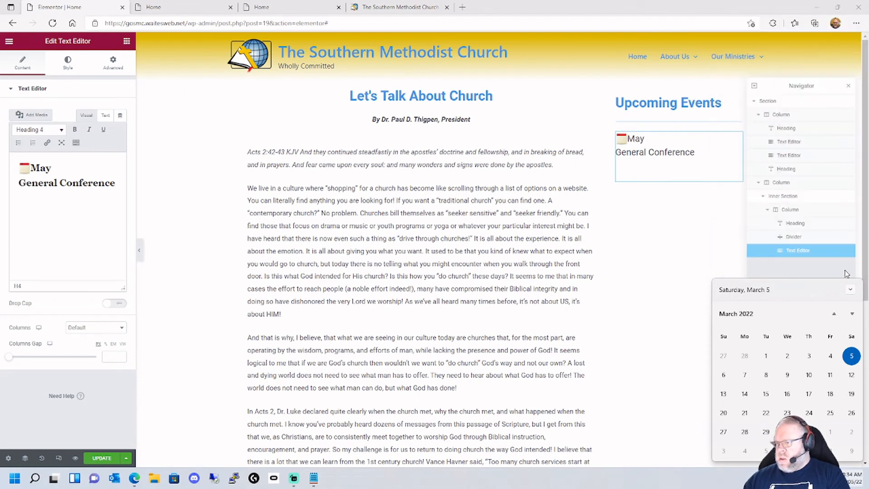
{"action": "left_click", "coordinate": [851, 314]}
{"action": "left_click", "coordinate": [851, 314]}
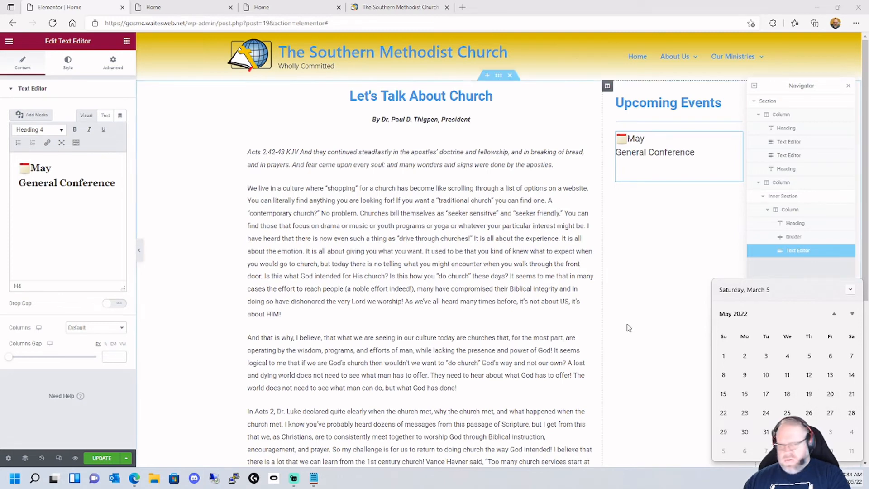
{"action": "left_click", "coordinate": [79, 175]}
{"action": "type", "text": "25-27"}
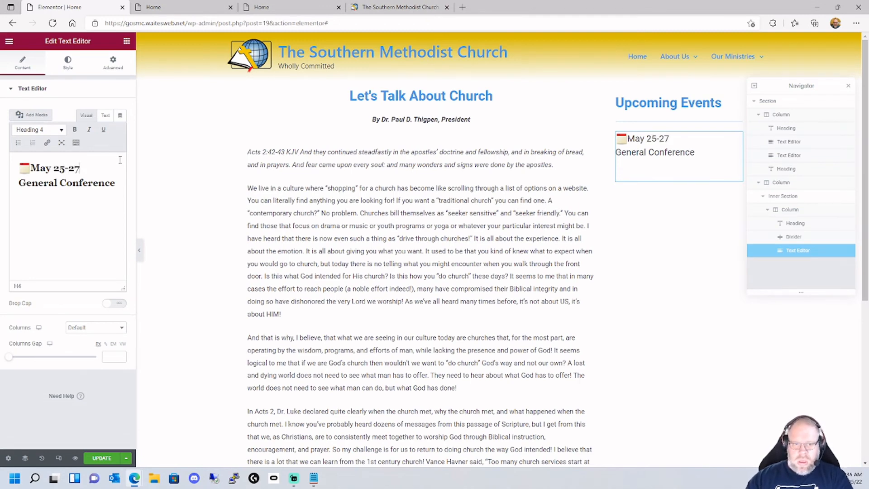
{"action": "type", "text": ", 2022"}
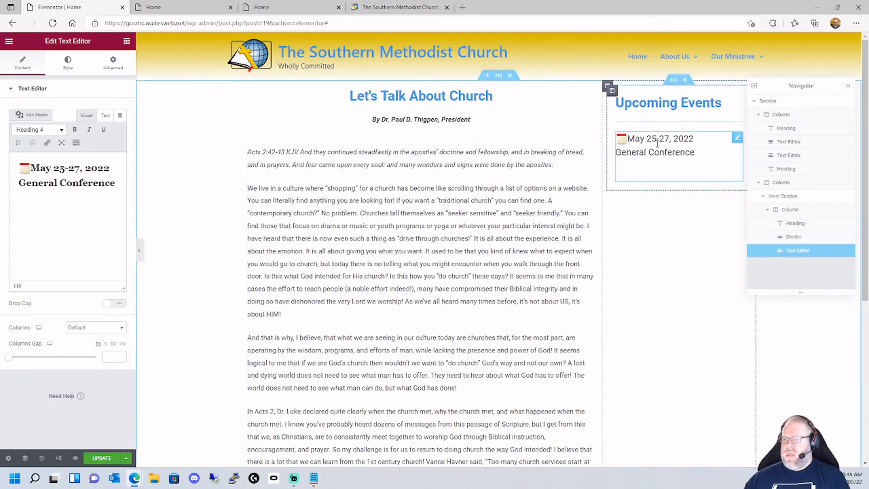
Examine how event details are laid out under Upcoming Events on the old home page and return to the Elementor editor.
{"action": "left_click", "coordinate": [386, 12]}
{"action": "left_click", "coordinate": [312, 9]}
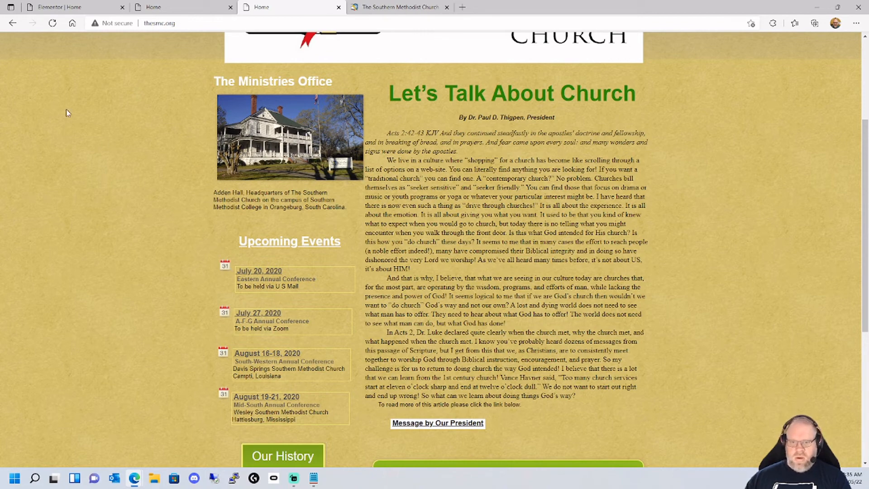
{"action": "left_click", "coordinate": [51, 7]}
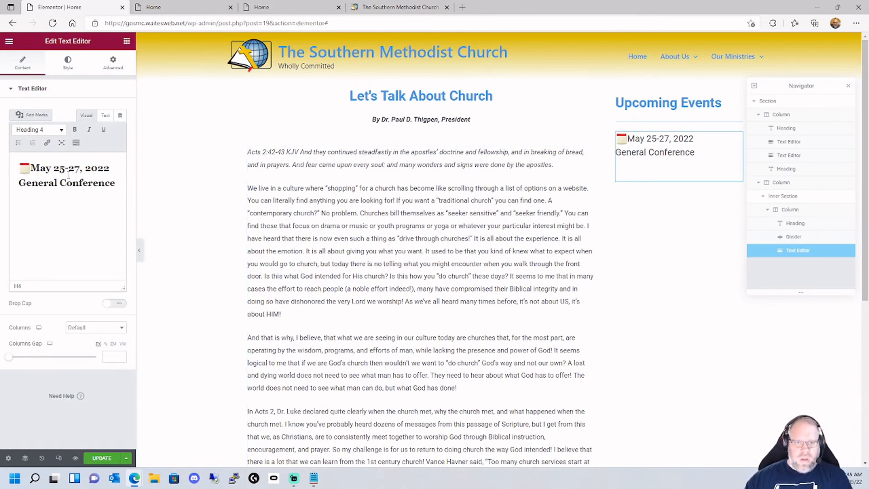
{"action": "left_click", "coordinate": [61, 130]}
{"action": "left_click", "coordinate": [34, 144]}
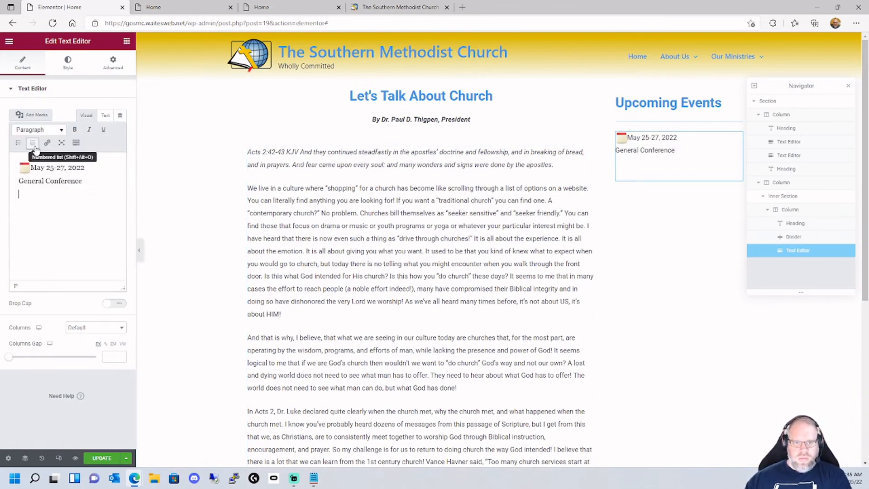
{"action": "left_click", "coordinate": [45, 129]}
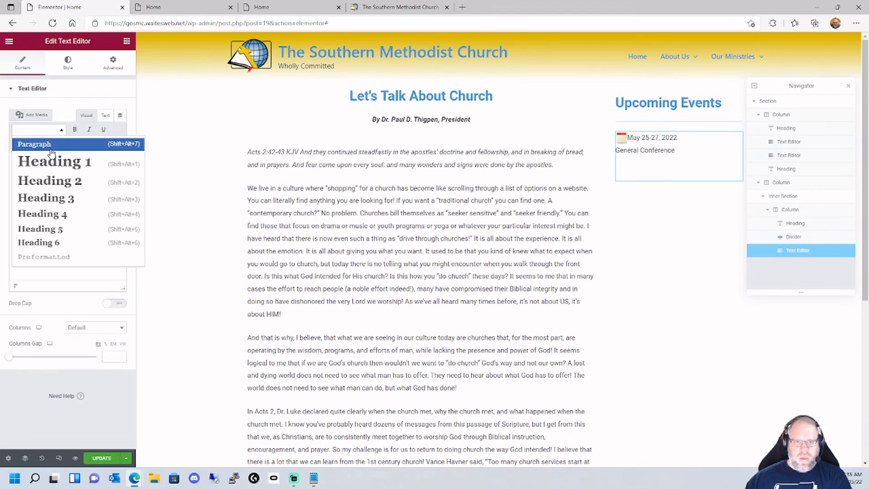
{"action": "left_click", "coordinate": [40, 213]}
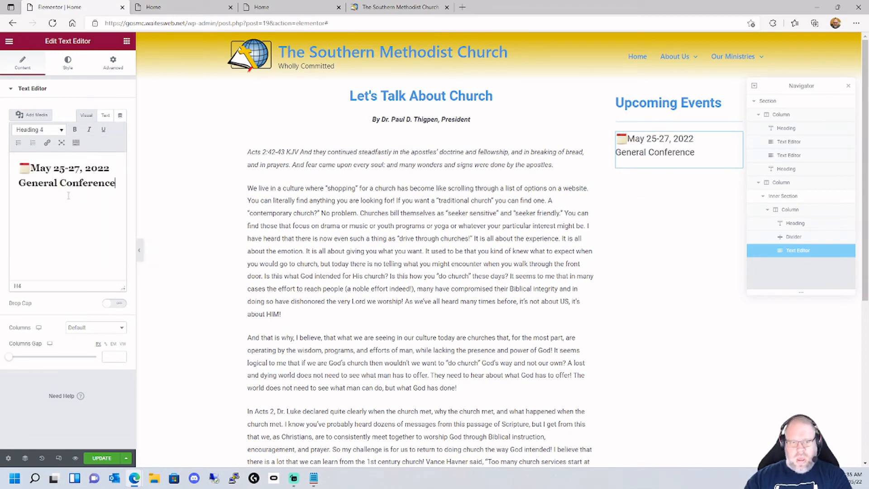
Add a normal paragraph reading "More details to come" below the General Conference heading.
{"action": "key", "text": "Return"}
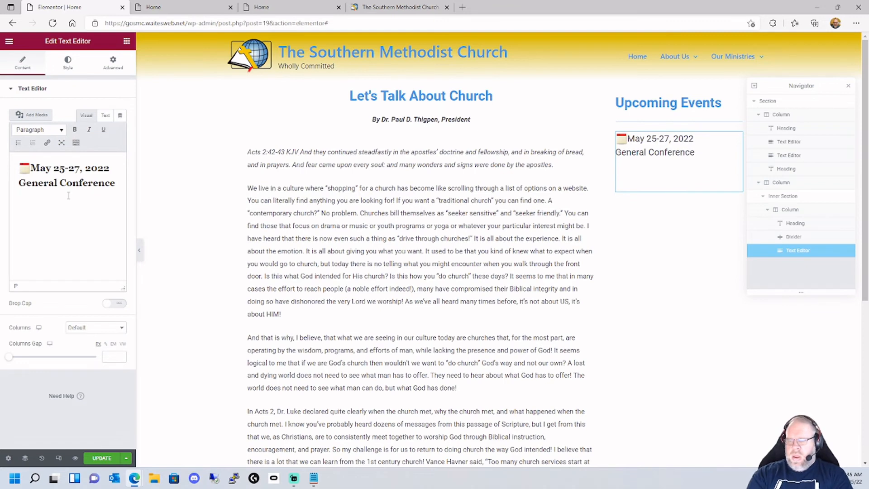
{"action": "type", "text": "More deta"}
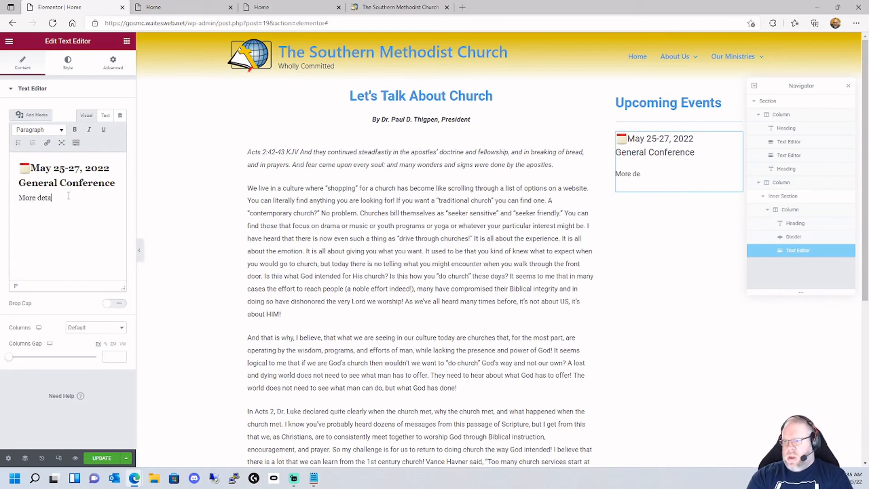
{"action": "type", "text": "ils to come"}
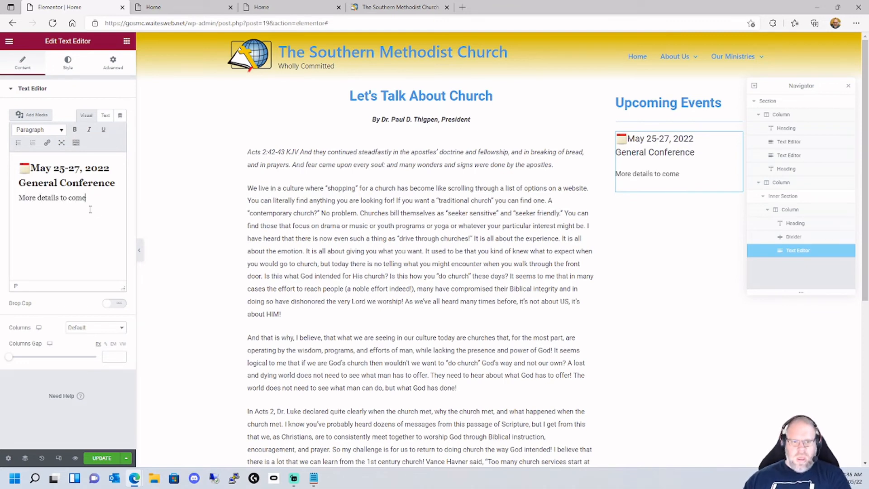
Try centering the event text widget, then set its alignment to left.
{"action": "key", "text": "ctrl+shift+Left"}
{"action": "key", "text": "ctrl+shift+Home"}
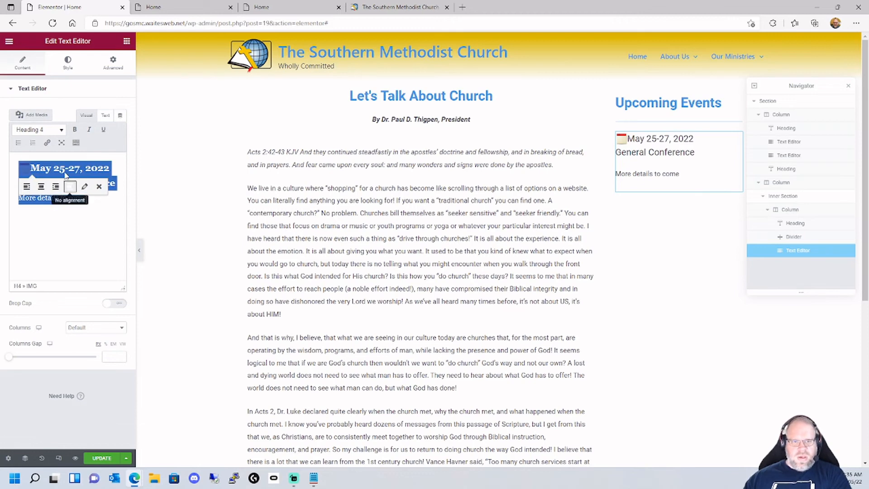
{"action": "left_click", "coordinate": [68, 63]}
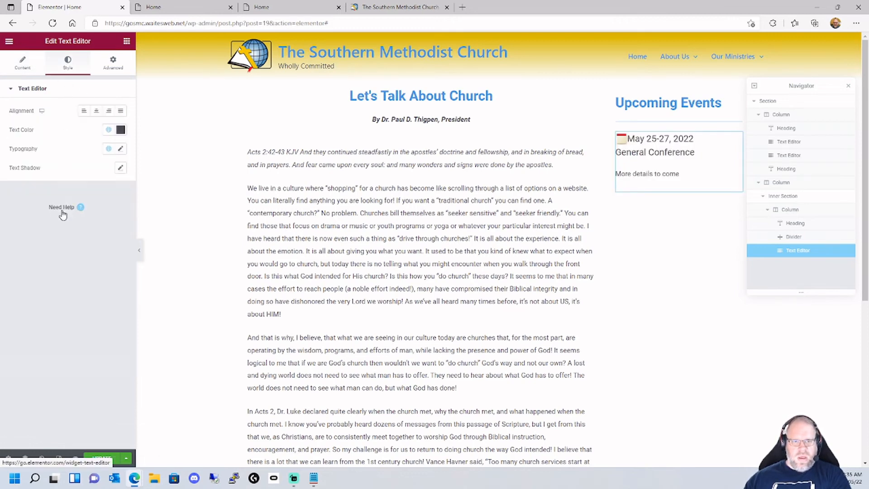
{"action": "left_click", "coordinate": [96, 111]}
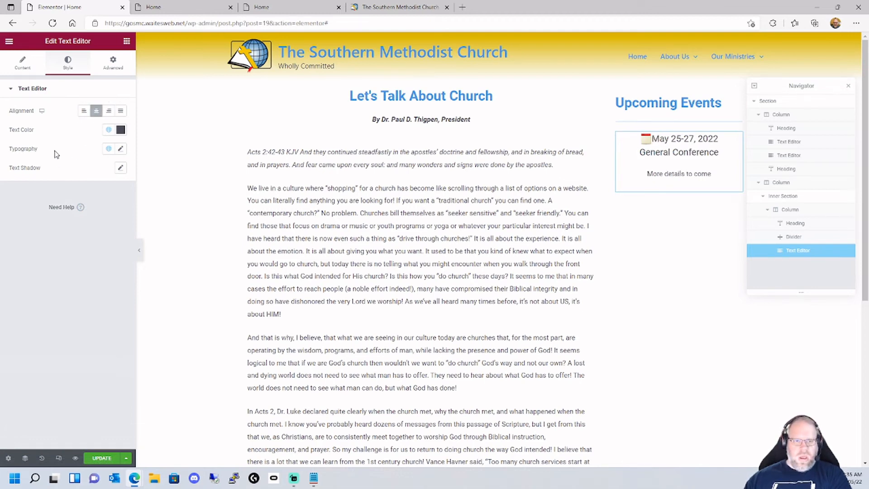
{"action": "left_click", "coordinate": [84, 111]}
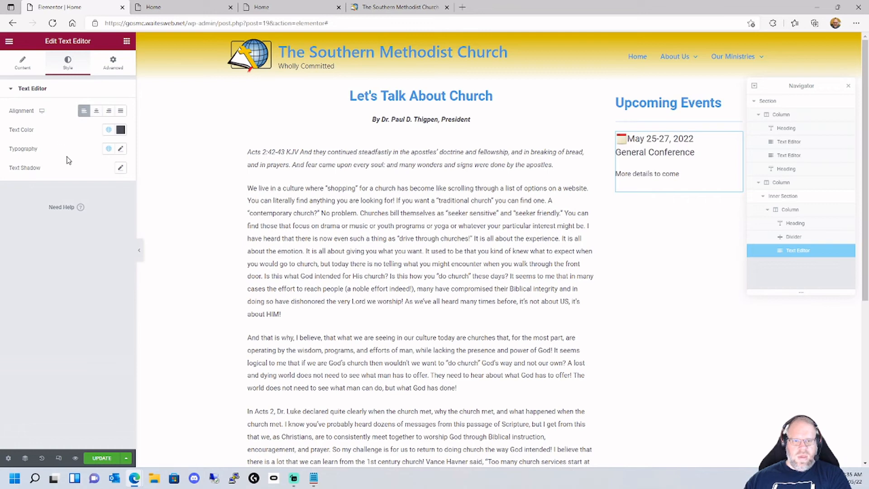
Set the event text widget's margin and padding to 0 on all sides.
{"action": "left_click", "coordinate": [113, 63]}
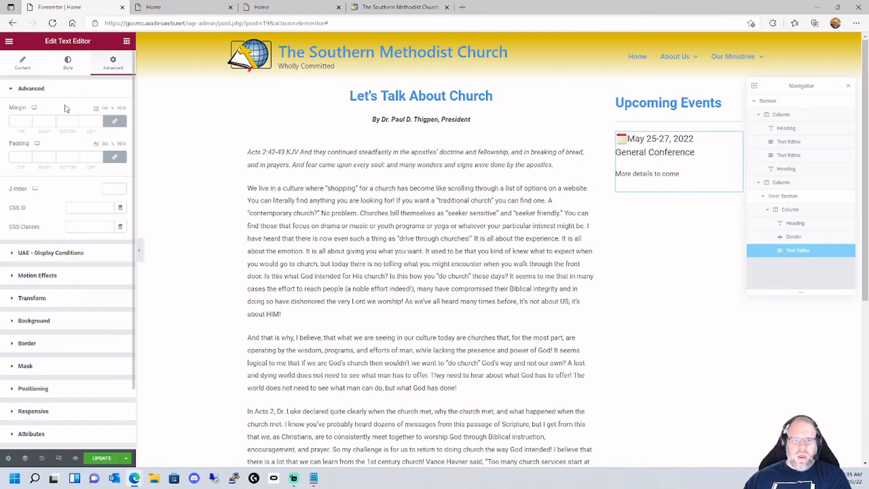
{"action": "left_click", "coordinate": [29, 119]}
{"action": "double_click", "coordinate": [18, 120]}
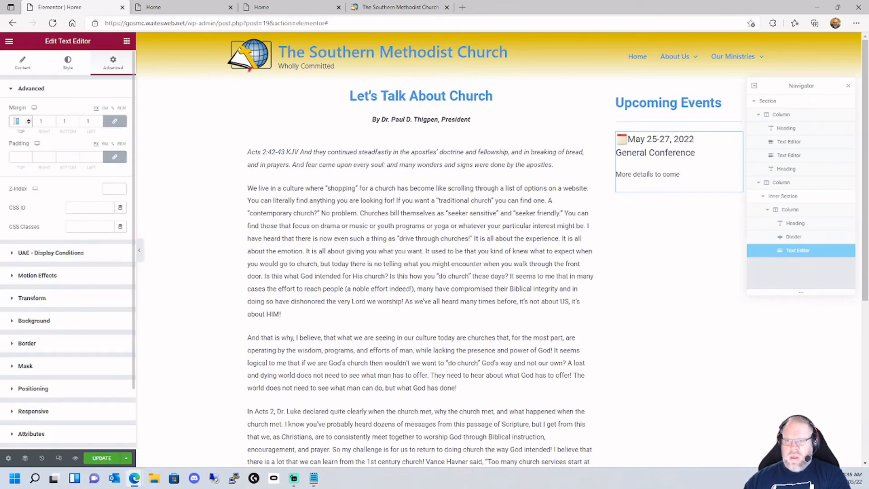
{"action": "type", "text": "0"}
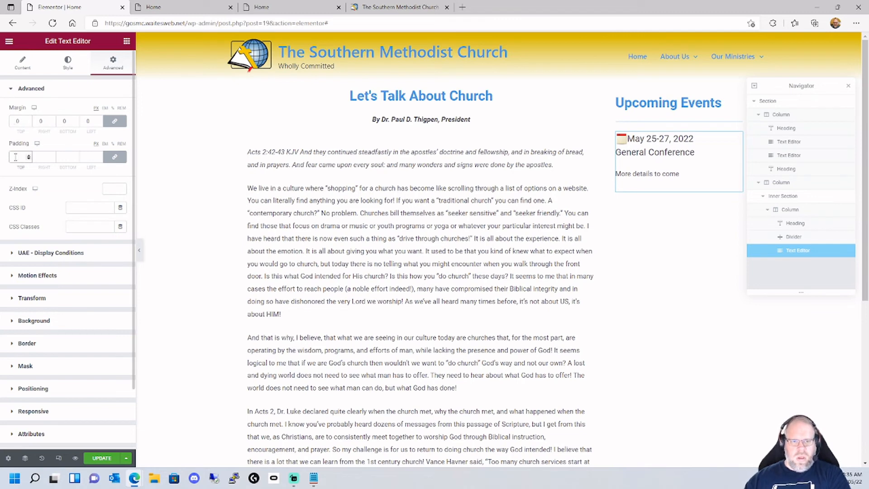
{"action": "type", "text": "0"}
{"action": "key", "text": "Tab"}
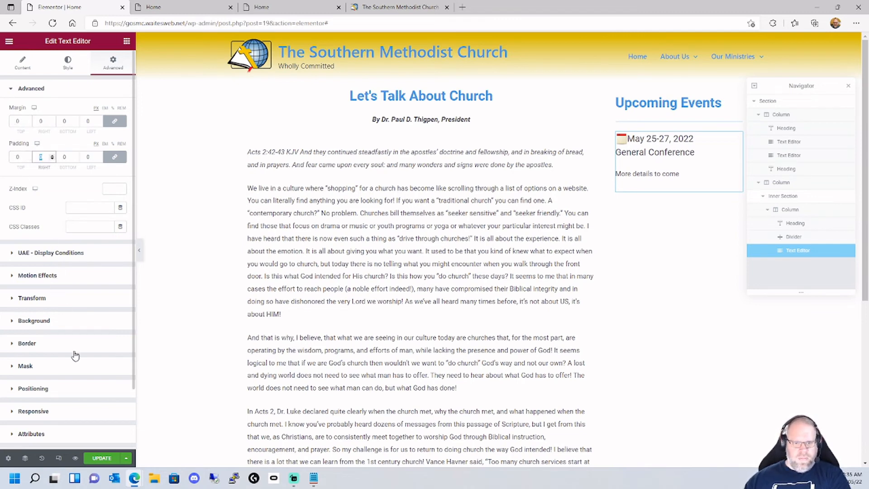
Save the Home page, check the refreshed live site in the InPrivate window, and return to the Elementor editor.
{"action": "left_click", "coordinate": [103, 458]}
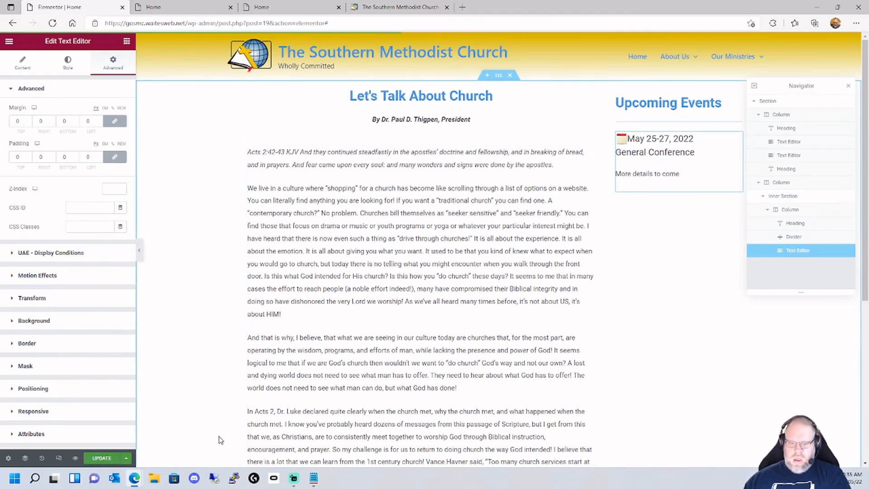
{"action": "mouse_move", "coordinate": [134, 478]}
{"action": "left_click", "coordinate": [184, 435]}
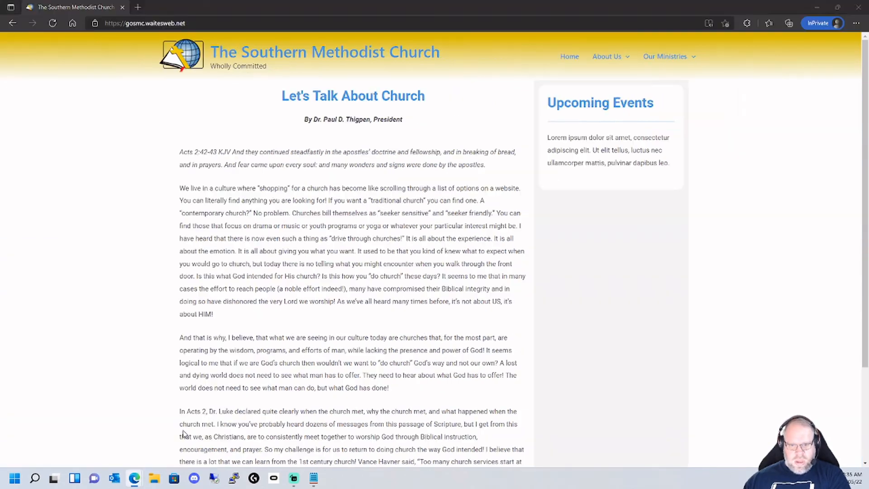
{"action": "key", "text": "F5"}
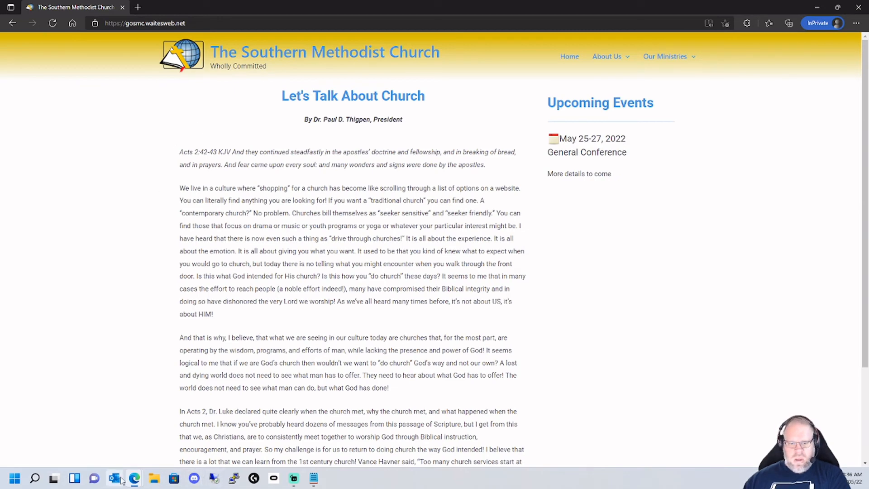
{"action": "mouse_move", "coordinate": [135, 478]}
{"action": "left_click", "coordinate": [93, 420]}
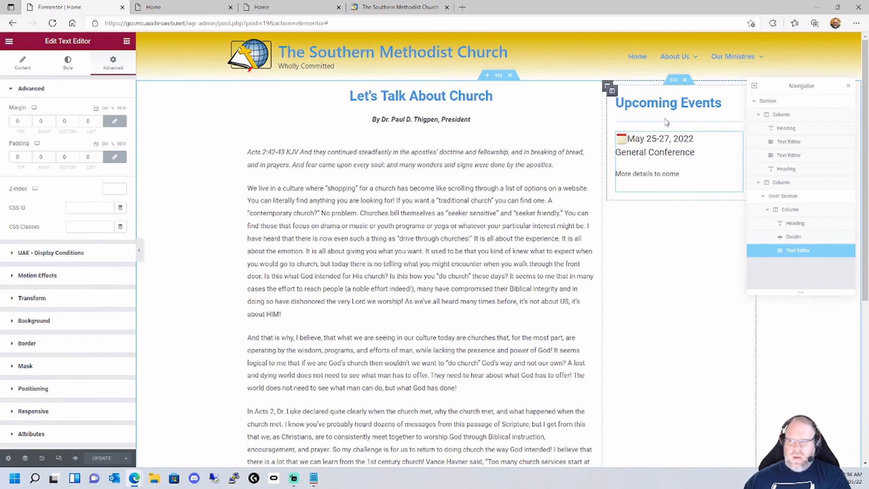
Try separating the calendar icon from May 25-27, 2022 with plain spaces, saving the page and checking it on the live site.
{"action": "left_click", "coordinate": [634, 139]}
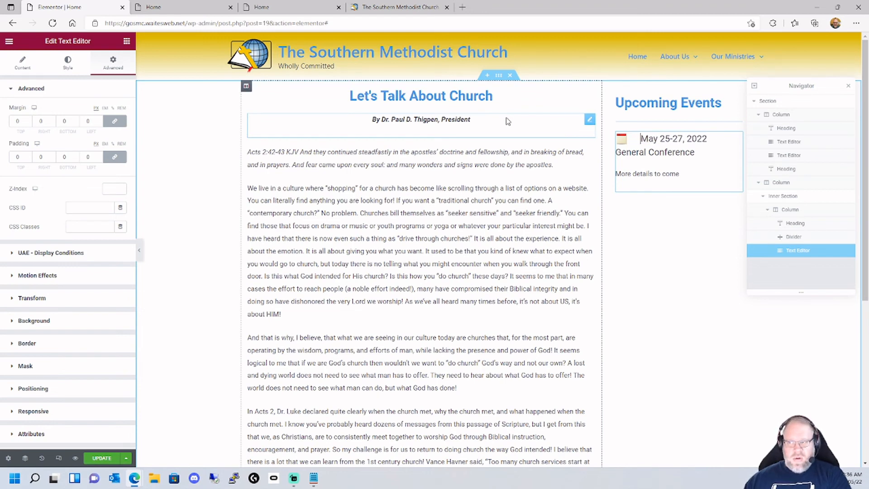
{"action": "left_click", "coordinate": [101, 457]}
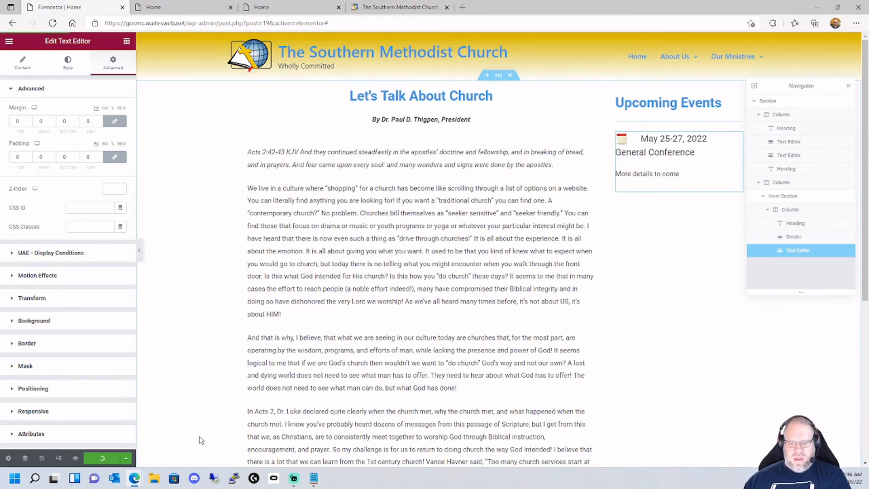
{"action": "mouse_move", "coordinate": [136, 480]}
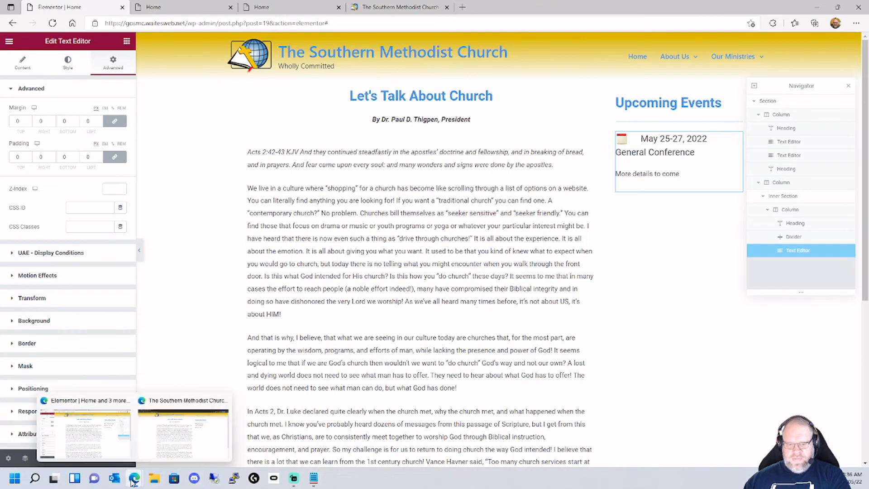
{"action": "left_click", "coordinate": [197, 432]}
{"action": "left_click", "coordinate": [51, 23]}
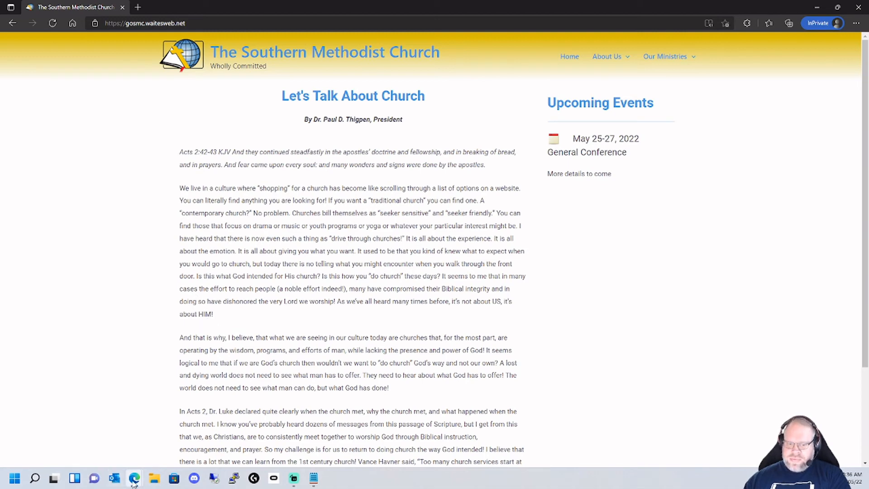
{"action": "mouse_move", "coordinate": [129, 481]}
{"action": "left_click", "coordinate": [101, 447]}
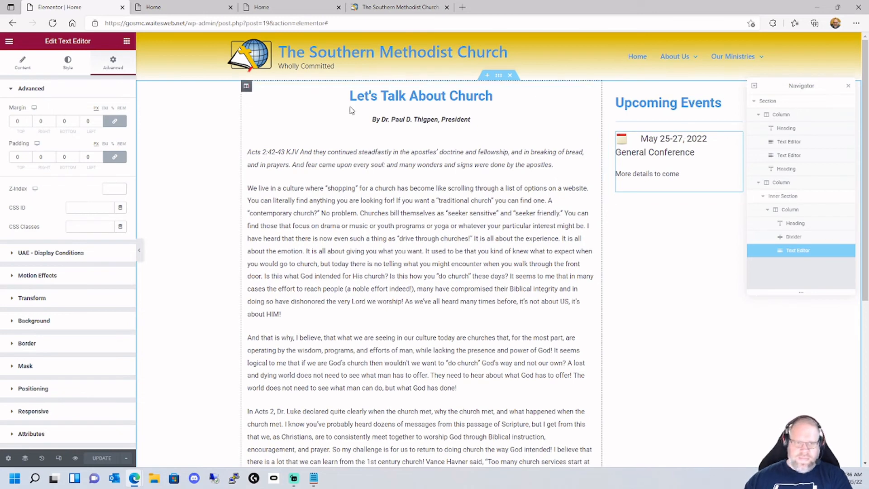
Remove the spaces between the calendar icon and the date, and show the event text's HTML source.
{"action": "left_click", "coordinate": [22, 62]}
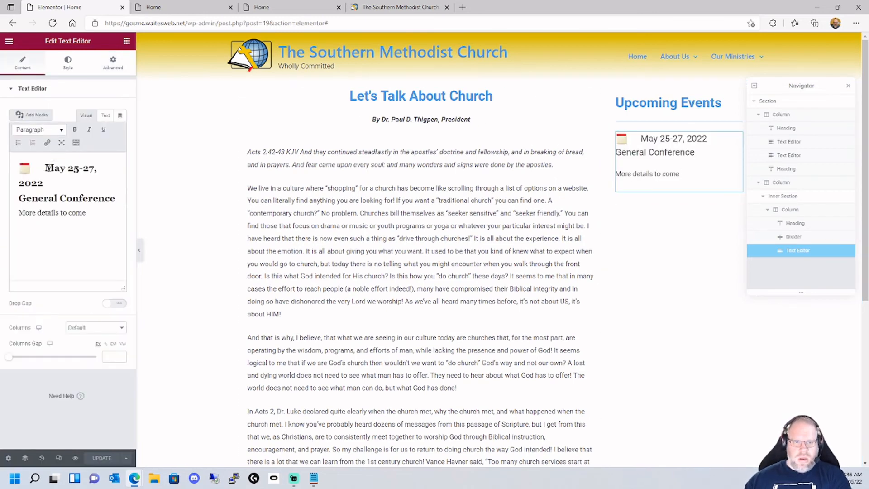
{"action": "key", "text": "BackSpace"}
{"action": "key", "text": "BackSpace"}
{"action": "key", "text": "BackSpace"}
{"action": "key", "text": "BackSpace"}
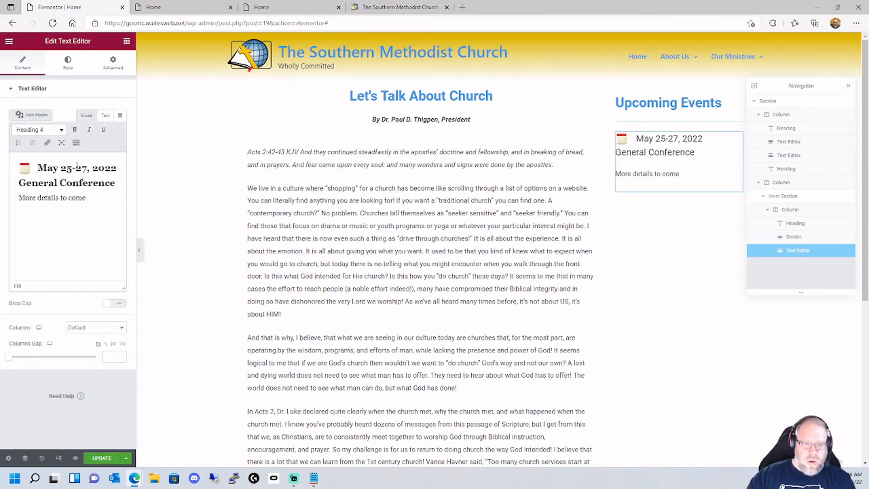
{"action": "key", "text": "BackSpace"}
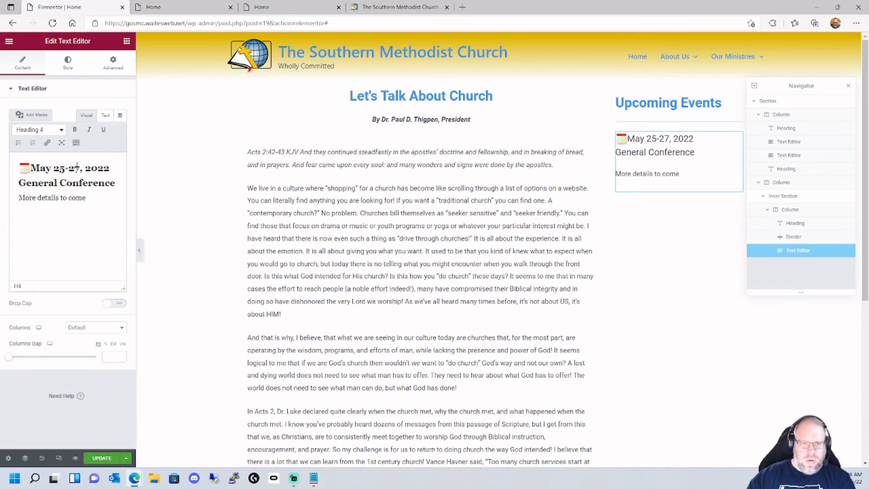
{"action": "left_click", "coordinate": [105, 115]}
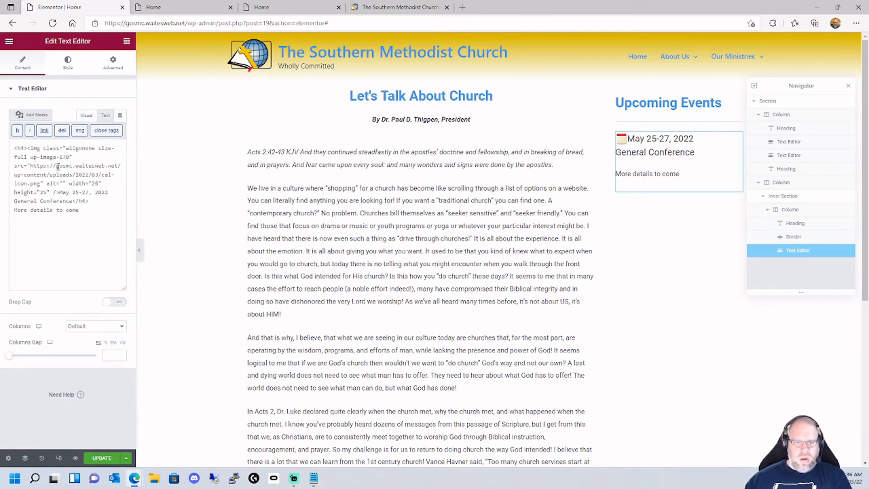
Try adding a margin attribute after height="25" in the calendar icon's image tag.
{"action": "left_click", "coordinate": [51, 191]}
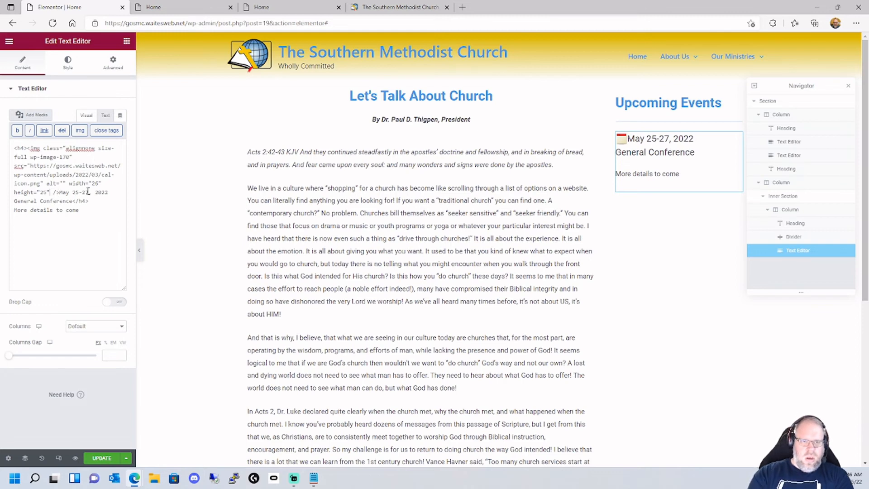
{"action": "type", "text": "margin"}
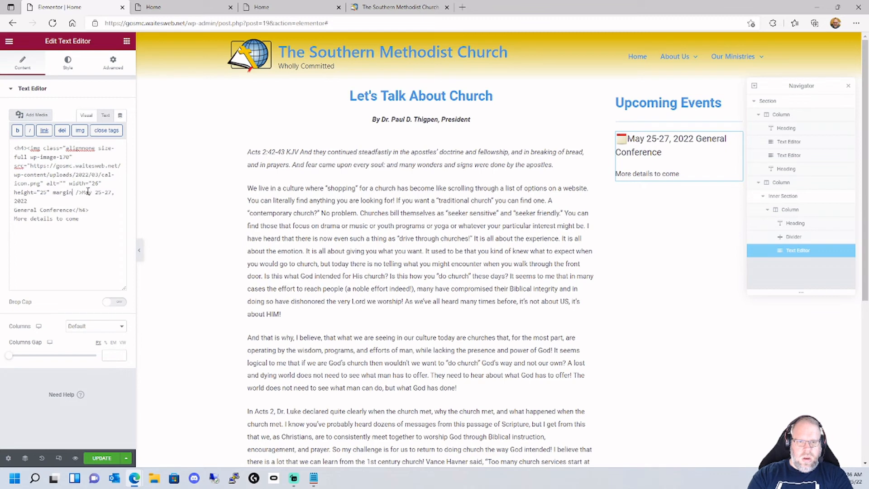
{"action": "key", "text": "BackSpace"}
{"action": "key", "text": "BackSpace"}
{"action": "key", "text": "BackSpace"}
{"action": "key", "text": "BackSpace"}
{"action": "key", "text": "BackSpace"}
{"action": "key", "text": "BackSpace"}
{"action": "key", "text": "BackSpace"}
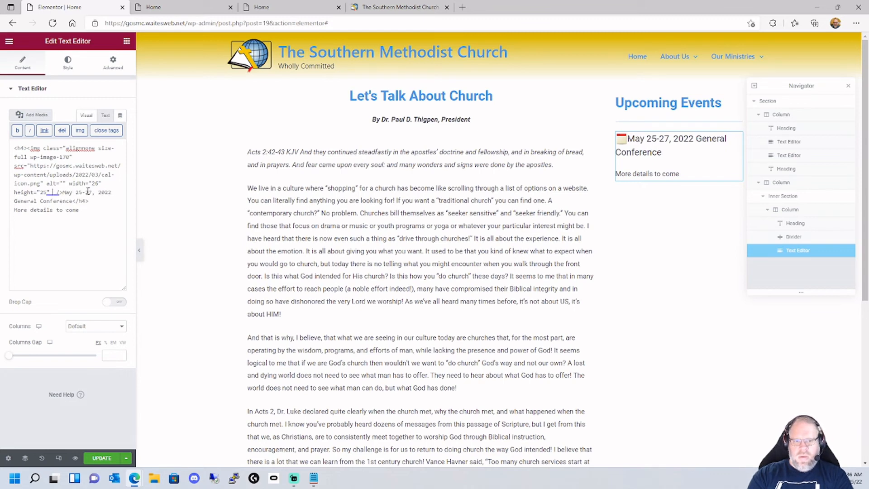
{"action": "key", "text": "BackSpace"}
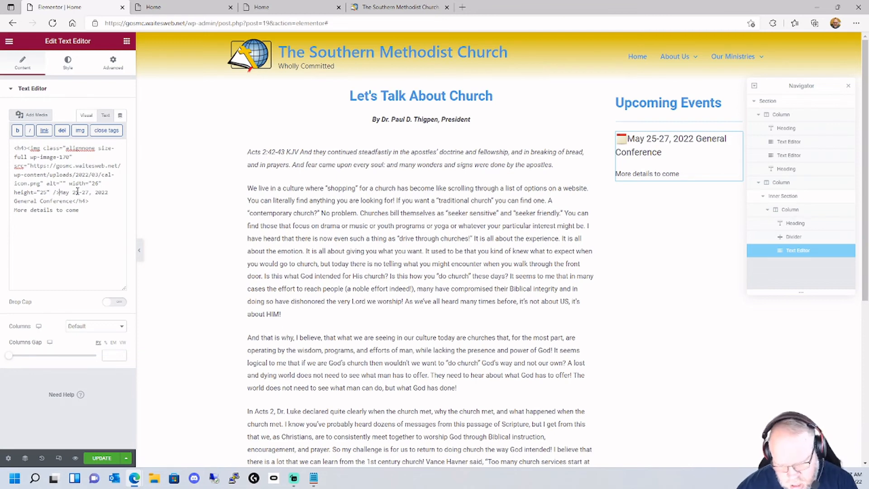
Try entering the space entity &nbcs between the calendar image tag and the date.
{"action": "type", "text": "&nb"}
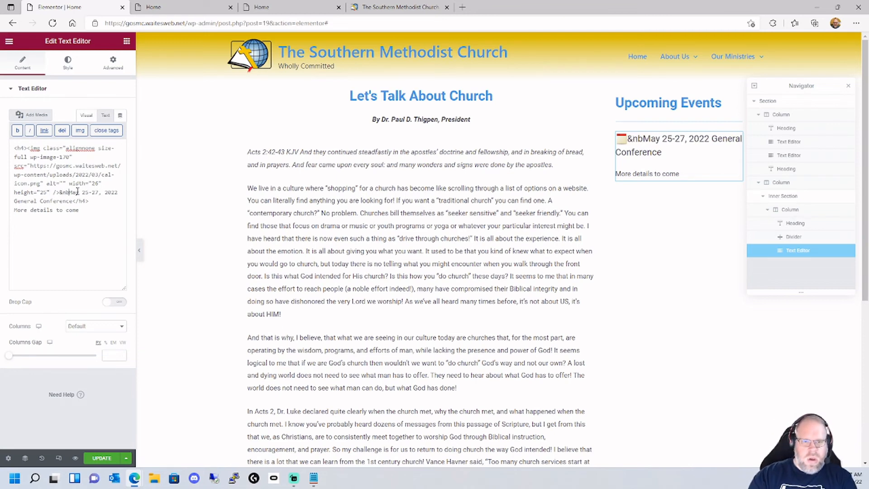
{"action": "type", "text": "cs"}
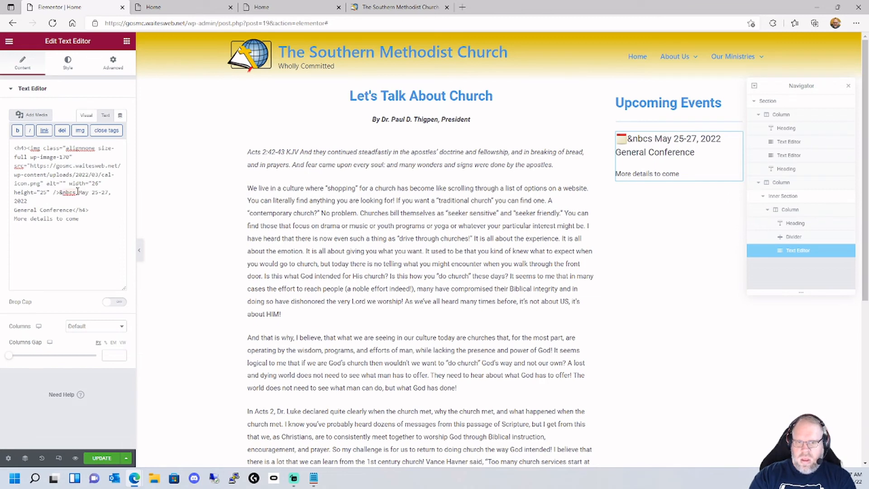
{"action": "right_click", "coordinate": [69, 193]}
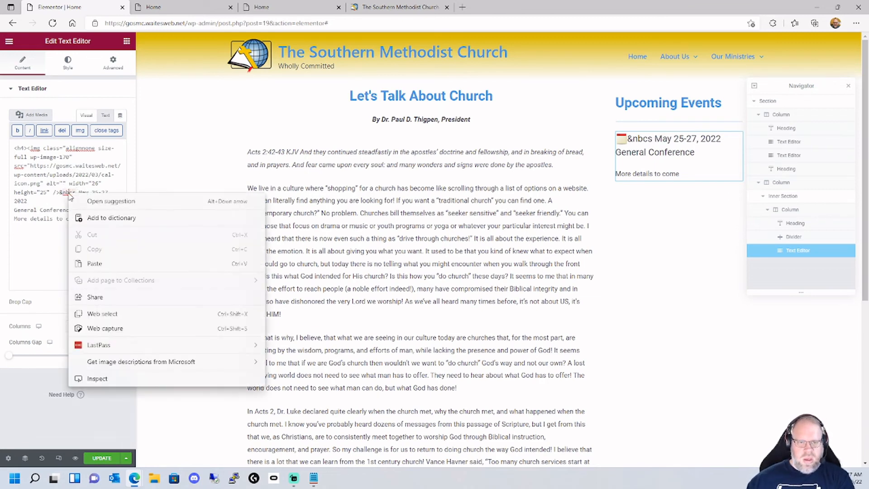
{"action": "left_click", "coordinate": [62, 192]}
Search Google in a new browser tab for "non breaking space html" and copy the &nbsp; entity.
{"action": "left_click", "coordinate": [462, 7]}
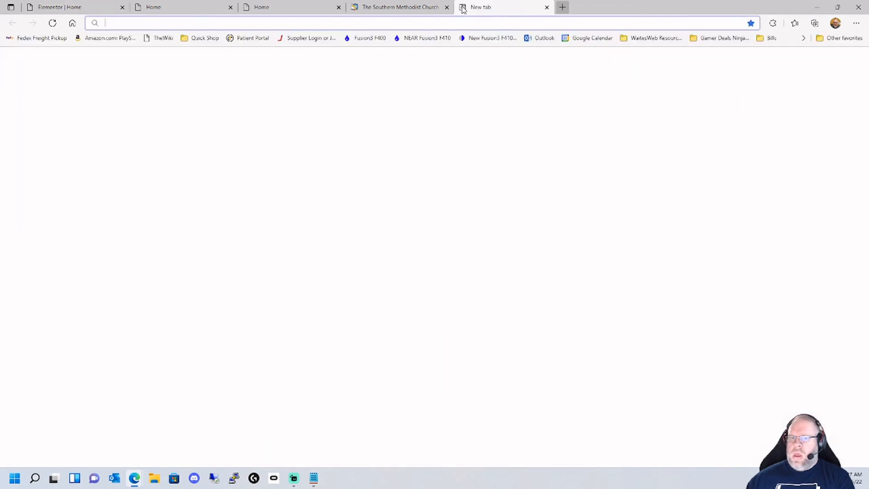
{"action": "type", "text": "google.com"}
{"action": "key", "text": "Return"}
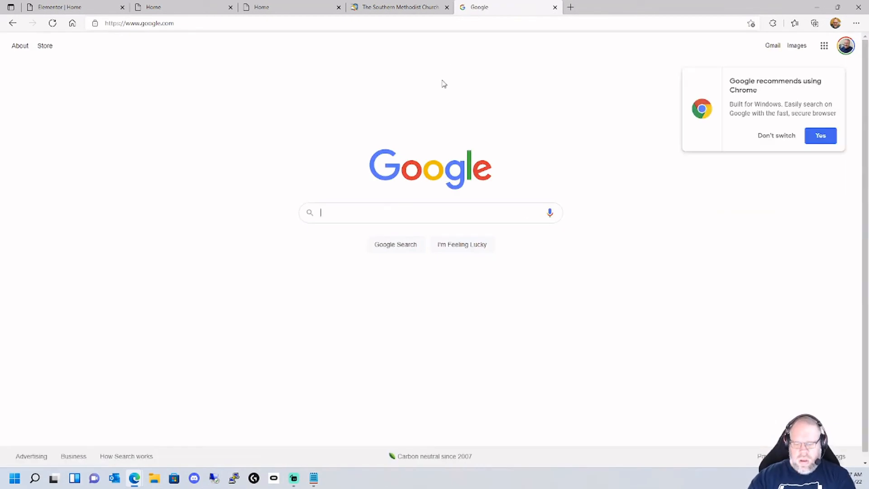
{"action": "type", "text": "non breaking "}
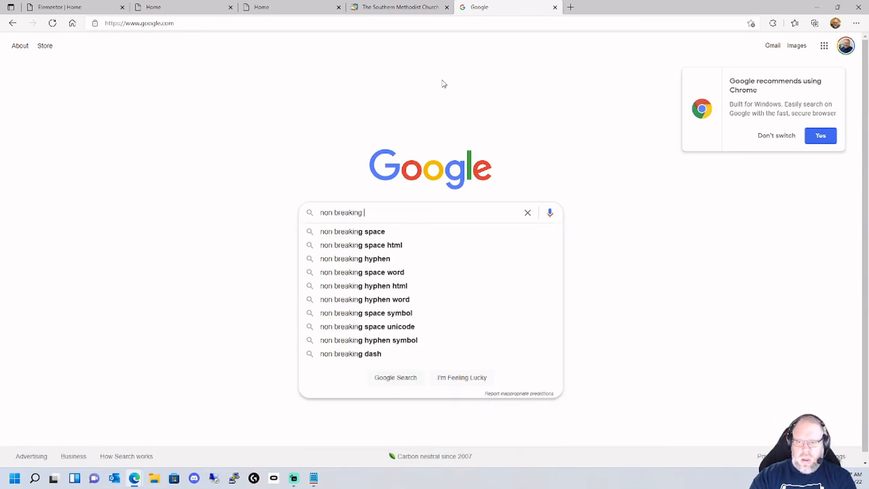
{"action": "type", "text": "space html"}
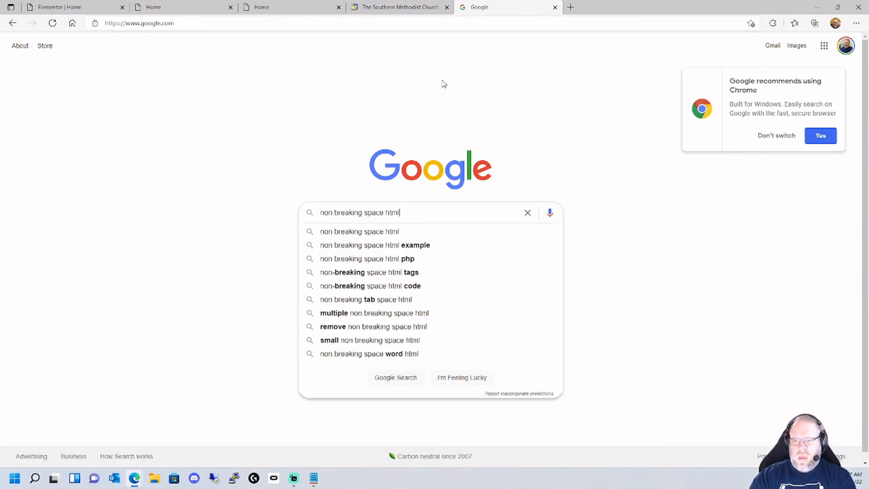
{"action": "key", "text": "Return"}
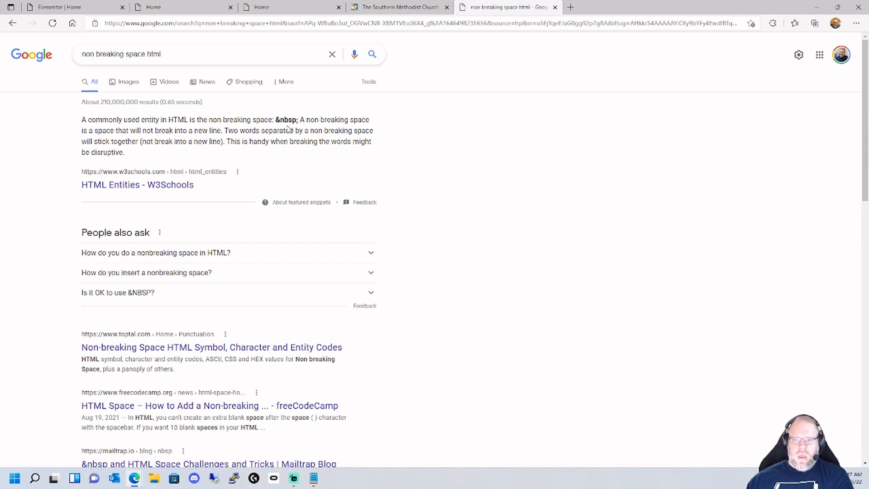
{"action": "left_click_drag", "start_coordinate": [275, 120], "coordinate": [296, 121]}
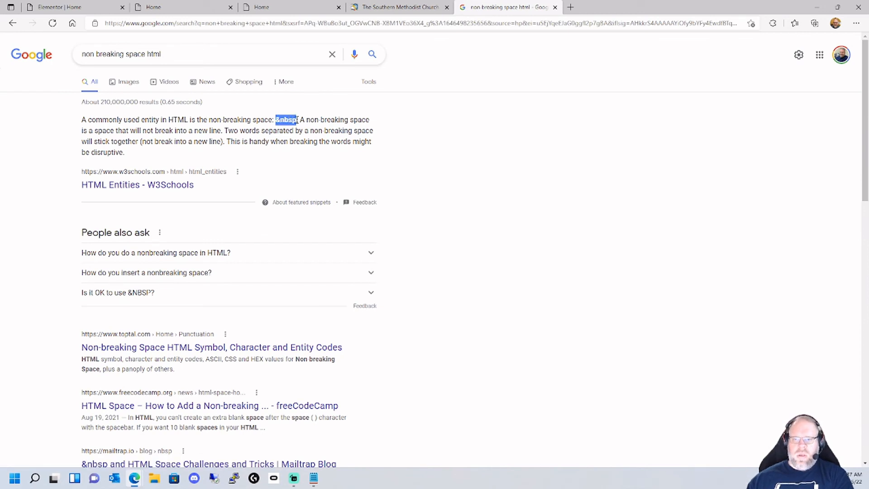
{"action": "key", "text": "ctrl+c"}
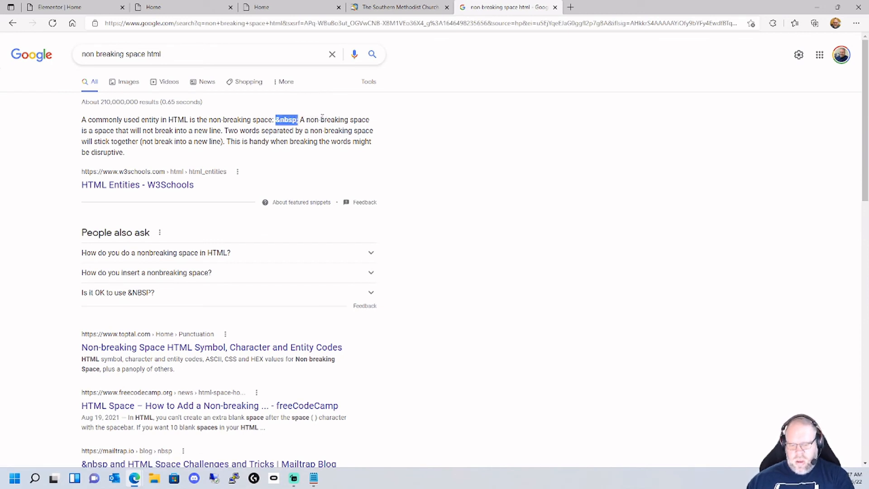
In the Elementor editor, replace &nbcs before May 25-27, 2022 with six &nbsp; entities.
{"action": "left_click", "coordinate": [86, 9]}
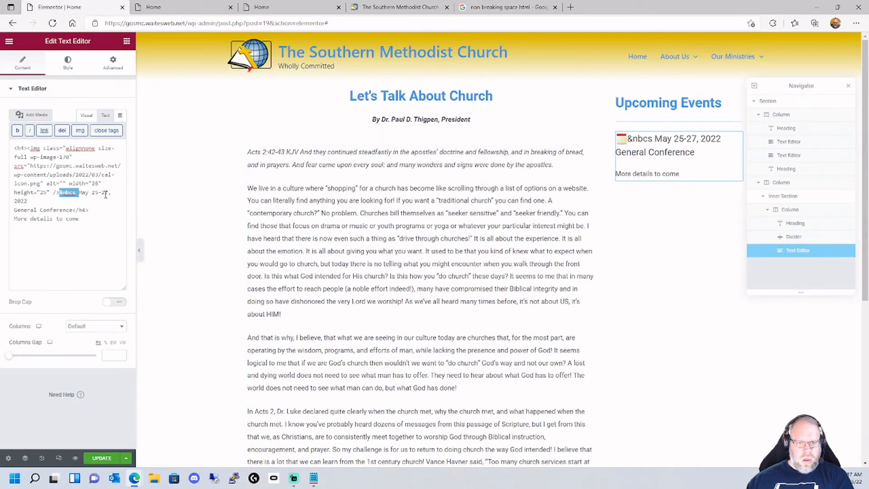
{"action": "key", "text": "ctrl+v"}
{"action": "key", "text": "ctrl+v"}
{"action": "key", "text": "ctrl+v"}
{"action": "key", "text": "ctrl+v"}
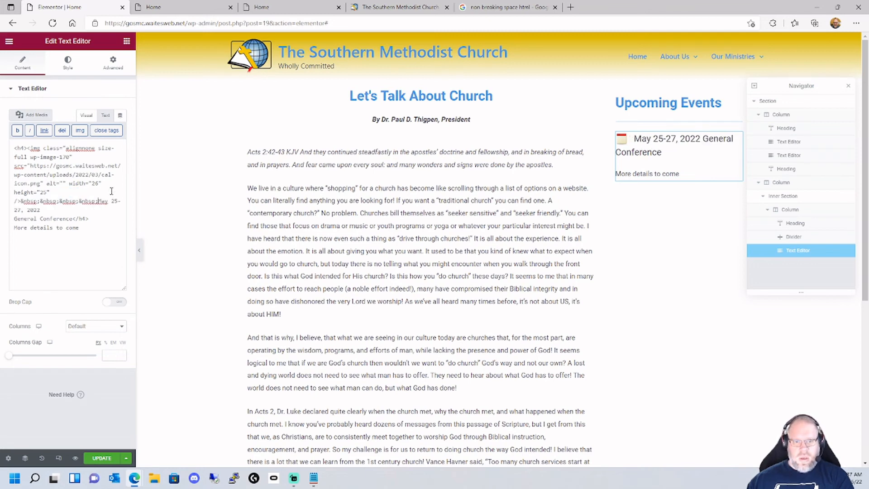
{"action": "key", "text": "ctrl+v"}
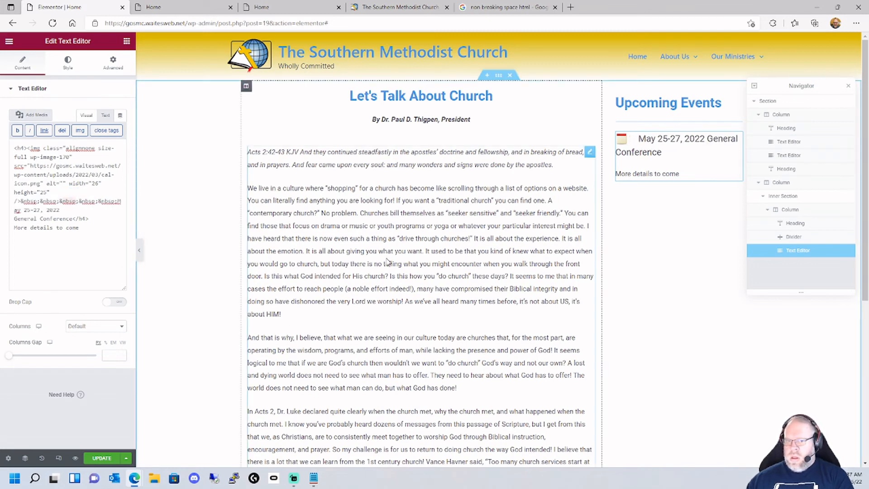
{"action": "key", "text": "ctrl+v"}
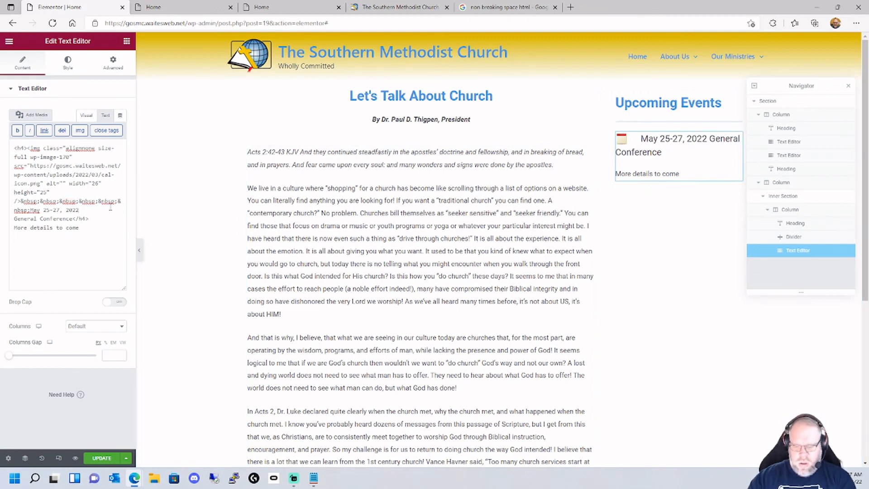
Add a <br> after 2022 and indent General Conference with eleven &nbsp; entities in the HTML source.
{"action": "type", "text": "<br>"}
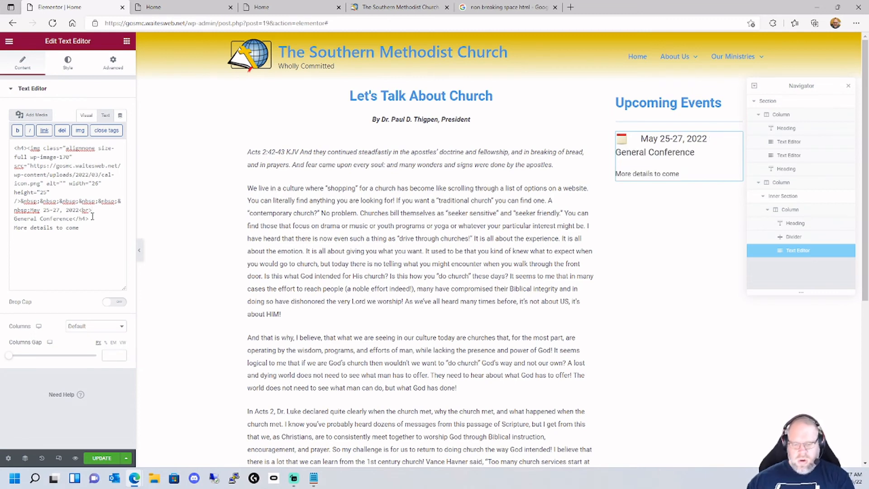
{"action": "key", "text": "ctrl+v"}
{"action": "key", "text": "ctrl+v"}
{"action": "key", "text": "ctrl+v"}
{"action": "key", "text": "ctrl+v"}
{"action": "key", "text": "ctrl+v"}
{"action": "key", "text": "ctrl+v"}
{"action": "key", "text": "ctrl+v"}
{"action": "key", "text": "ctrl+v"}
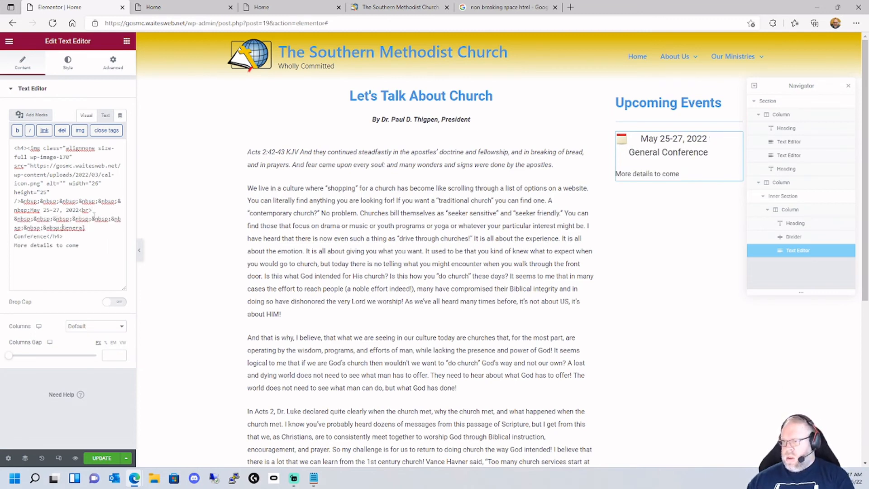
{"action": "key", "text": "ctrl+v"}
{"action": "key", "text": "ctrl+v"}
{"action": "key", "text": "ctrl+v"}
{"action": "key", "text": "ctrl+v"}
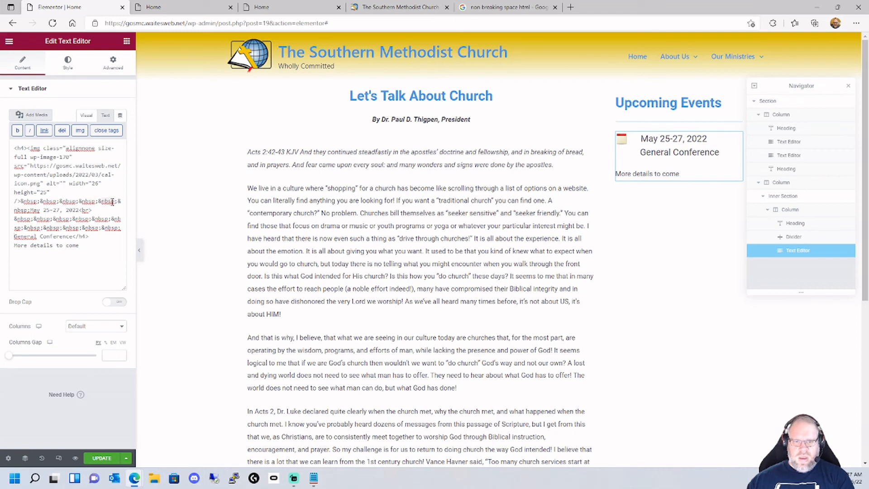
Remove two &nbsp; entities before May 25-27, 2022 and two before General Conference in the event's HTML source.
{"action": "left_click_drag", "start_coordinate": [115, 201], "coordinate": [85, 201]}
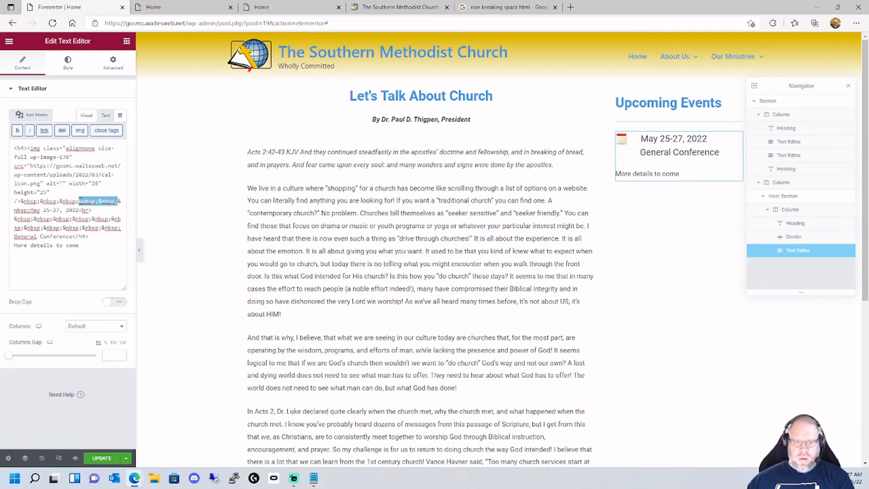
{"action": "key", "text": "Delete"}
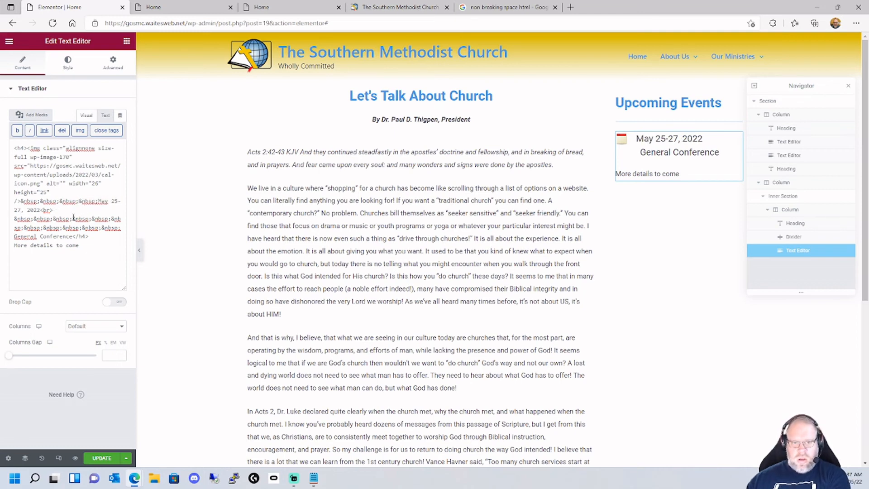
{"action": "left_click_drag", "start_coordinate": [73, 218], "coordinate": [103, 218]}
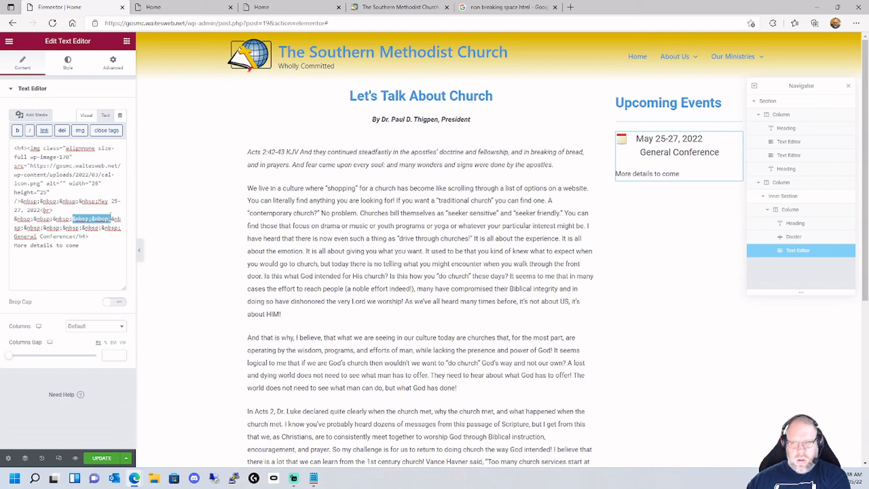
{"action": "key", "text": "Delete"}
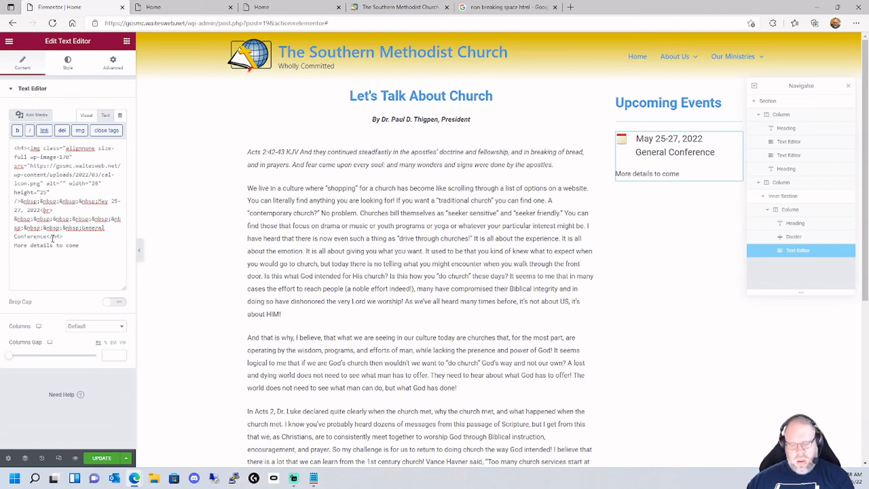
Indent the More details to come line with seven &nbsp; entities.
{"action": "key", "text": "ctrl+v"}
{"action": "key", "text": "ctrl+v"}
{"action": "key", "text": "ctrl+v"}
{"action": "key", "text": "ctrl+v"}
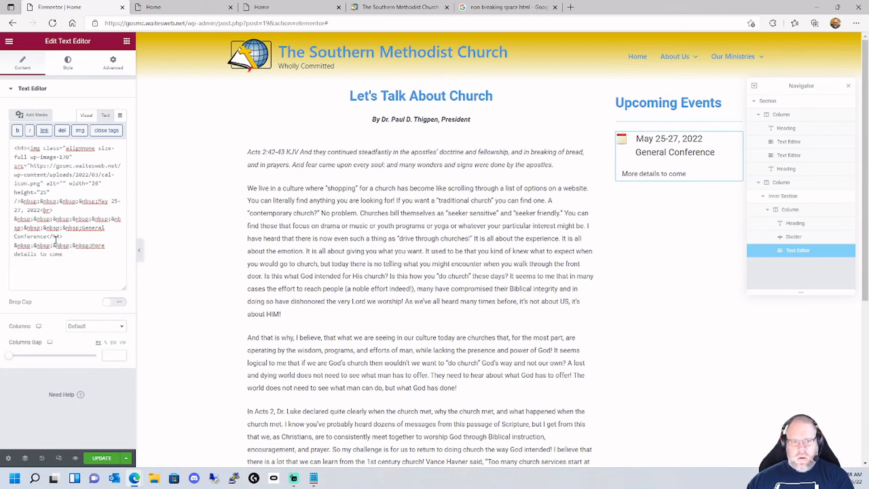
{"action": "type", "text": "&nbsp;"}
{"action": "key", "text": "ctrl+v"}
{"action": "key", "text": "ctrl+v"}
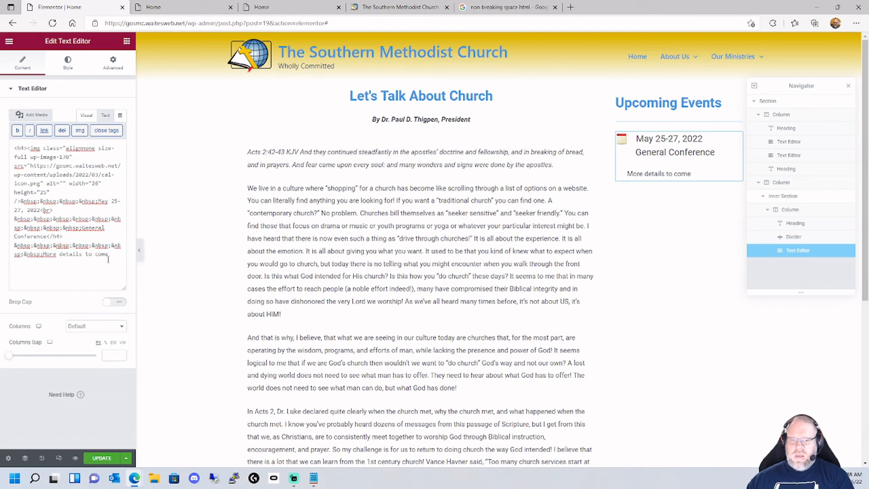
Cut the event's whole HTML source and insert only the calendar icon from the media library, viewing it in visual mode.
{"action": "left_click_drag", "start_coordinate": [109, 259], "coordinate": [13, 148]}
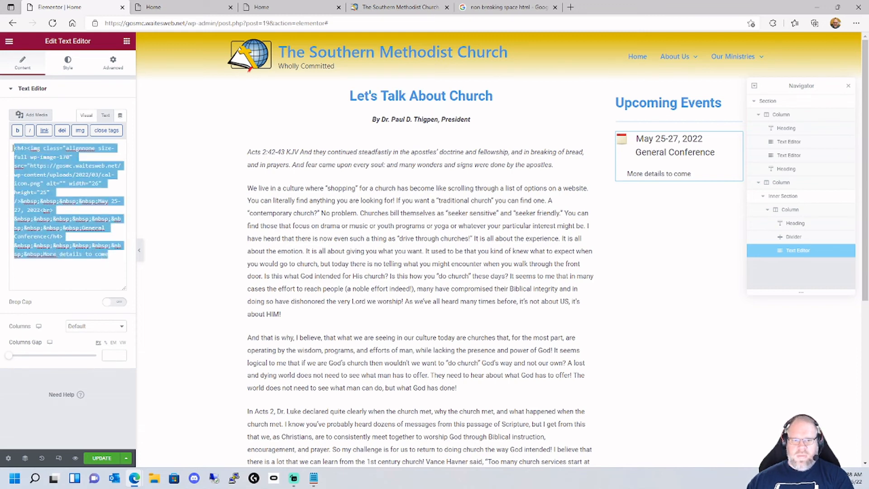
{"action": "key", "text": "ctrl+x"}
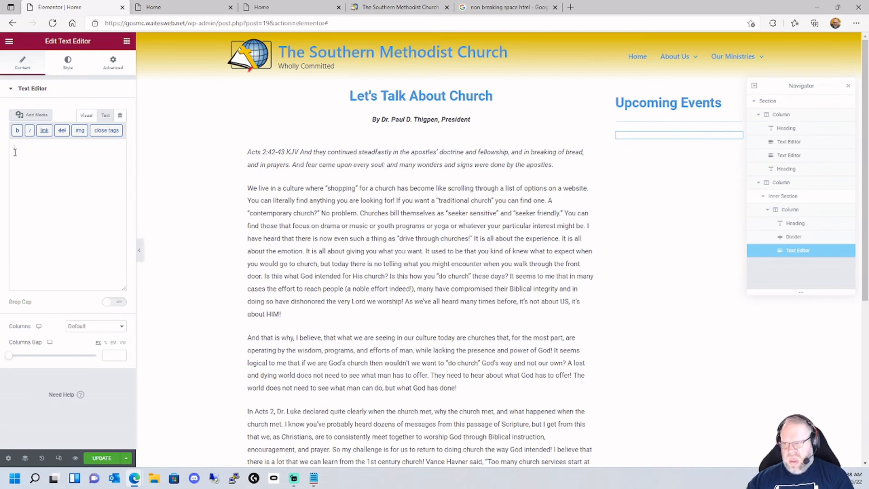
{"action": "left_click", "coordinate": [31, 115]}
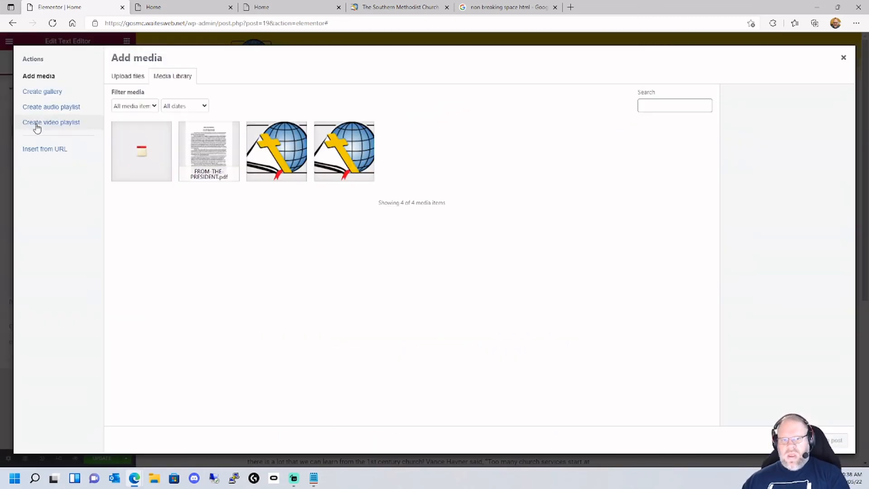
{"action": "left_click", "coordinate": [148, 162]}
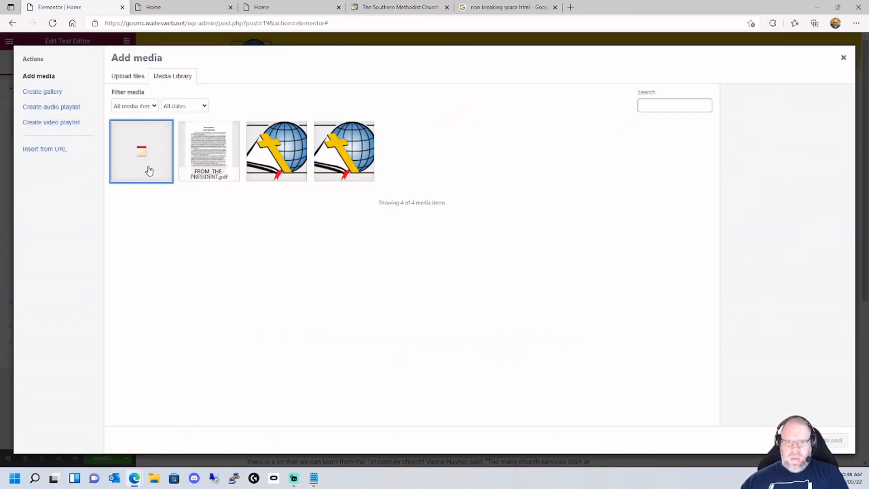
{"action": "left_click", "coordinate": [824, 440]}
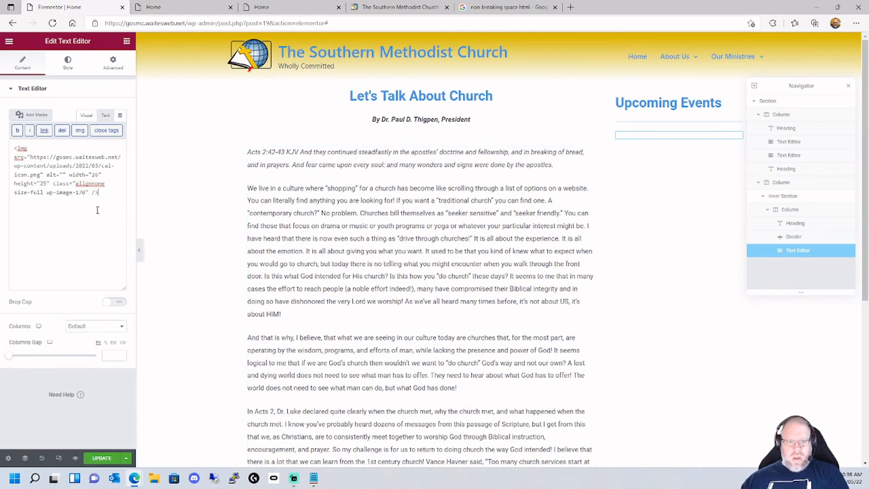
{"action": "left_click", "coordinate": [86, 116]}
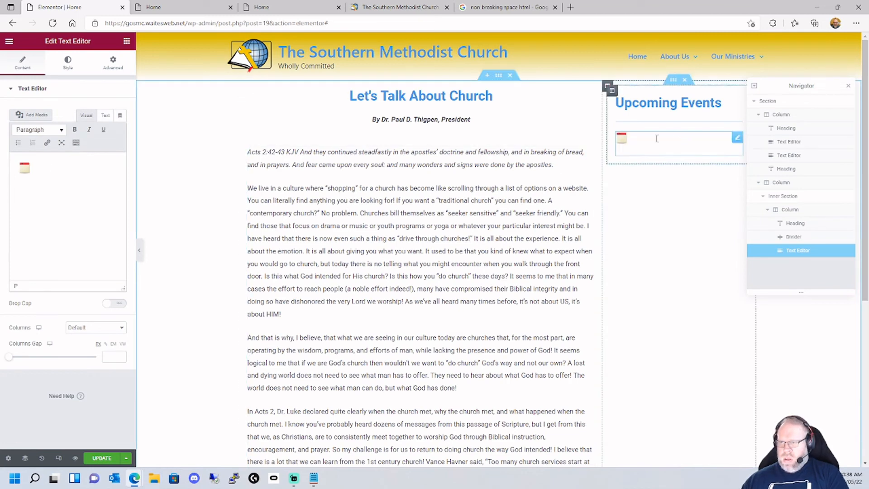
{"action": "left_click", "coordinate": [127, 41]}
{"action": "left_click_drag", "start_coordinate": [99, 193], "coordinate": [48, 118]}
{"action": "left_click_drag", "start_coordinate": [36, 153], "coordinate": [684, 145]}
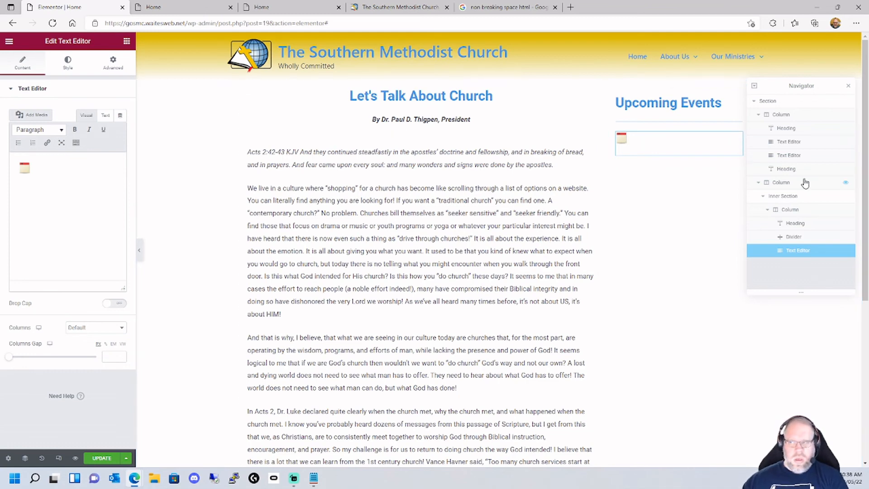
Delete the text editor containing the calendar icon and add a two-column inner section below the Upcoming Events divider.
{"action": "right_click", "coordinate": [740, 141]}
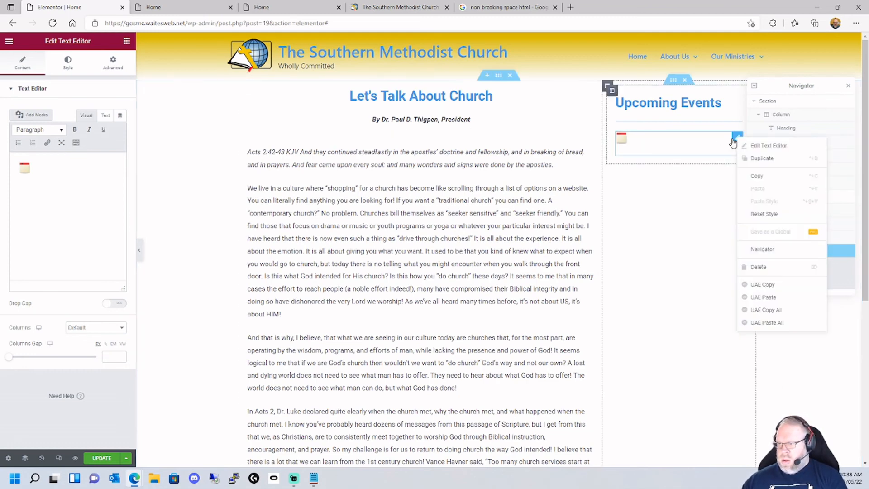
{"action": "left_click", "coordinate": [789, 266]}
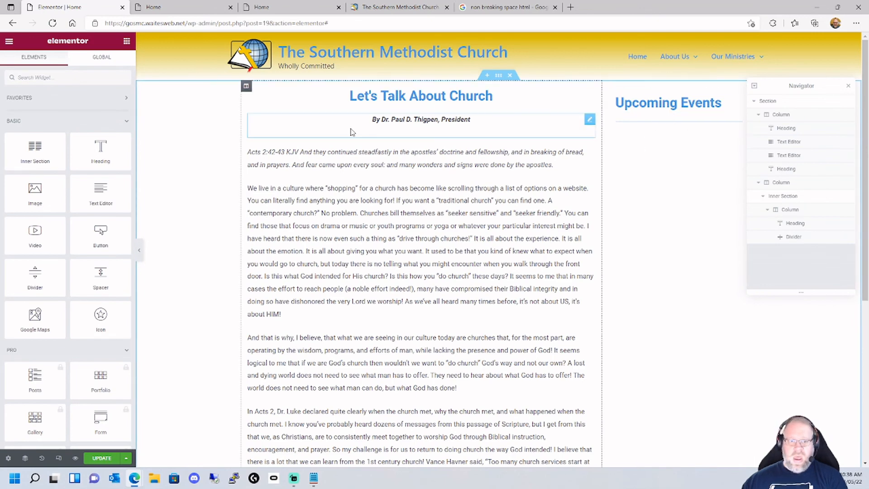
{"action": "left_click_drag", "start_coordinate": [34, 149], "coordinate": [669, 129]}
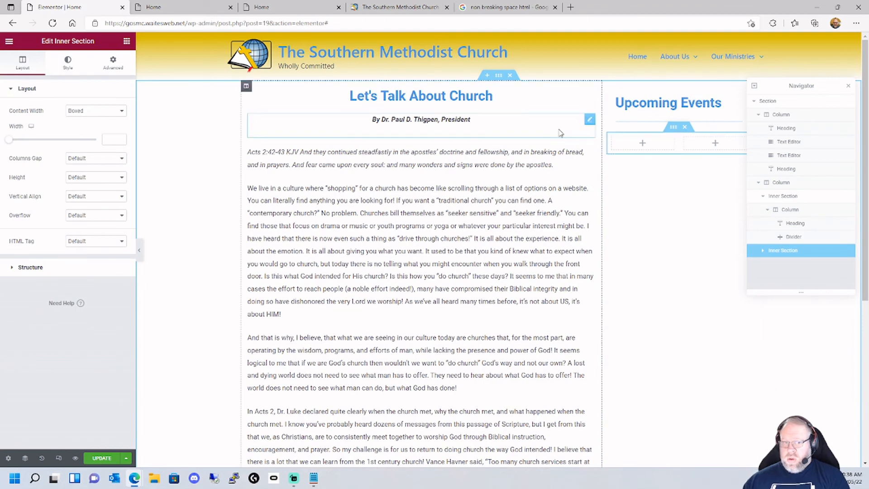
Try an emptied text editor in the inner section's first column, and revert to the history state where the inner section was added.
{"action": "left_click", "coordinate": [642, 144]}
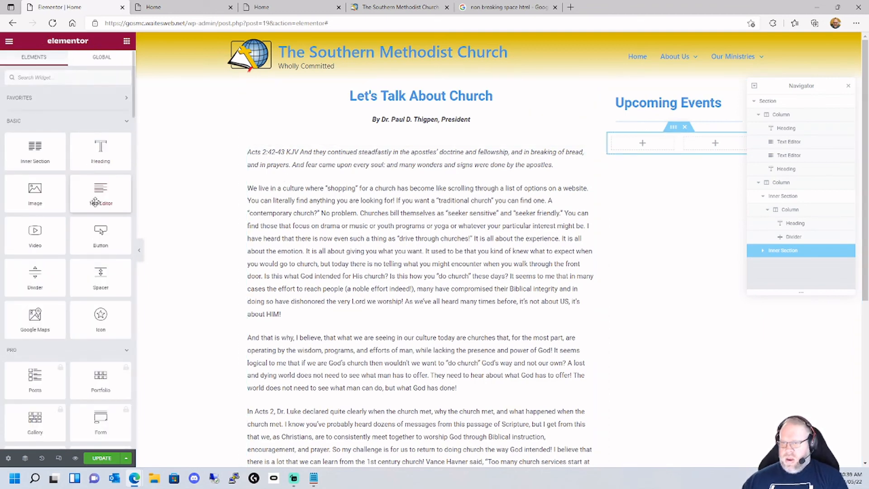
{"action": "left_click_drag", "start_coordinate": [101, 193], "coordinate": [642, 143]}
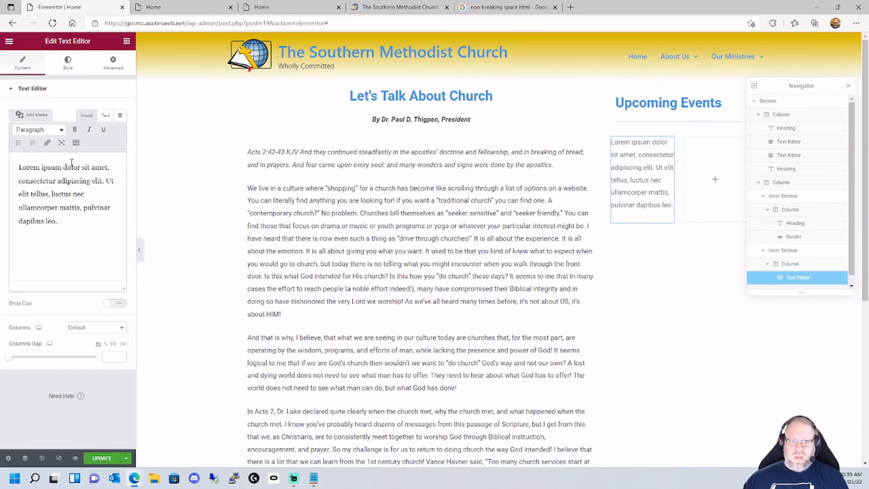
{"action": "key", "text": "ctrl+a"}
{"action": "key", "text": "Delete"}
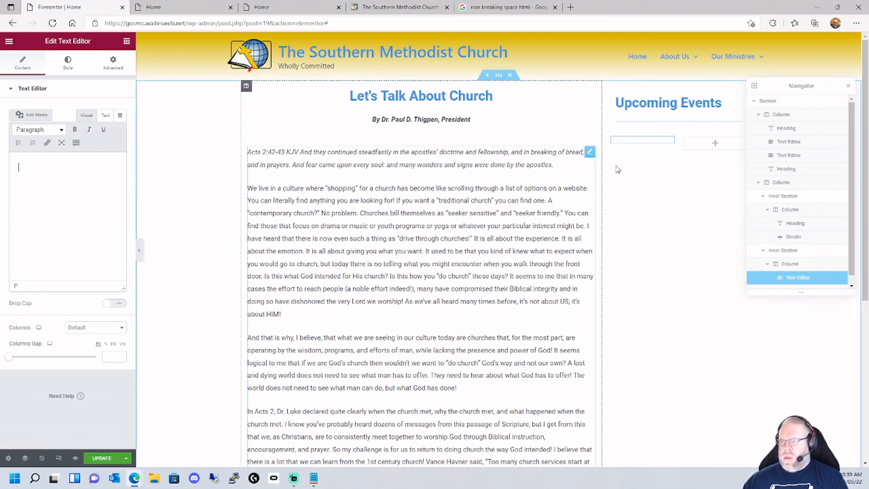
{"action": "left_click", "coordinate": [42, 458]}
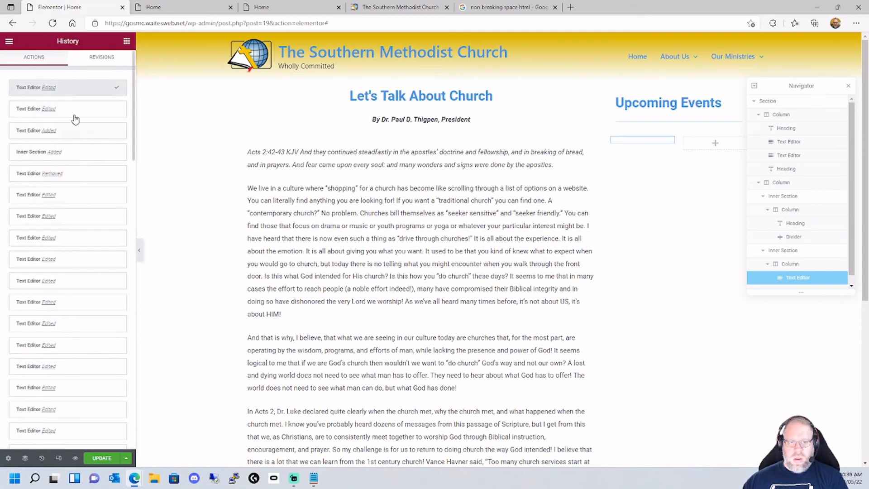
{"action": "left_click", "coordinate": [83, 153]}
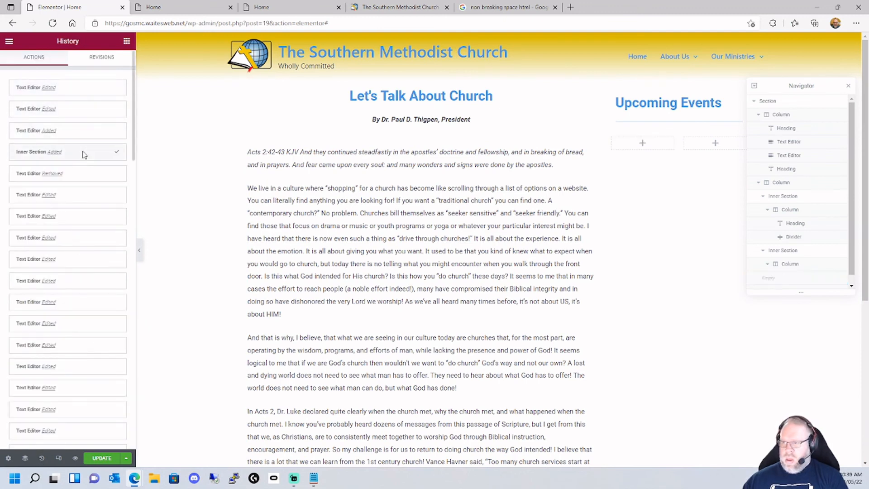
Add an Image widget to the inner section's first column, with image size Full and cal-icon.png as its image.
{"action": "left_click", "coordinate": [127, 41]}
{"action": "left_click_drag", "start_coordinate": [34, 192], "coordinate": [663, 163]}
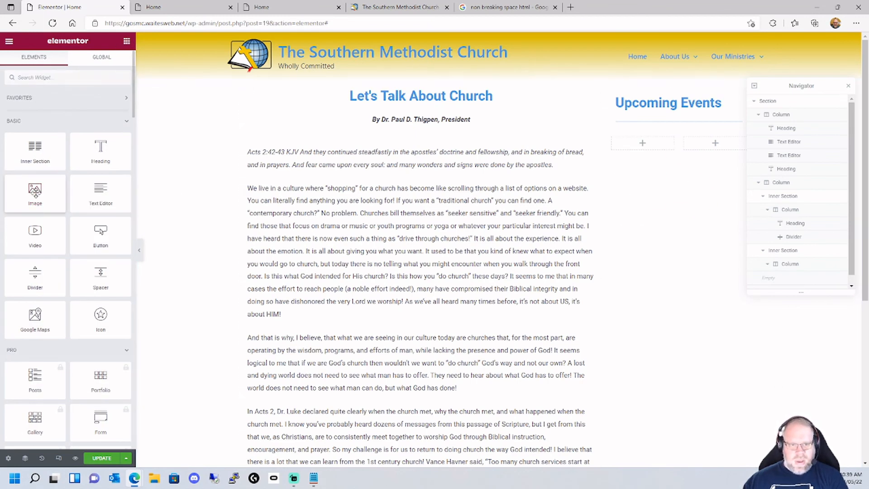
{"action": "left_click_drag", "start_coordinate": [35, 192], "coordinate": [642, 143]}
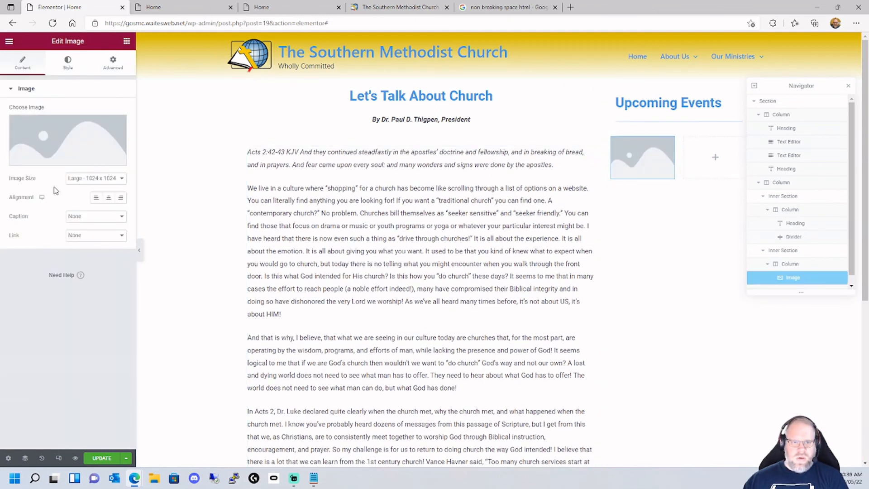
{"action": "left_click", "coordinate": [93, 179]}
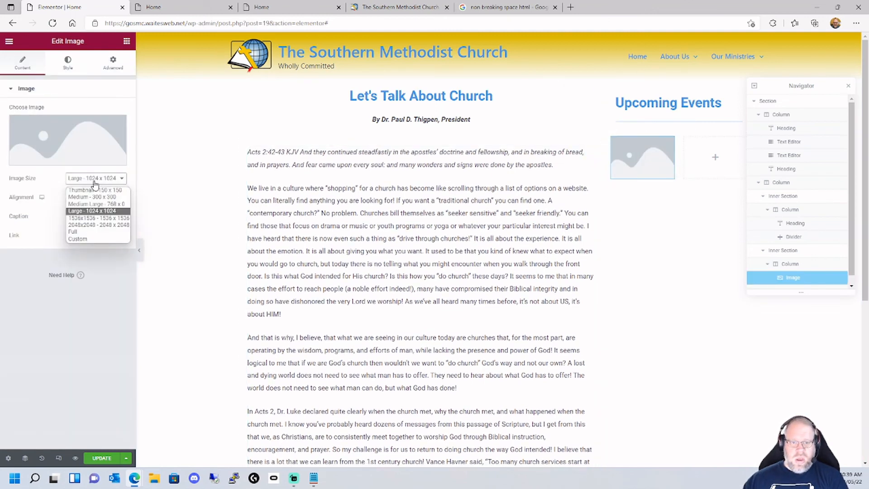
{"action": "left_click", "coordinate": [85, 231]}
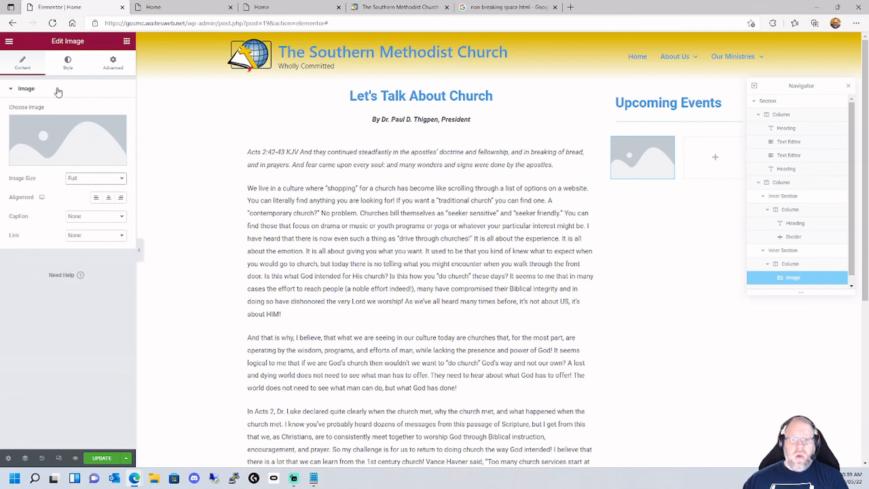
{"action": "left_click", "coordinate": [68, 149]}
{"action": "left_click", "coordinate": [138, 141]}
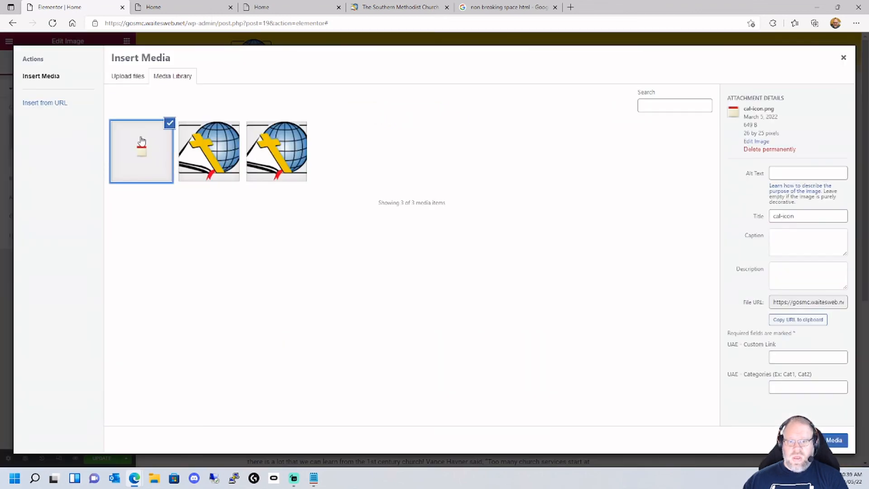
{"action": "left_click", "coordinate": [831, 443]}
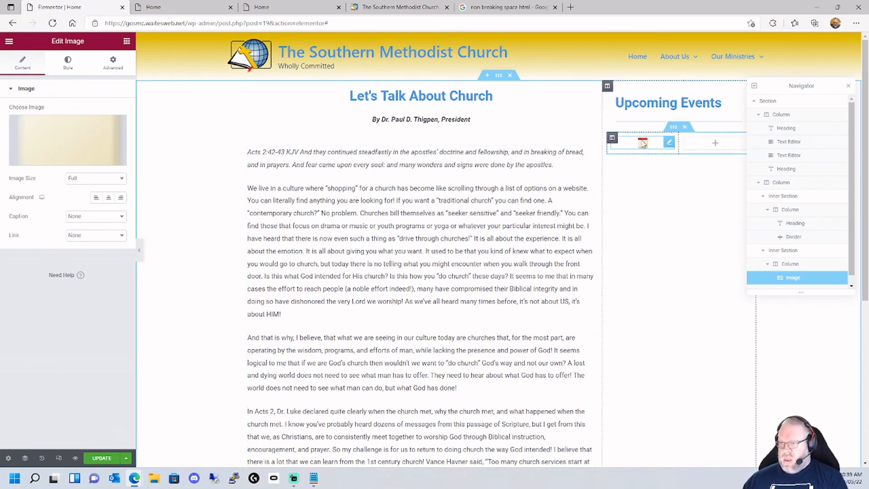
Try widths of 30% and 40% for the calendar icon's column and set it to 25%.
{"action": "left_click", "coordinate": [612, 137]}
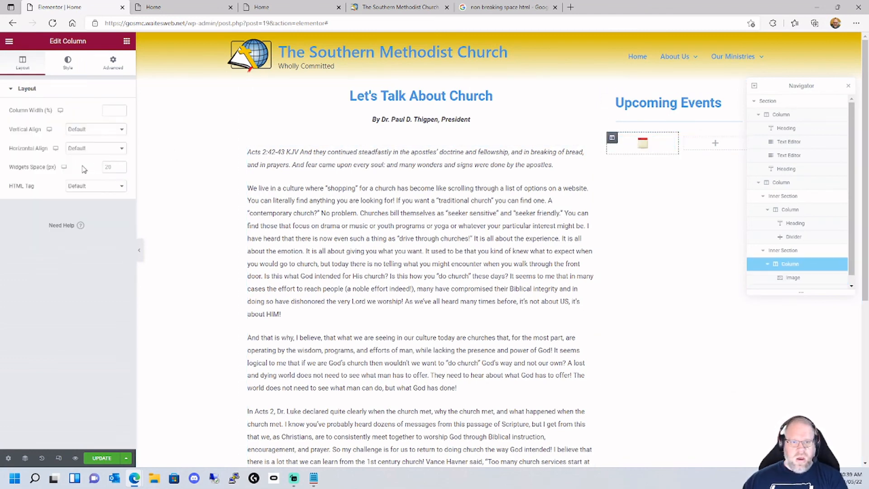
{"action": "left_click", "coordinate": [69, 67]}
{"action": "left_click", "coordinate": [28, 68]}
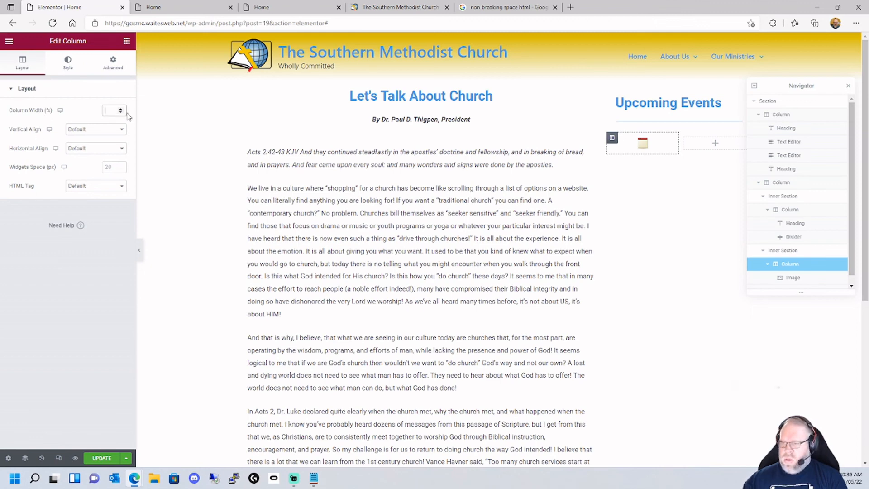
{"action": "type", "text": "30"}
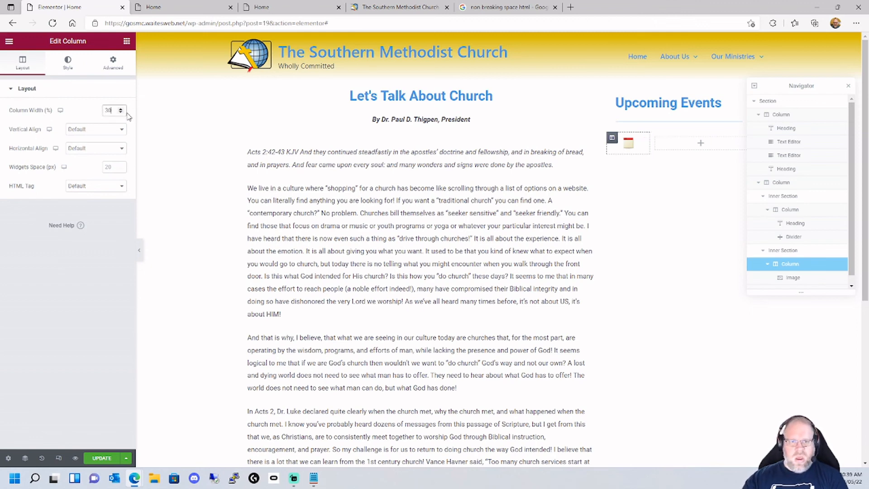
{"action": "key", "text": "BackSpace"}
{"action": "key", "text": "BackSpace"}
{"action": "type", "text": "40"}
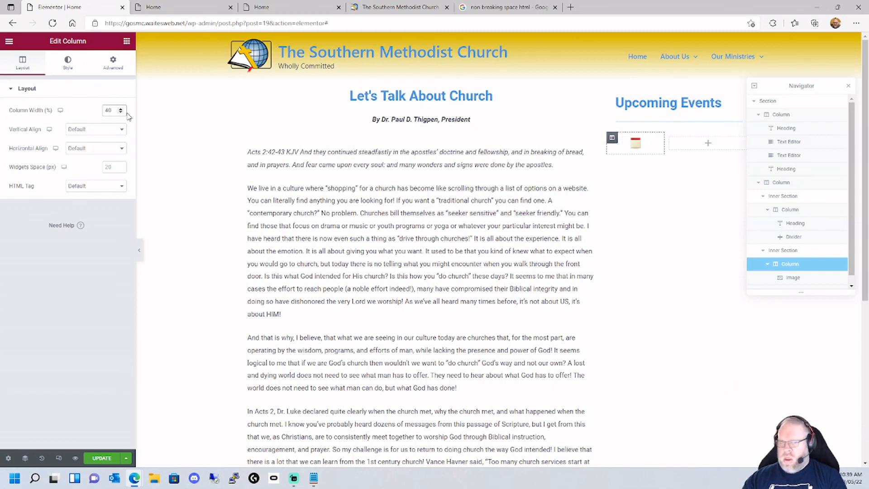
{"action": "key", "text": "BackSpace"}
{"action": "key", "text": "BackSpace"}
{"action": "type", "text": "25"}
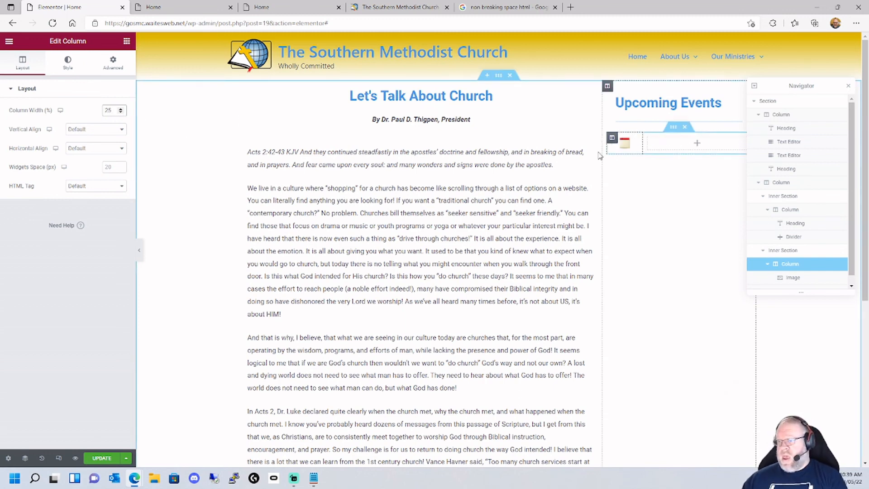
Add a text editor to the column beside the calendar icon and close the Navigator.
{"action": "left_click", "coordinate": [127, 41]}
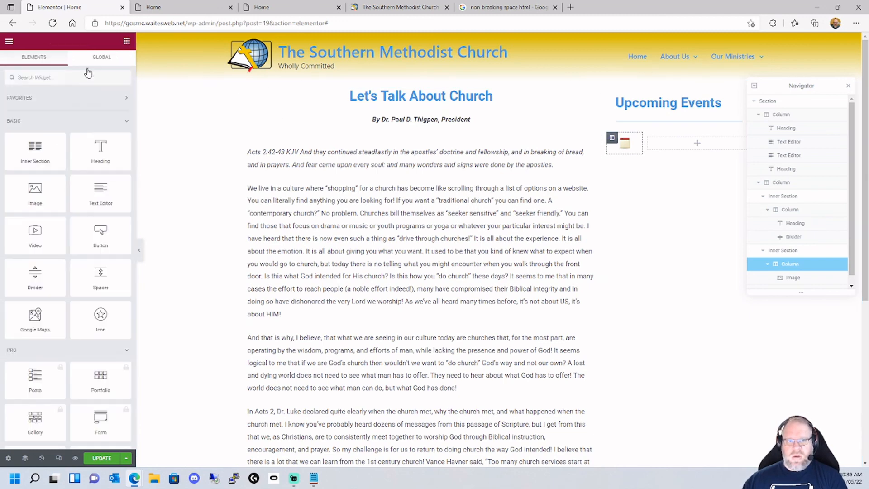
{"action": "left_click_drag", "start_coordinate": [100, 192], "coordinate": [684, 144]}
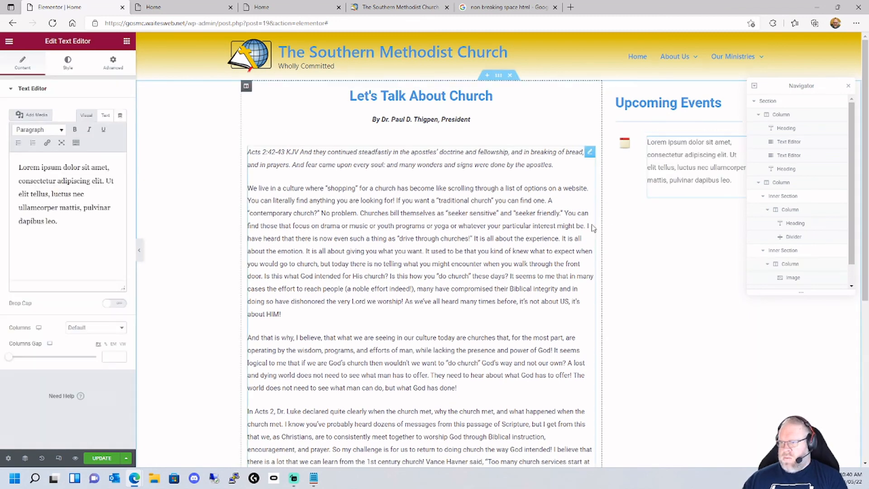
{"action": "left_click", "coordinate": [849, 87]}
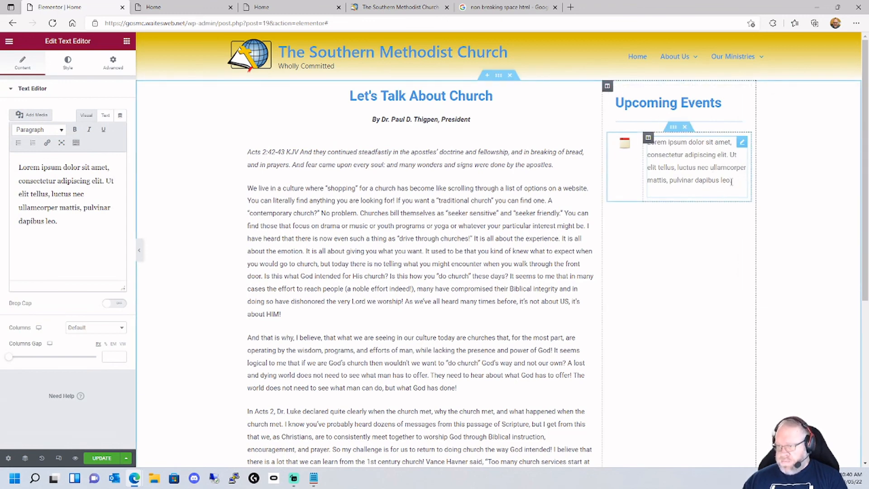
Replace the placeholder text beside the calendar icon with the date "May 25-27, 2022", checking the May 2022 calendar for the days.
{"action": "left_click_drag", "start_coordinate": [731, 180], "coordinate": [647, 141]}
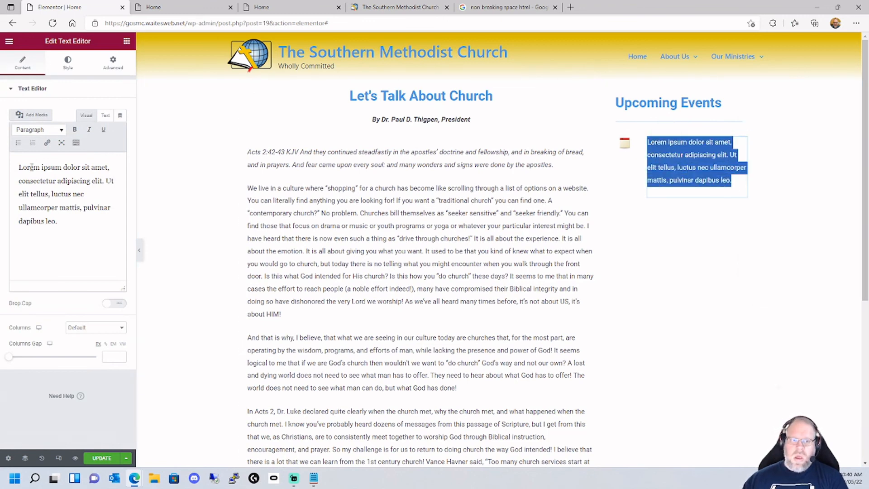
{"action": "left_click_drag", "start_coordinate": [57, 222], "coordinate": [18, 167]}
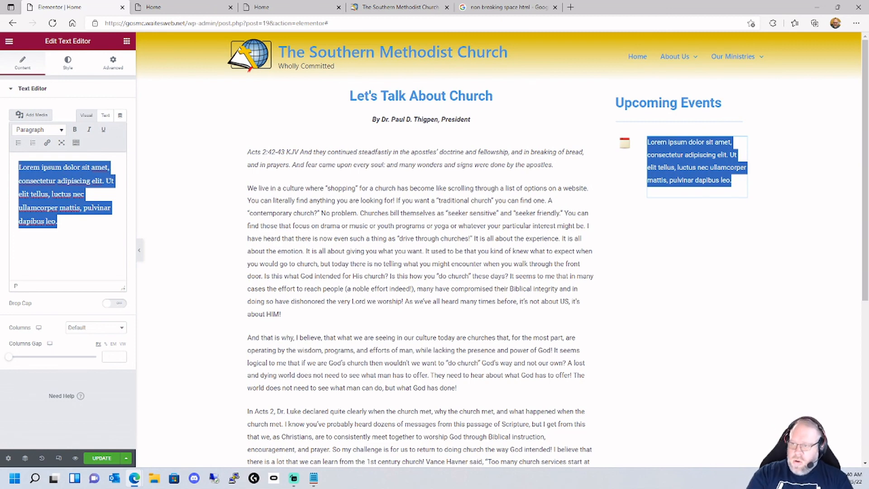
{"action": "type", "text": "May 27-"}
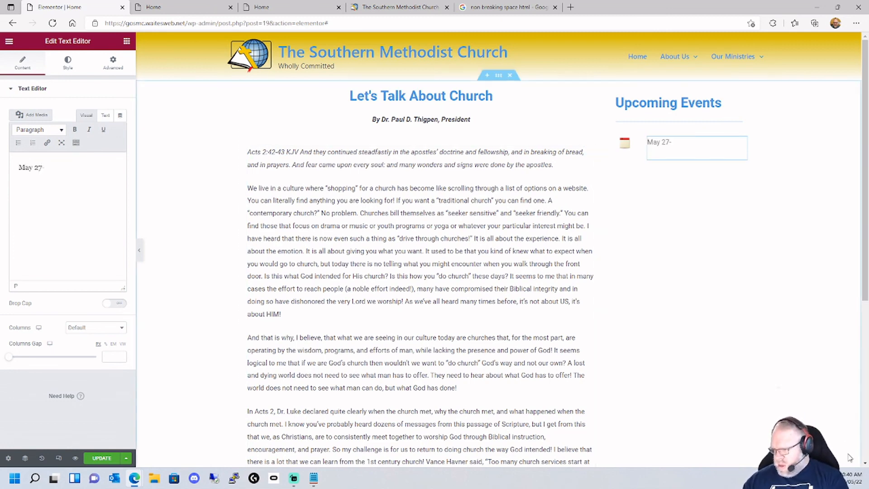
{"action": "left_click", "coordinate": [853, 478]}
{"action": "left_click", "coordinate": [853, 314]}
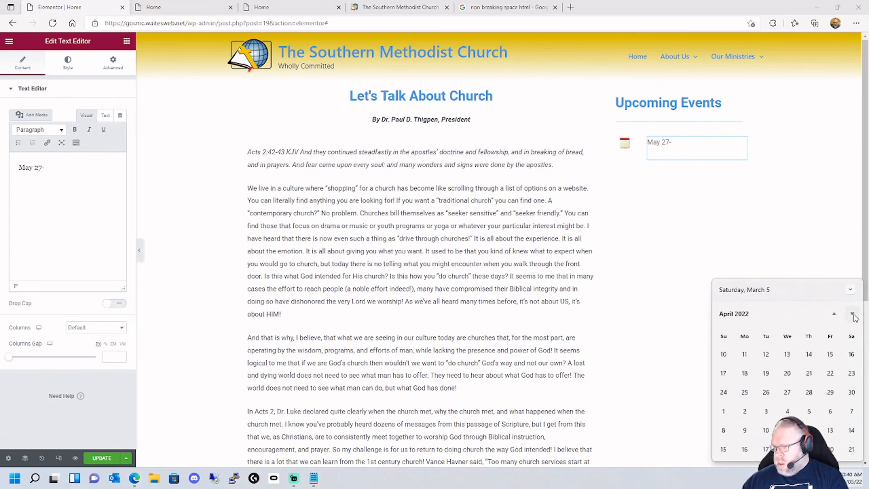
{"action": "left_click", "coordinate": [853, 314]}
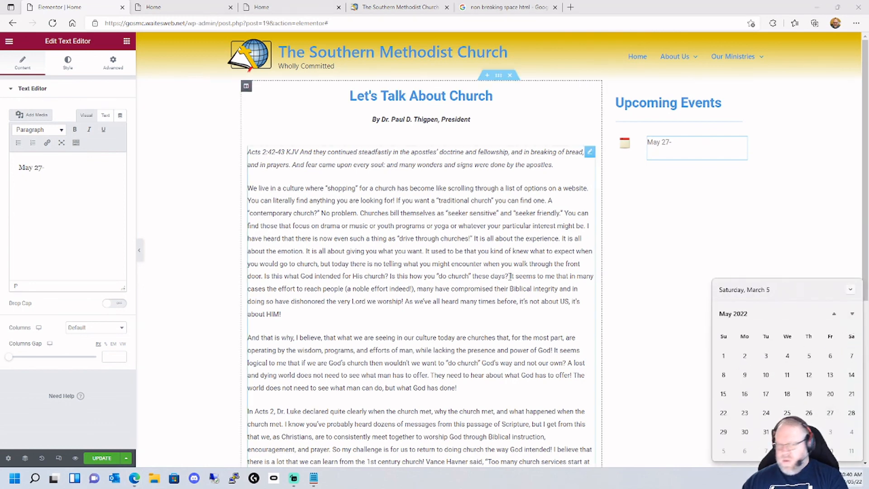
{"action": "left_click", "coordinate": [40, 168]}
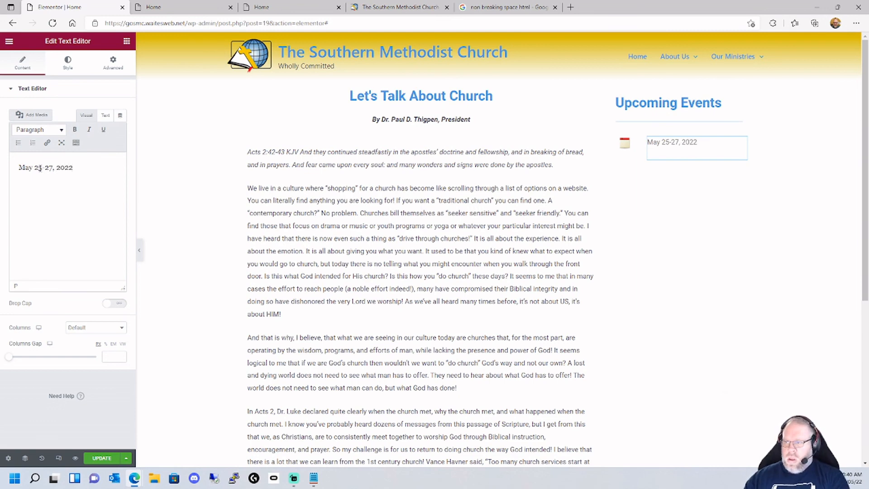
Add "General Conference" on the line below the event date and "More details to come" as a separate paragraph.
{"action": "key", "text": "Return"}
{"action": "key", "text": "shift+Return"}
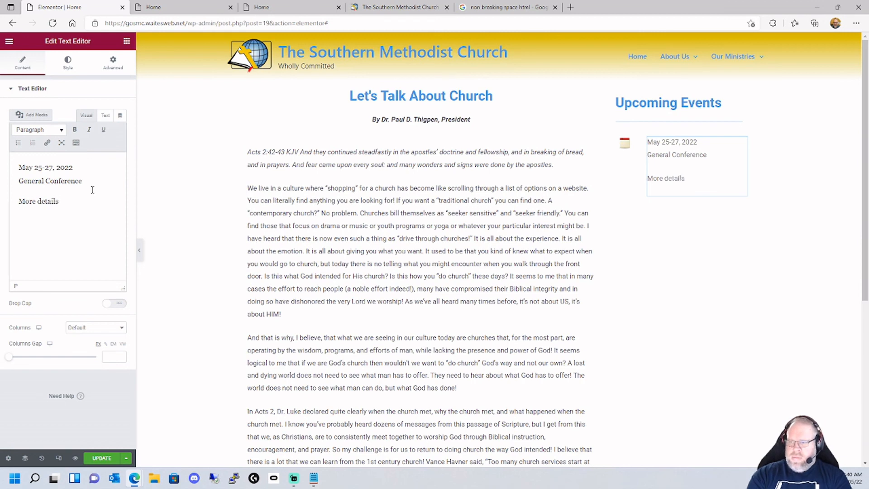
{"action": "type", "text": "come"}
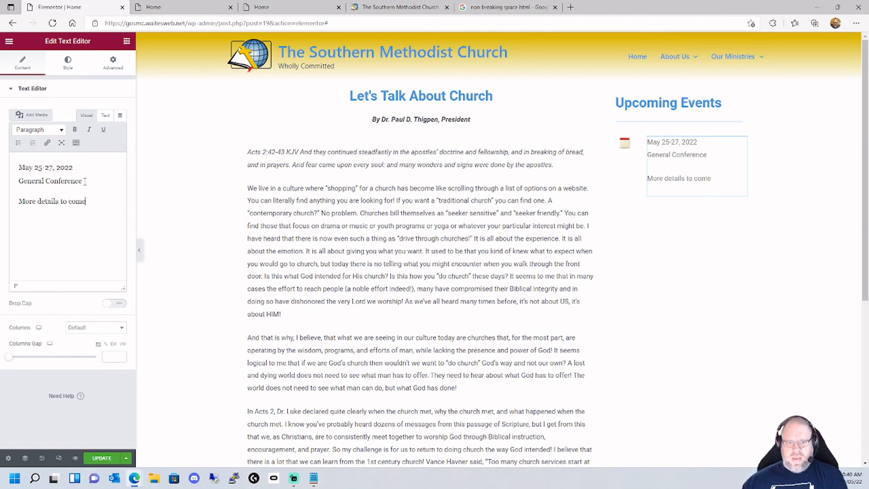
Format the event's date and "General Conference" lines as Heading 4 and update the page.
{"action": "left_click_drag", "start_coordinate": [85, 181], "coordinate": [14, 159]}
{"action": "left_click", "coordinate": [58, 131]}
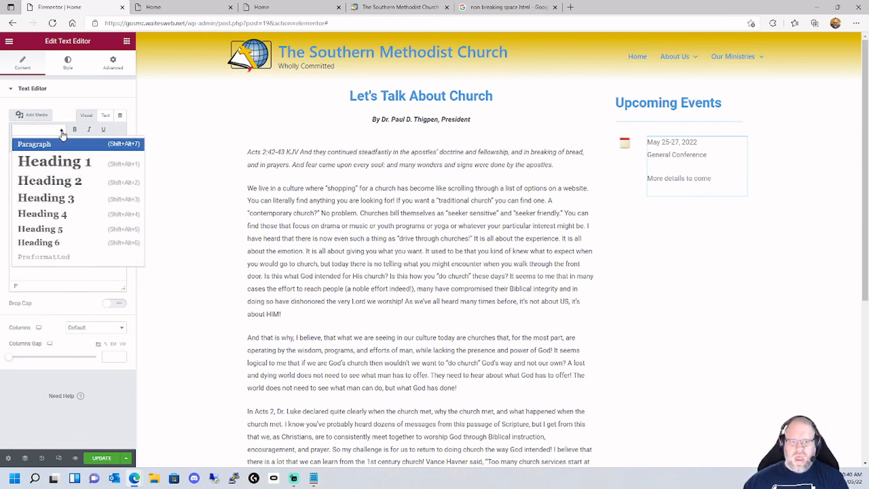
{"action": "left_click", "coordinate": [56, 216]}
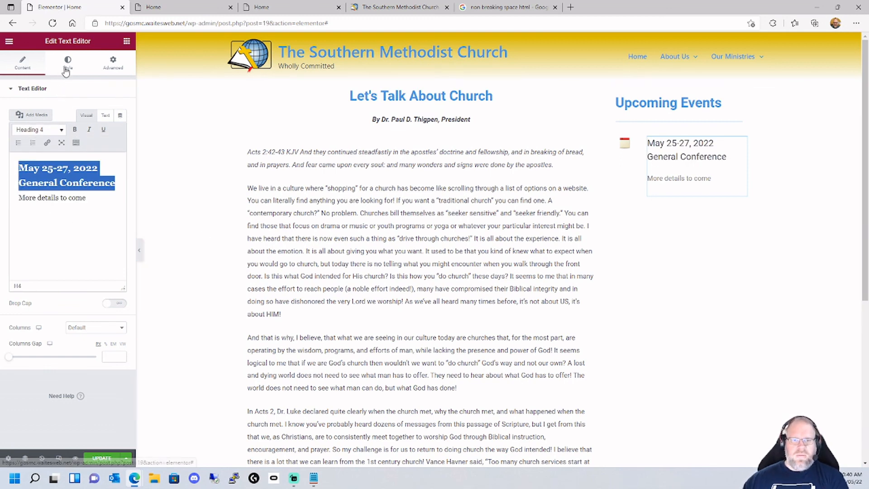
{"action": "left_click", "coordinate": [102, 458]}
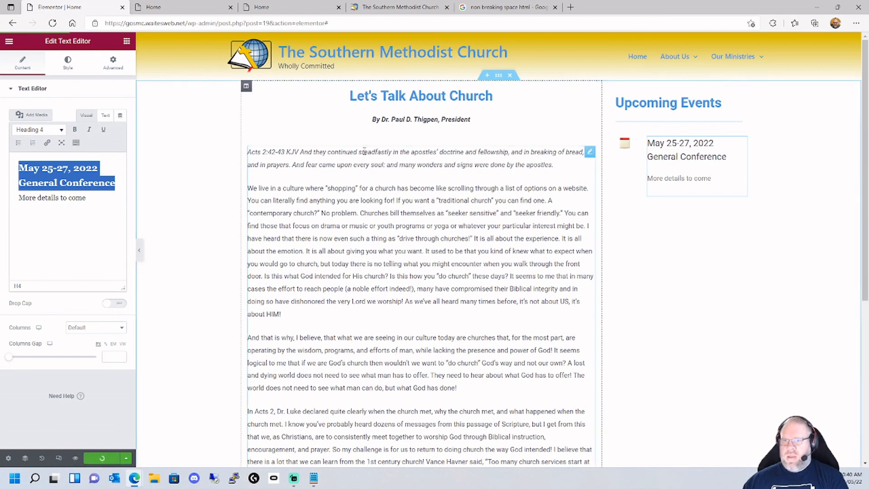
Reload the live site in the InPrivate window and examine Upcoming Events at full width and in the narrow mobile layout.
{"action": "mouse_move", "coordinate": [314, 478]}
{"action": "mouse_move", "coordinate": [134, 477]}
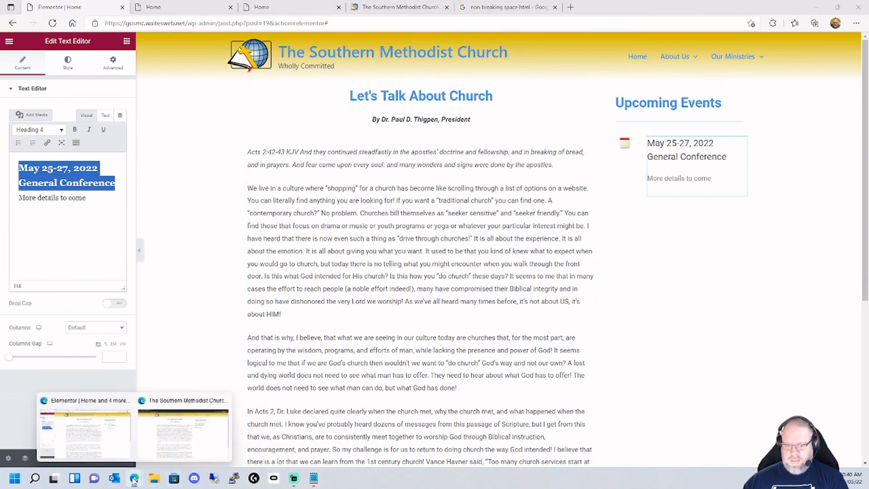
{"action": "left_click", "coordinate": [178, 455]}
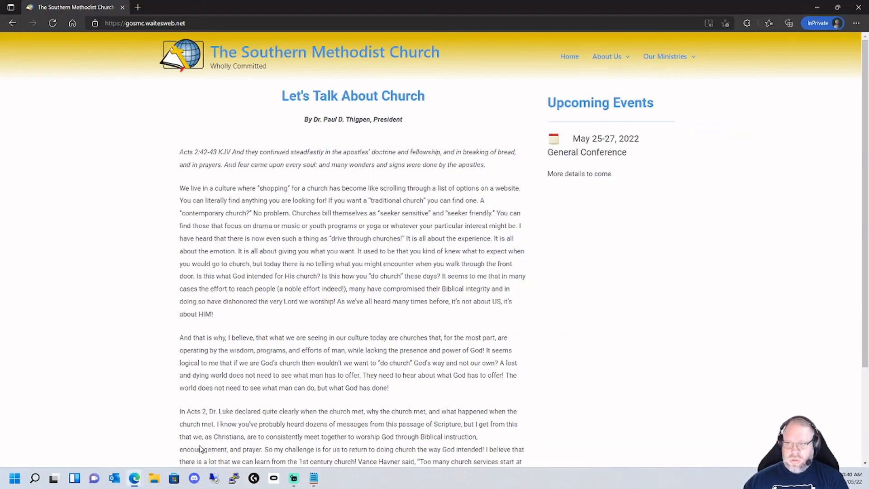
{"action": "left_click", "coordinate": [53, 25]}
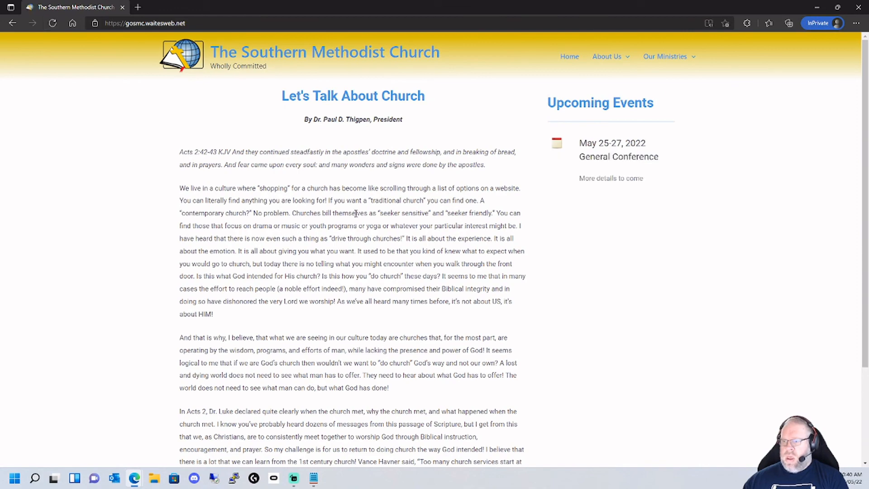
{"action": "scroll", "coordinate": [593, 159], "scroll_direction": "down", "scroll_amount": 3}
{"action": "scroll", "coordinate": [593, 166], "scroll_direction": "up", "scroll_amount": 3}
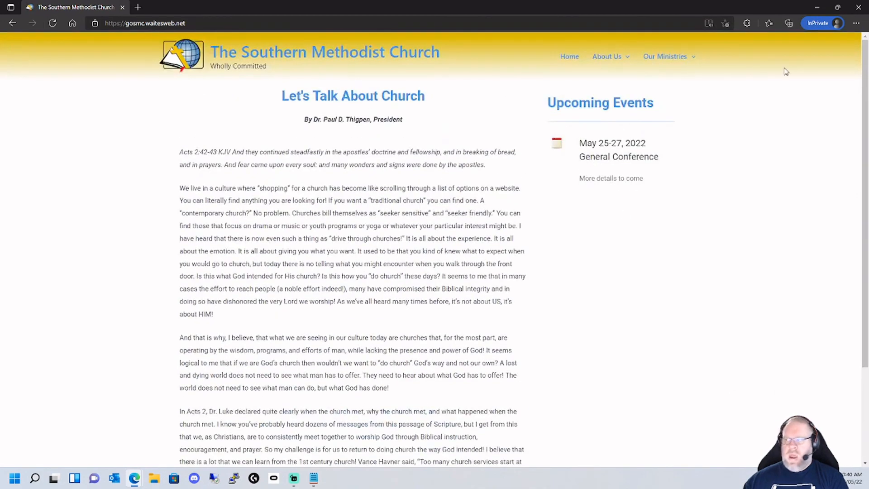
{"action": "left_click", "coordinate": [837, 7]}
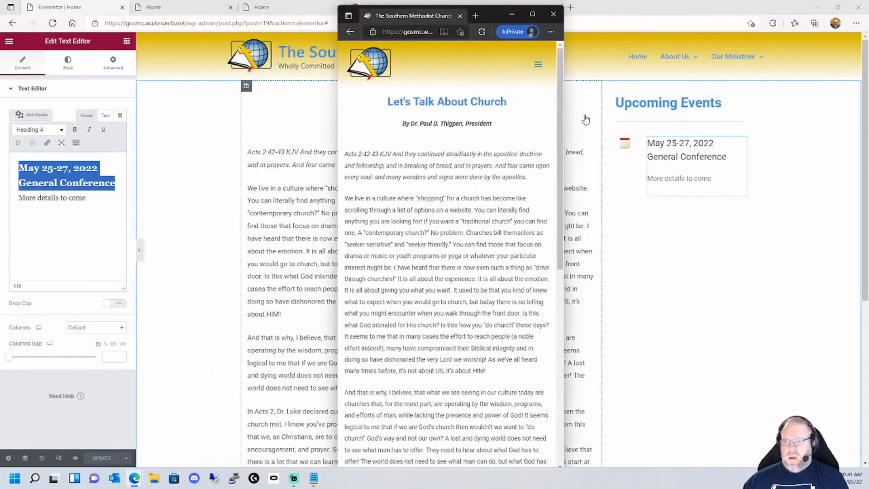
{"action": "scroll", "coordinate": [520, 204], "scroll_direction": "down", "scroll_amount": 5}
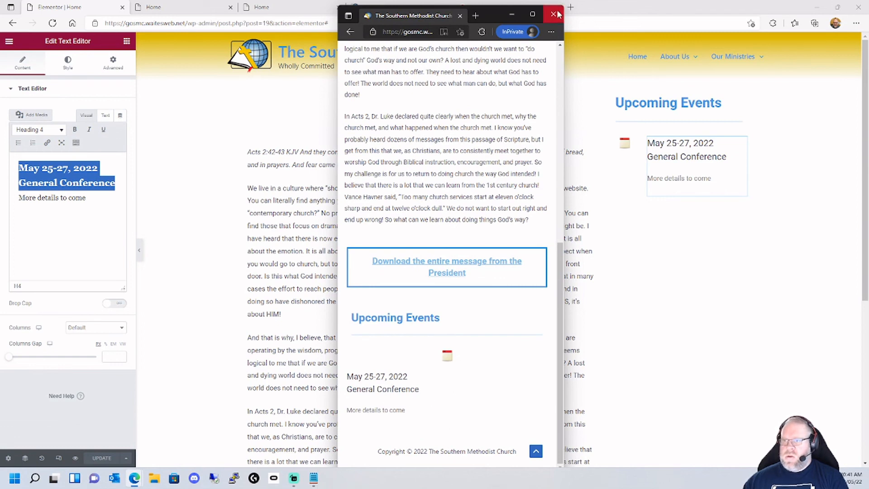
{"action": "left_click", "coordinate": [534, 14]}
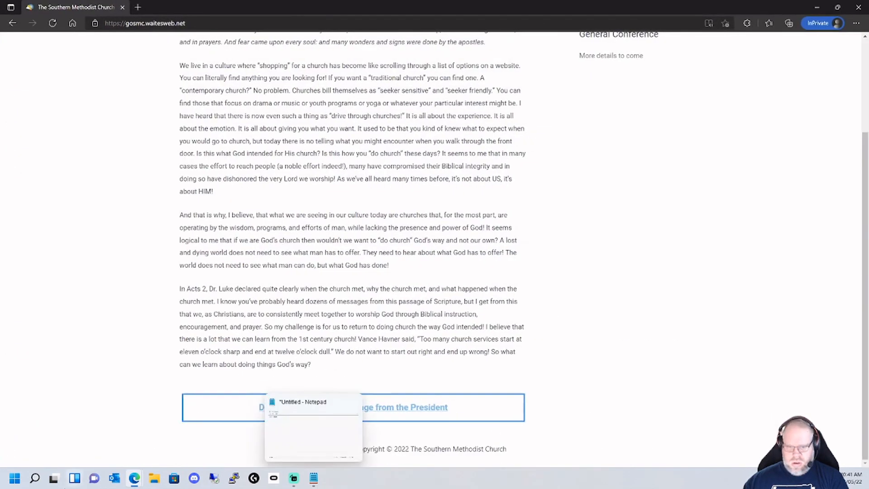
{"action": "mouse_move", "coordinate": [134, 479]}
{"action": "left_click", "coordinate": [85, 430]}
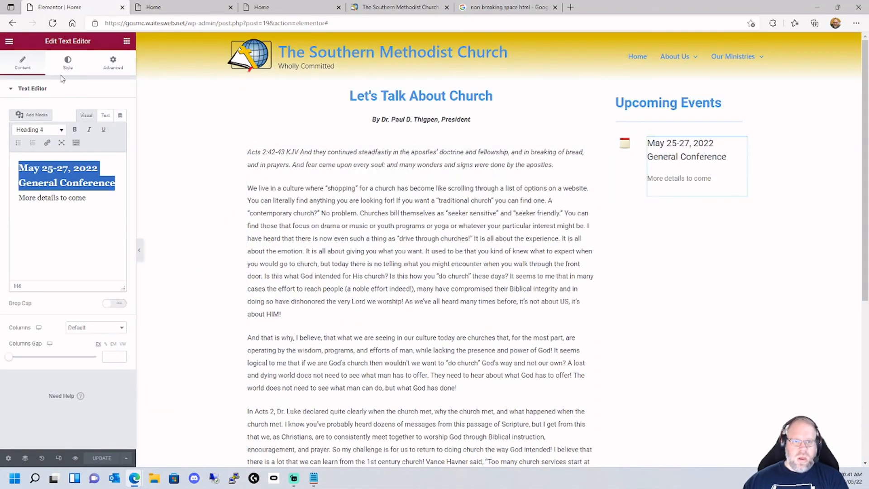
Center-align the event text and check the saved change on the reloaded live site in the narrow mobile layout.
{"action": "left_click", "coordinate": [68, 62]}
{"action": "left_click", "coordinate": [94, 112]}
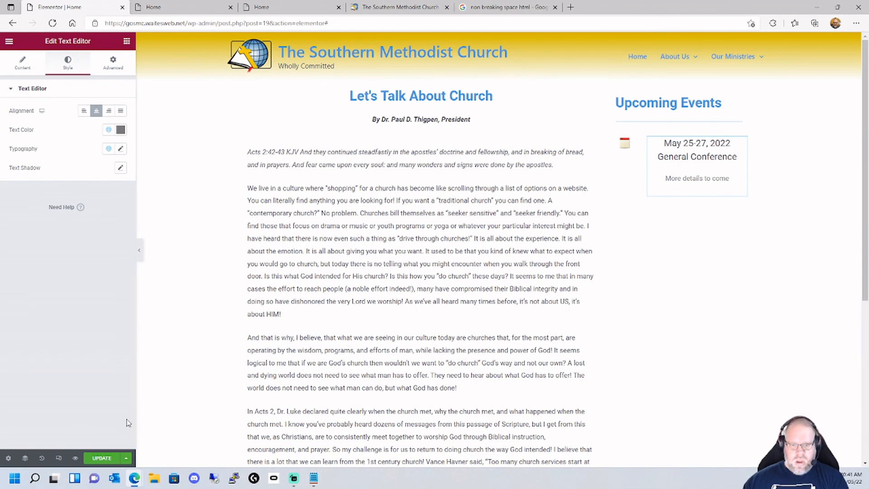
{"action": "mouse_move", "coordinate": [134, 478]}
{"action": "left_click", "coordinate": [175, 451]}
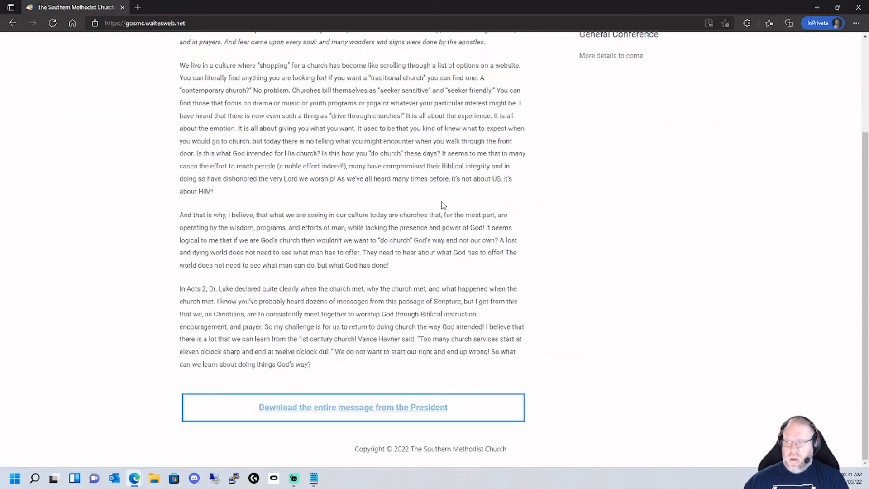
{"action": "left_click", "coordinate": [837, 7]}
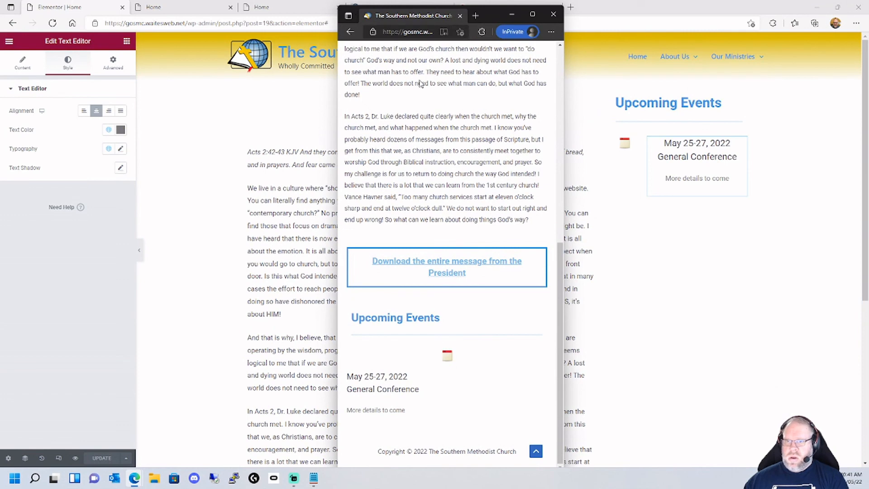
{"action": "key", "text": "F5"}
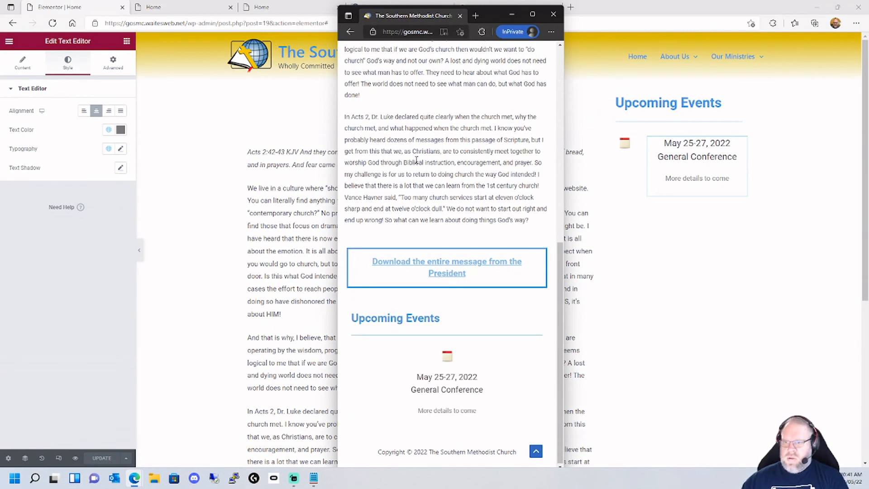
{"action": "scroll", "coordinate": [457, 357], "scroll_direction": "up", "scroll_amount": 1}
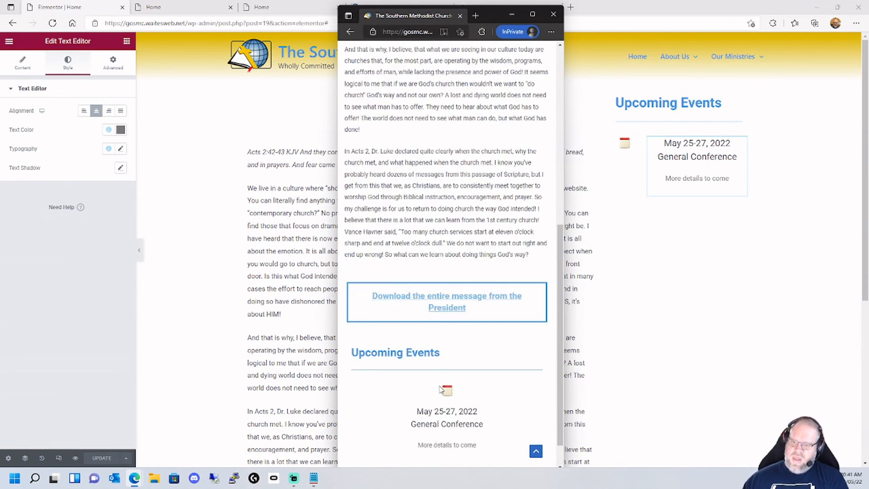
{"action": "scroll", "coordinate": [457, 371], "scroll_direction": "down", "scroll_amount": 1}
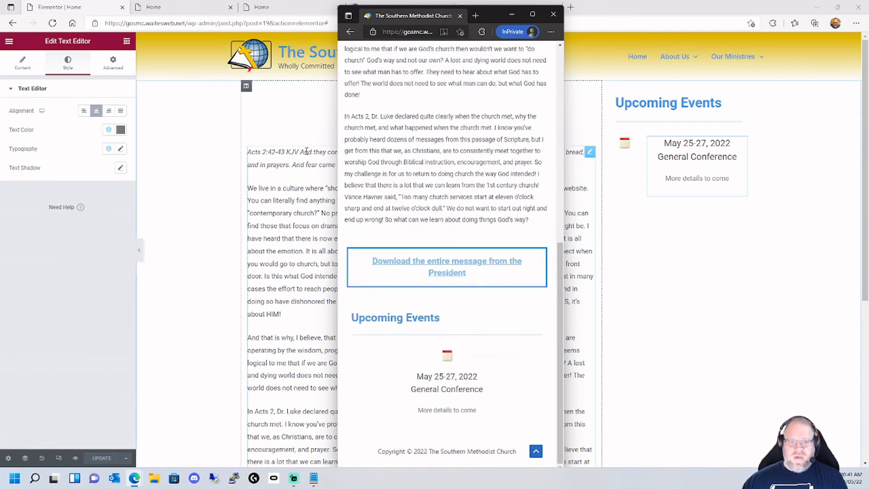
Center-align the Upcoming Events heading and update the page.
{"action": "left_click", "coordinate": [720, 102]}
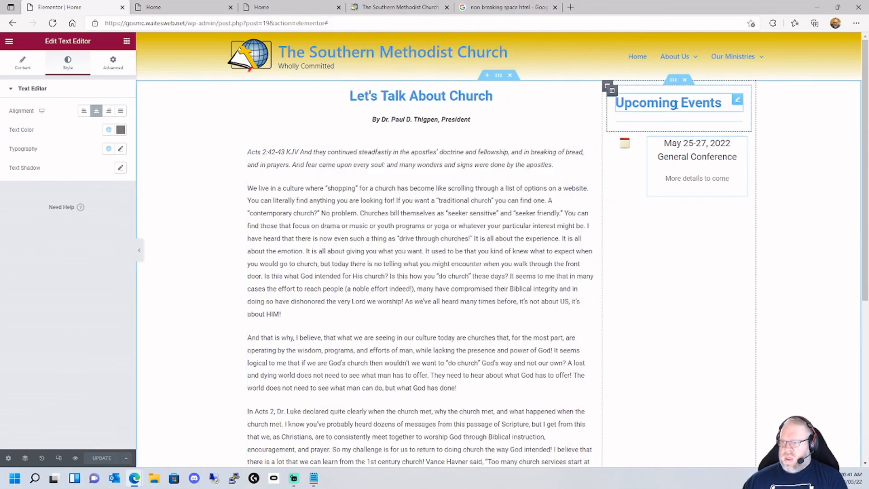
{"action": "left_click", "coordinate": [67, 62]}
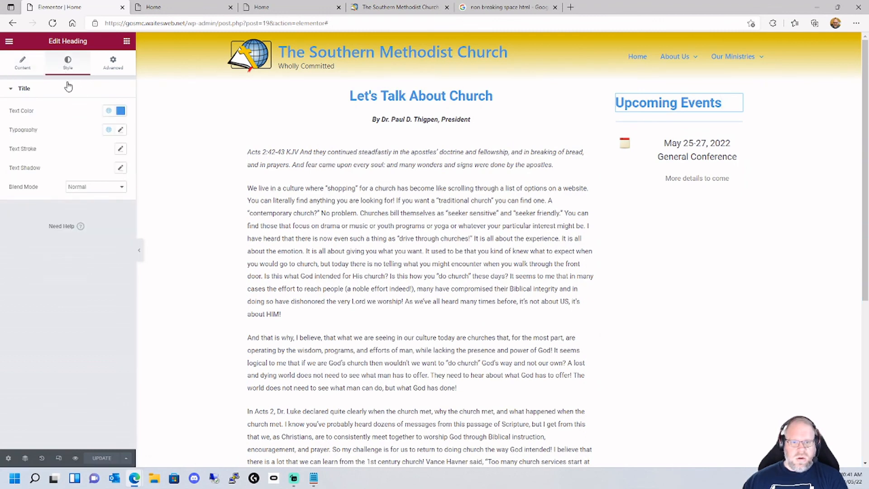
{"action": "left_click", "coordinate": [22, 62]}
{"action": "left_click", "coordinate": [96, 238]}
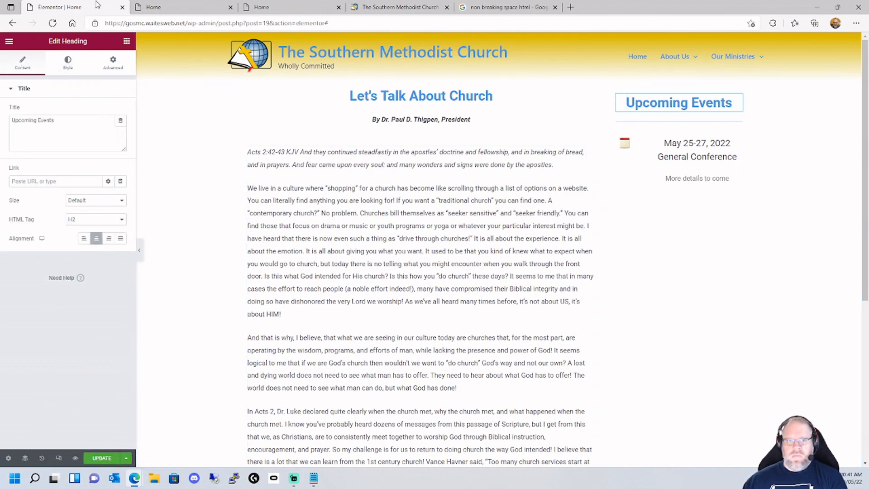
{"action": "left_click", "coordinate": [104, 457]}
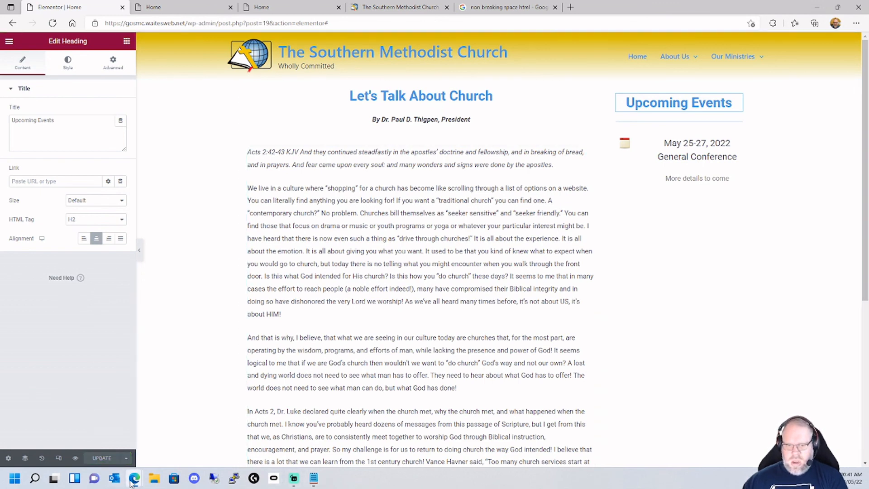
Reload the live site and examine the Upcoming Events layout at mobile, tablet and full window widths, then return to the Elementor editor.
{"action": "mouse_move", "coordinate": [134, 479]}
{"action": "left_click", "coordinate": [178, 448]}
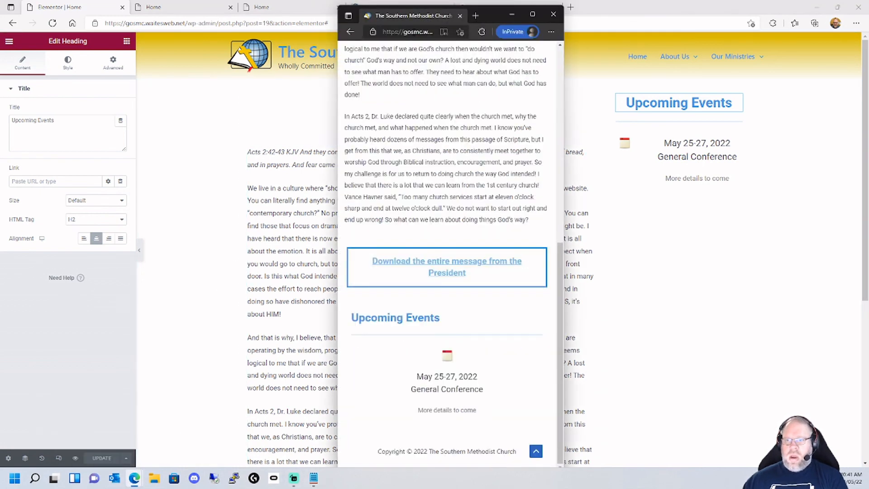
{"action": "left_click", "coordinate": [482, 30]}
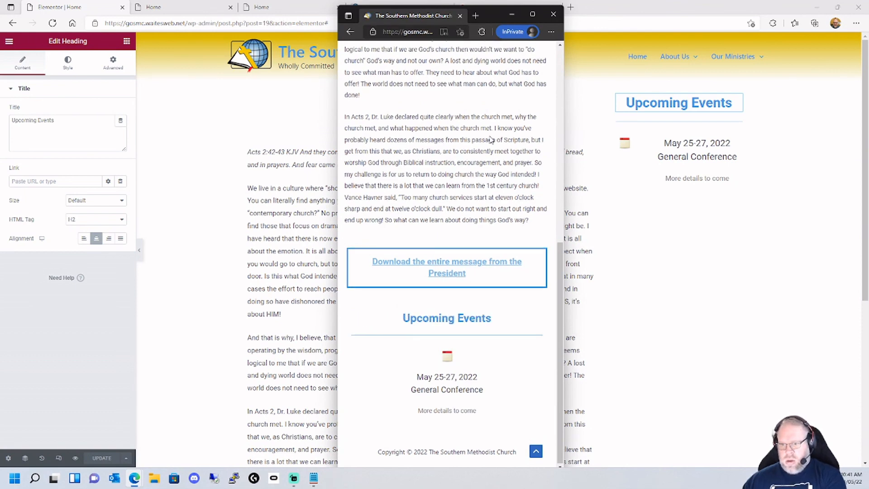
{"action": "scroll", "coordinate": [466, 337], "scroll_direction": "up", "scroll_amount": 3}
{"action": "scroll", "coordinate": [466, 337], "scroll_direction": "down", "scroll_amount": 2}
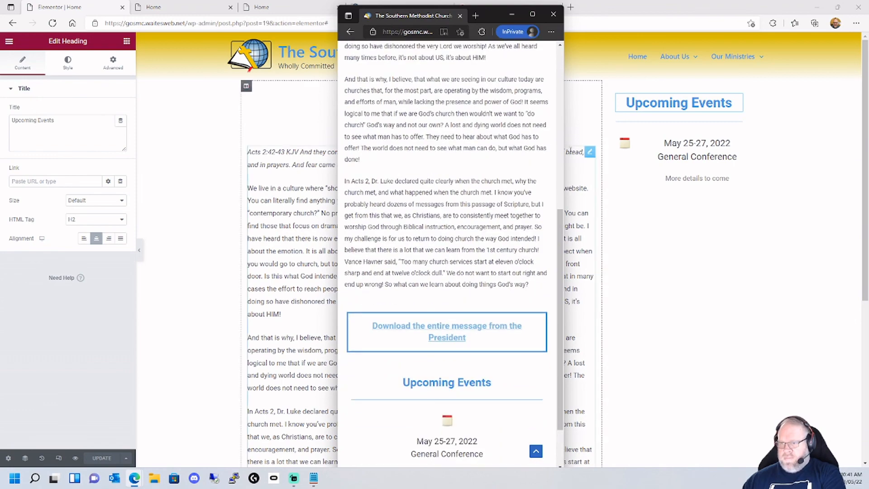
{"action": "left_click_drag", "start_coordinate": [563, 144], "coordinate": [705, 143]}
{"action": "scroll", "coordinate": [606, 261], "scroll_direction": "up", "scroll_amount": 4}
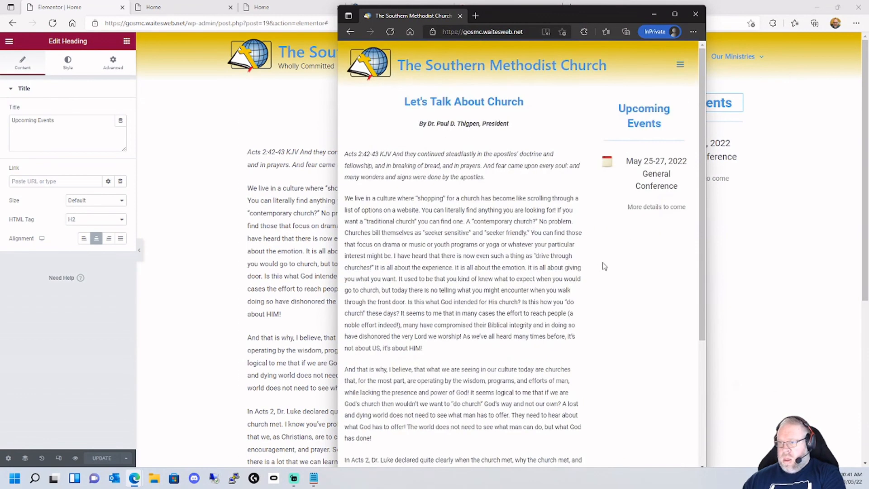
{"action": "left_click_drag", "start_coordinate": [705, 147], "coordinate": [838, 150]}
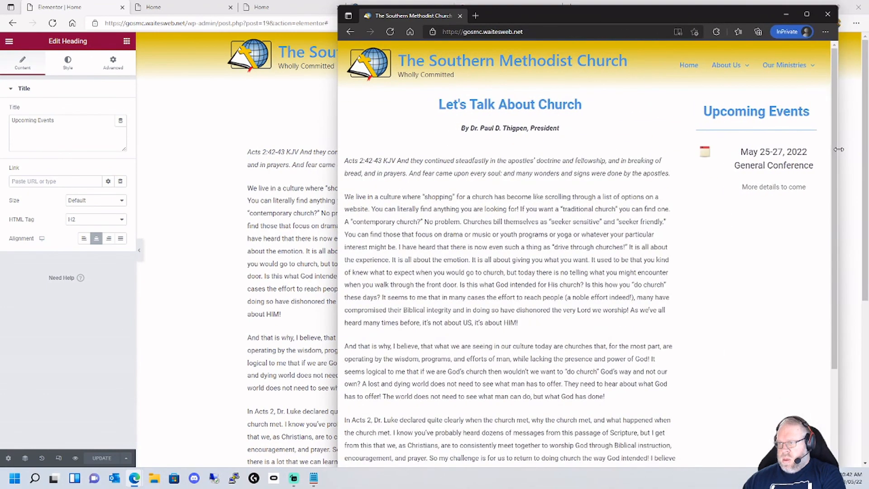
{"action": "left_click", "coordinate": [806, 14]}
{"action": "mouse_move", "coordinate": [132, 476]}
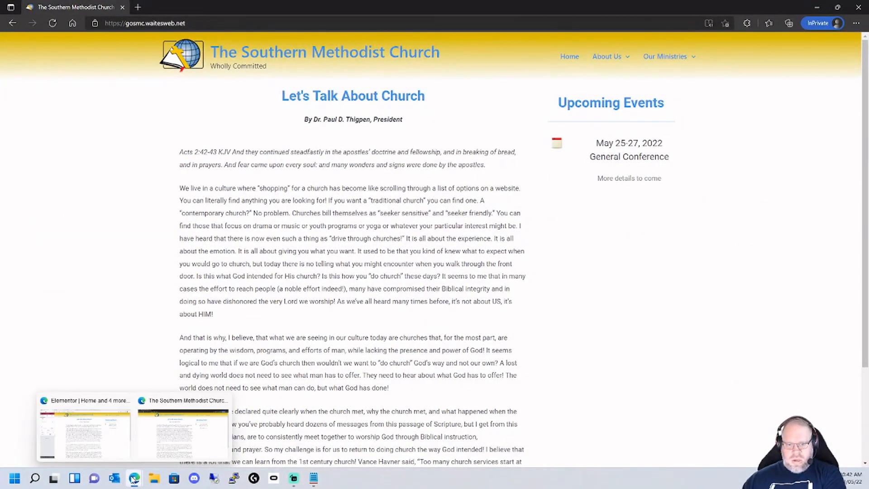
{"action": "left_click", "coordinate": [95, 441]}
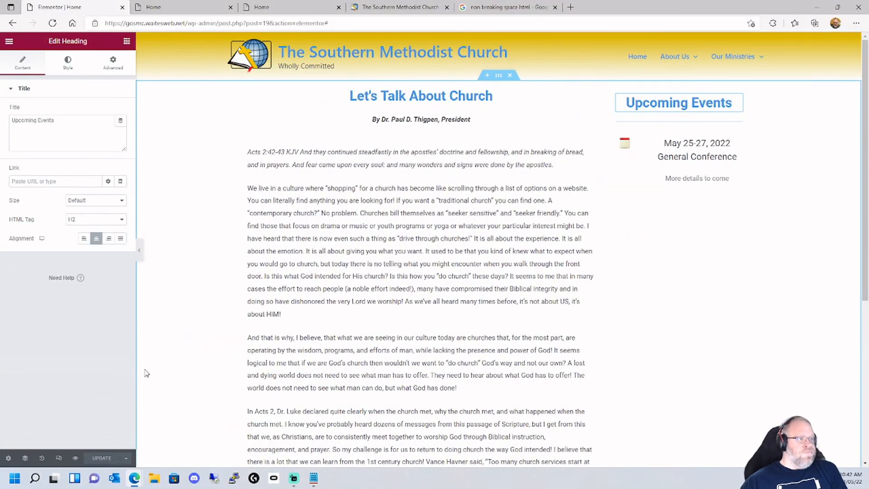